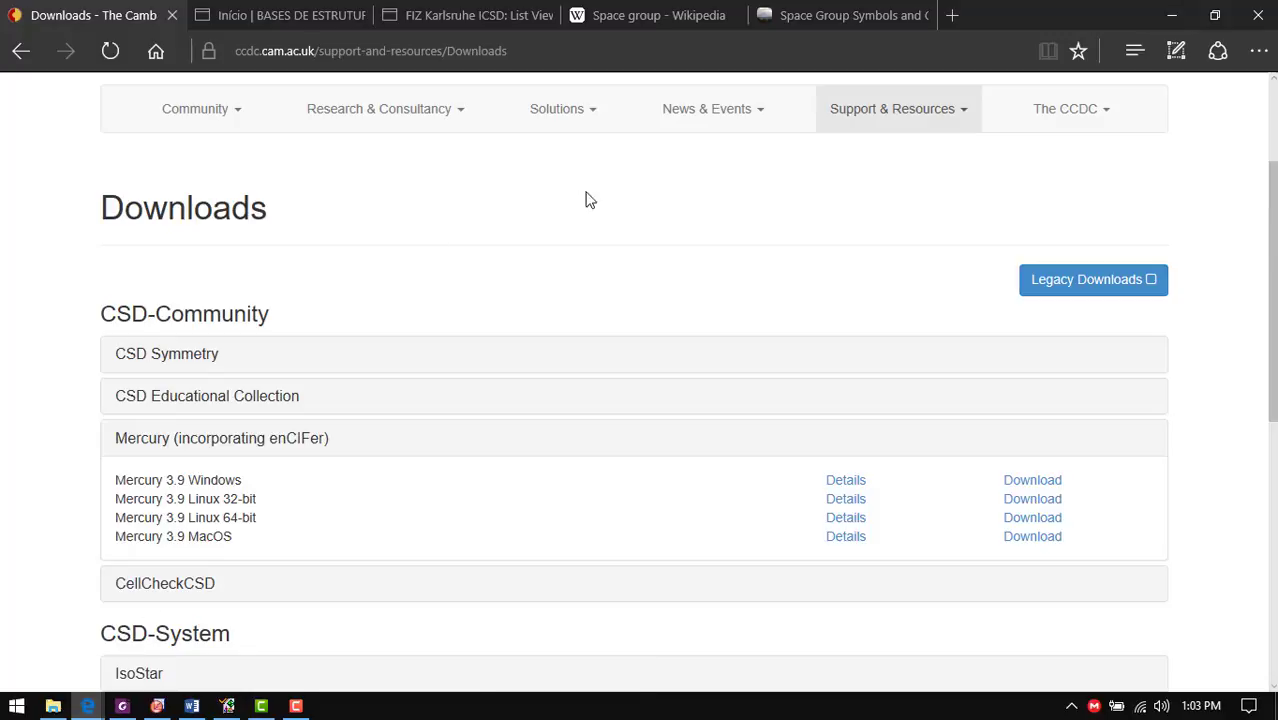
# Review the Mercury 3.9 download options for each operating system on the CCDC Downloads page
pyautogui.scroll(1, 487, 243)
pyautogui.scroll(-1, 487, 243)
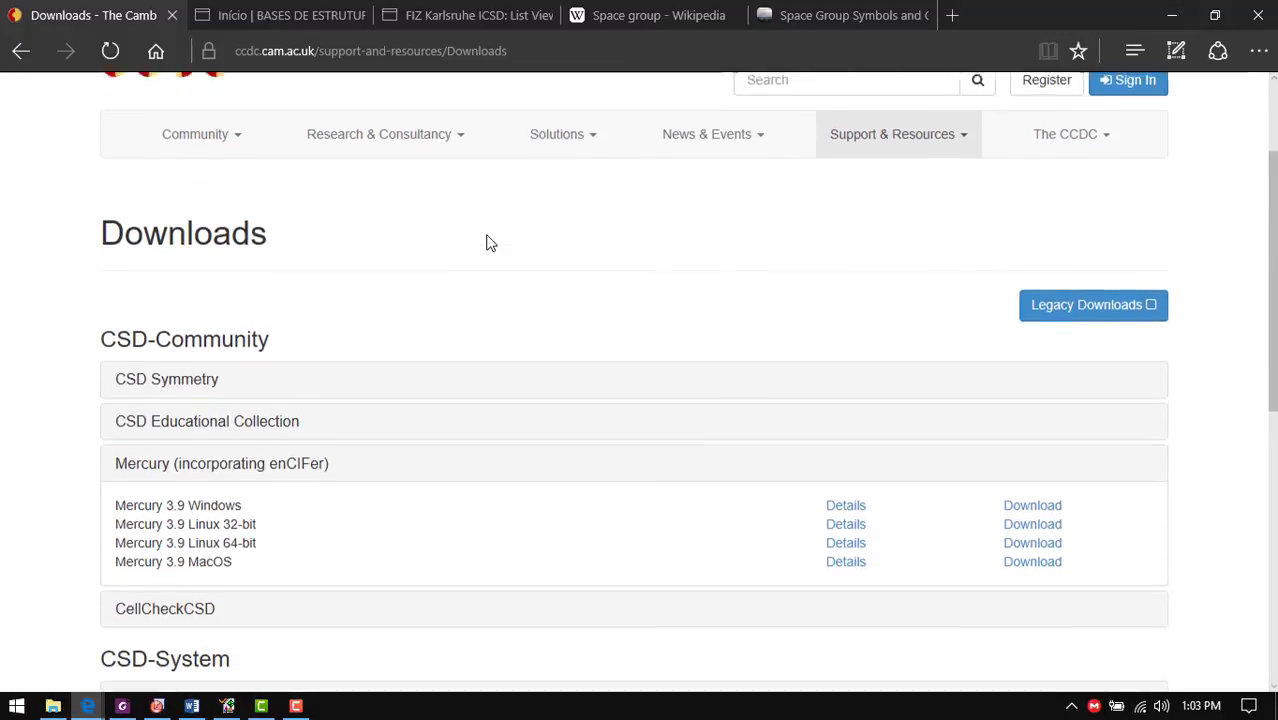
pyautogui.scroll(-1, 488, 234)
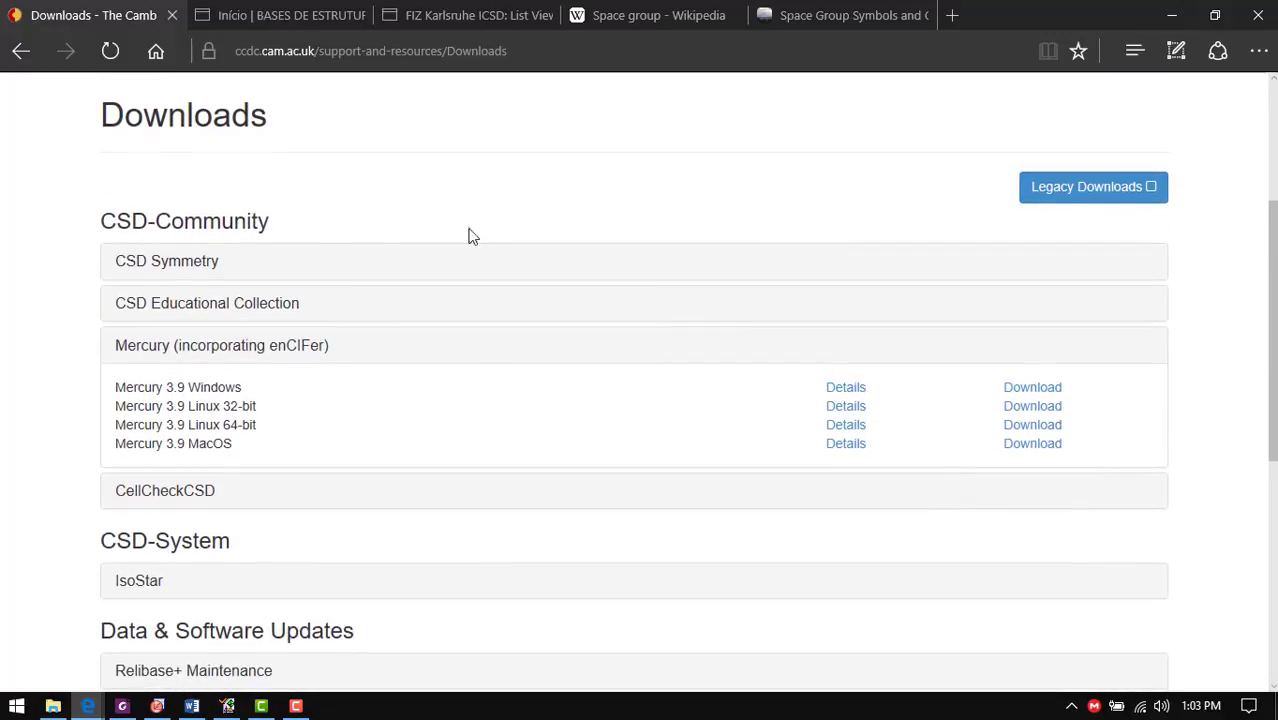
pyautogui.click(196, 387)
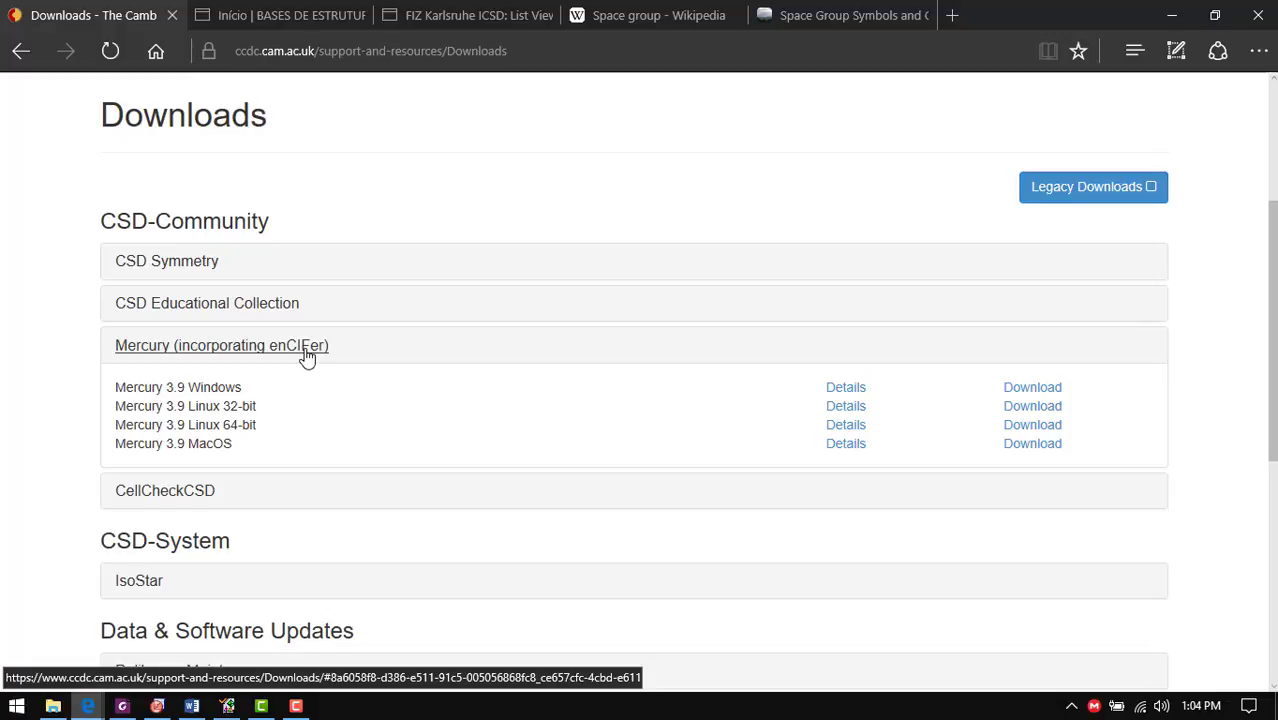
# Open TiNiSi_18188.cif from the NiTiSi folder in Mercury and maximize the Mercury window
pyautogui.click(1174, 16)
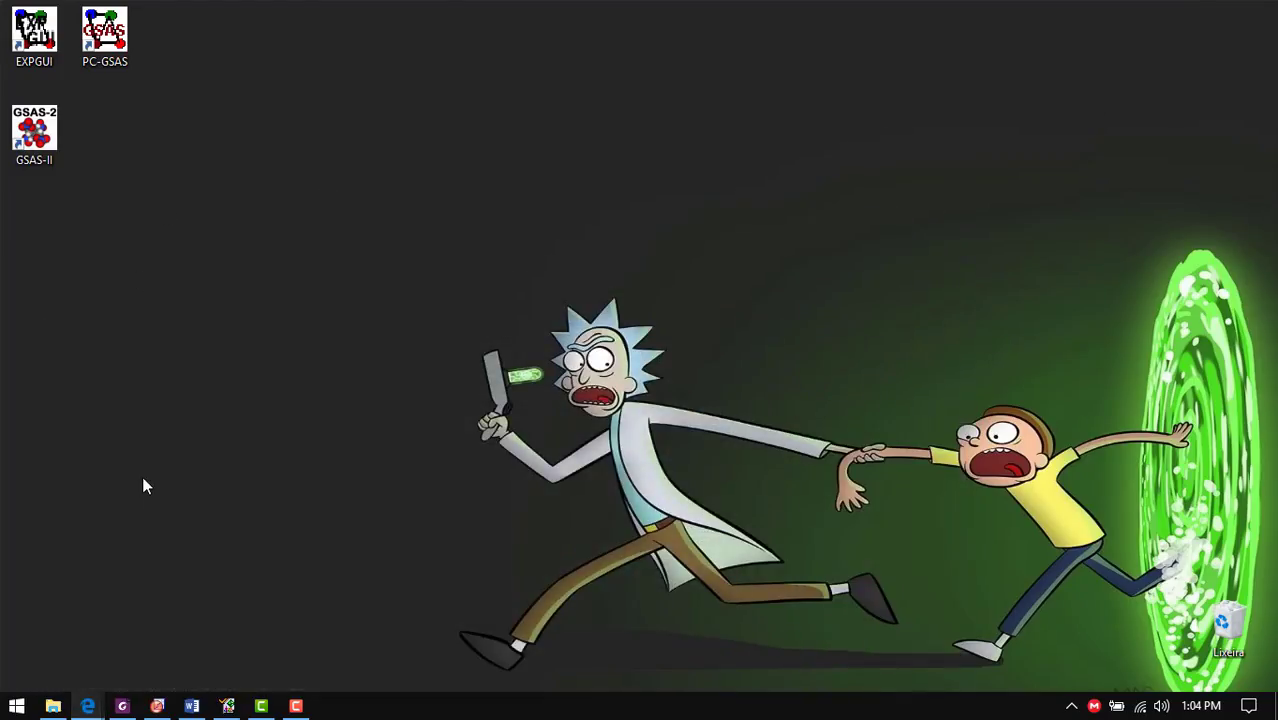
pyautogui.click(53, 706)
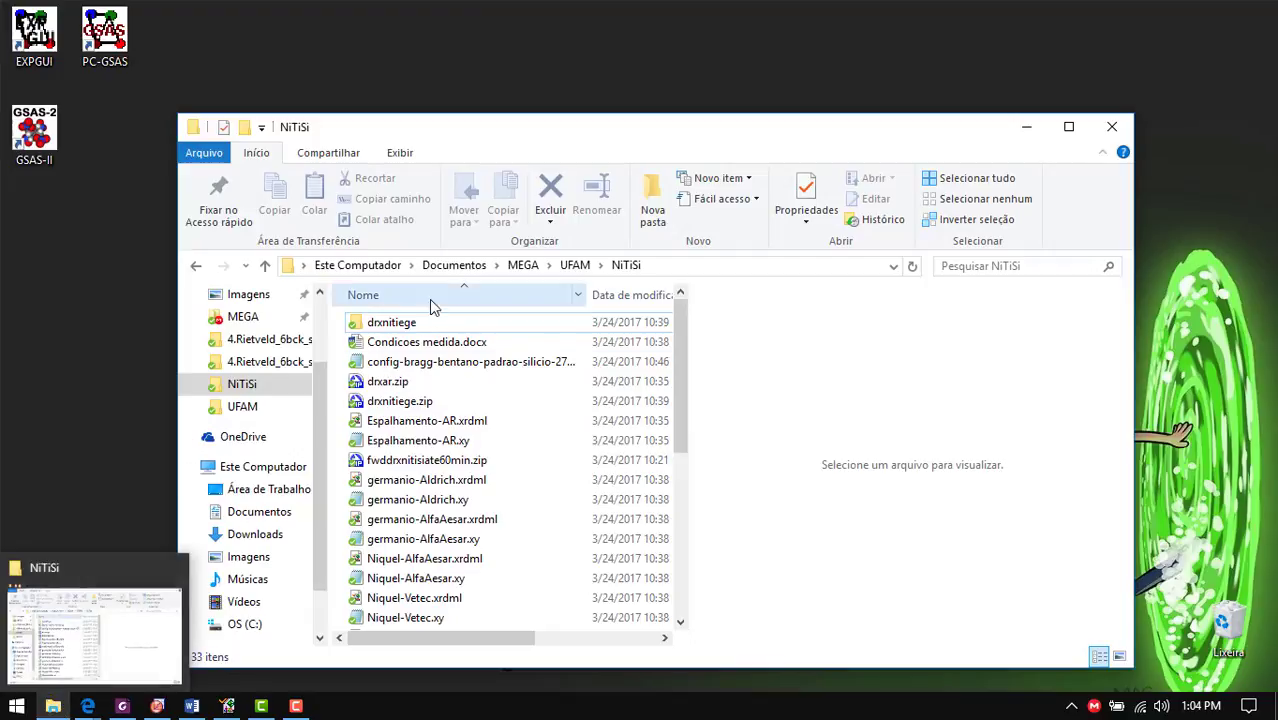
pyautogui.scroll(-6, 488, 481)
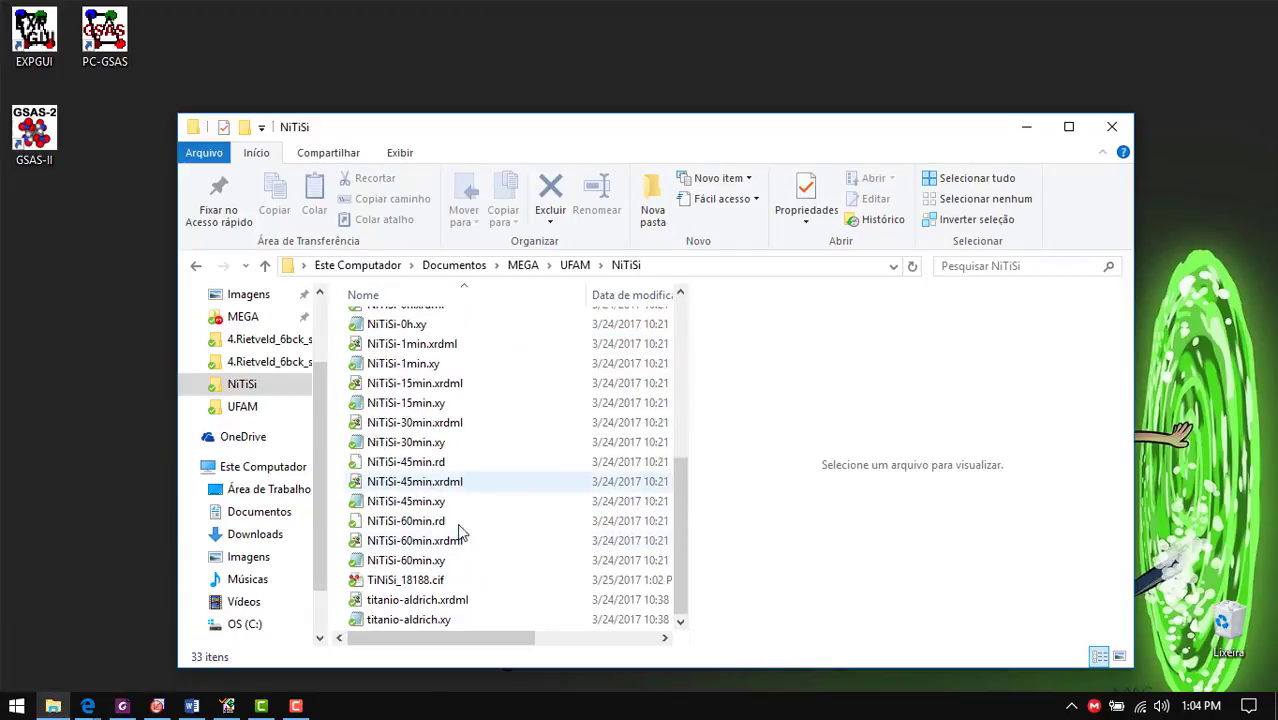
pyautogui.click(418, 588)
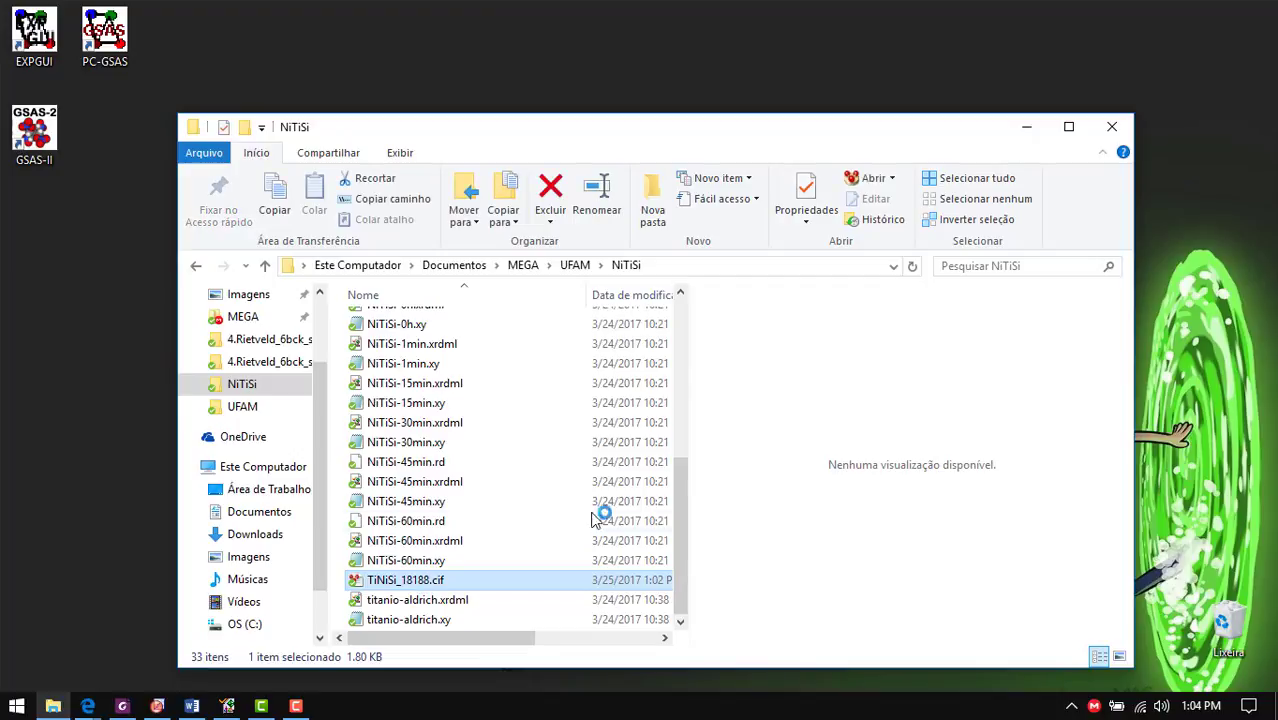
pyautogui.click(1028, 128)
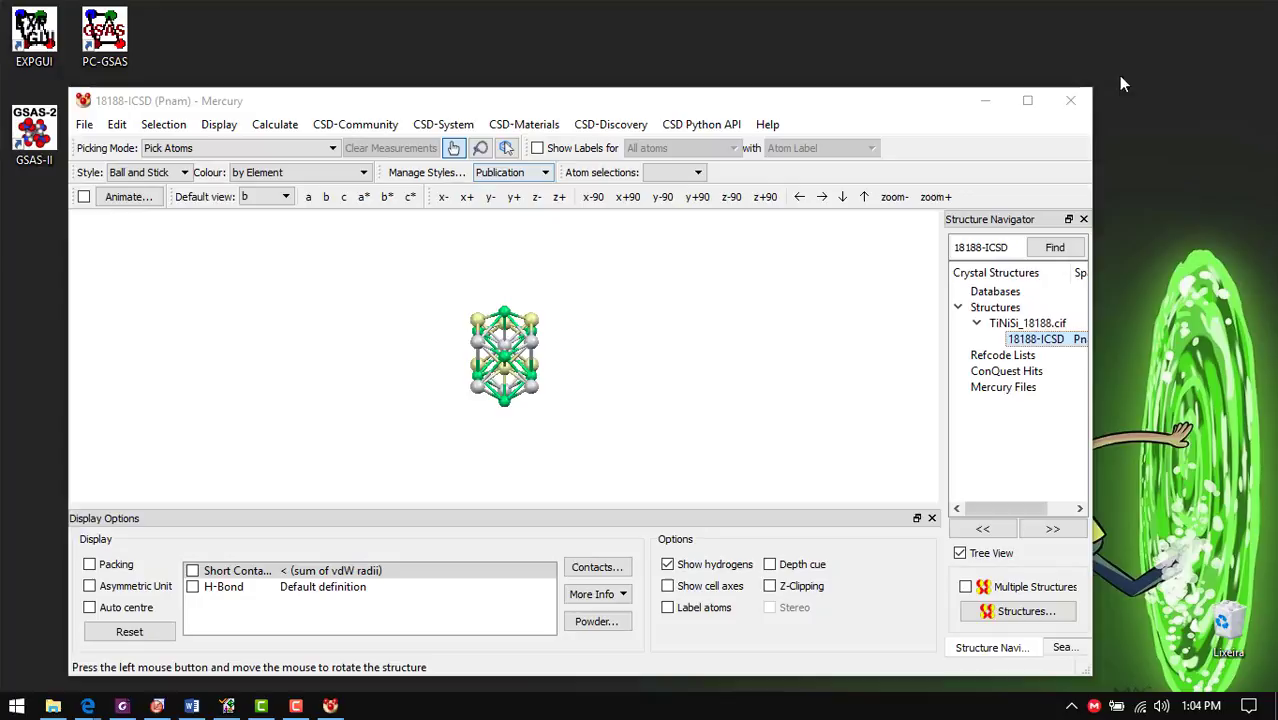
pyautogui.click(1027, 100)
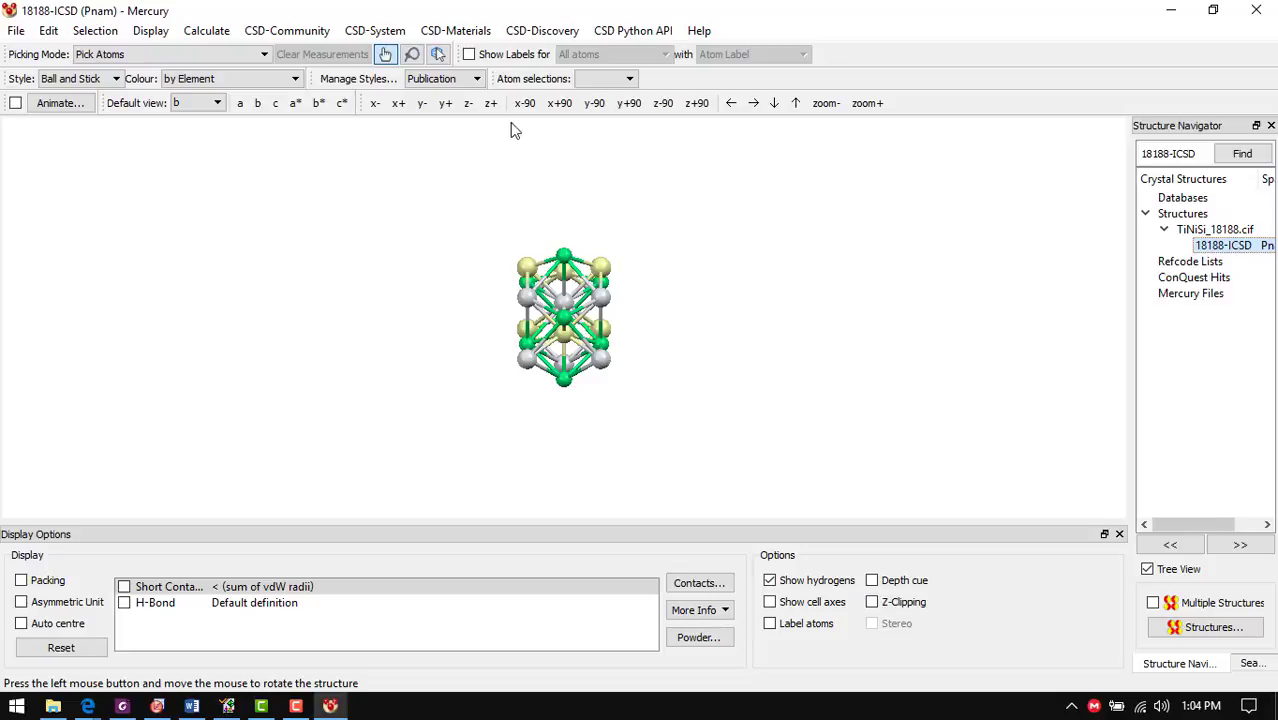
# Examine the crystal structure along the a, b, c, a*, b* and c* axes and from freely rotated angles
pyautogui.click(241, 104)
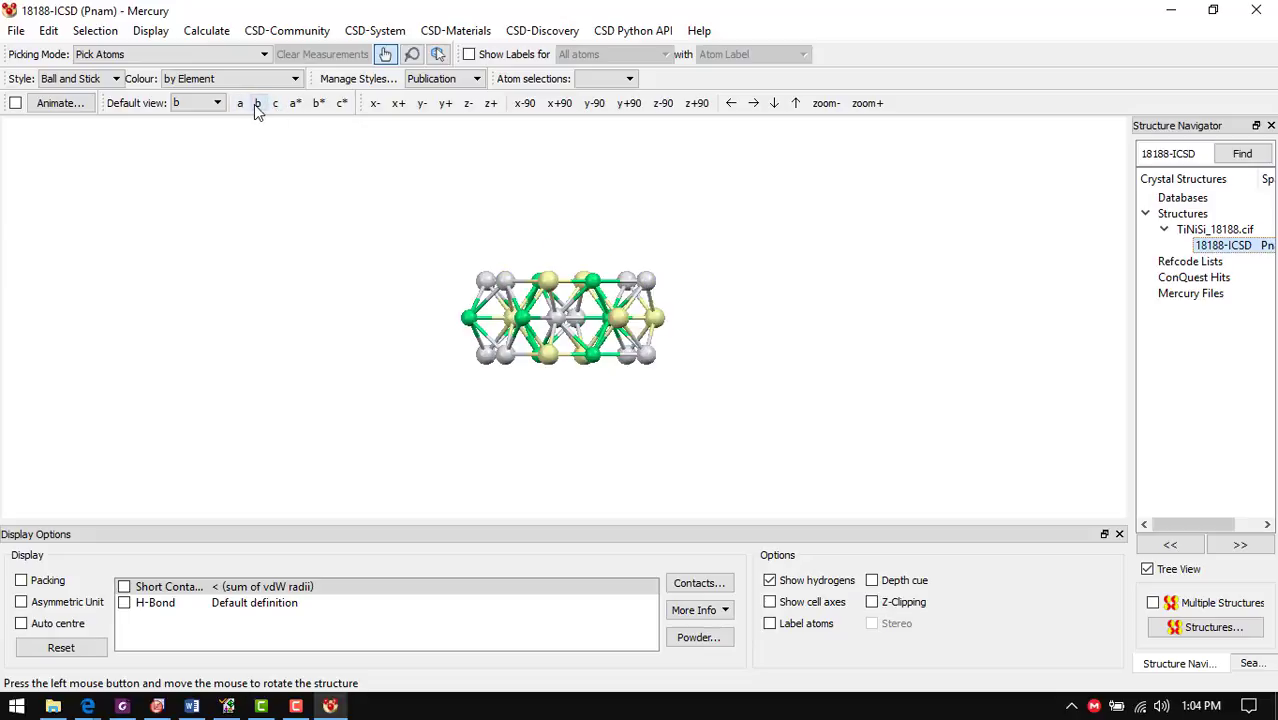
pyautogui.click(255, 104)
pyautogui.click(276, 104)
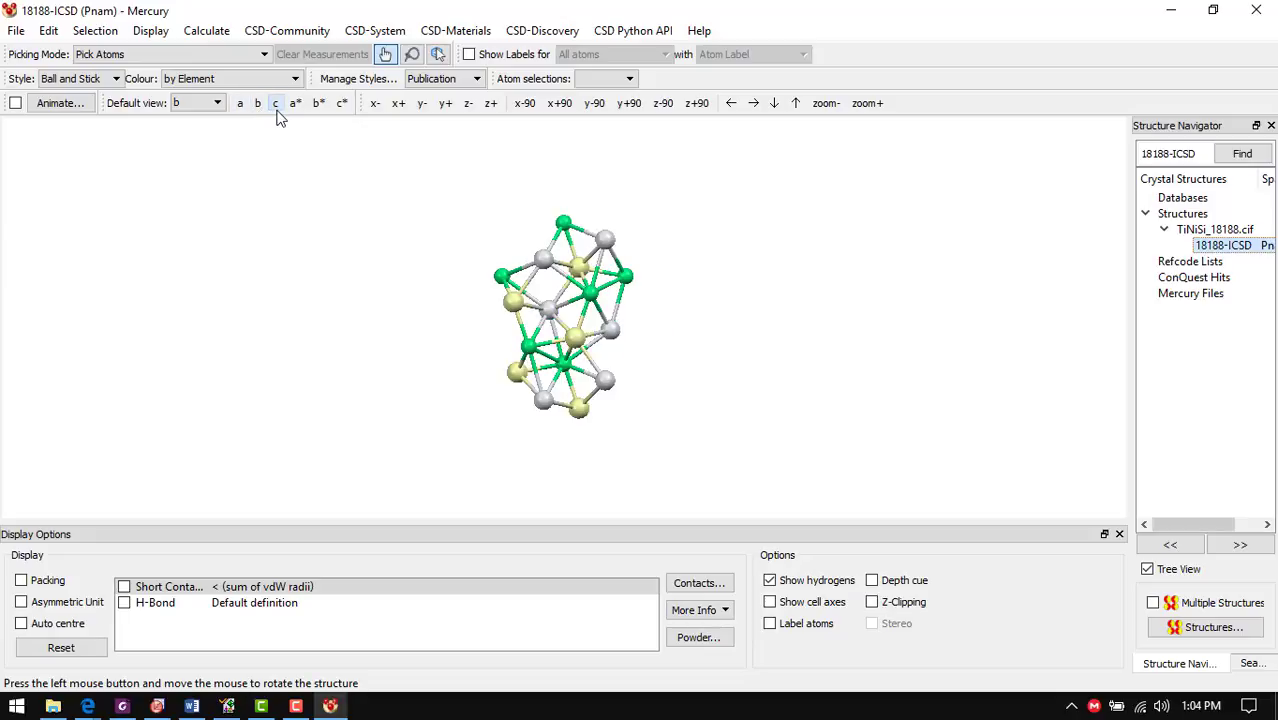
pyautogui.click(296, 104)
pyautogui.click(318, 104)
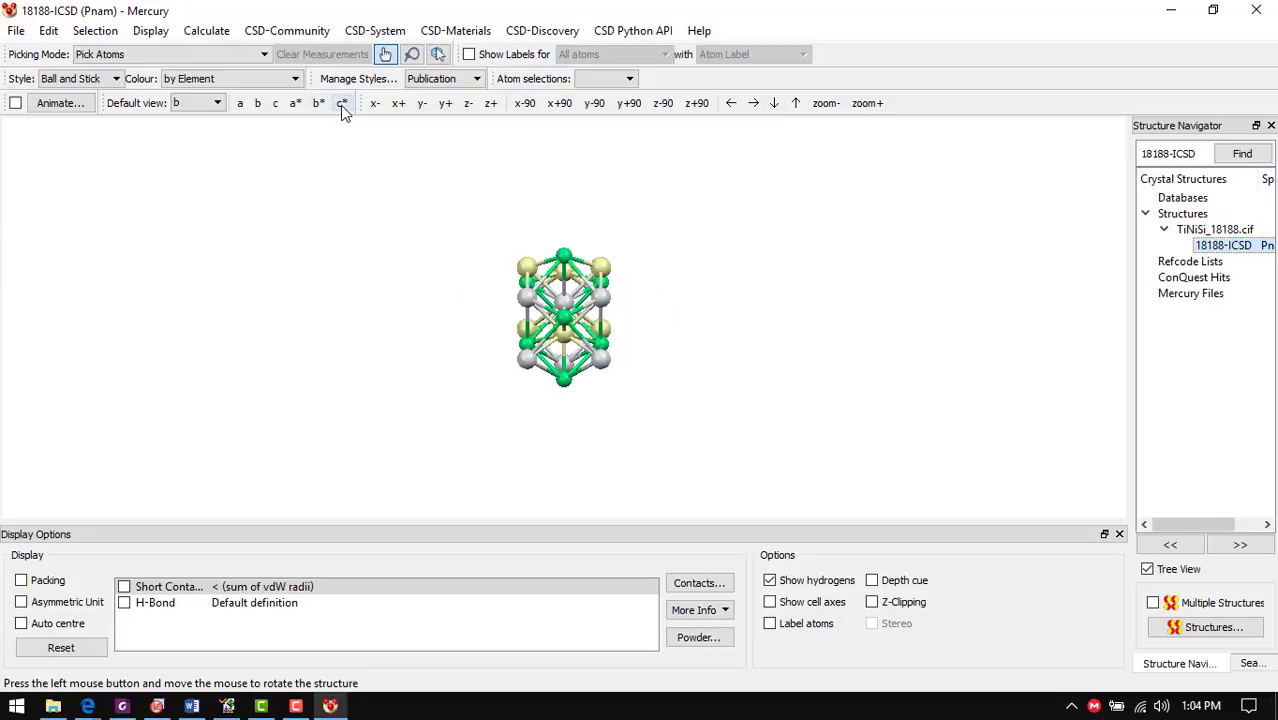
pyautogui.click(341, 104)
pyautogui.click(373, 105)
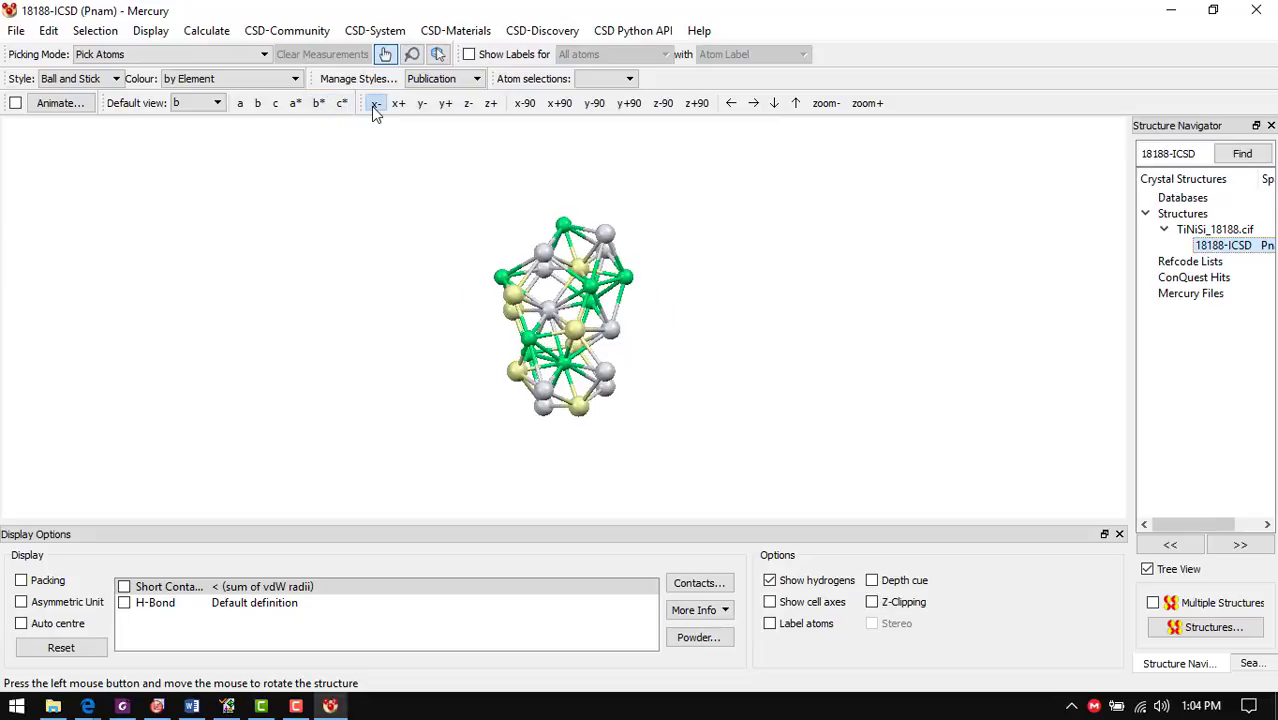
pyautogui.click(400, 108)
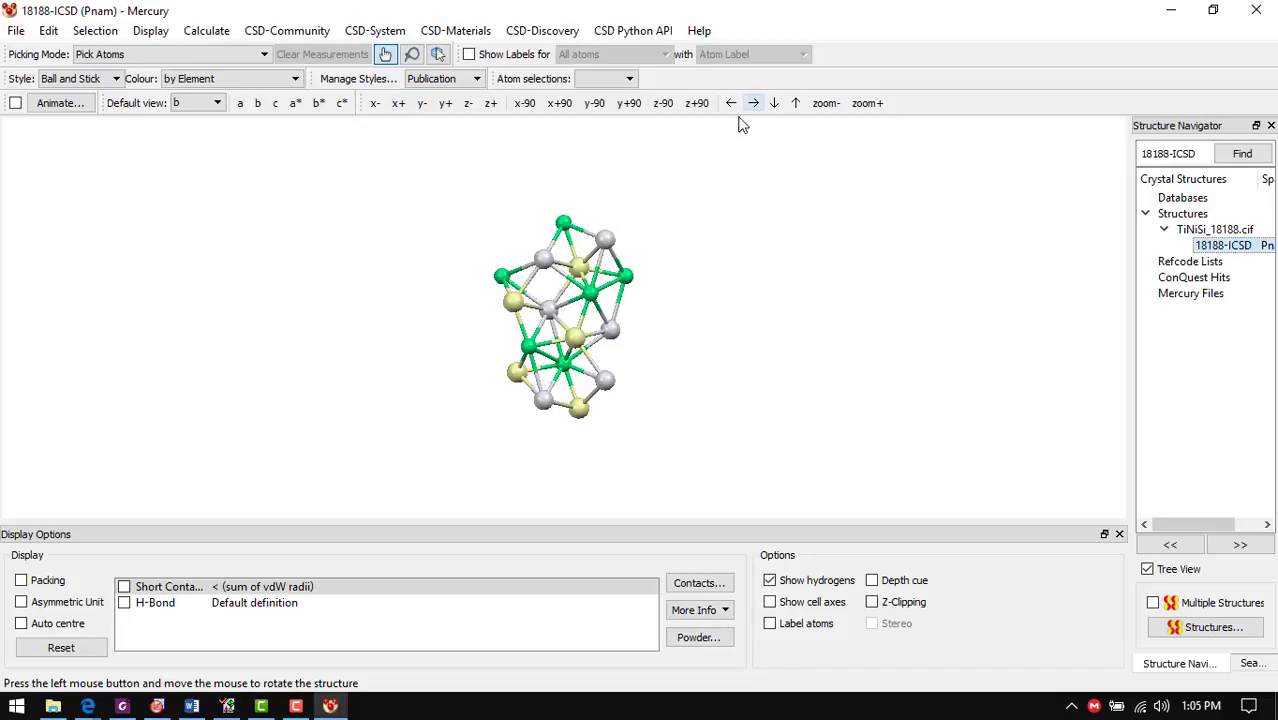
pyautogui.moveTo(590, 315); pyautogui.dragTo(880, 327)
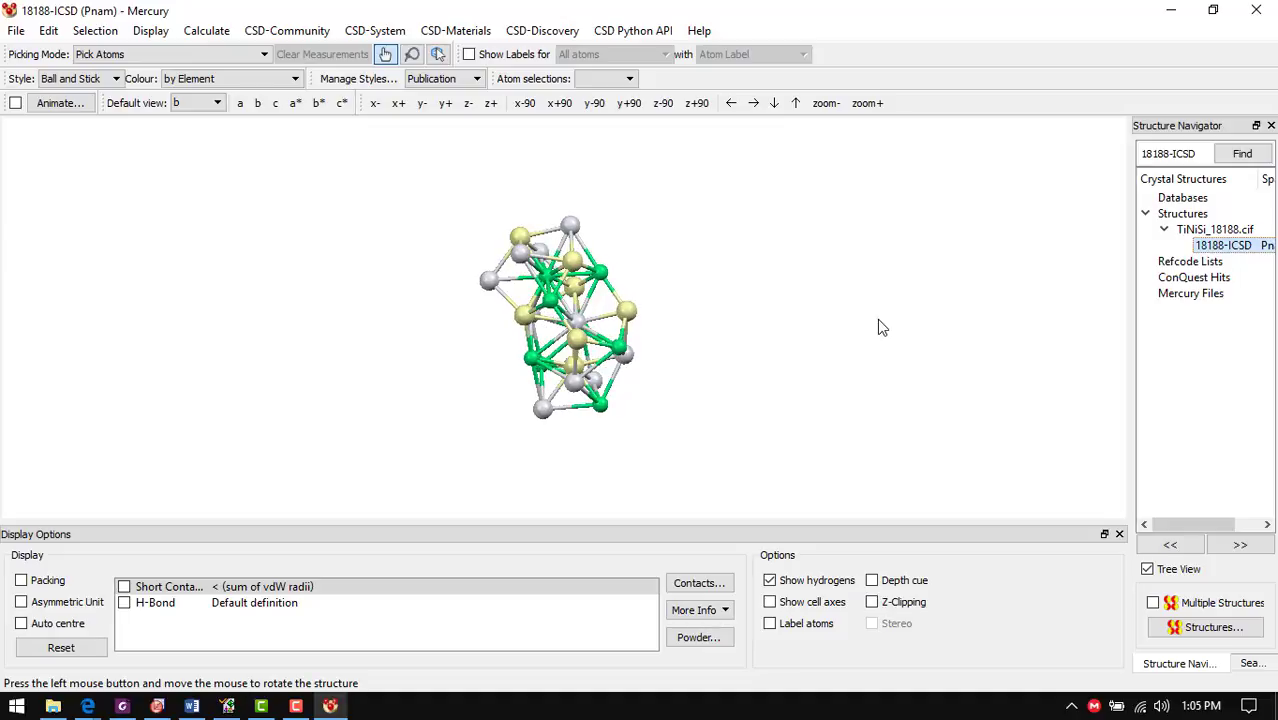
pyautogui.moveTo(650, 465); pyautogui.dragTo(268, 117)
# Show the atom labels to identify the atoms in the enlarged structure, and hide the labels again
pyautogui.click(769, 623)
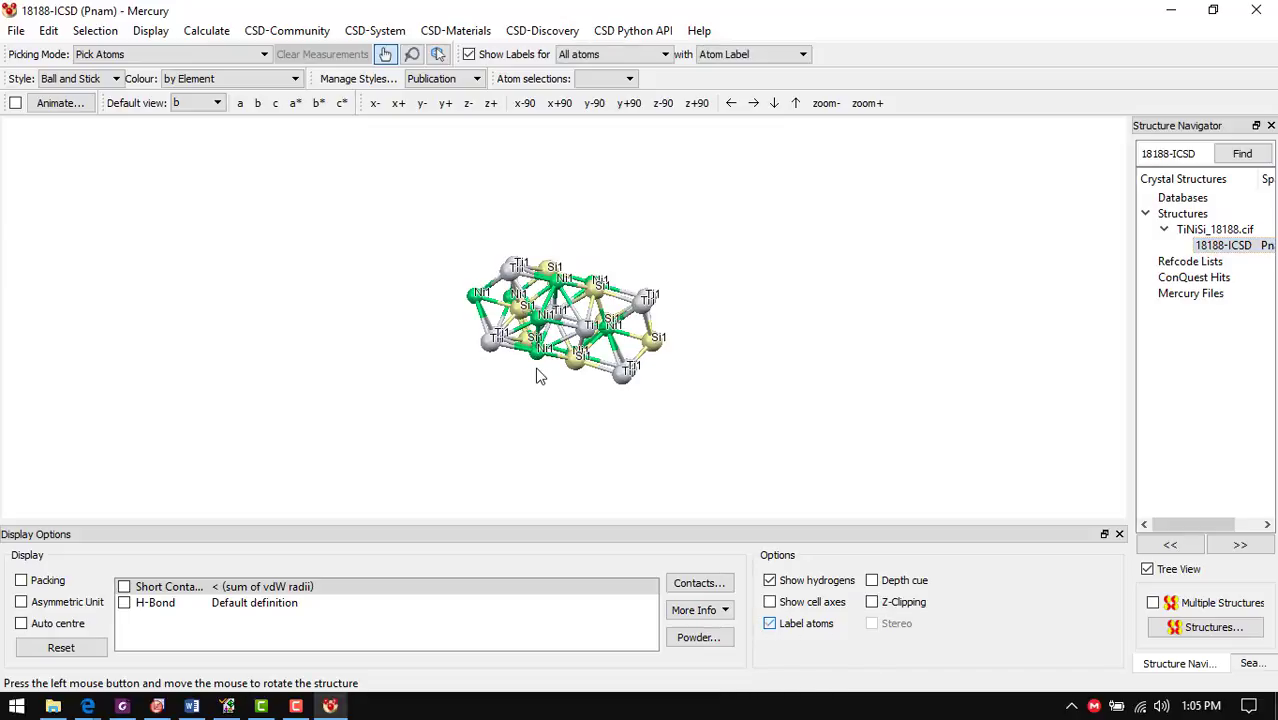
pyautogui.moveTo(537, 383); pyautogui.dragTo(509, 322)
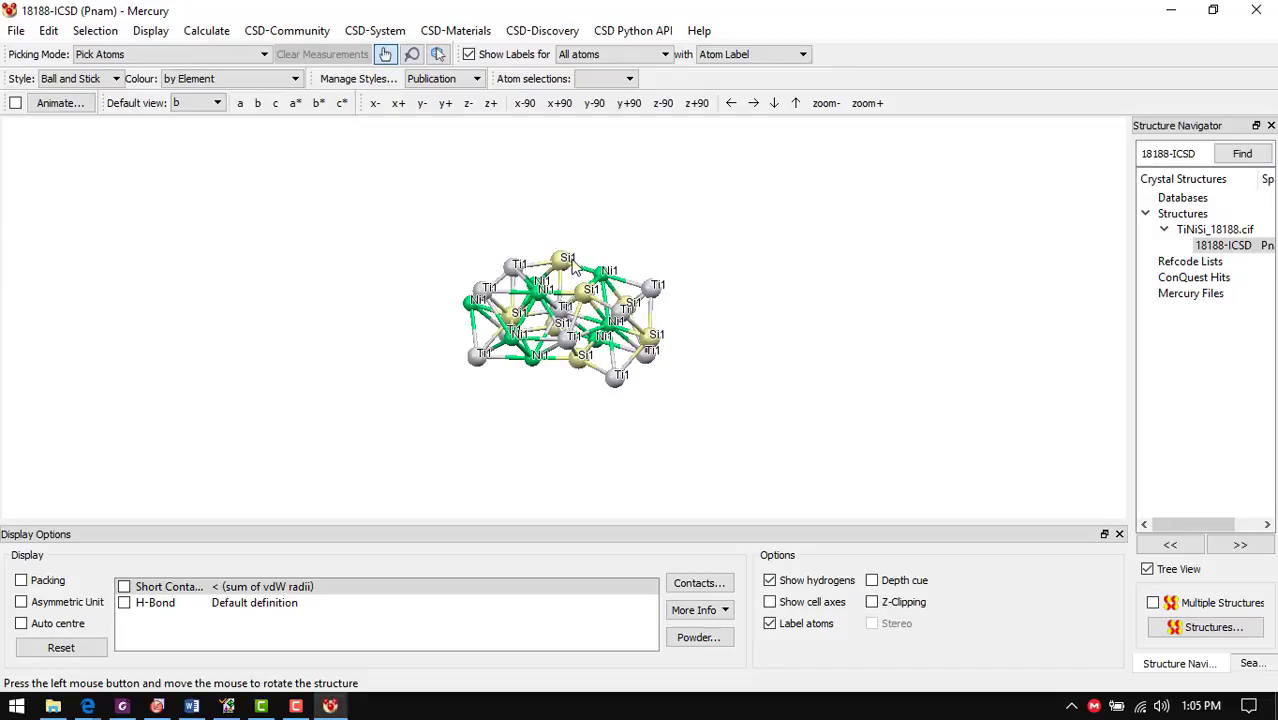
pyautogui.click(867, 103)
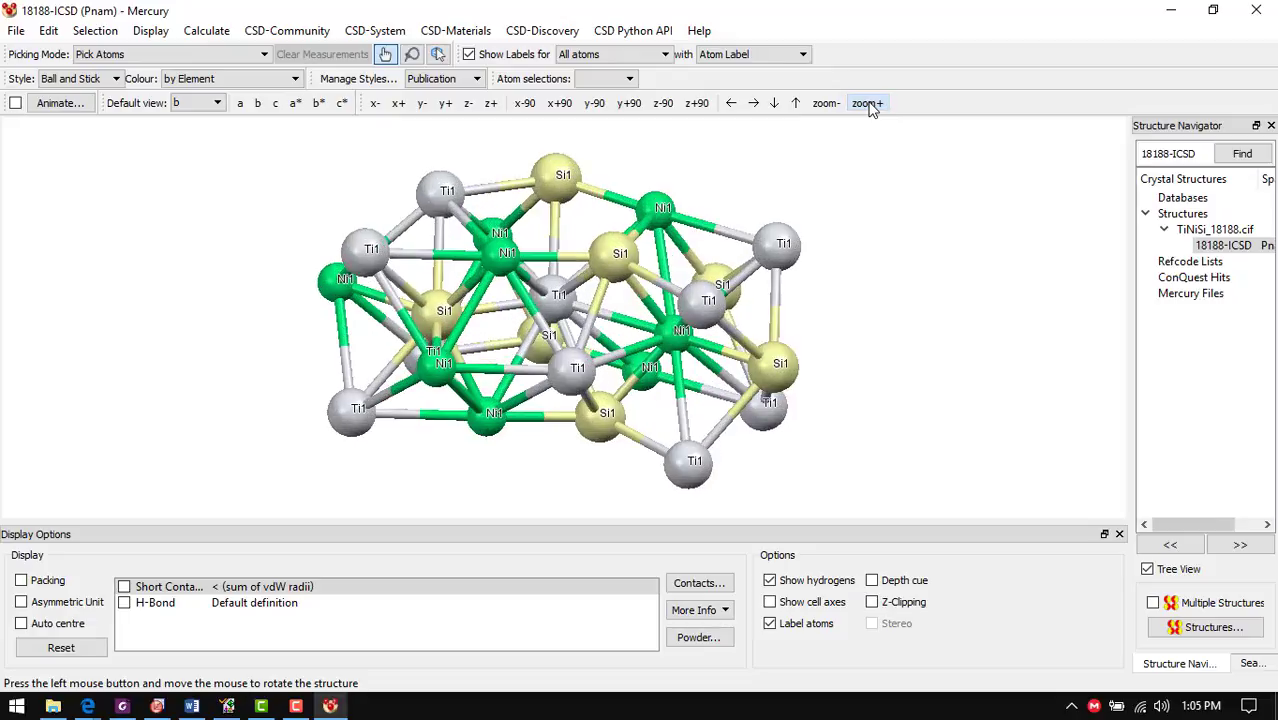
pyautogui.moveTo(676, 285); pyautogui.dragTo(1135, 372)
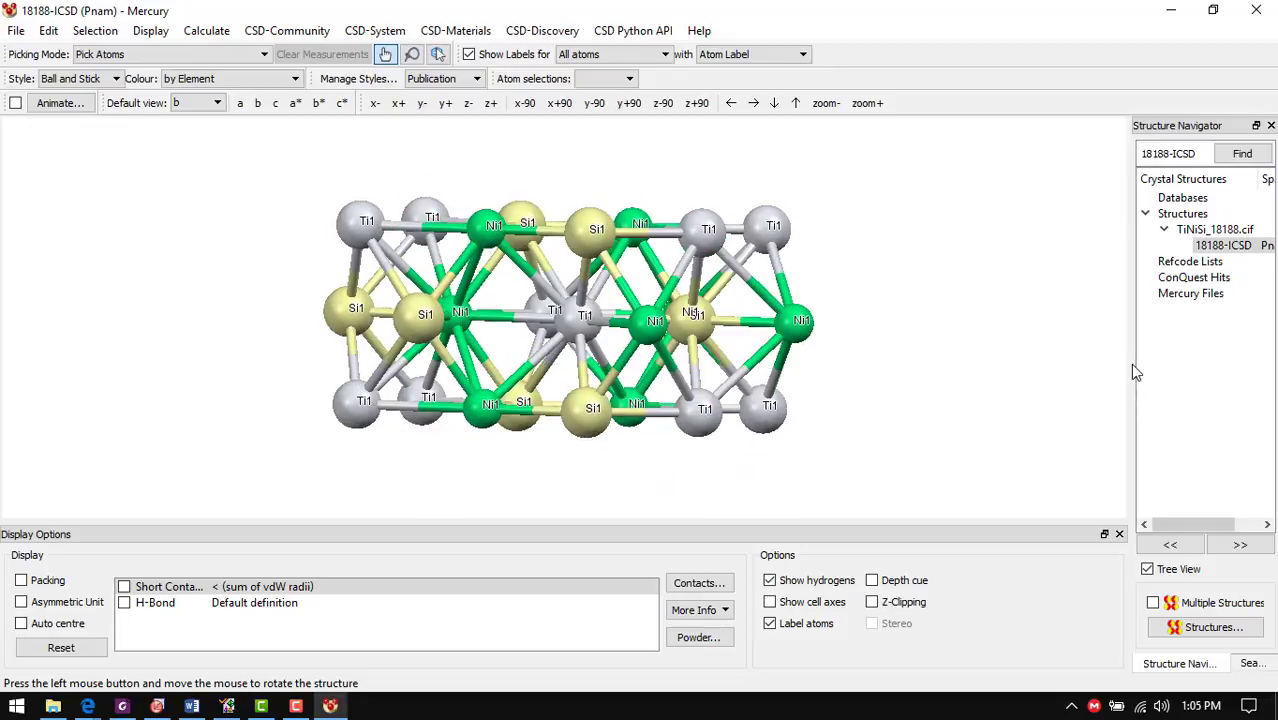
pyautogui.click(769, 624)
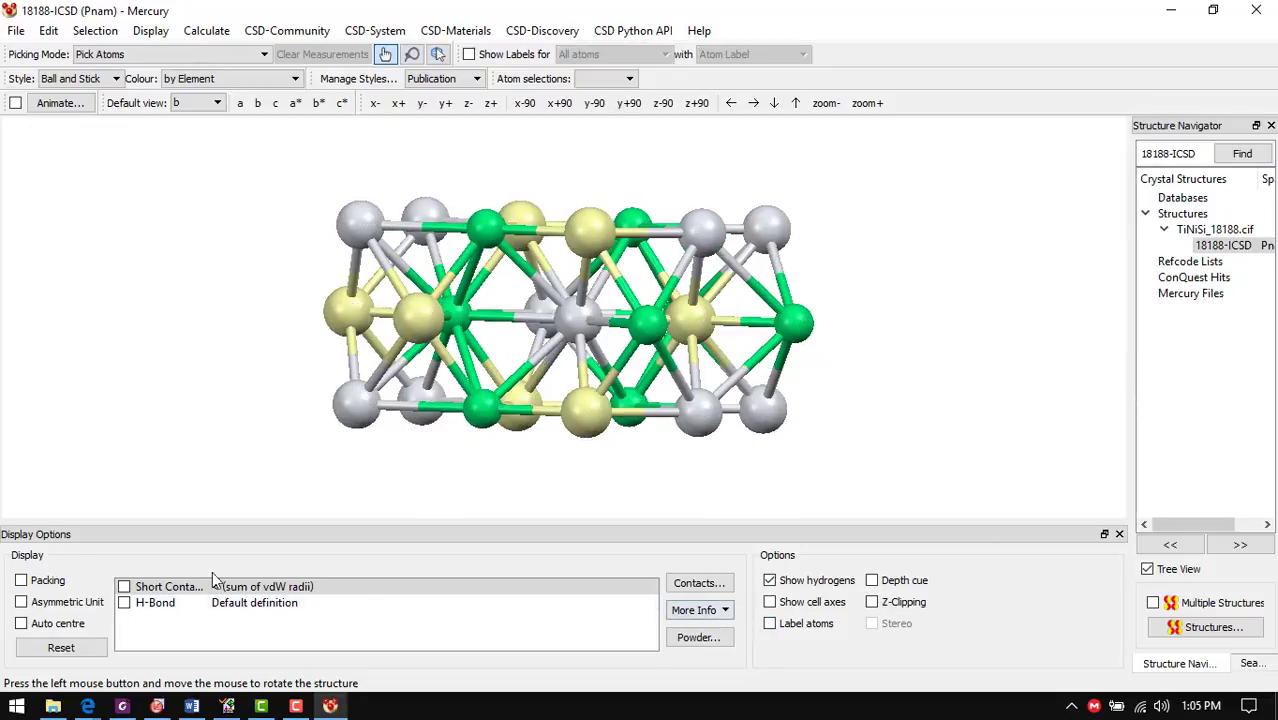
# Turn on packing to display the structure's packed unit cell and inspect it from different angles
pyautogui.click(21, 581)
pyautogui.moveTo(551, 329); pyautogui.dragTo(912, 170)
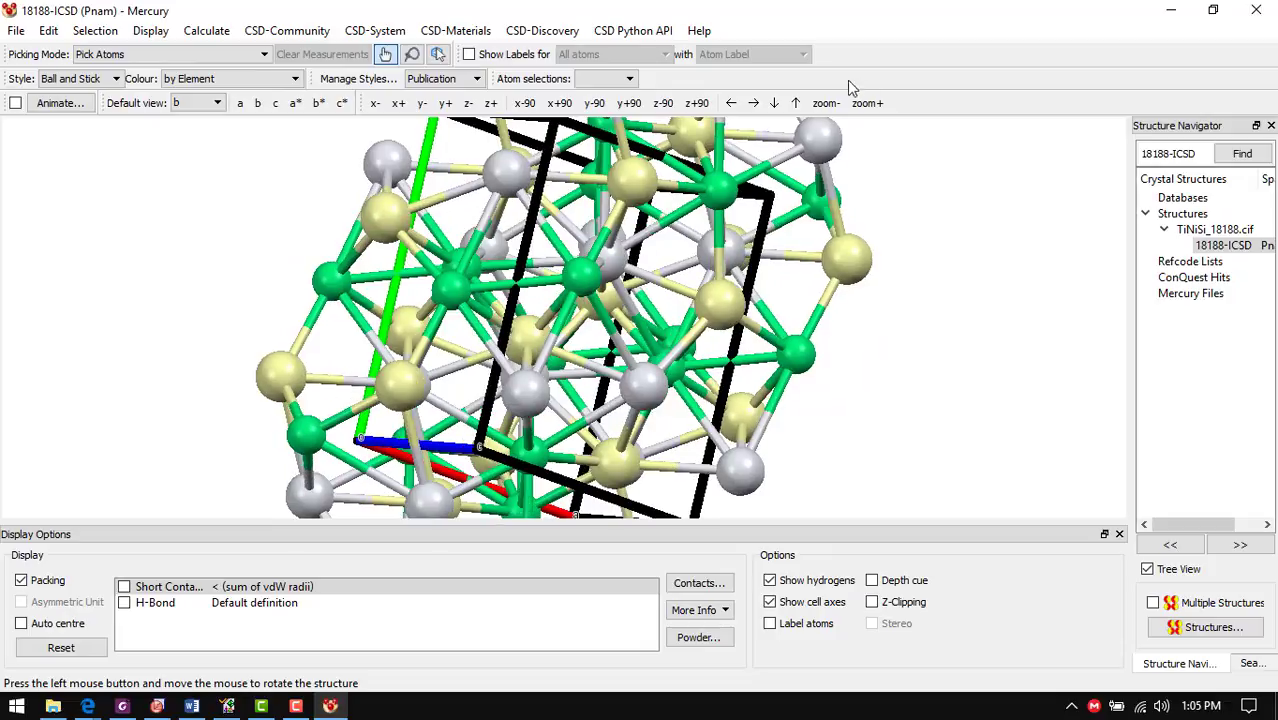
pyautogui.click(840, 104)
pyautogui.moveTo(605, 365); pyautogui.dragTo(237, 194)
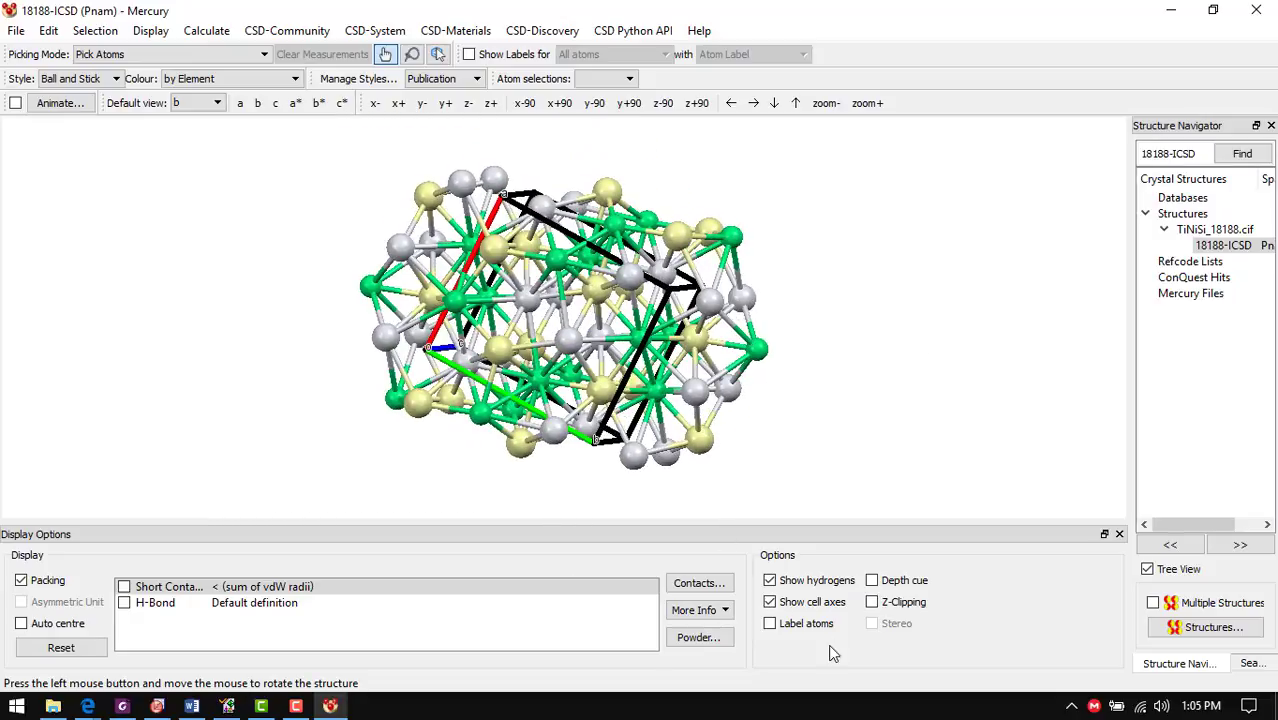
# Read the structure information for 18188-ICSD, including formula, space group and cell parameters, and close it
pyautogui.click(707, 609)
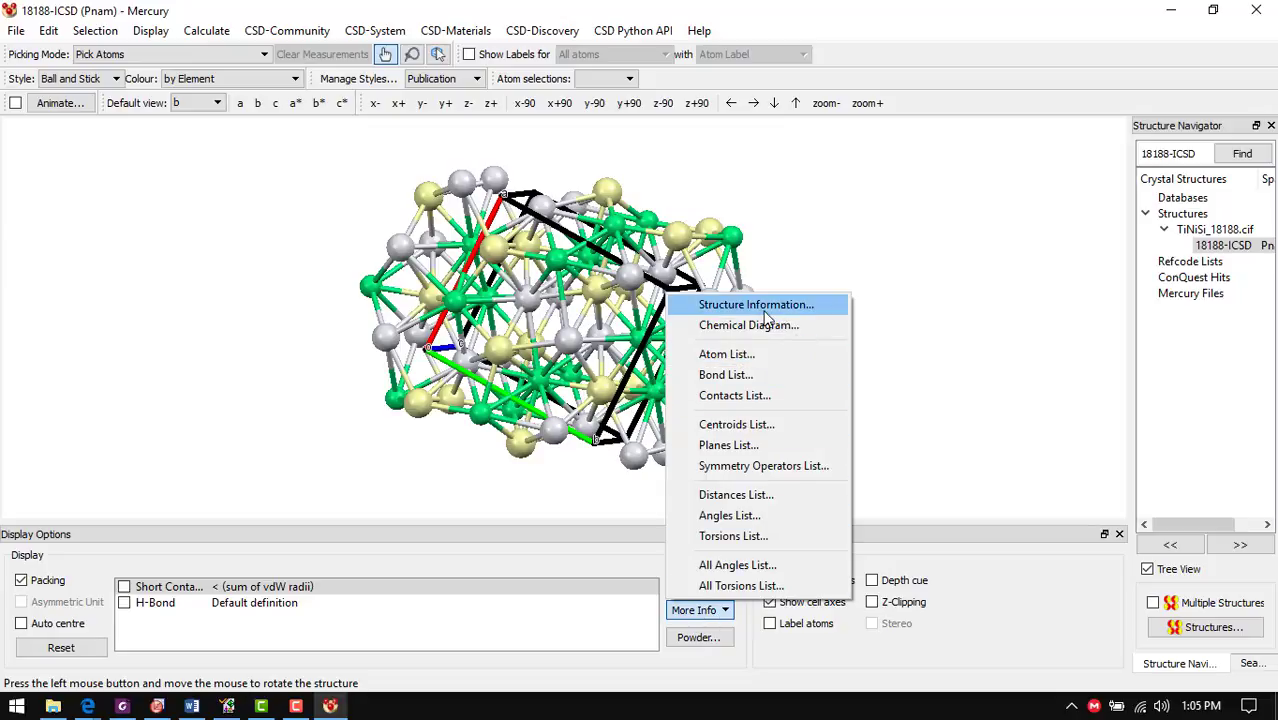
pyautogui.click(757, 308)
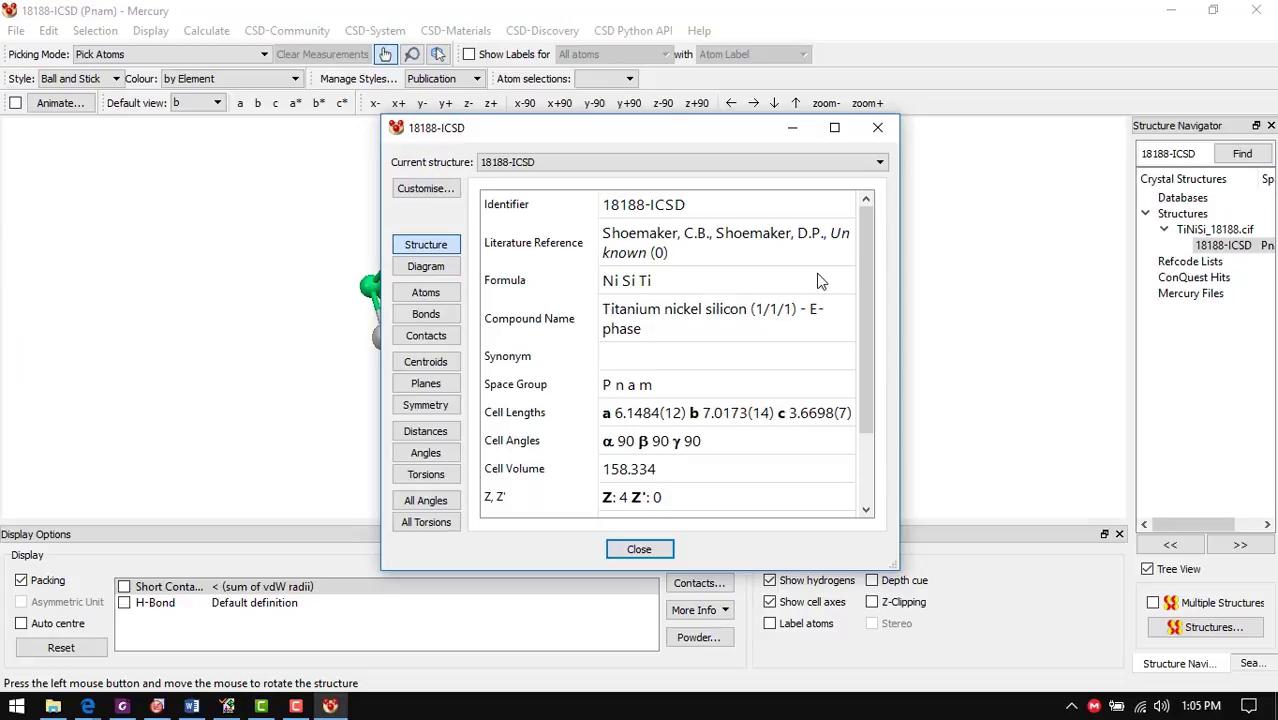
pyautogui.moveTo(607, 204); pyautogui.dragTo(695, 218)
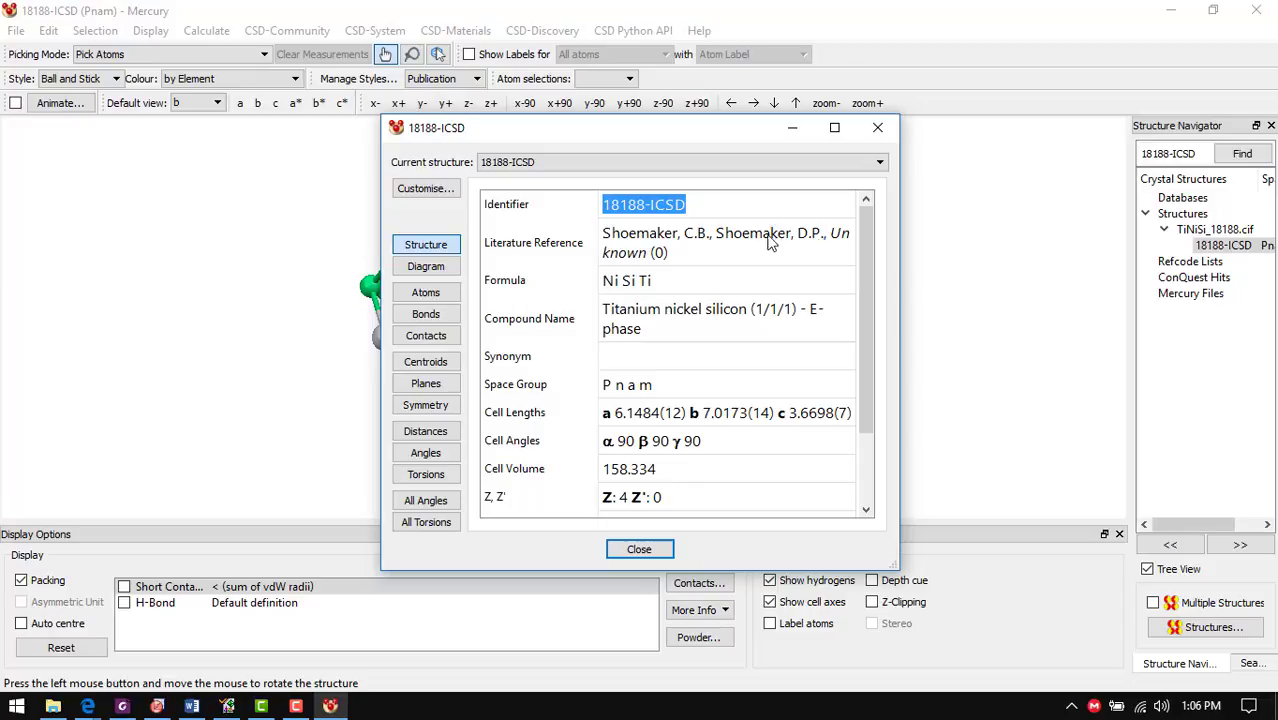
pyautogui.click(860, 268)
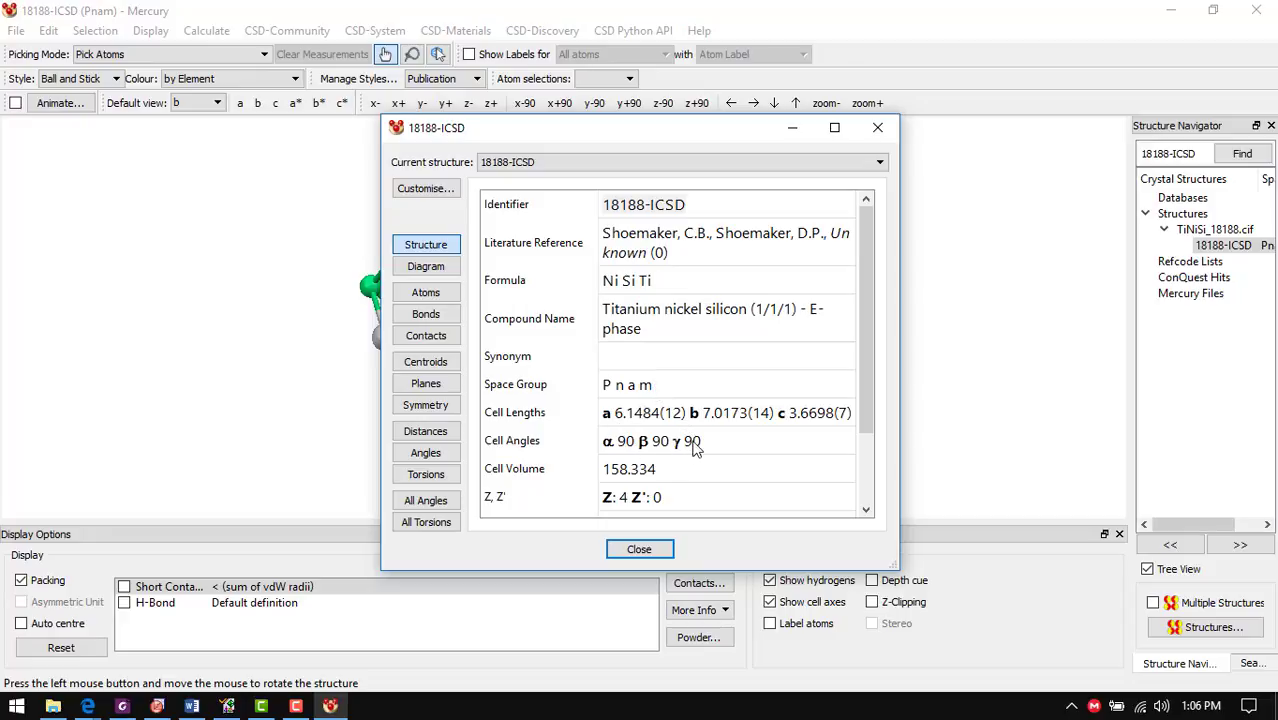
pyautogui.moveTo(863, 415); pyautogui.dragTo(858, 437)
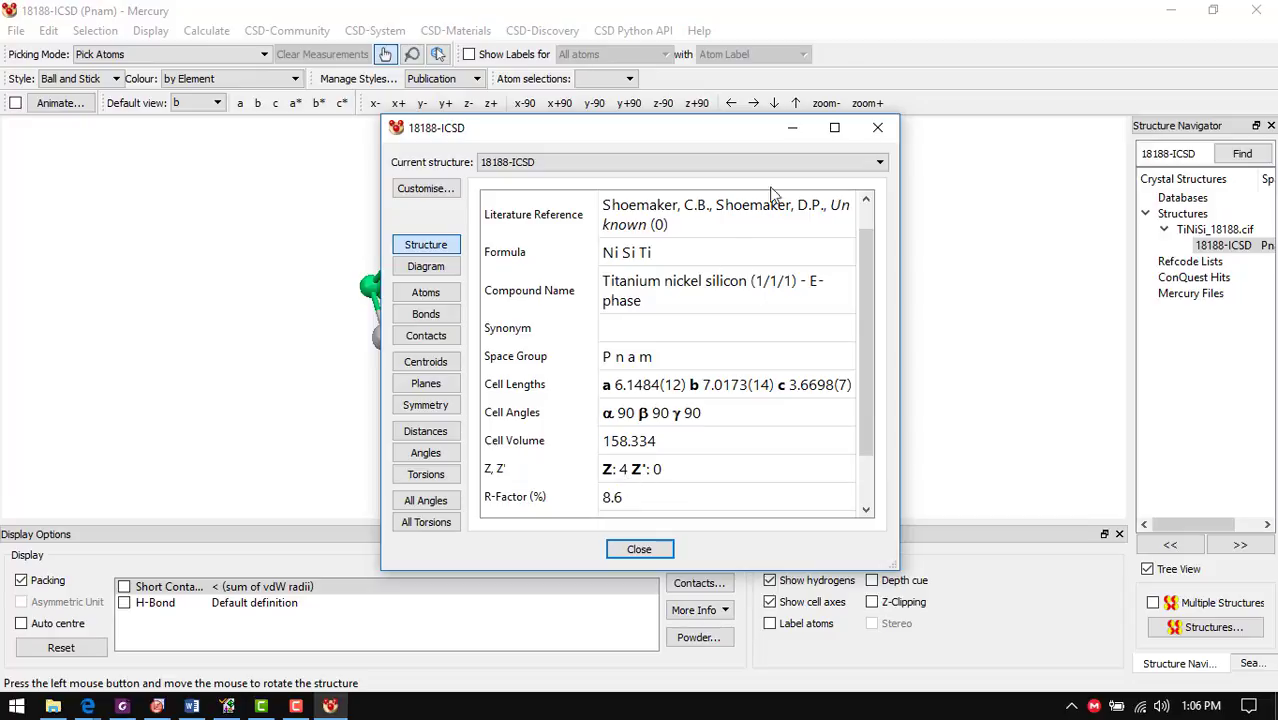
pyautogui.click(876, 132)
pyautogui.moveTo(799, 240); pyautogui.dragTo(668, 477)
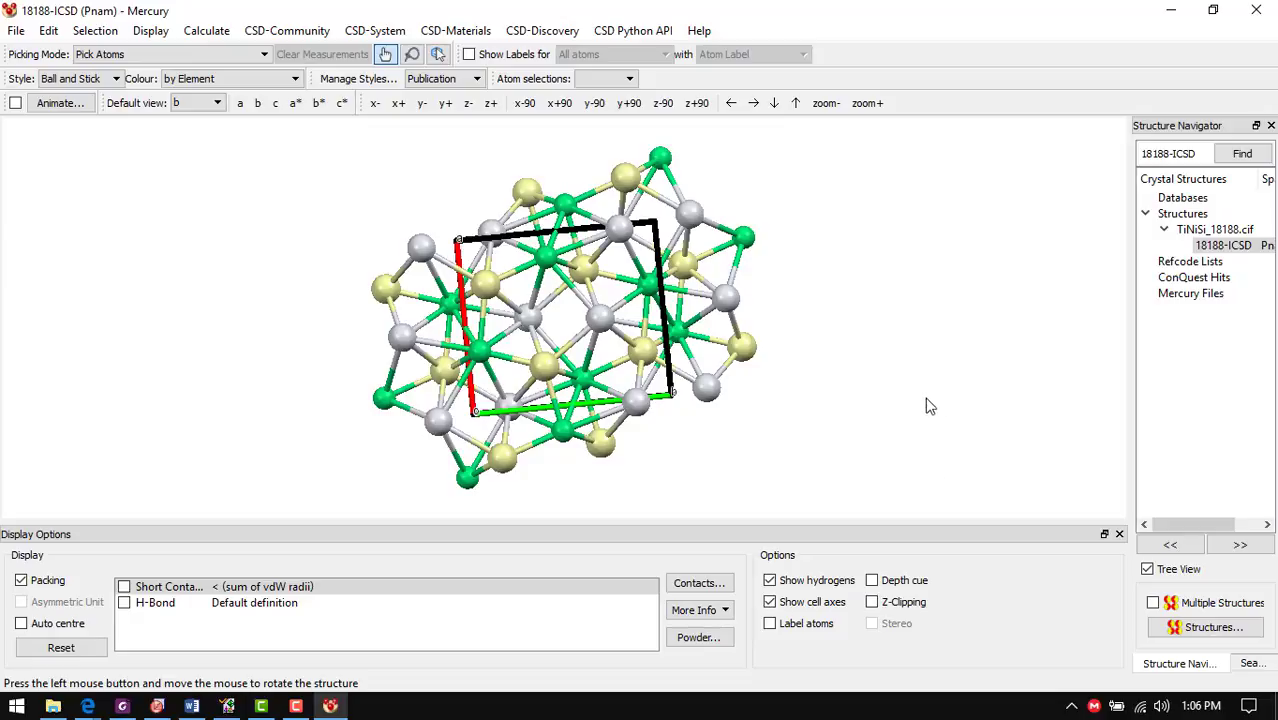
# Generate the structure's simulated powder pattern and set its 2 theta range to start at 10 and stop at 100 degrees
pyautogui.click(698, 638)
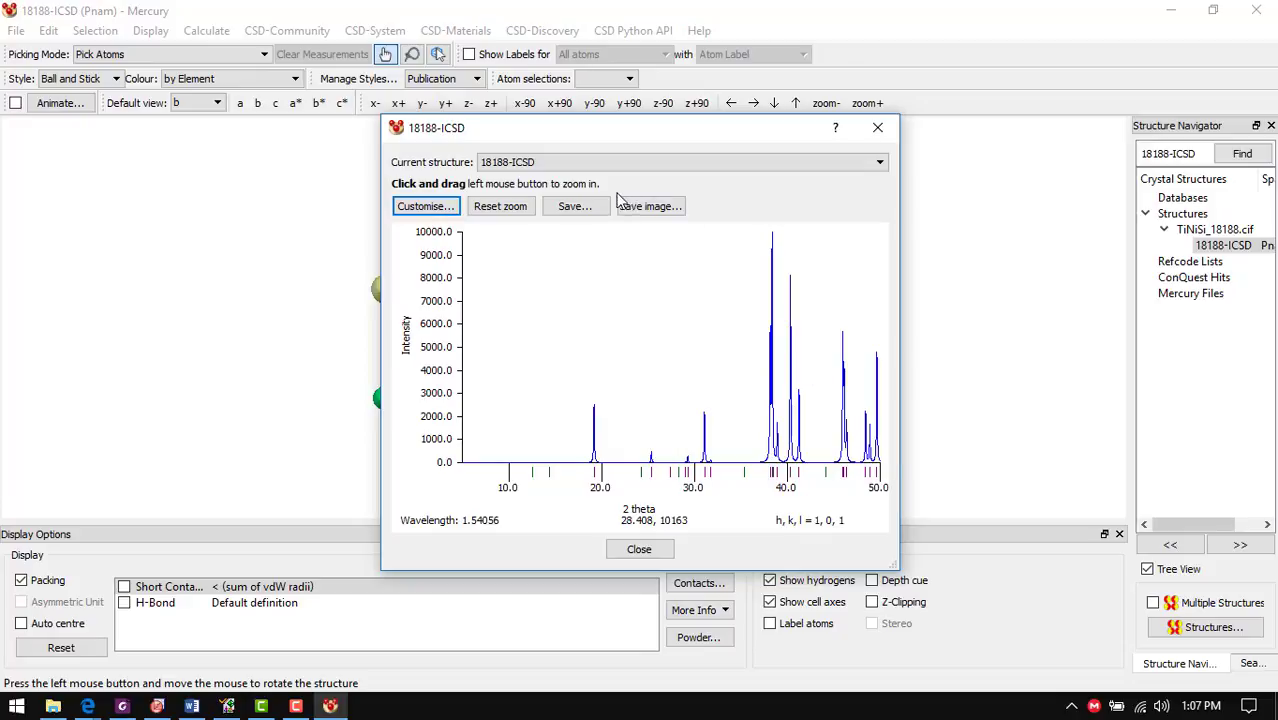
pyautogui.click(425, 208)
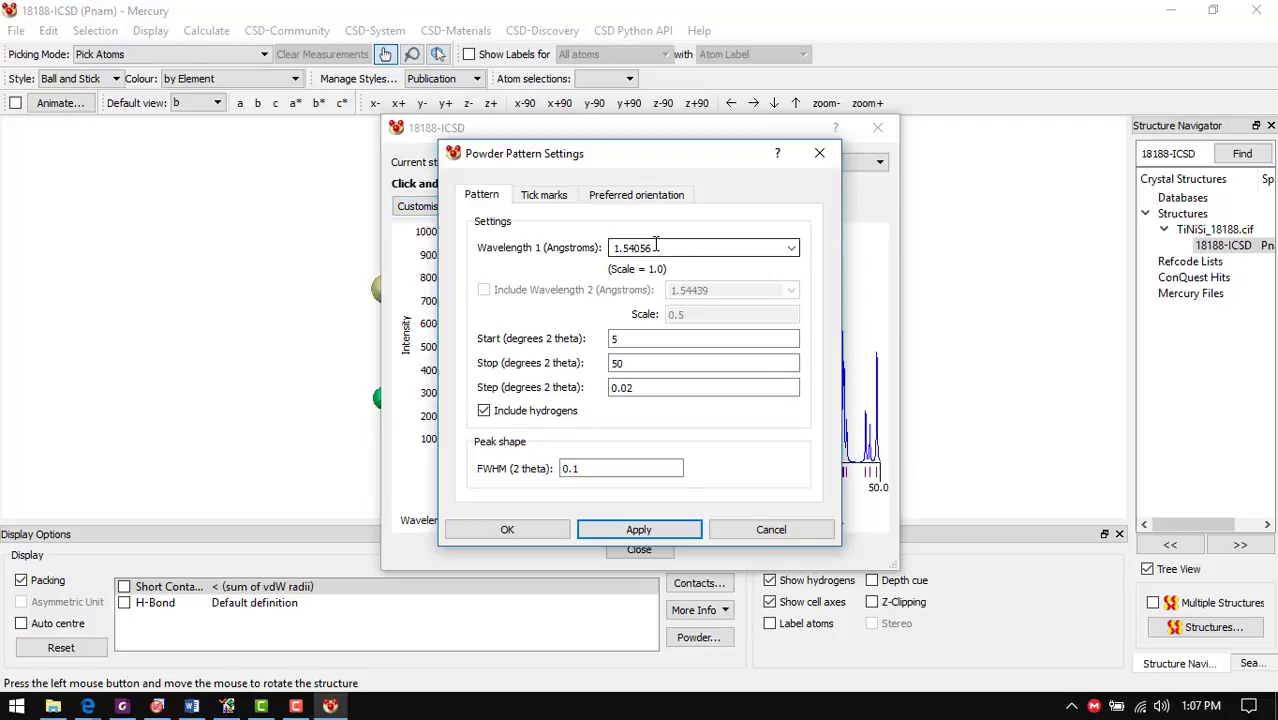
pyautogui.moveTo(655, 247); pyautogui.dragTo(611, 248)
pyautogui.click(628, 342)
pyautogui.moveTo(622, 342); pyautogui.dragTo(488, 340)
pyautogui.moveTo(612, 160); pyautogui.dragTo(205, 155)
pyautogui.write('1')
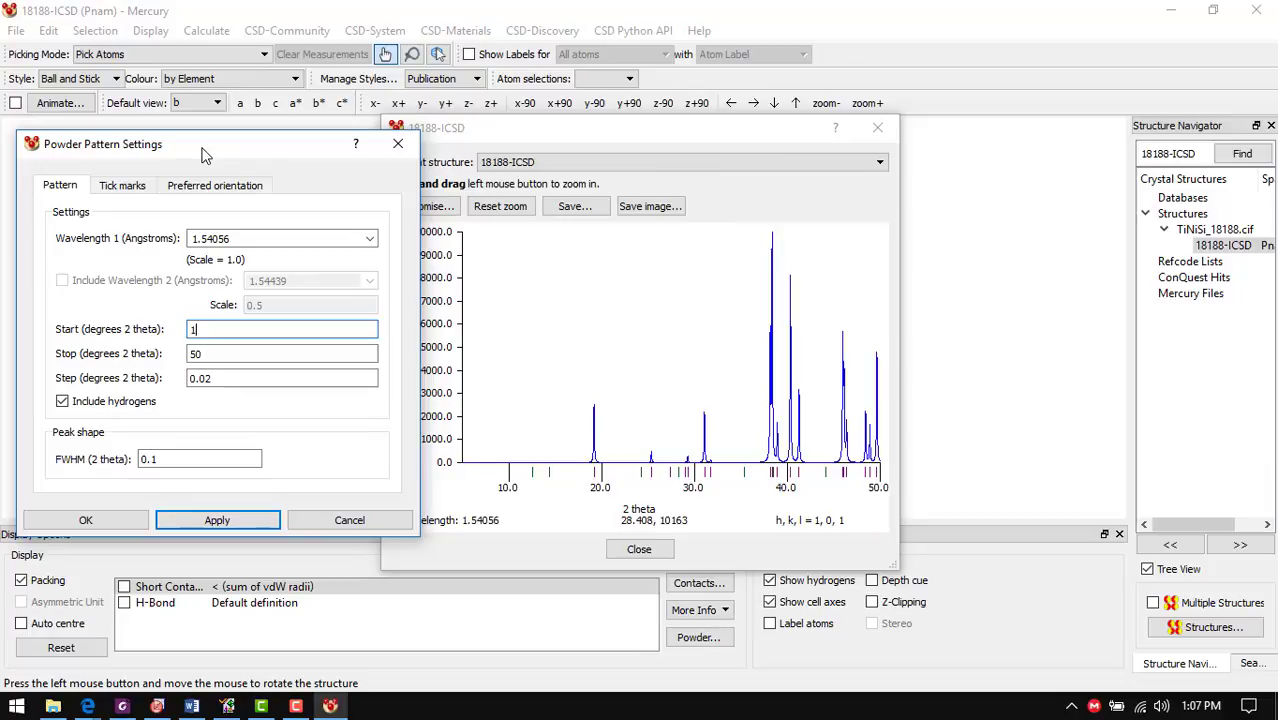
pyautogui.write('0')
pyautogui.doubleClick(195, 353)
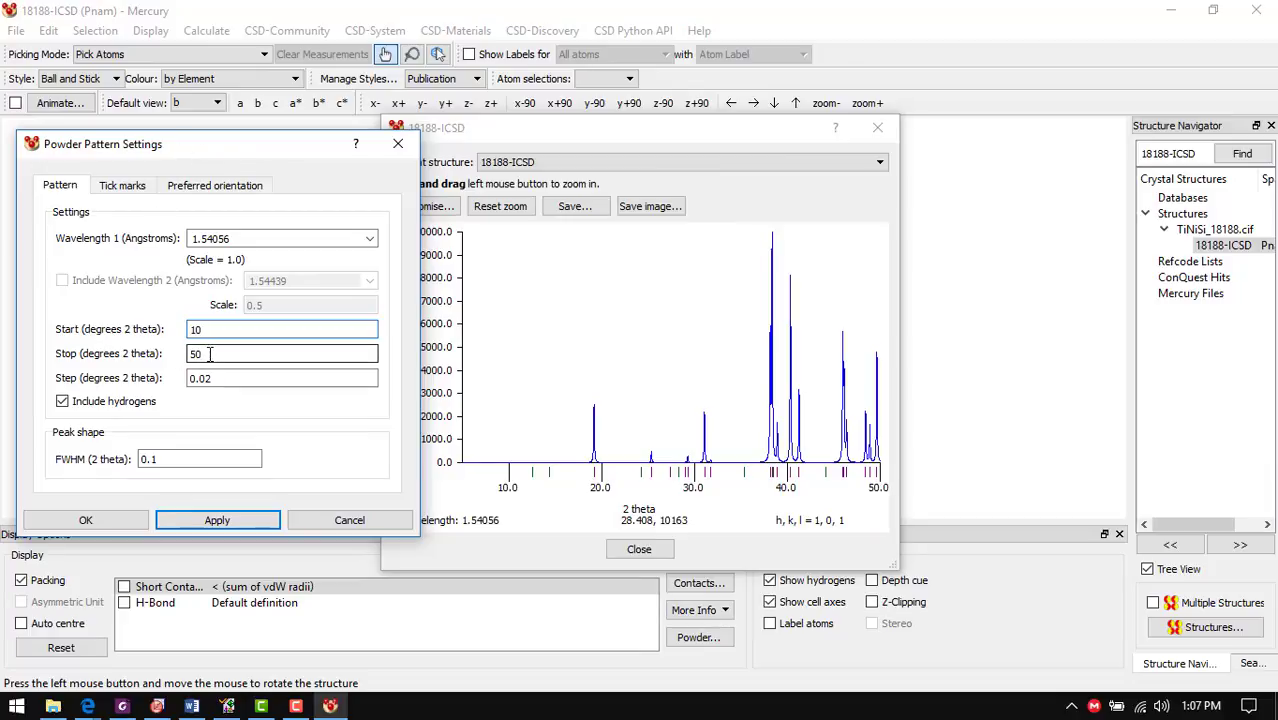
pyautogui.write('100')
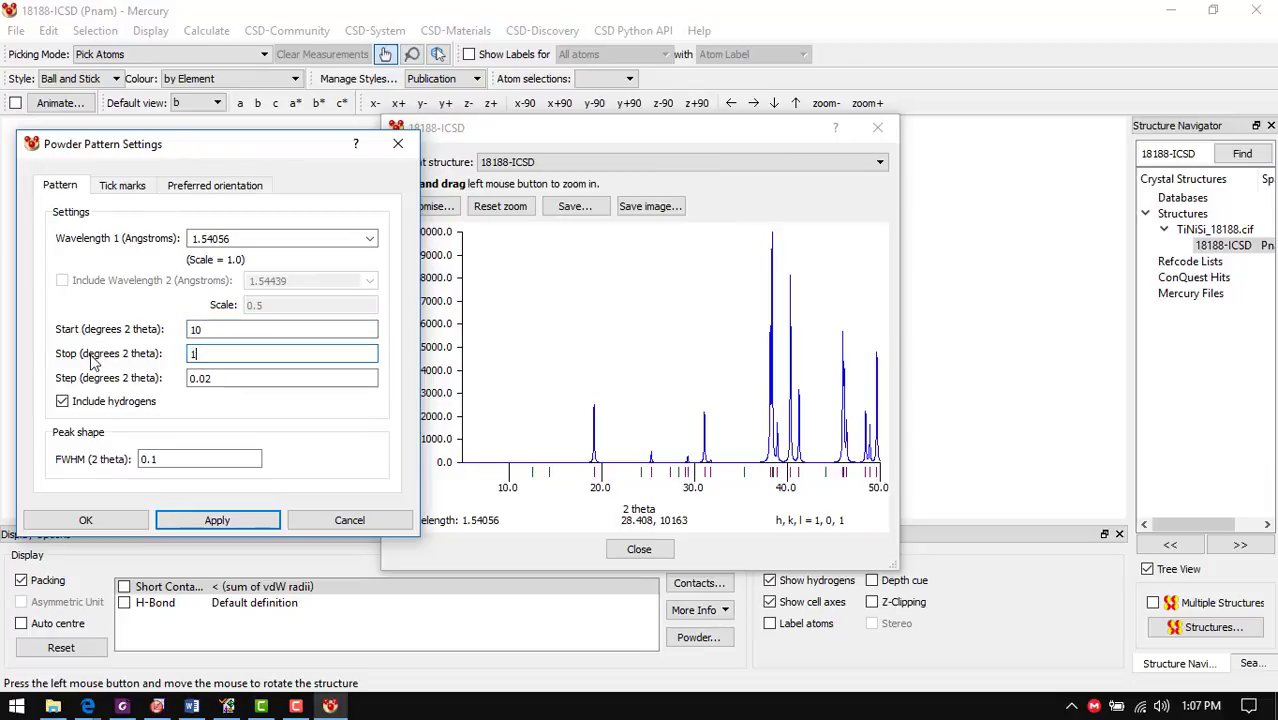
pyautogui.click(222, 521)
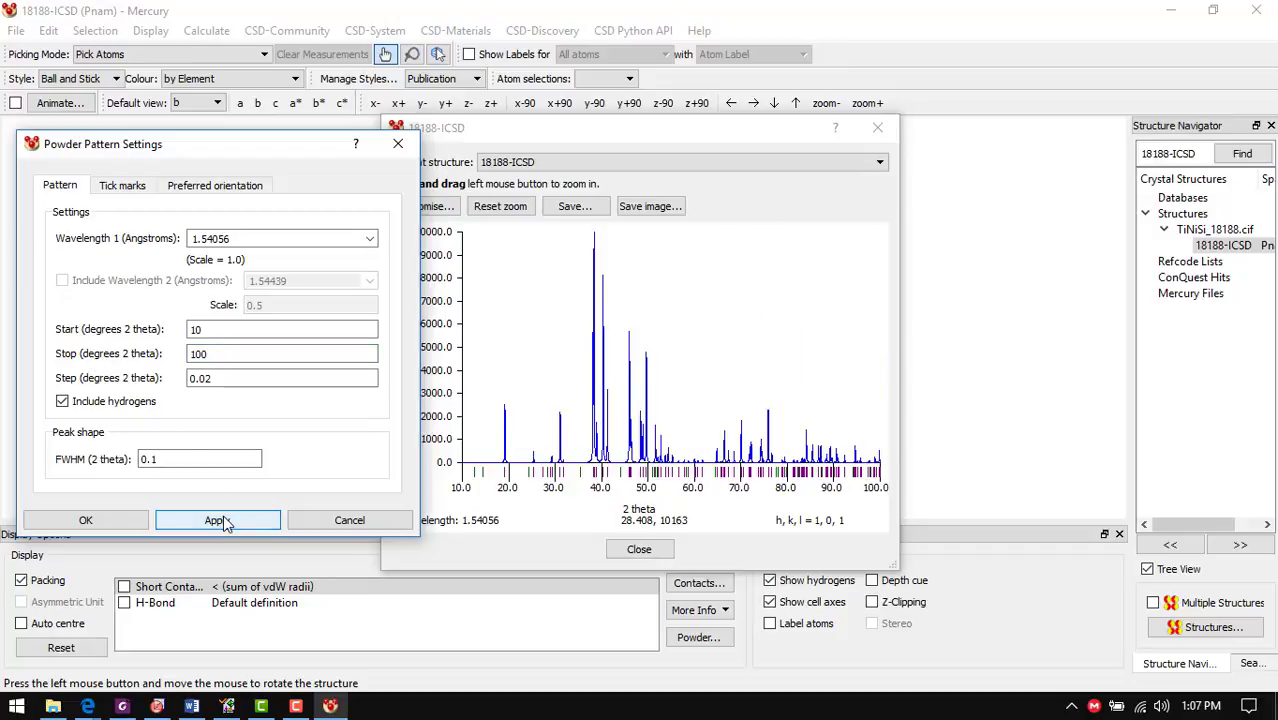
pyautogui.click(86, 520)
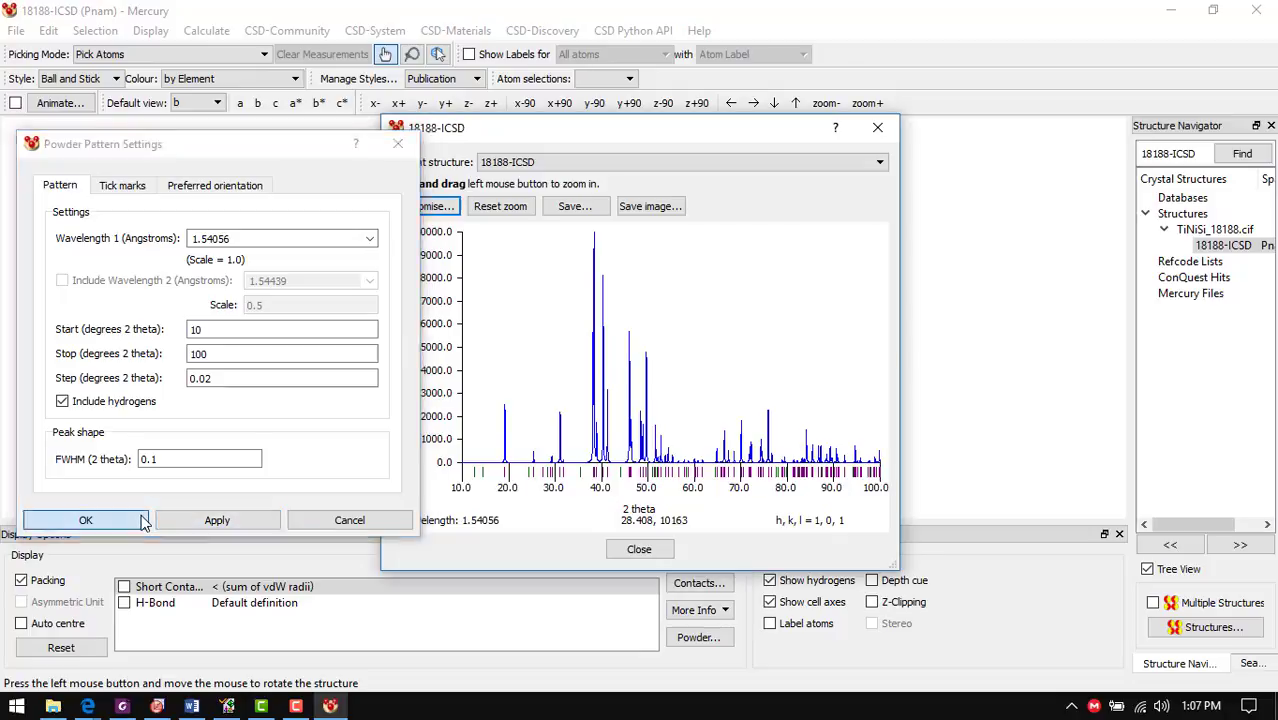
# Save the simulated powder pattern as NiTiSi_18188-ICSD.xye in the NiTiSi folder and close the pattern window
pyautogui.click(574, 206)
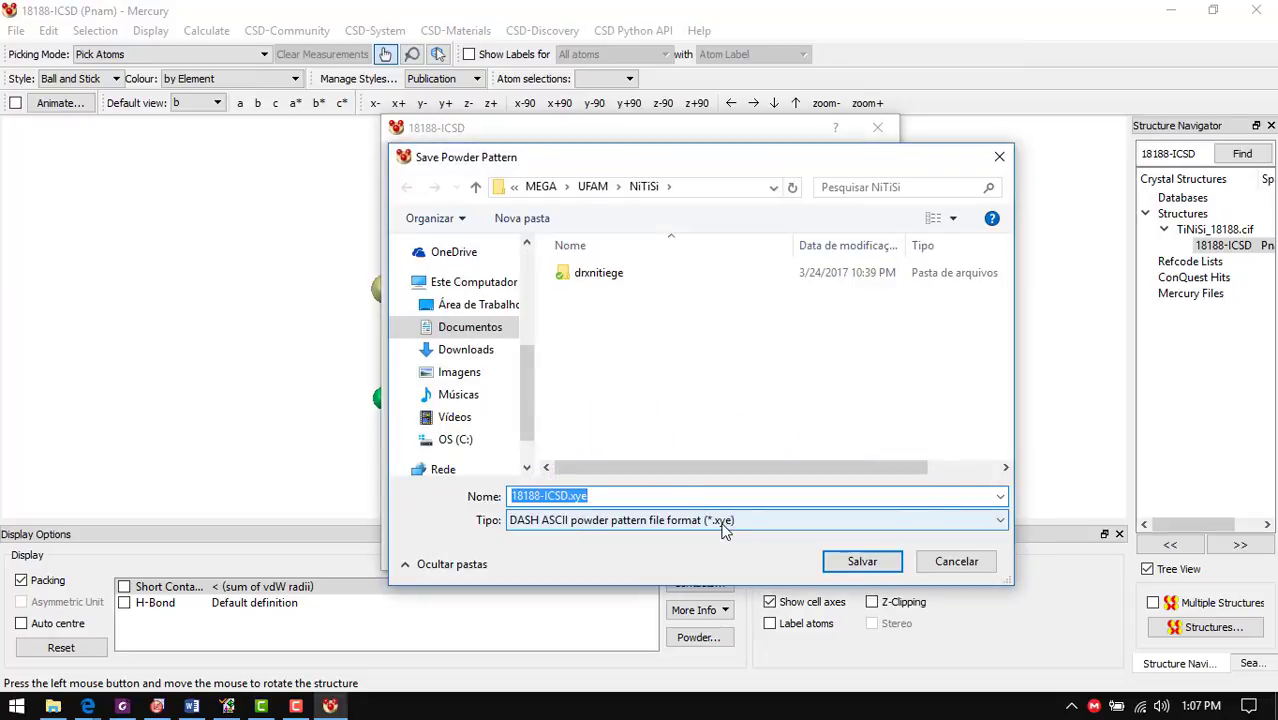
pyautogui.click(512, 497)
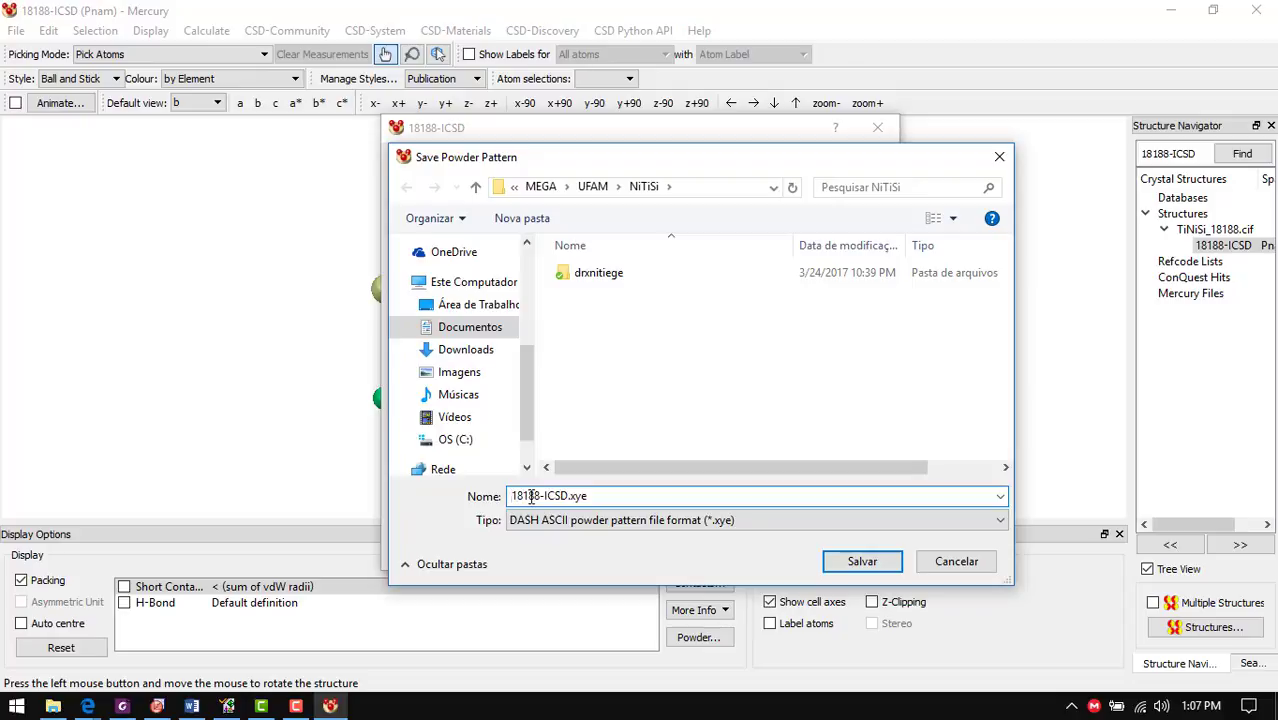
pyautogui.write('NiTiSn')
pyautogui.press('BackSpace')
pyautogui.write('i_')
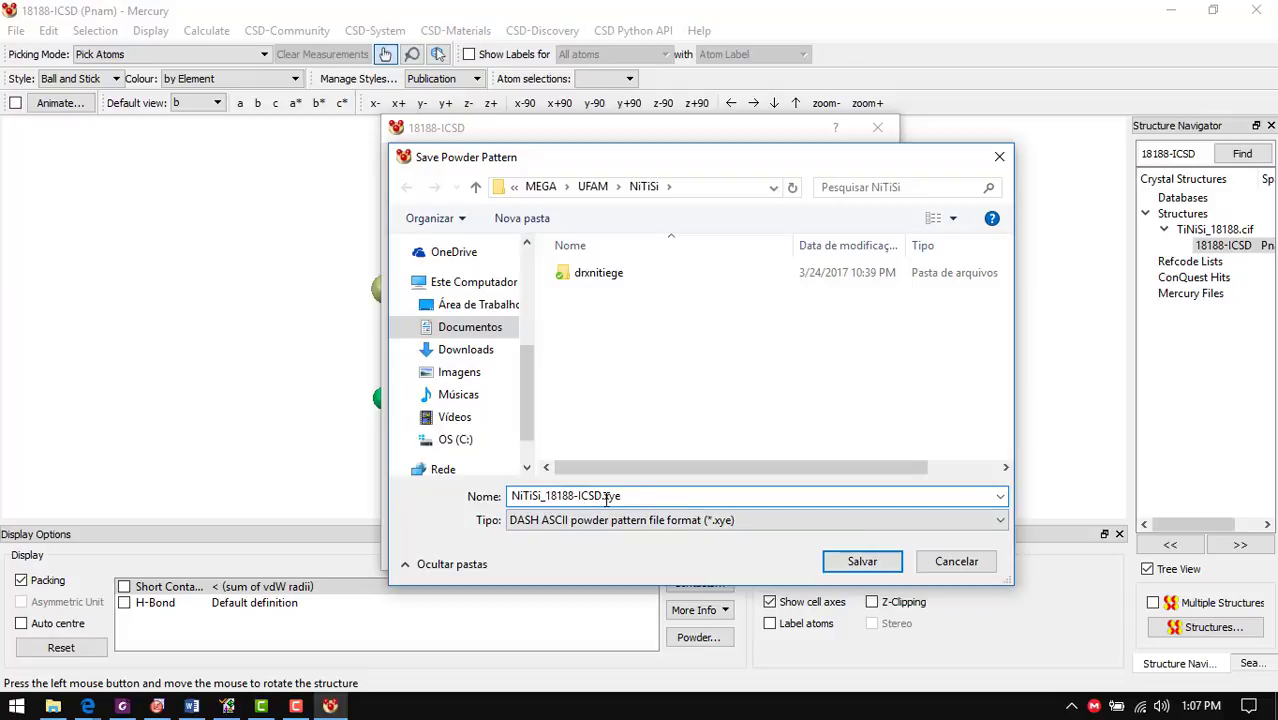
pyautogui.click(858, 562)
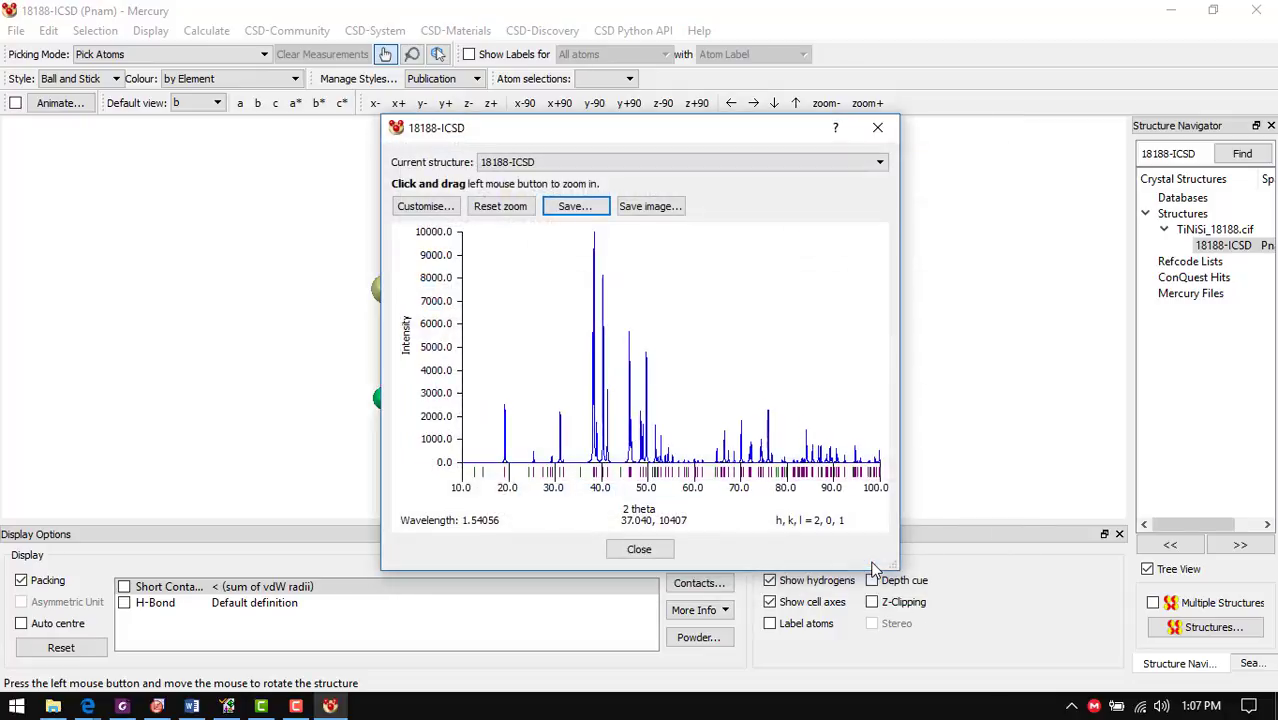
pyautogui.click(879, 128)
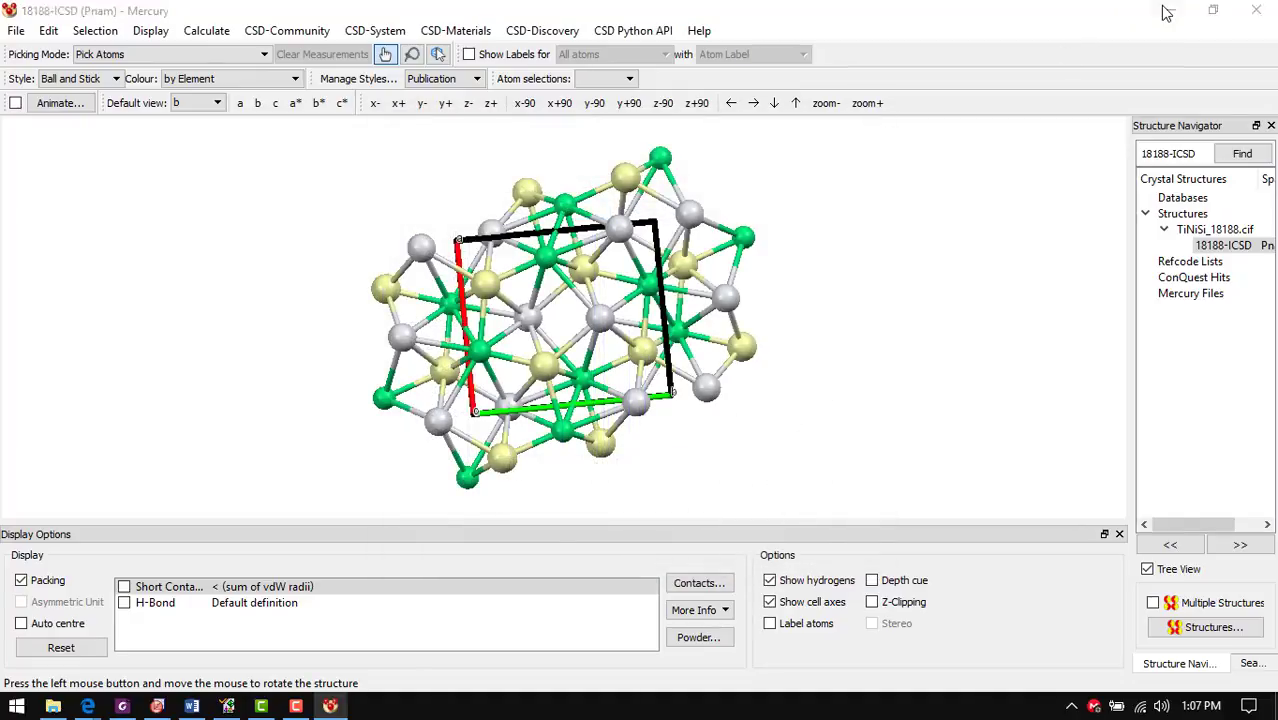
# Switch to OriginPro and import NiTiSi_18188-ICSD.xye as ASCII data into a new workbook
pyautogui.click(1166, 11)
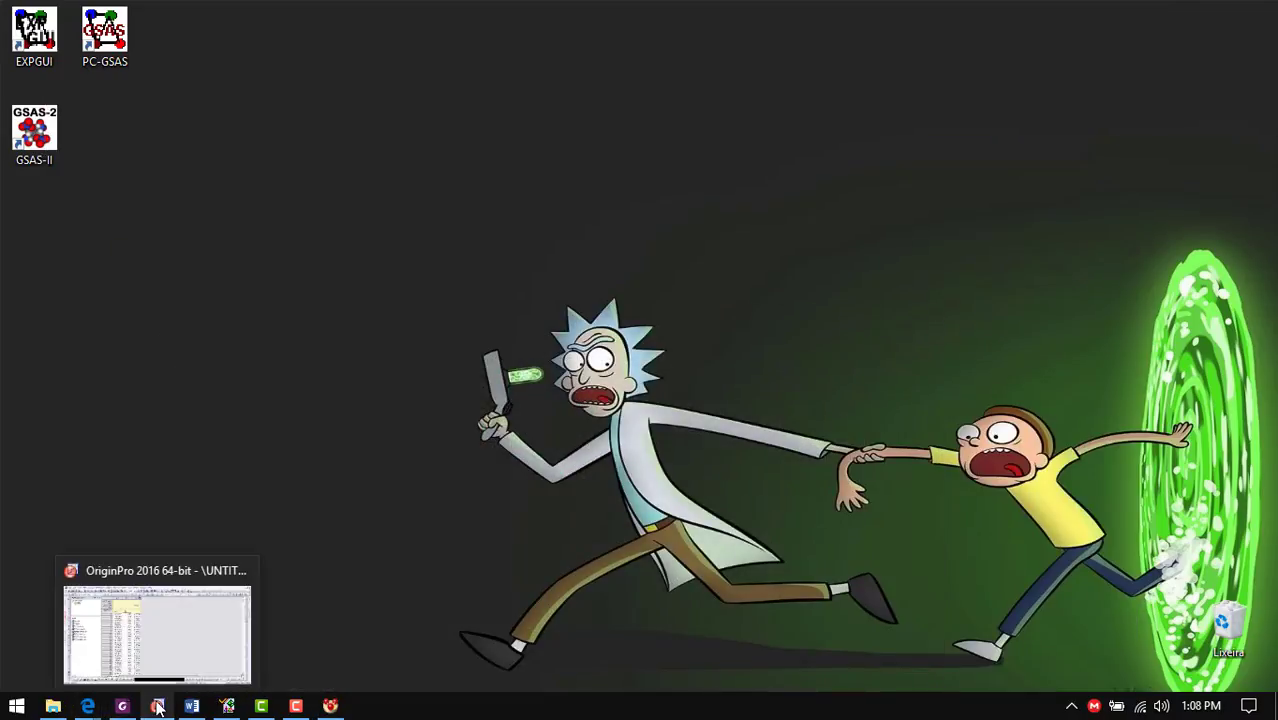
pyautogui.click(157, 708)
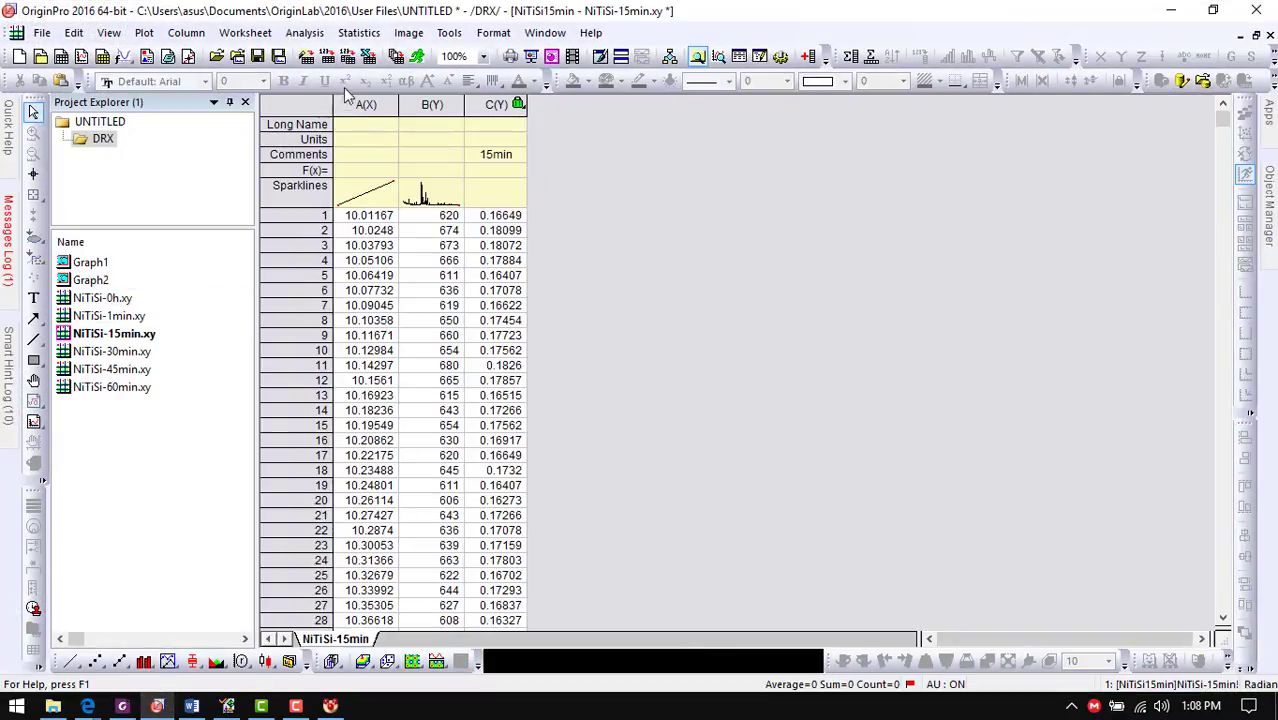
pyautogui.click(63, 58)
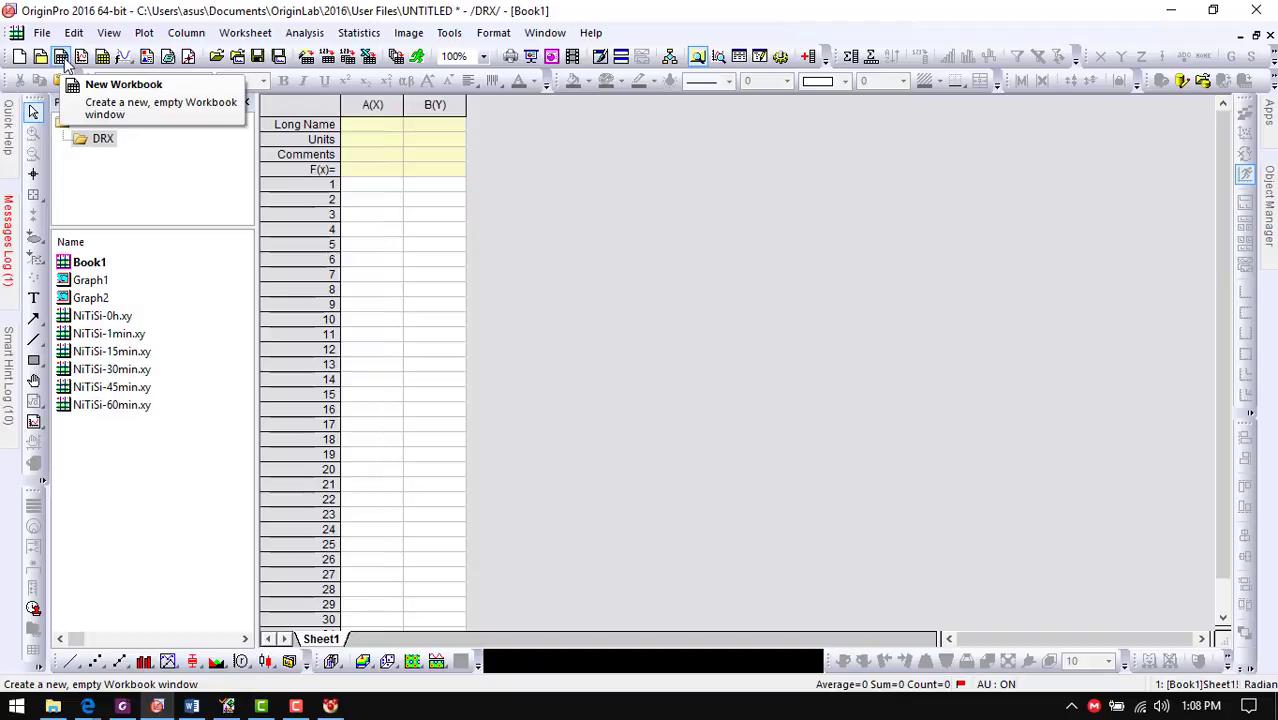
pyautogui.click(328, 58)
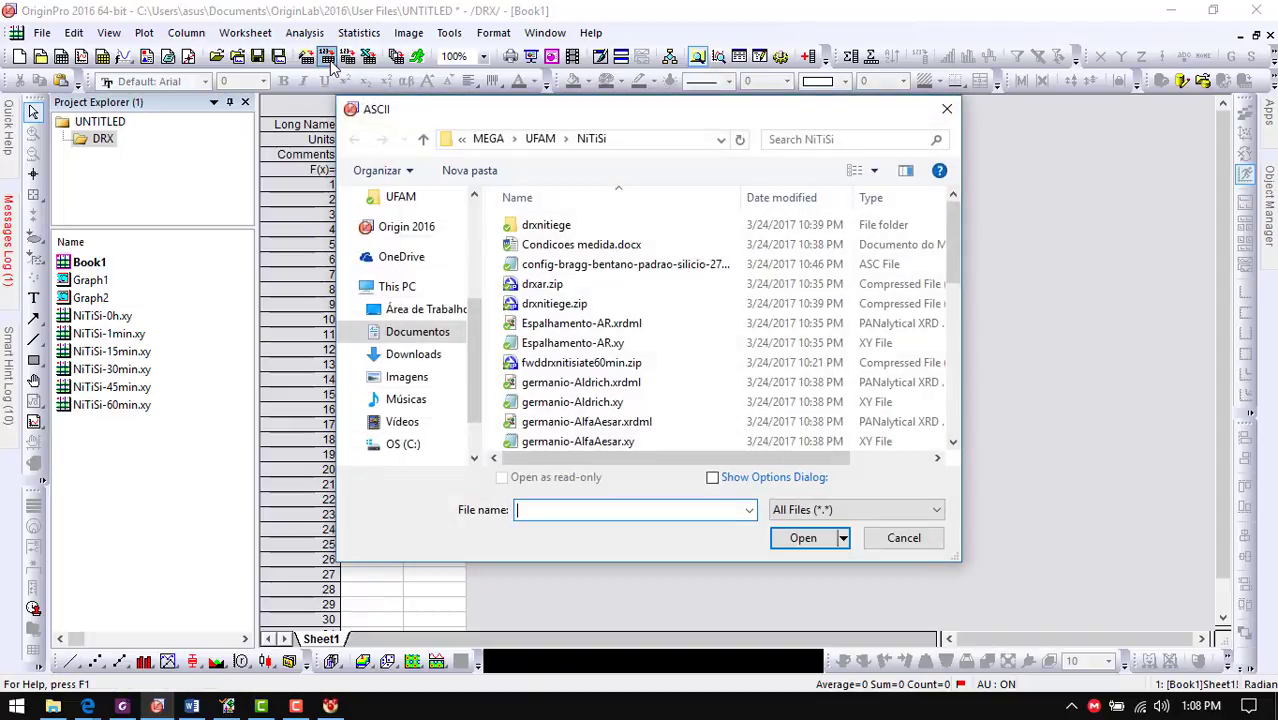
pyautogui.moveTo(955, 267); pyautogui.dragTo(949, 432)
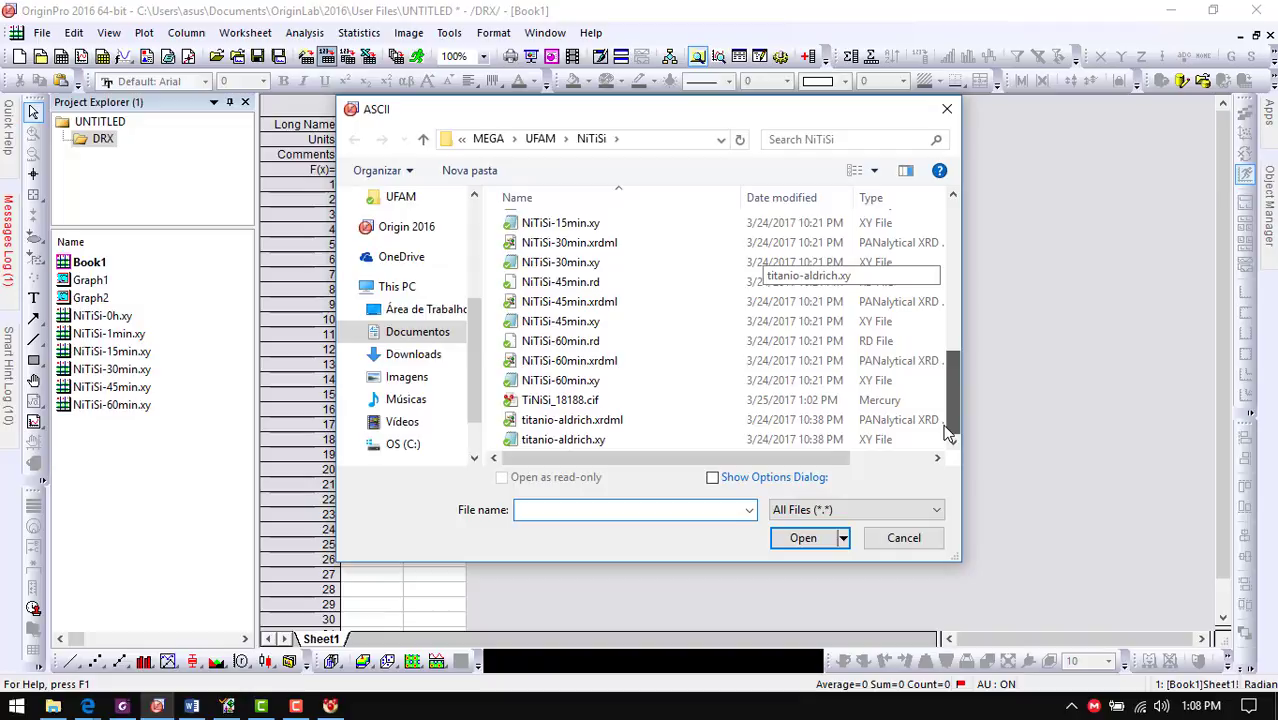
pyautogui.scroll(4, 922, 358)
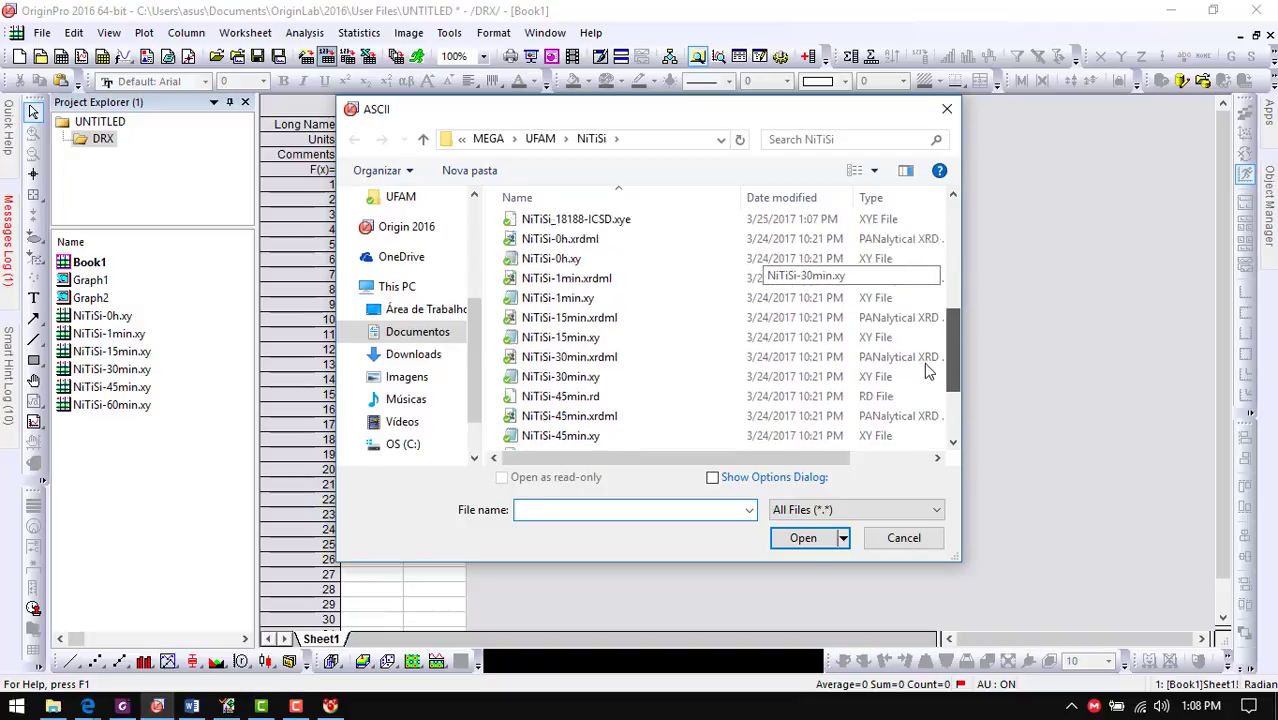
pyautogui.click(552, 305)
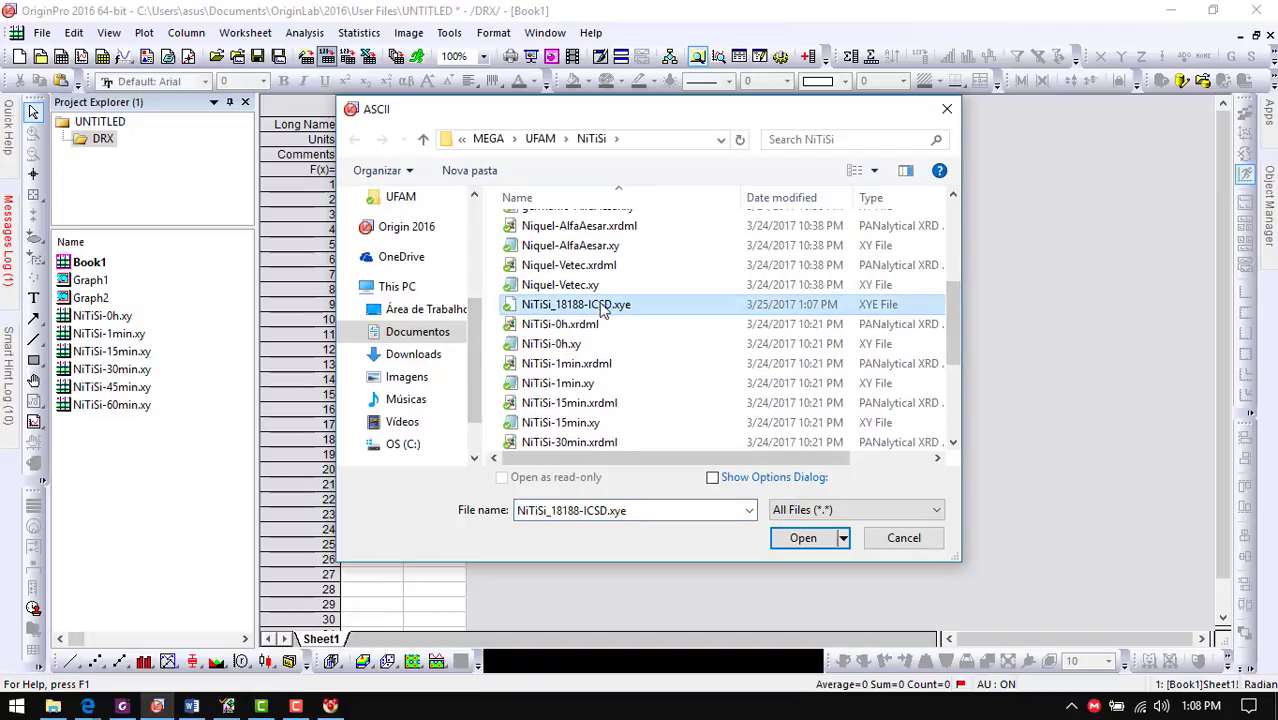
pyautogui.click(812, 539)
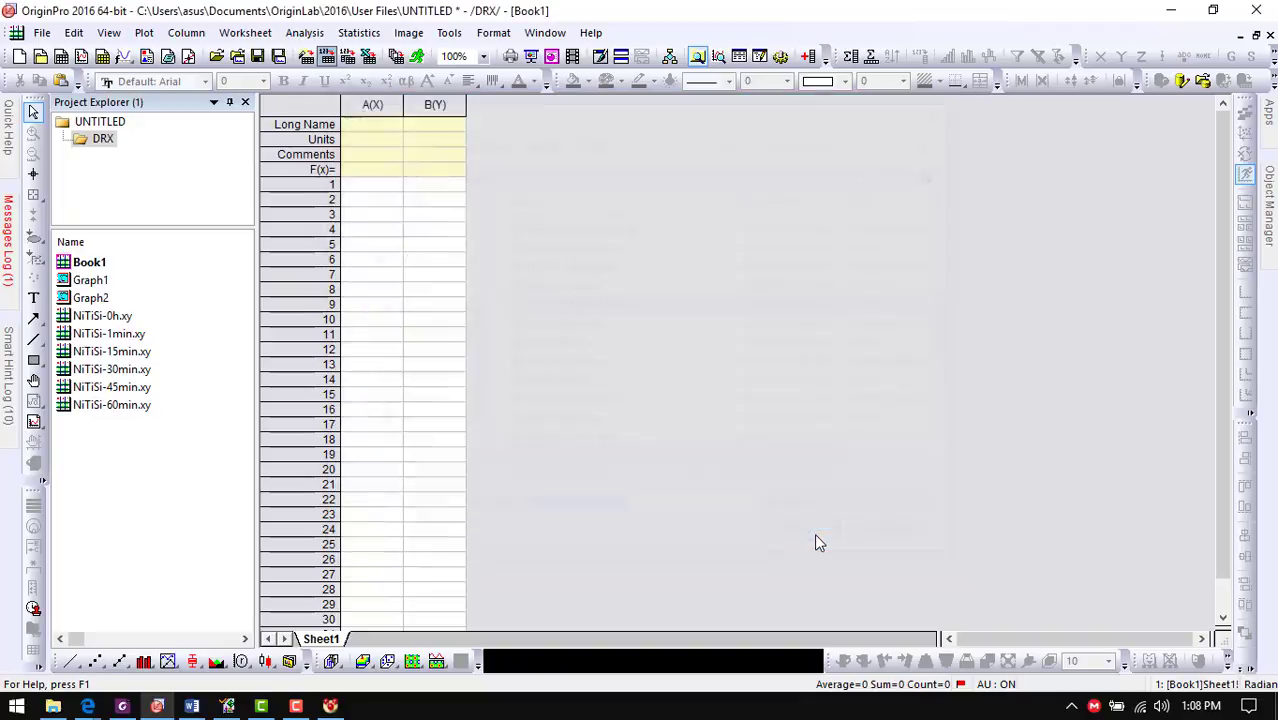
# Clear the long name of column A and delete column C from the imported worksheet
pyautogui.click(367, 127)
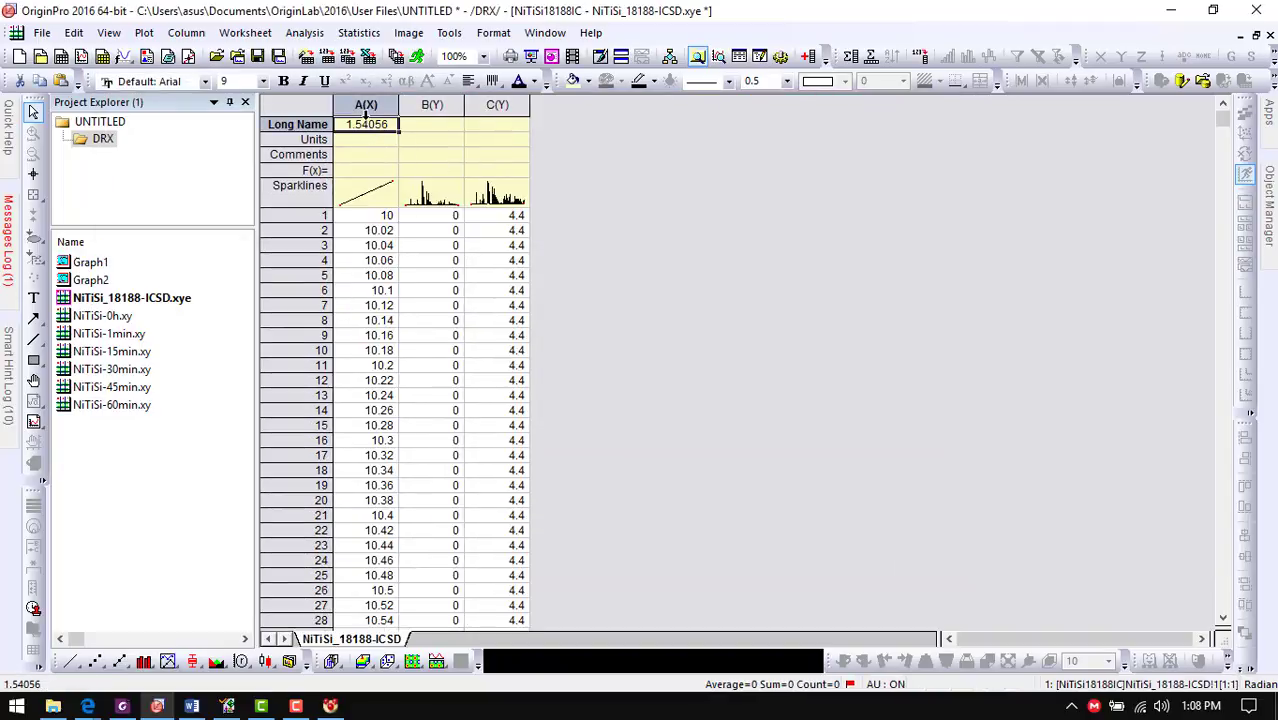
pyautogui.press('Delete')
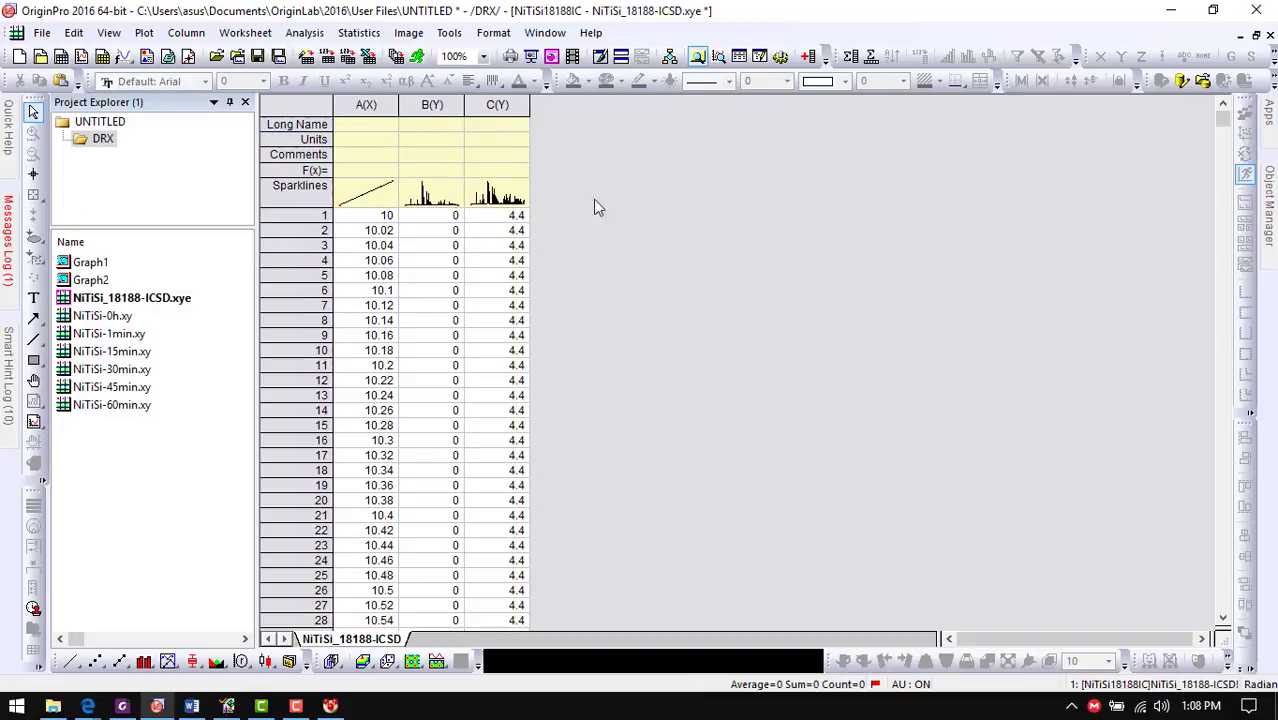
pyautogui.click(487, 111)
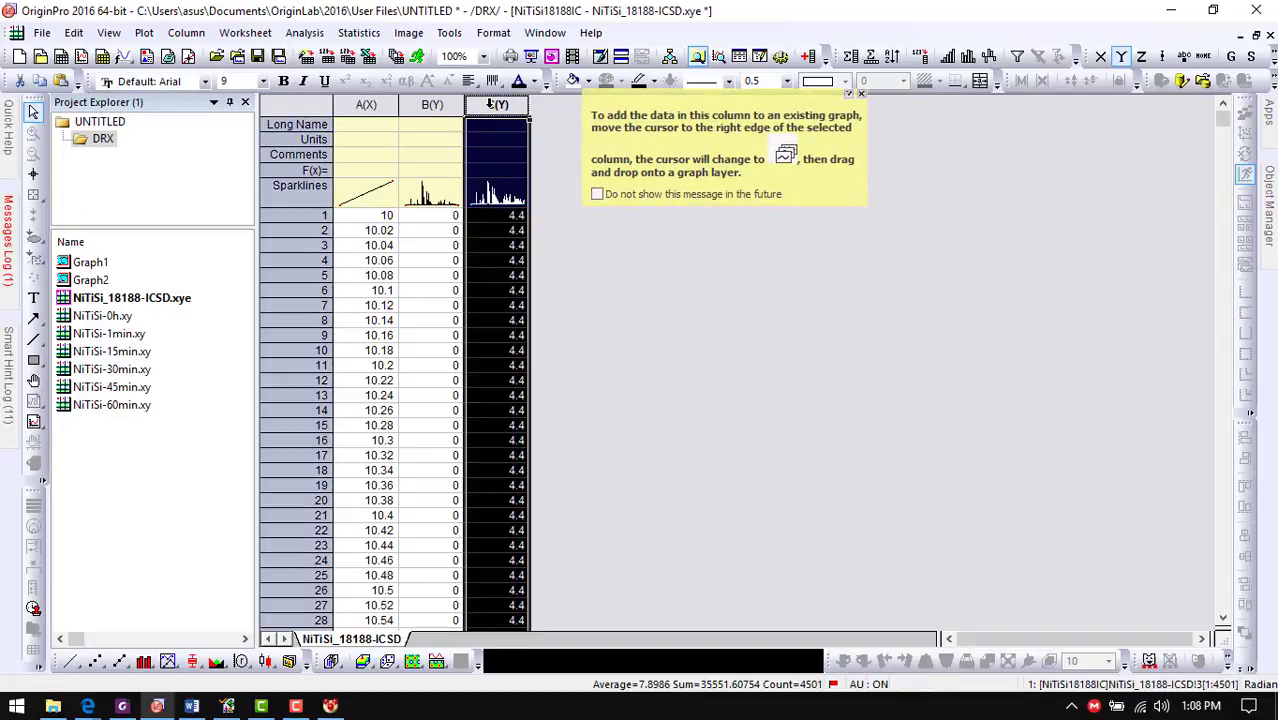
pyautogui.rightClick(491, 104)
pyautogui.click(491, 104)
pyautogui.click(519, 132)
pyautogui.click(497, 106)
pyautogui.rightClick(503, 104)
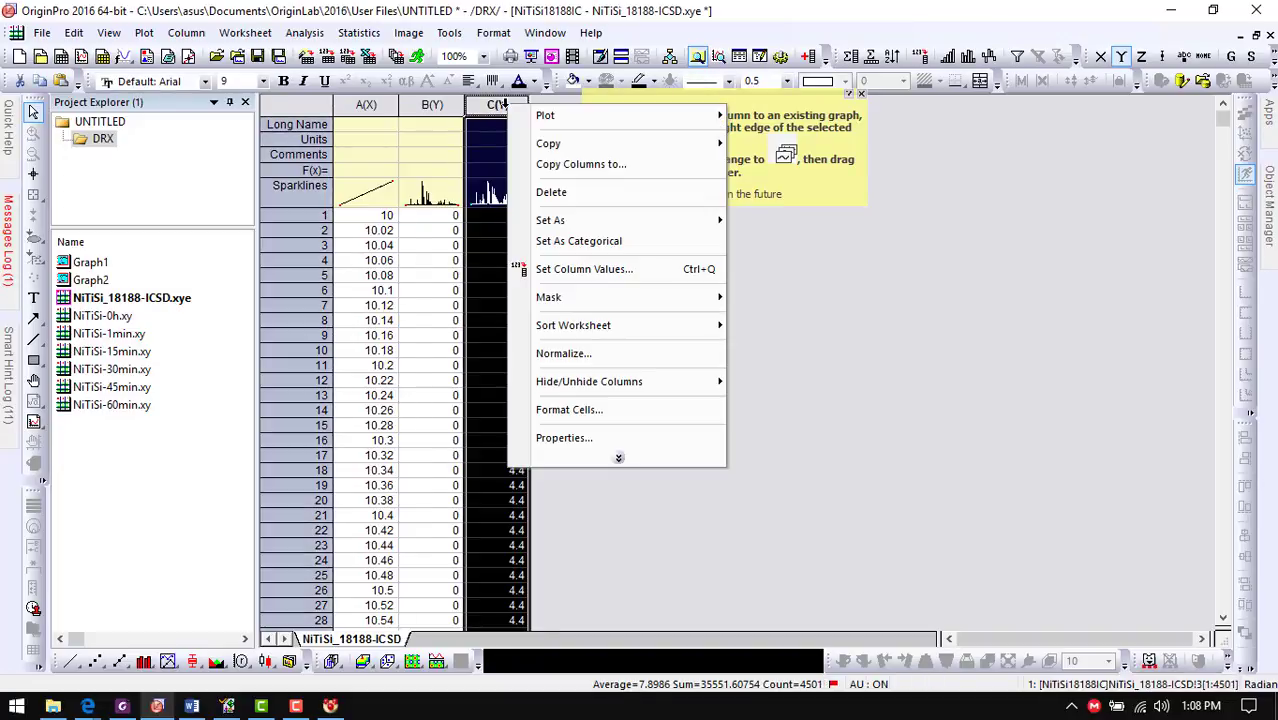
pyautogui.click(587, 197)
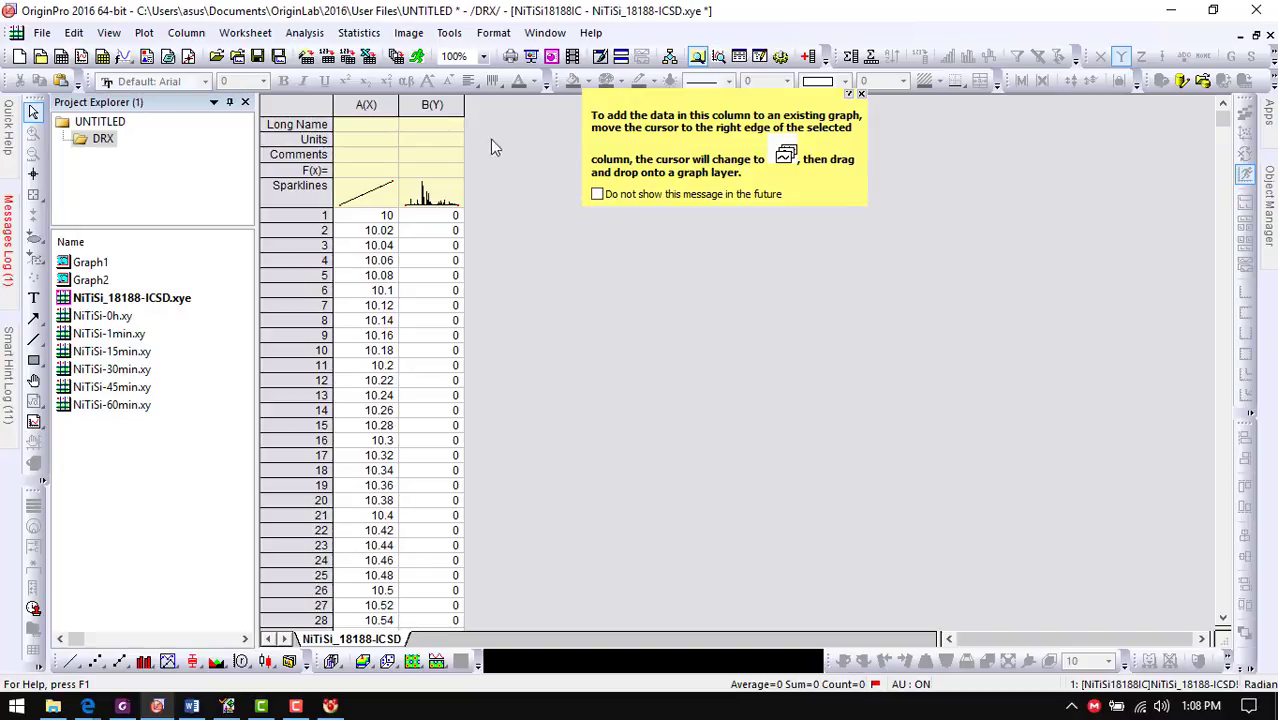
# Normalize the intensity data in column B by dividing it by its maximum
pyautogui.click(432, 104)
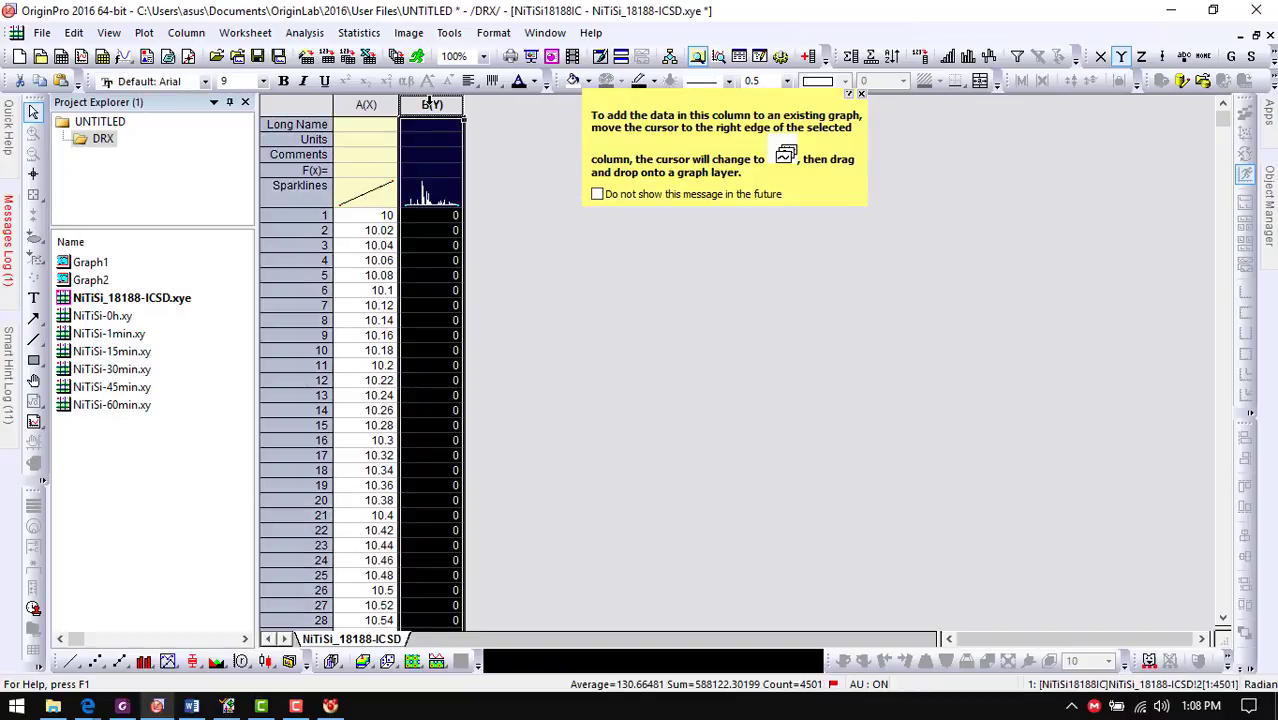
pyautogui.rightClick(432, 104)
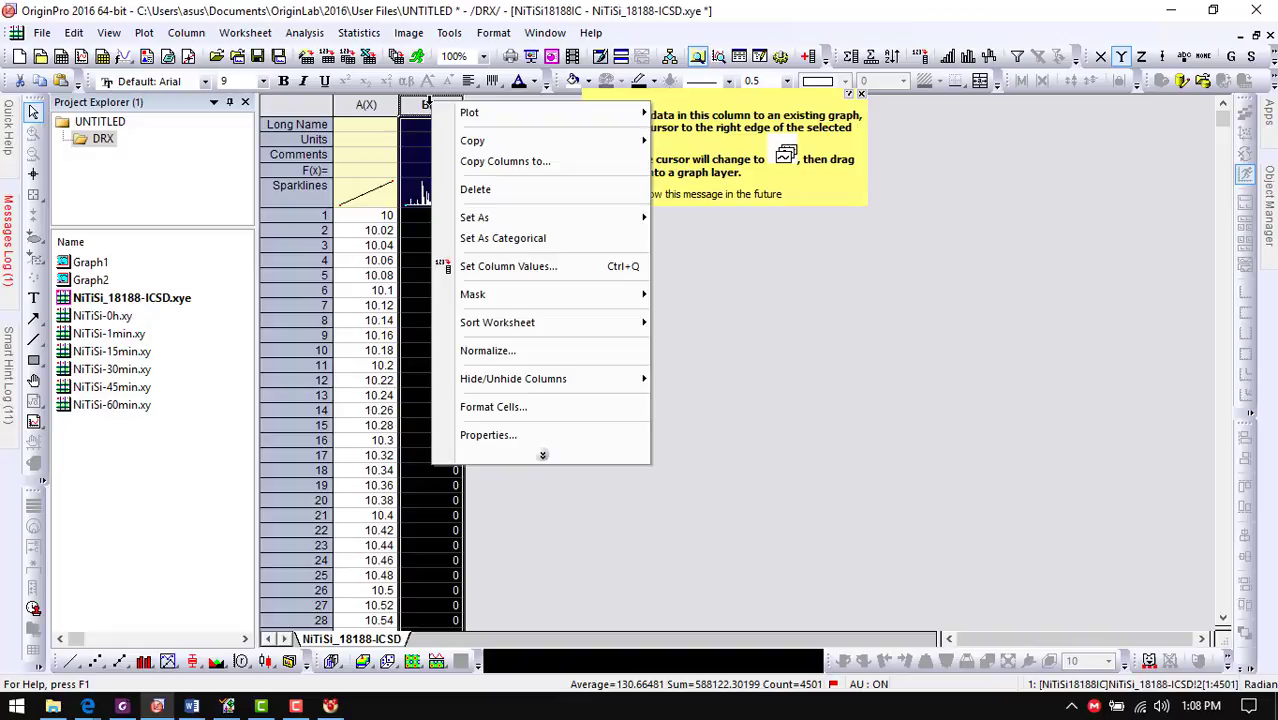
pyautogui.click(569, 351)
pyautogui.click(738, 467)
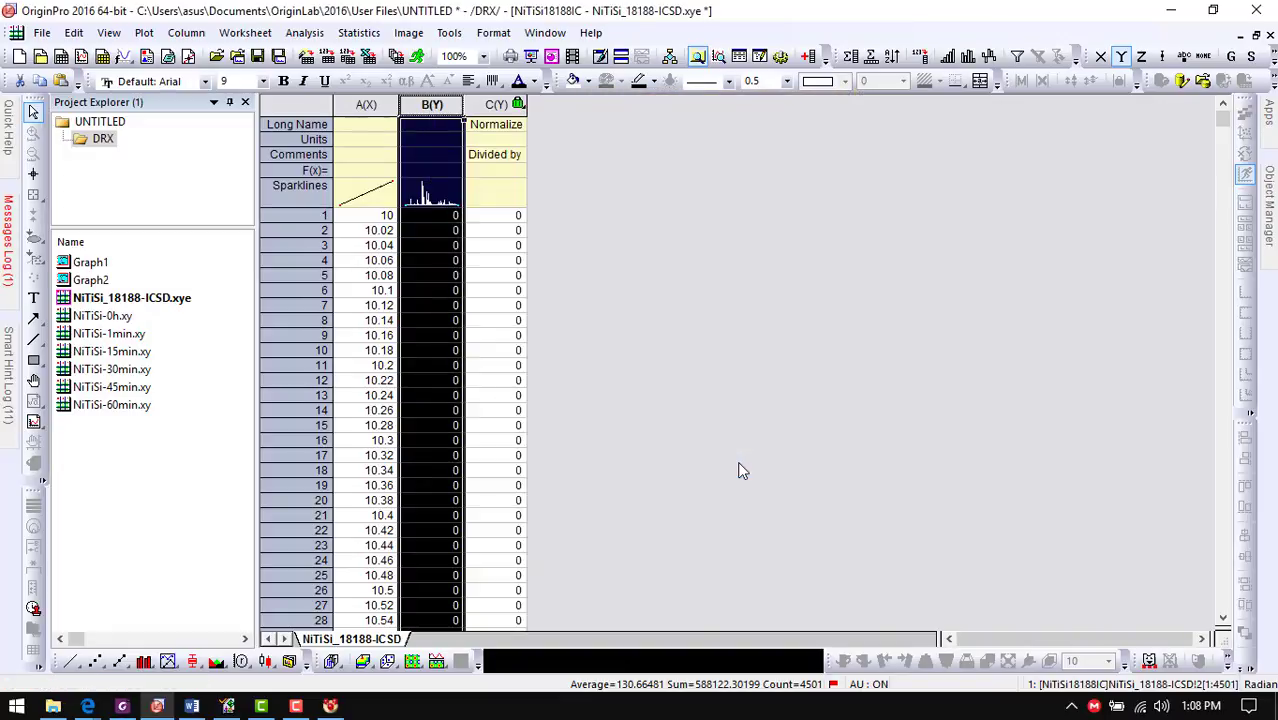
# Clear the long name of the normalized column C and set its comment to NiTiSi-Pnma
pyautogui.click(496, 130)
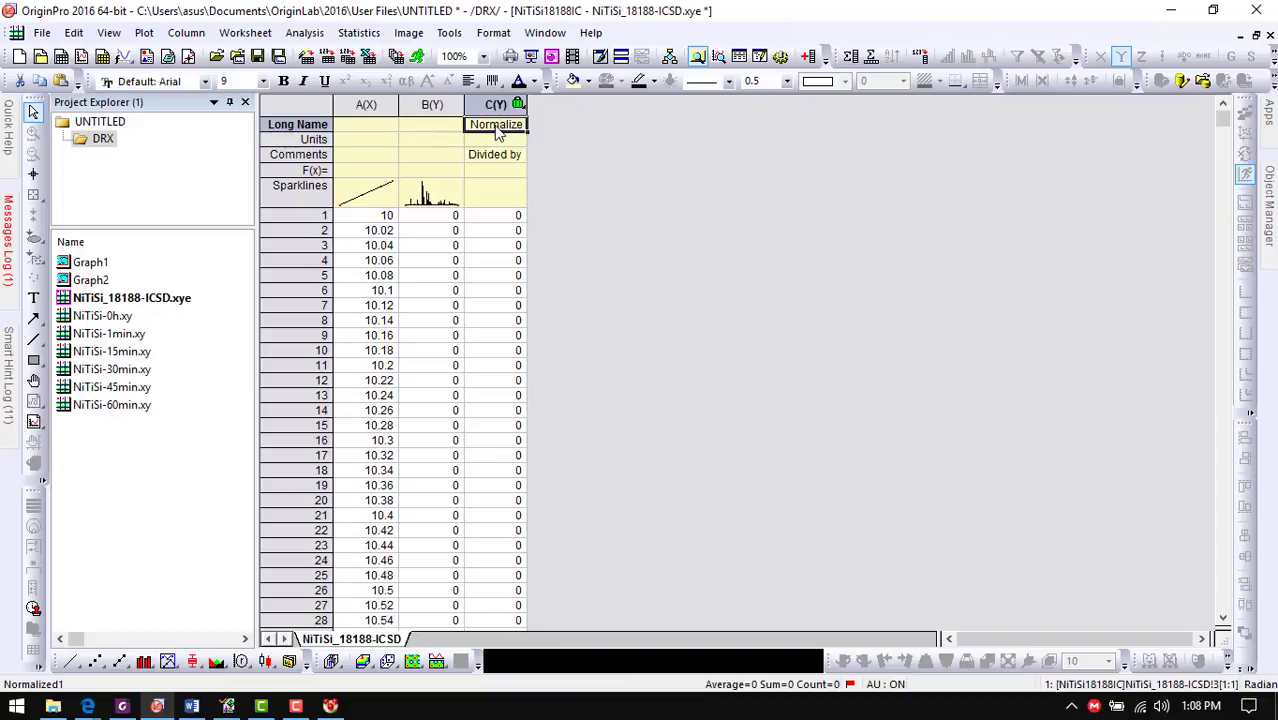
pyautogui.click(502, 157)
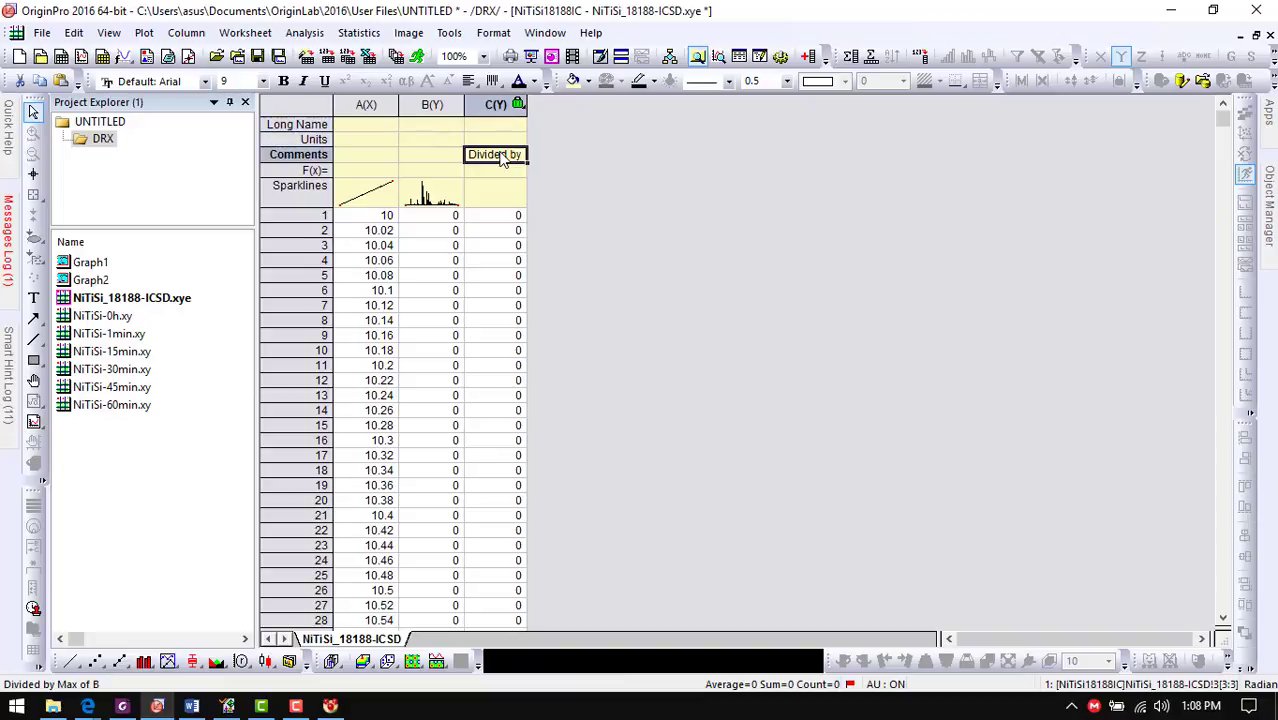
pyautogui.write('NiTi')
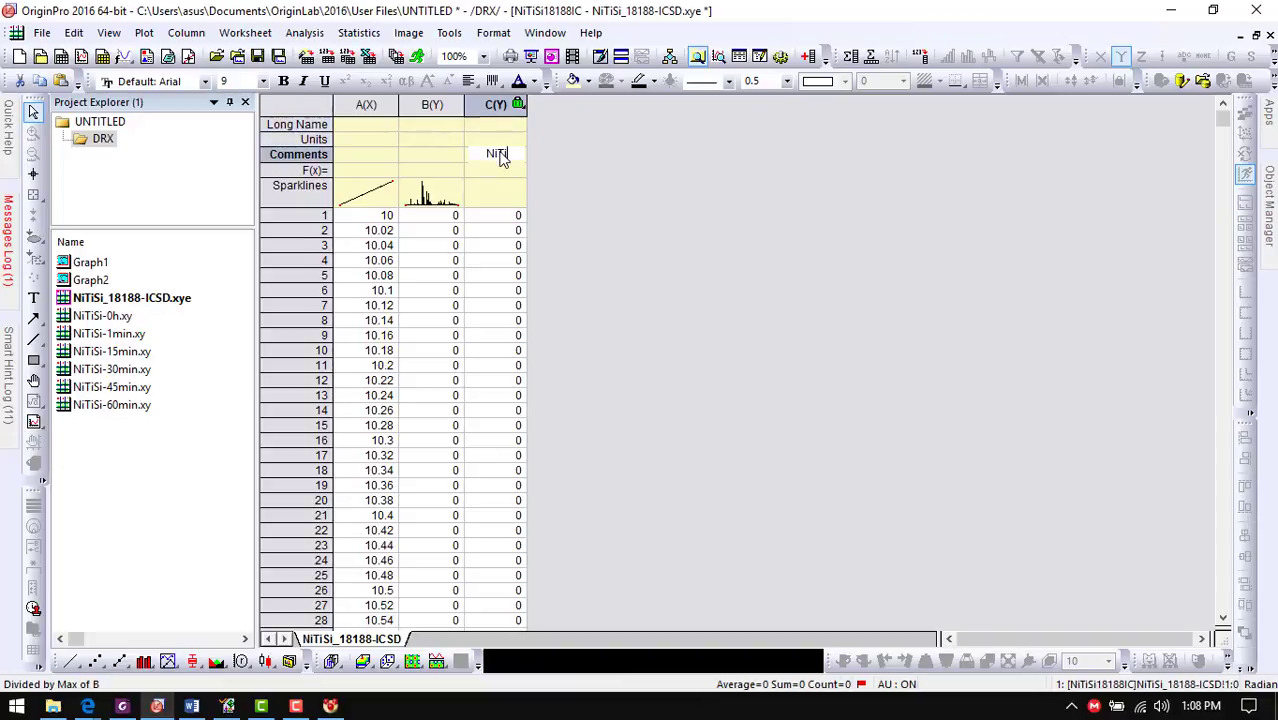
pyautogui.write('Si-Pnma')
pyautogui.click(717, 281)
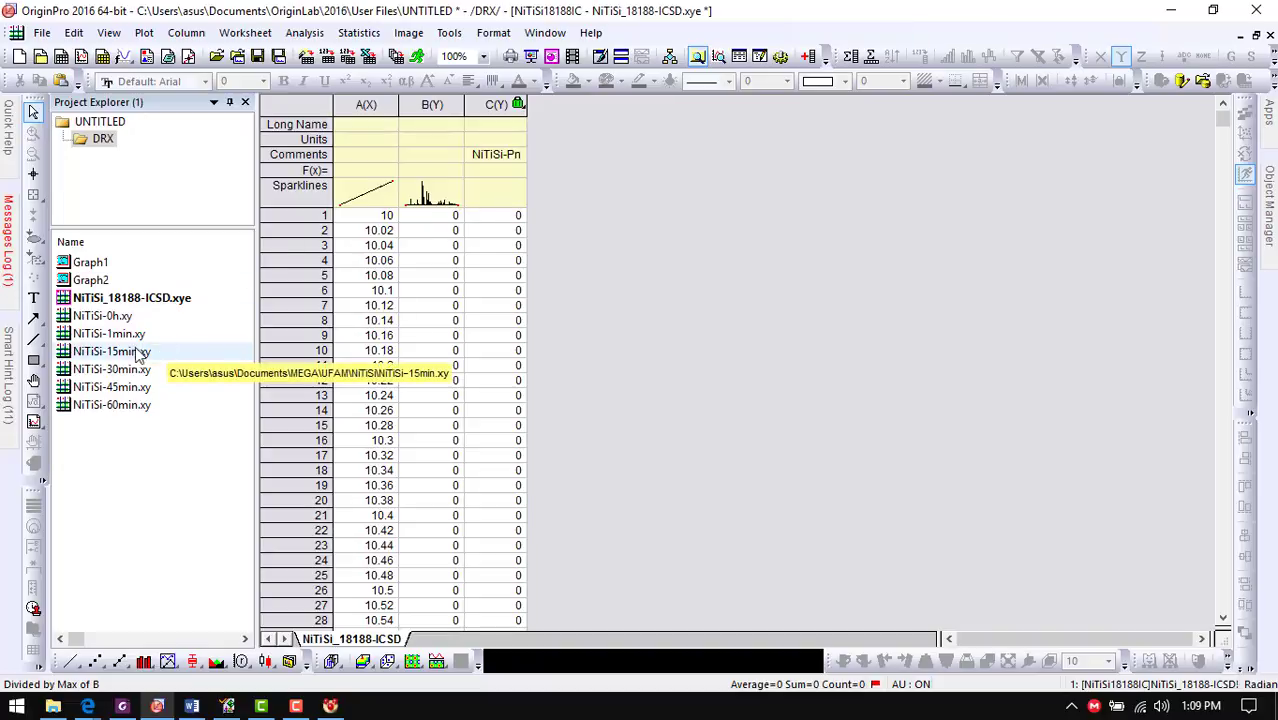
# Open the NiTiSi-15min.xy workbook and plot its normalized column C as a line graph
pyautogui.click(118, 355)
pyautogui.doubleClick(118, 355)
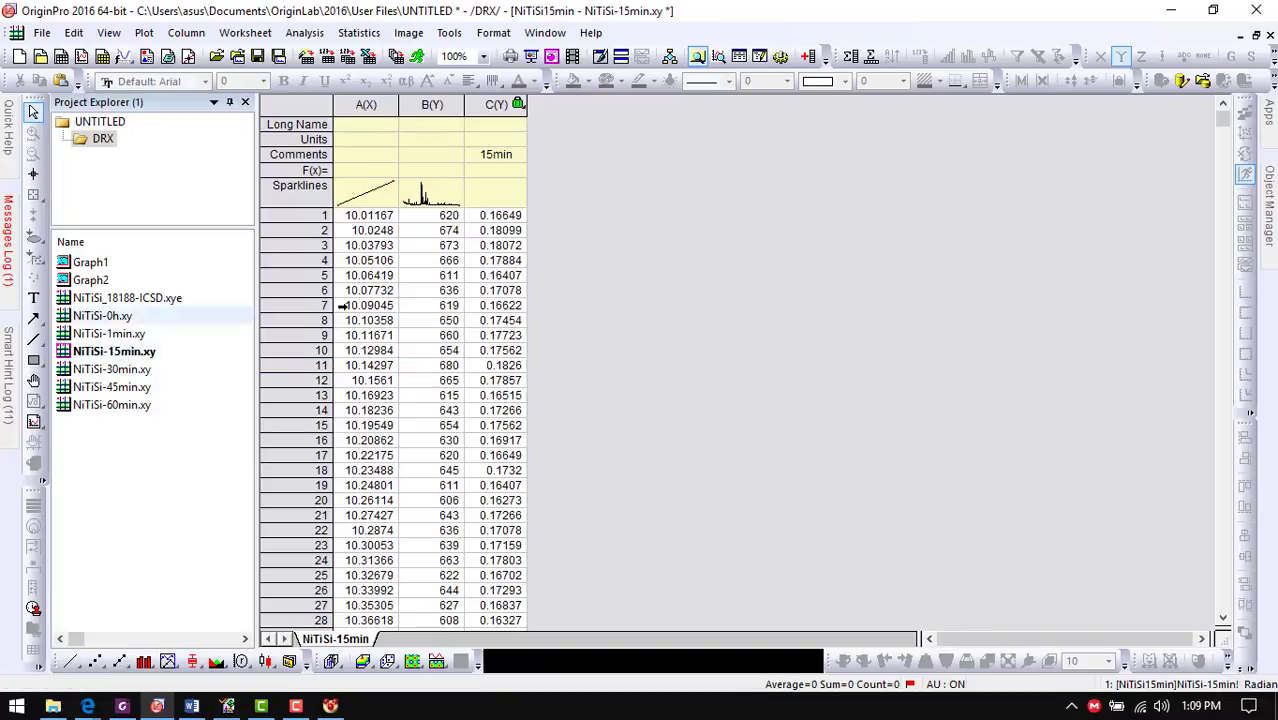
pyautogui.click(497, 105)
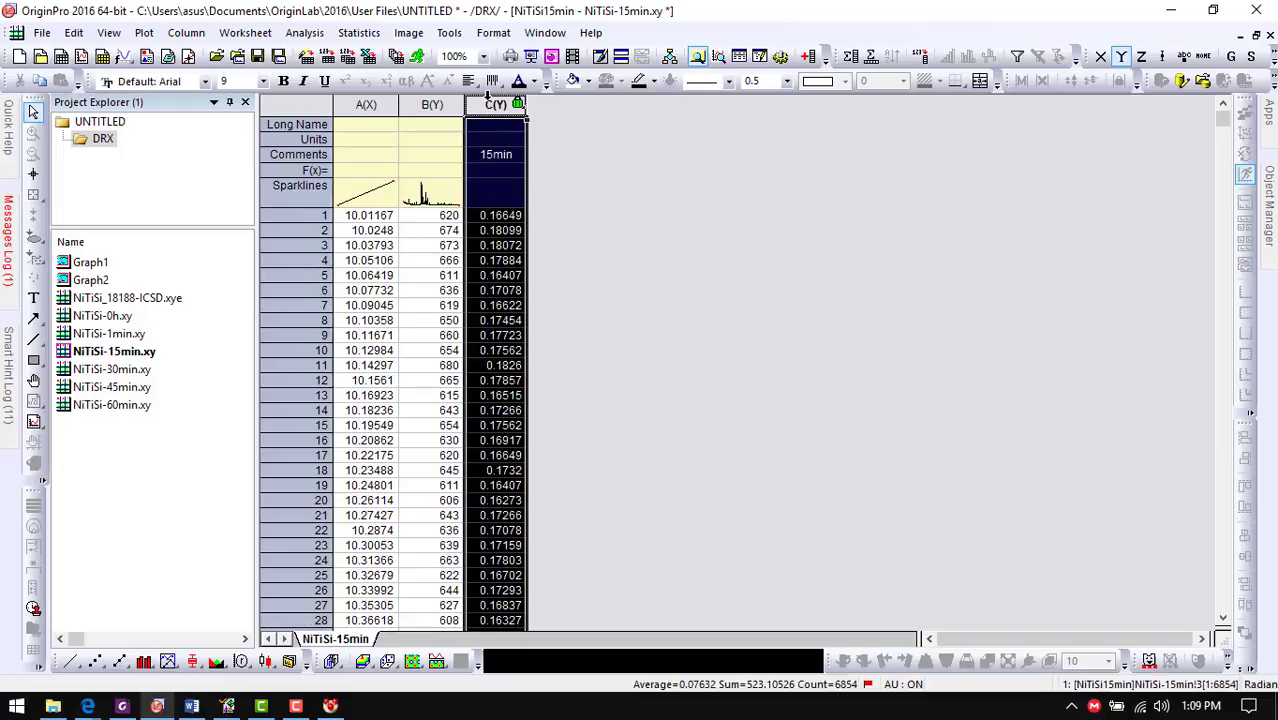
pyautogui.rightClick(495, 104)
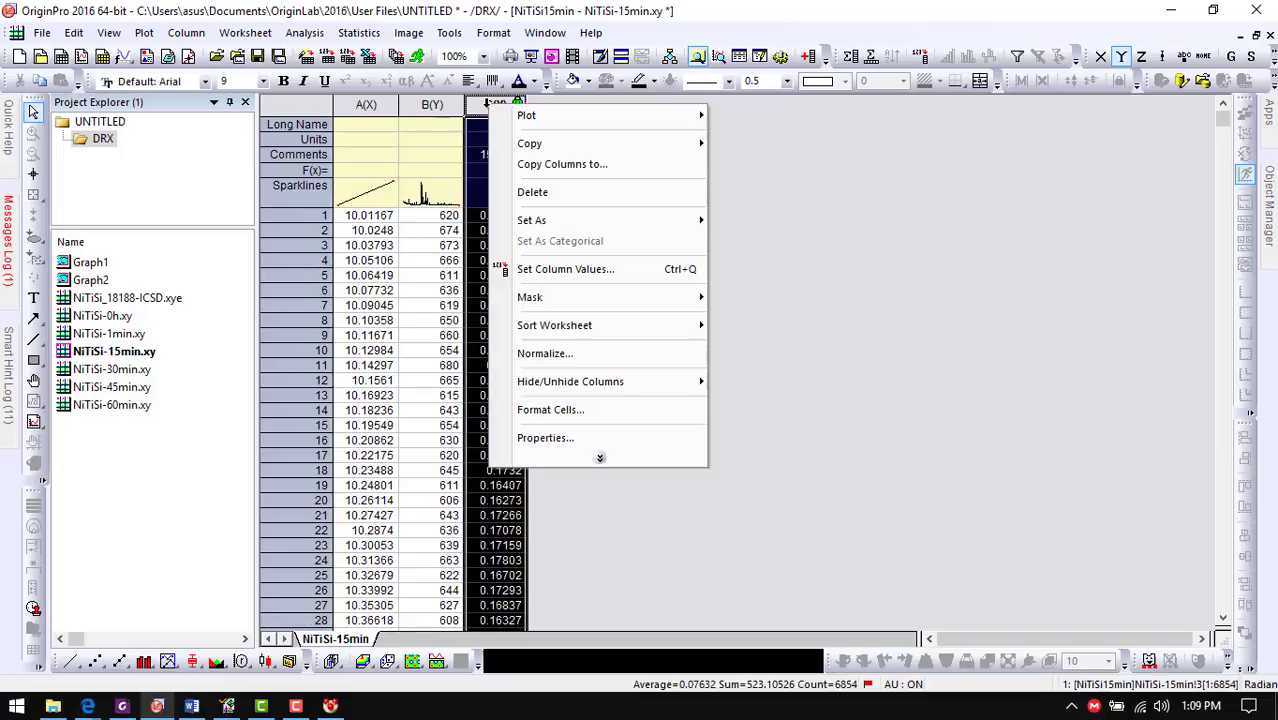
pyautogui.moveTo(559, 126)
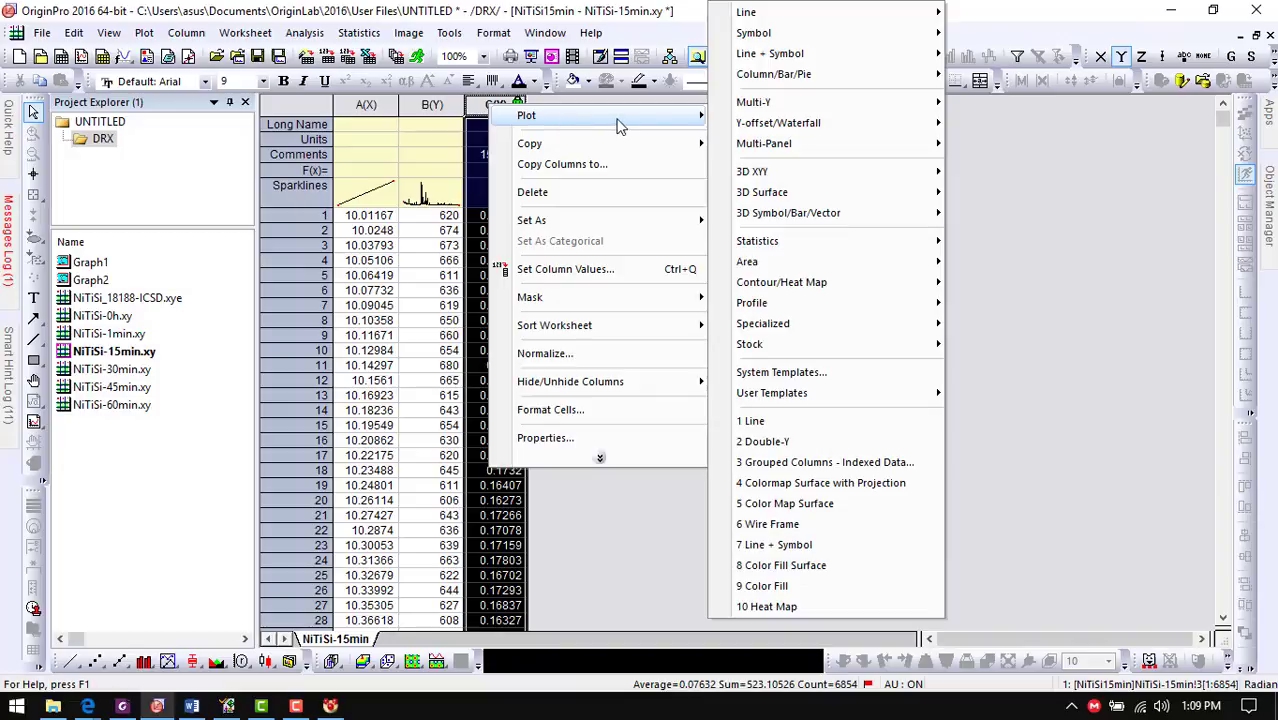
pyautogui.moveTo(883, 20)
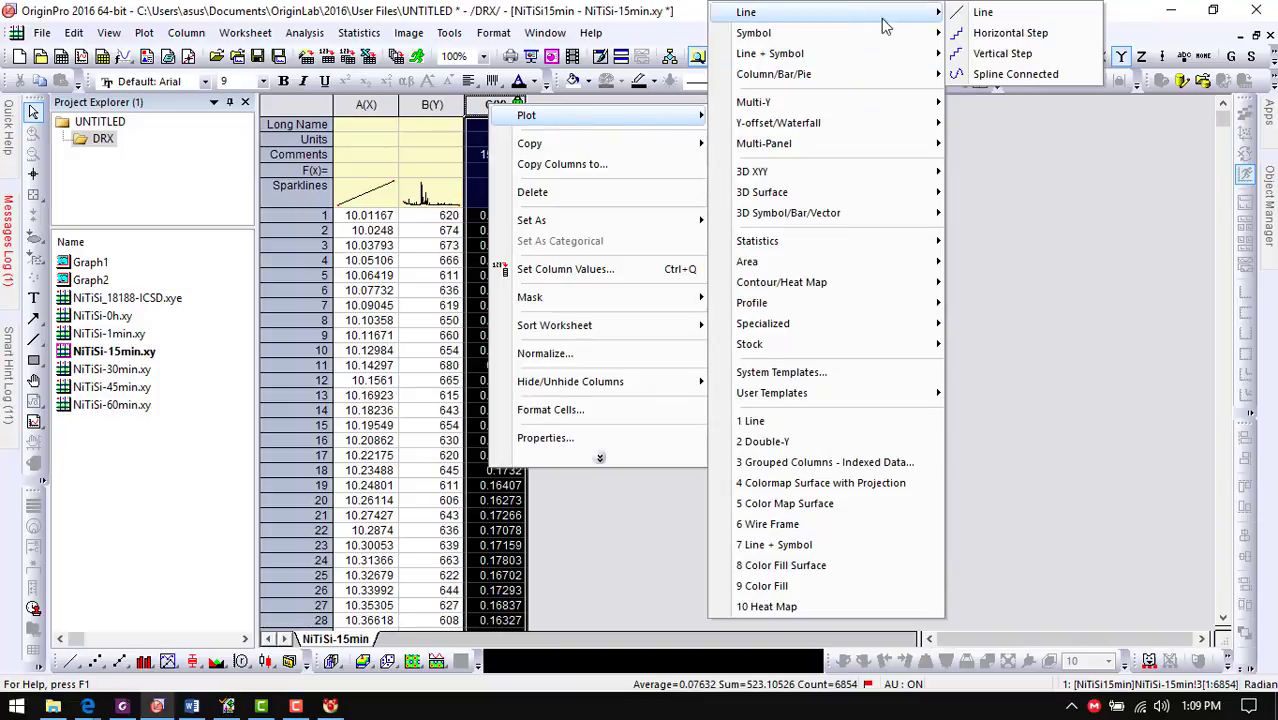
pyautogui.click(1005, 18)
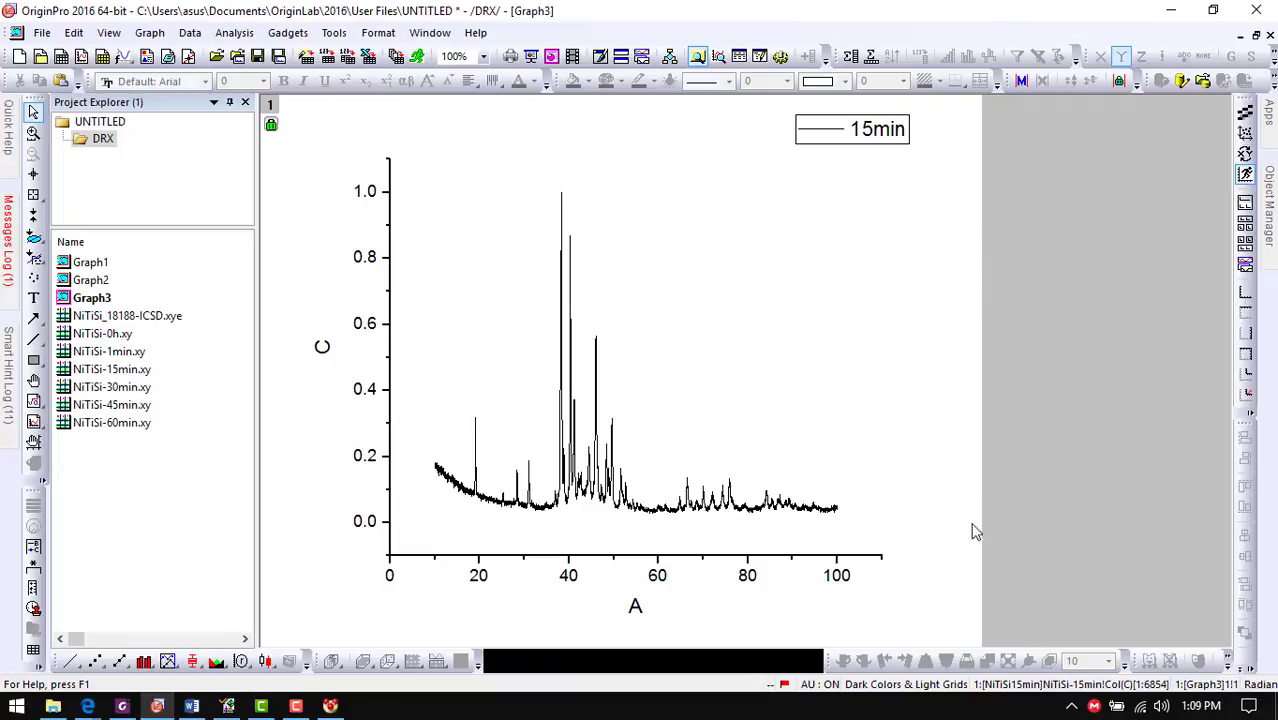
# Add column C of the NiTiSi_18188-ICSD worksheet as a second line plot in the 15min graph's layer
pyautogui.hotkey('ctrl', 'l')
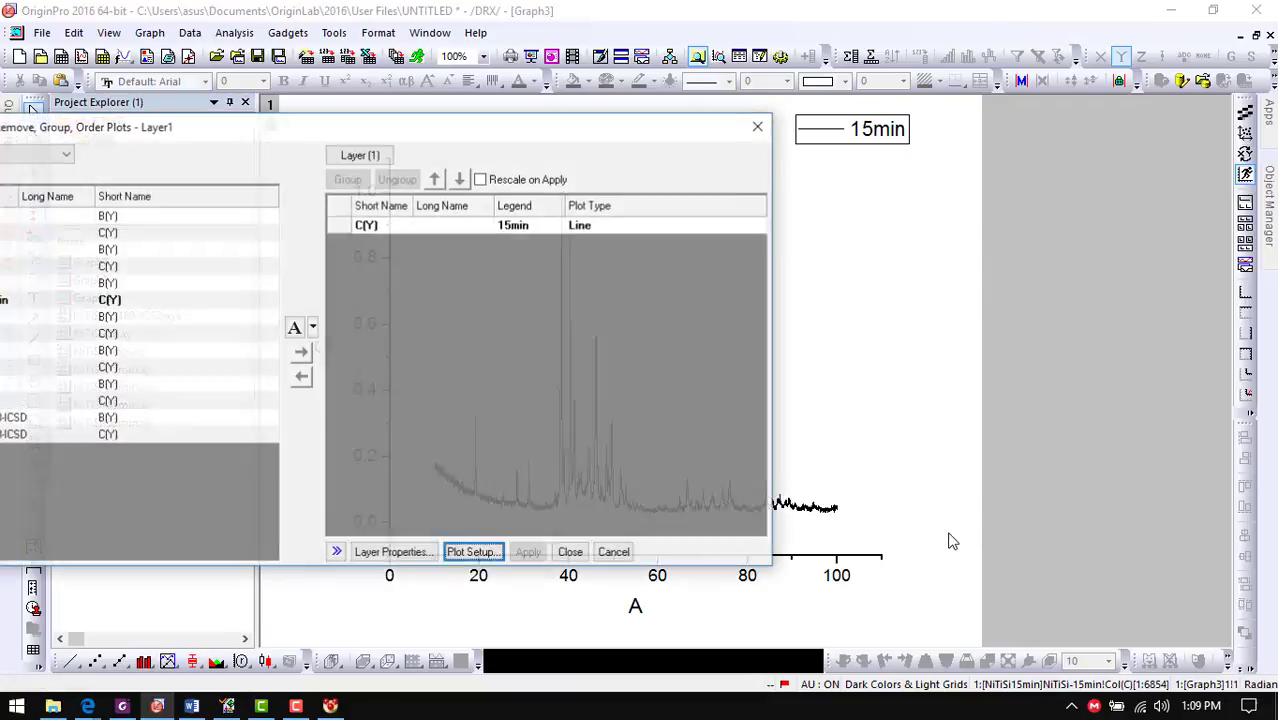
pyautogui.moveTo(277, 137); pyautogui.dragTo(521, 122)
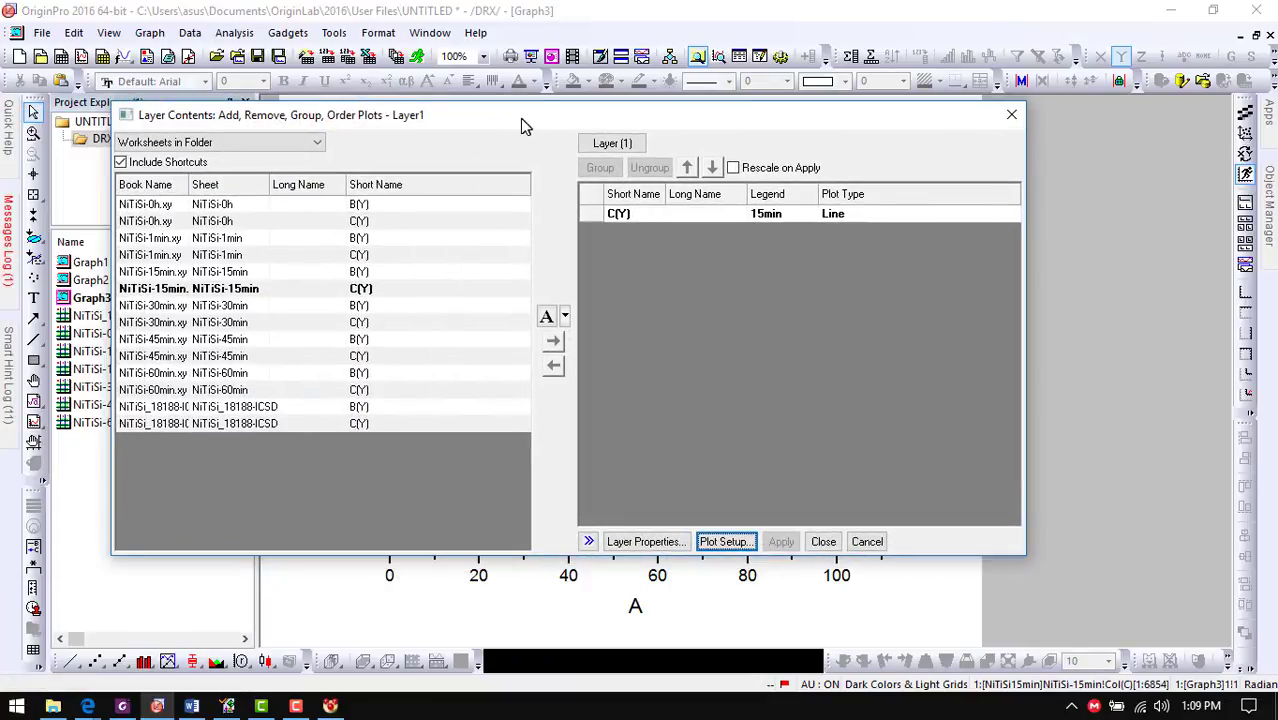
pyautogui.click(185, 422)
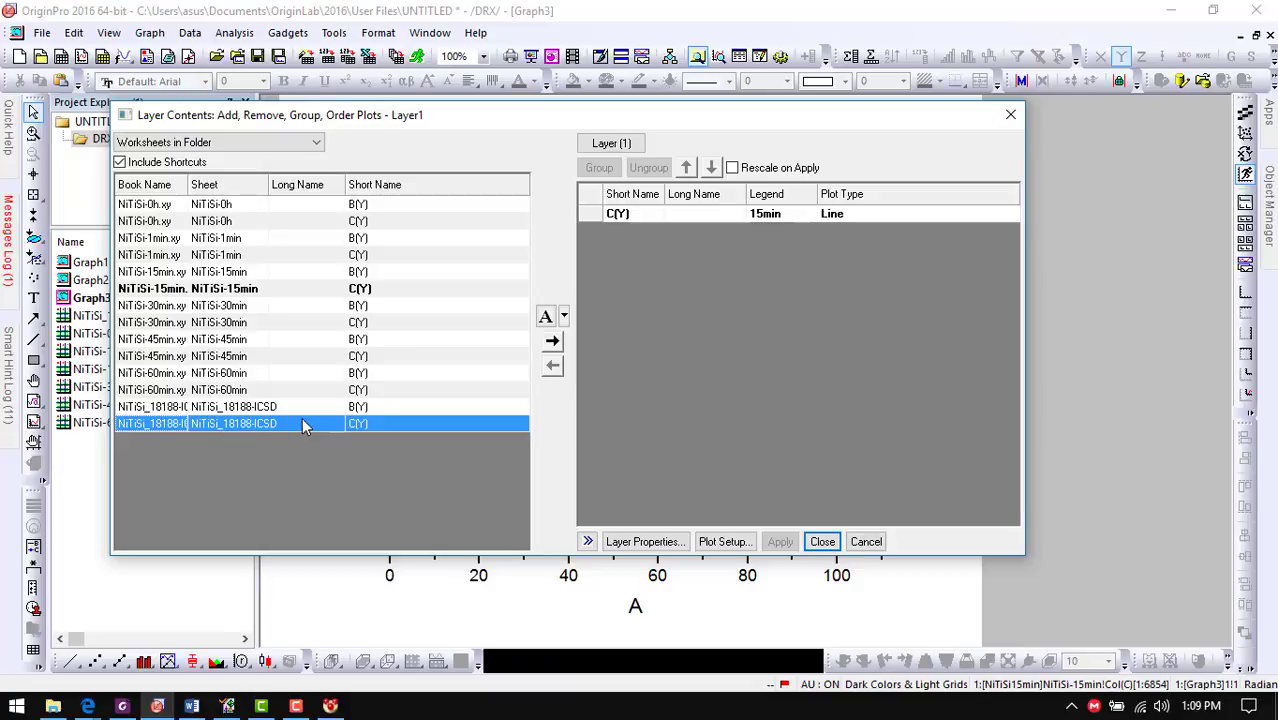
pyautogui.click(552, 341)
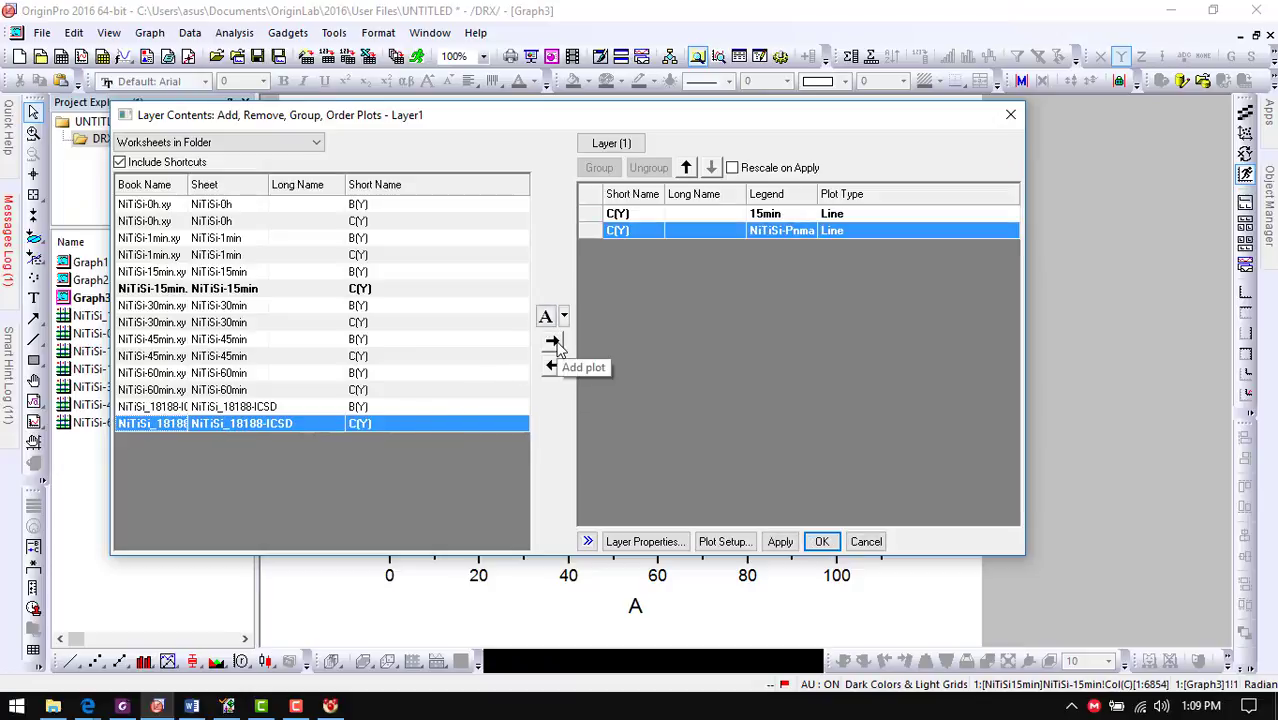
pyautogui.click(783, 544)
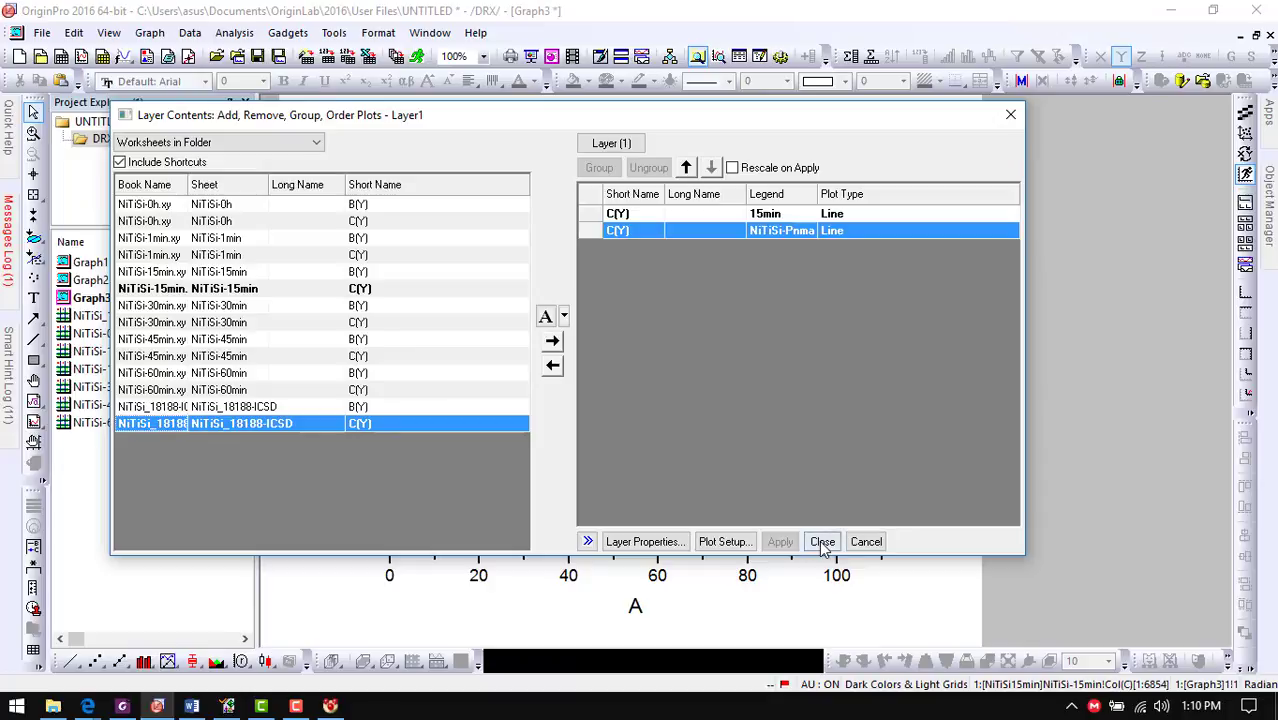
pyautogui.click(822, 541)
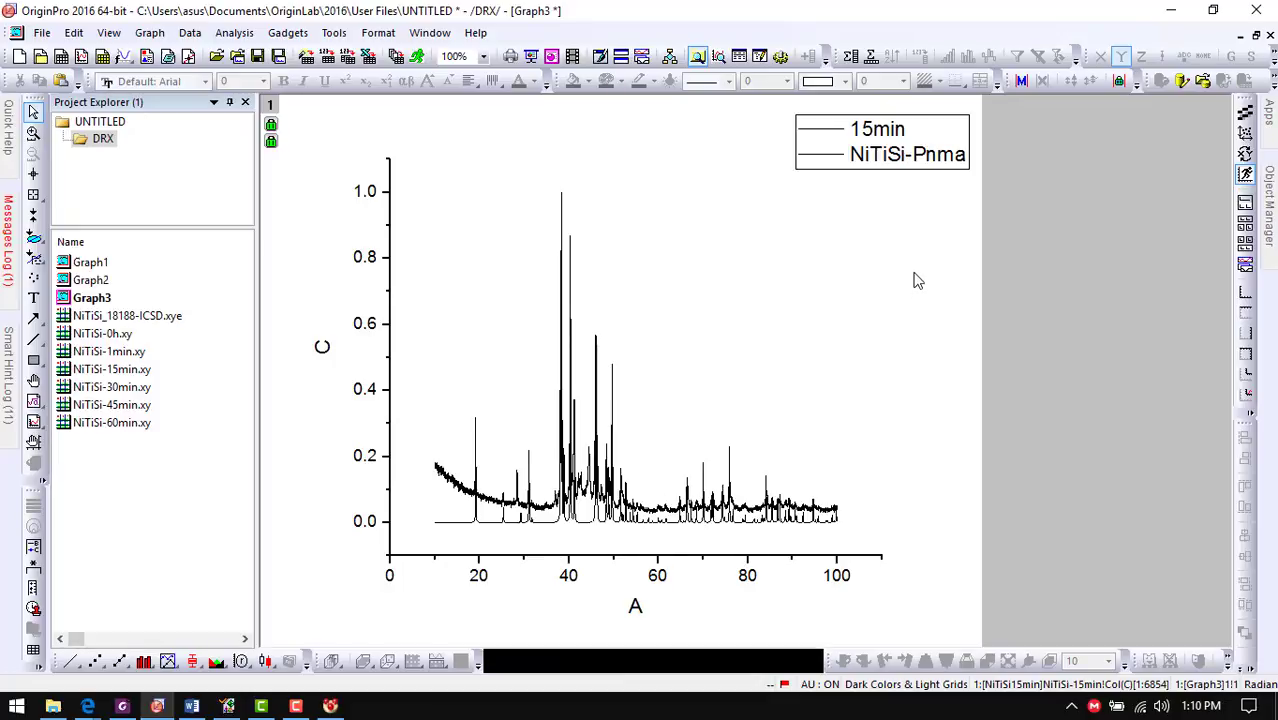
# Set the major and minor tick style of the bottom X axis to In
pyautogui.doubleClick(688, 557)
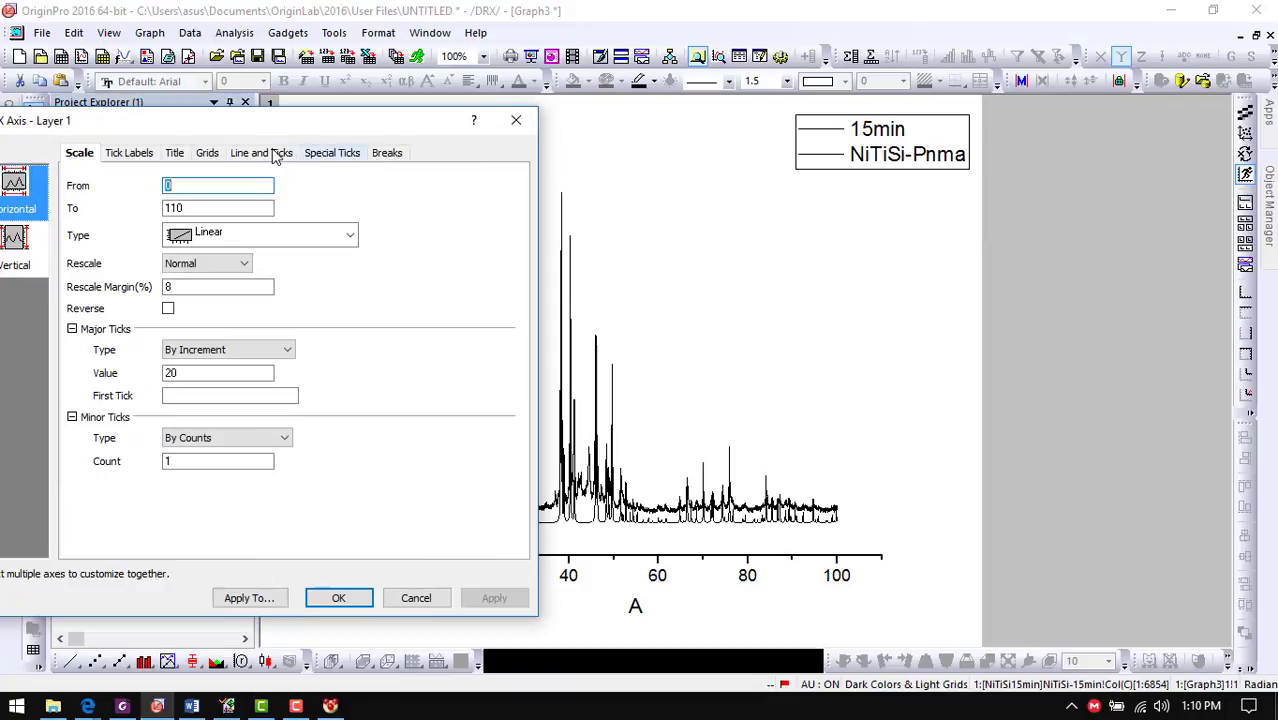
pyautogui.click(310, 152)
pyautogui.click(276, 154)
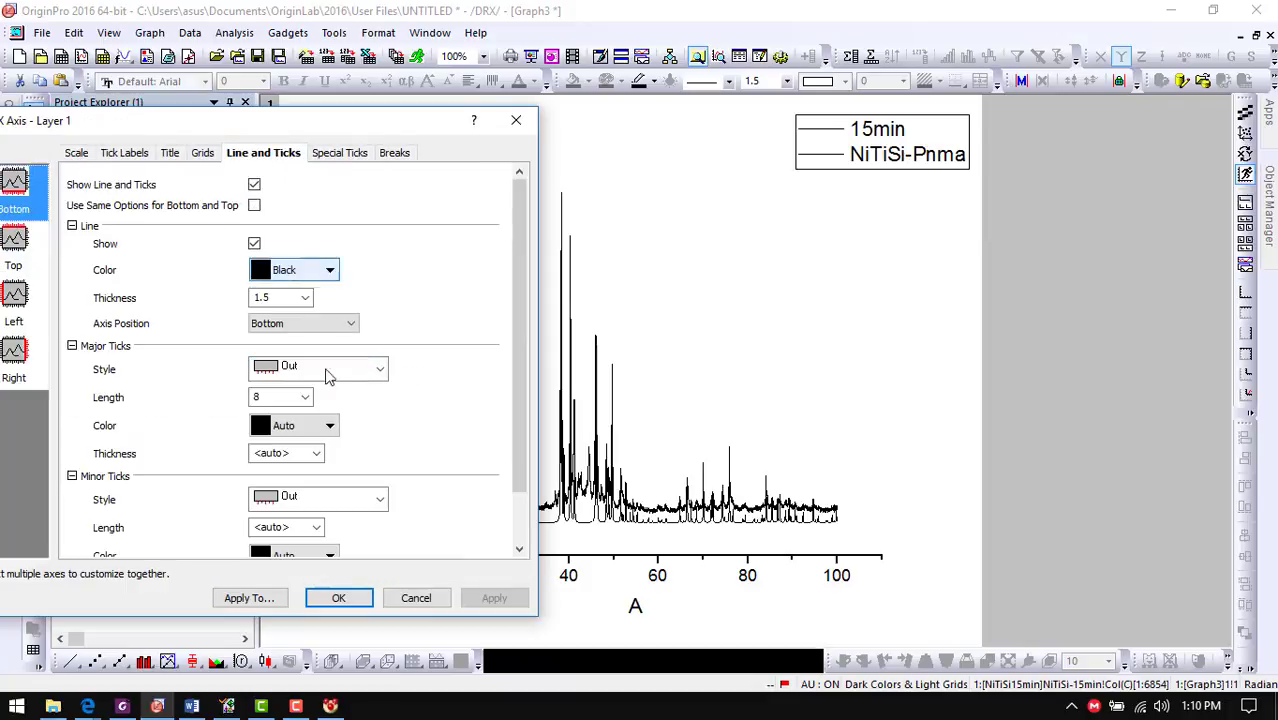
pyautogui.click(322, 370)
pyautogui.click(302, 412)
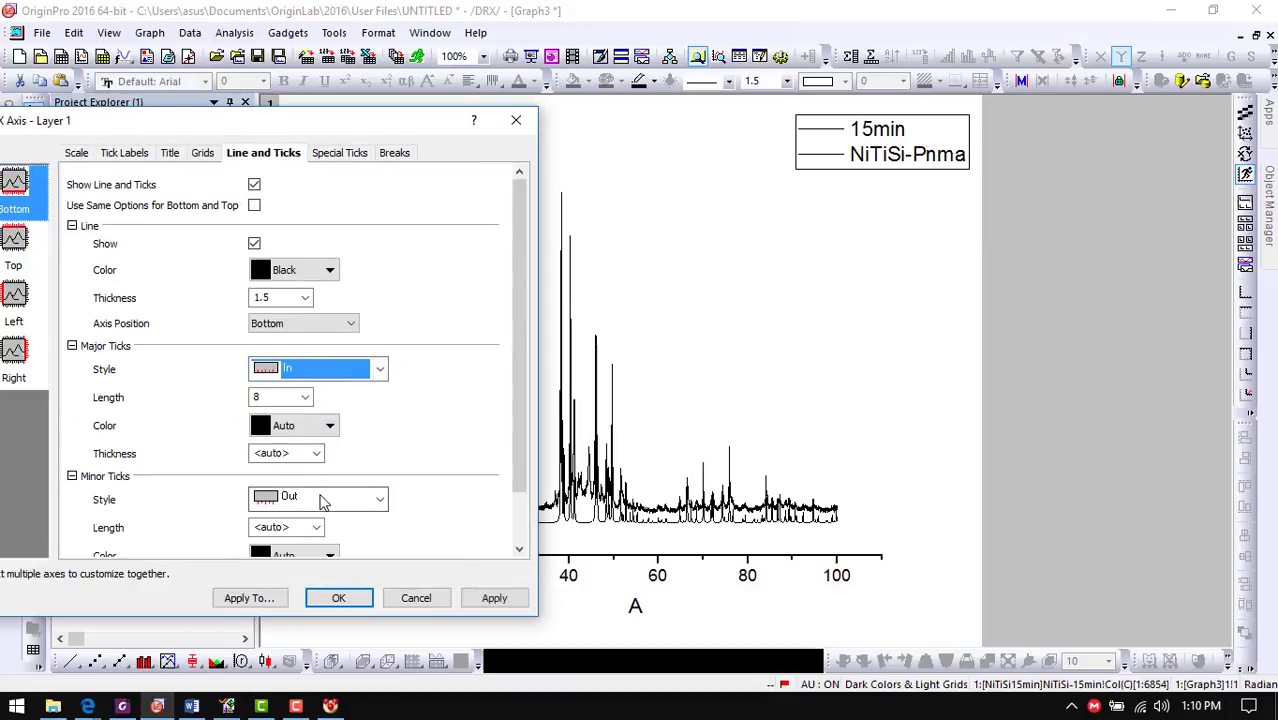
pyautogui.click(322, 499)
pyautogui.click(300, 542)
# Set the major and minor tick style of the left Y axis to In
pyautogui.click(16, 300)
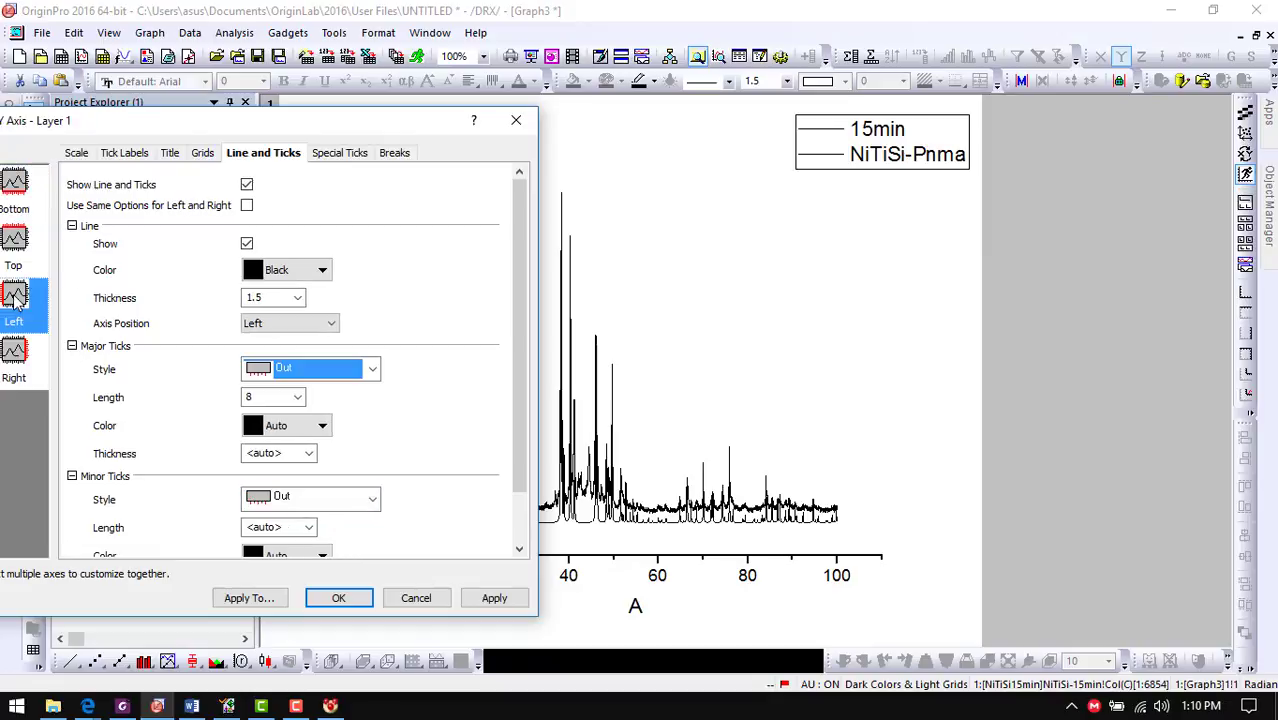
pyautogui.click(362, 369)
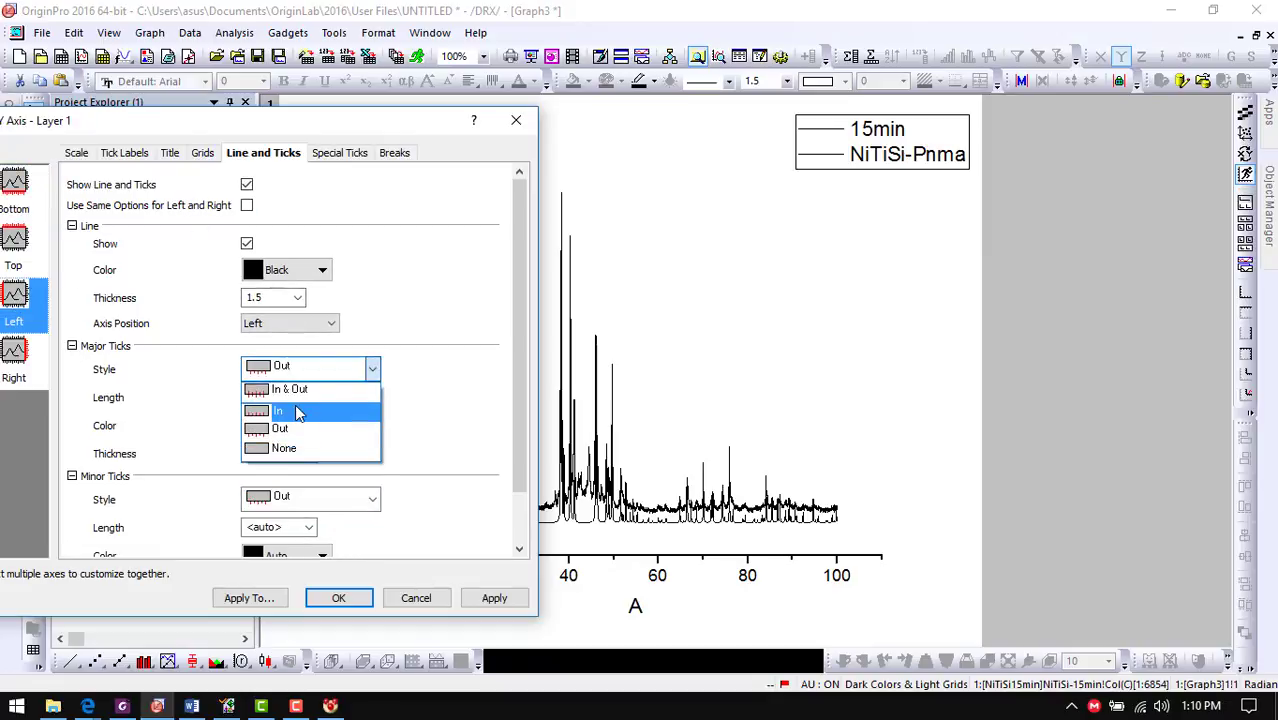
pyautogui.click(300, 410)
pyautogui.click(325, 498)
pyautogui.click(300, 542)
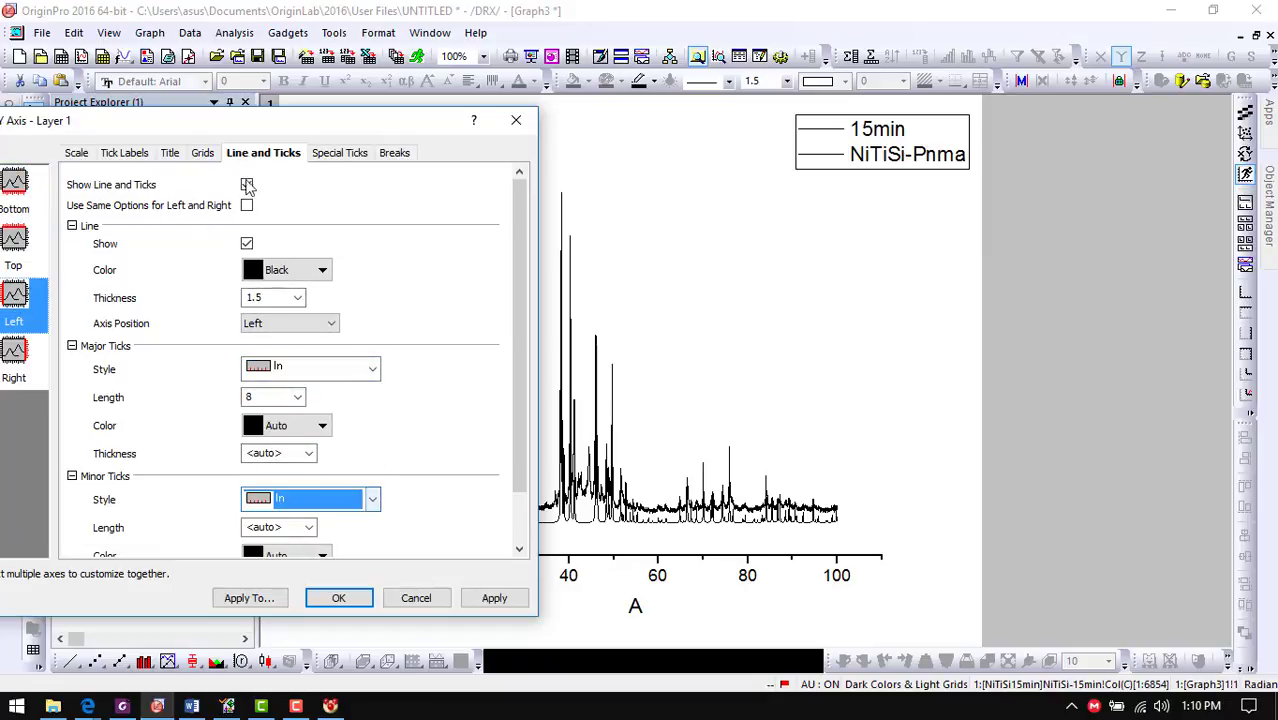
# Use the same line and tick options for the opposite top and right axes to frame the graph
pyautogui.click(18, 190)
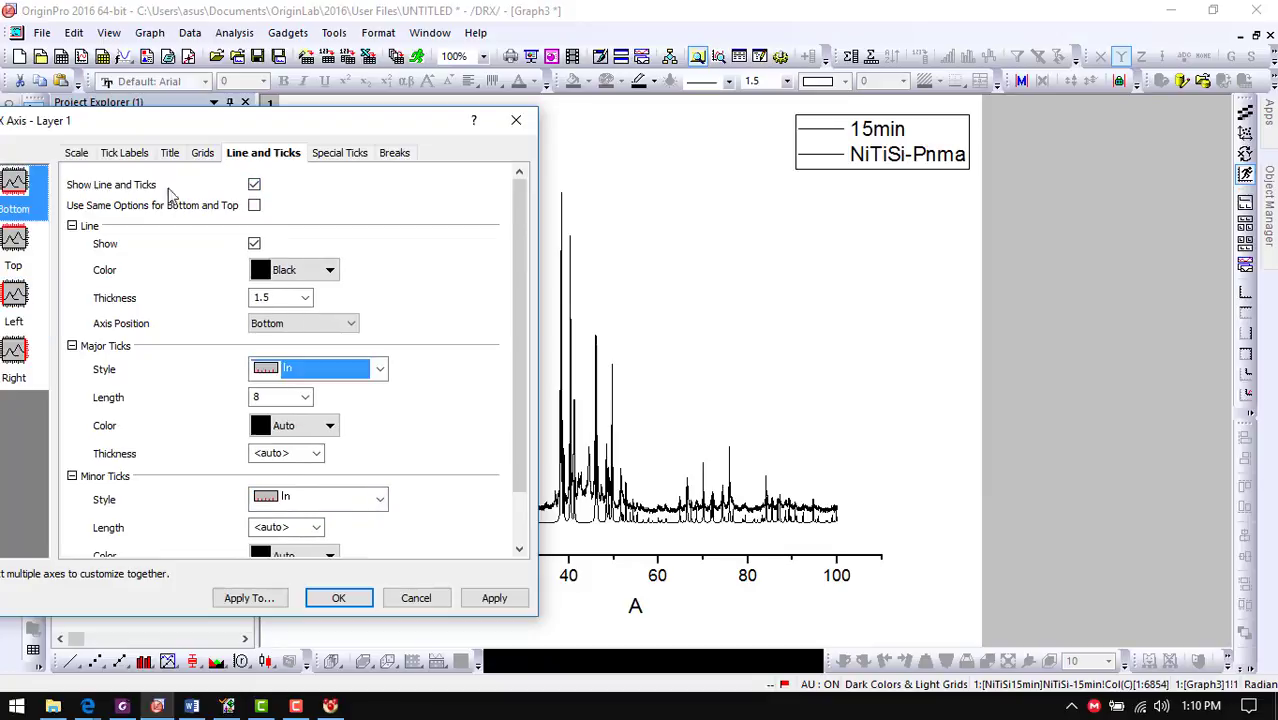
pyautogui.click(254, 205)
pyautogui.click(494, 598)
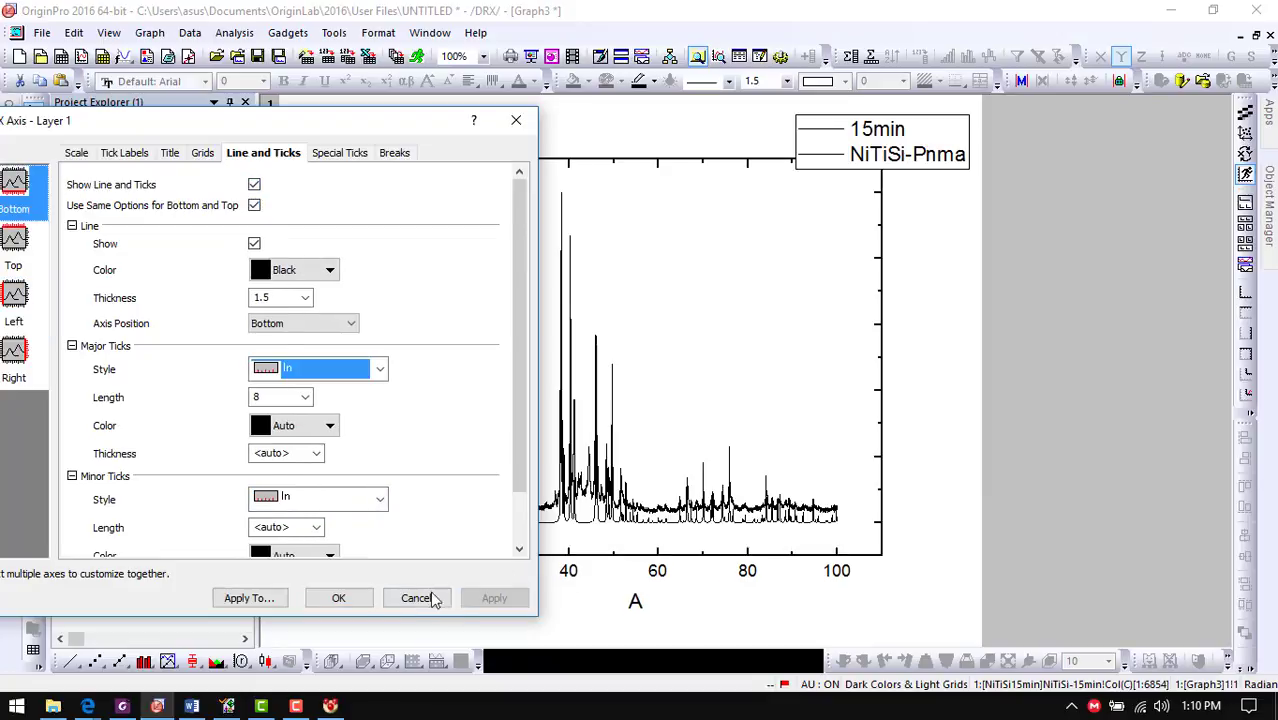
pyautogui.click(338, 598)
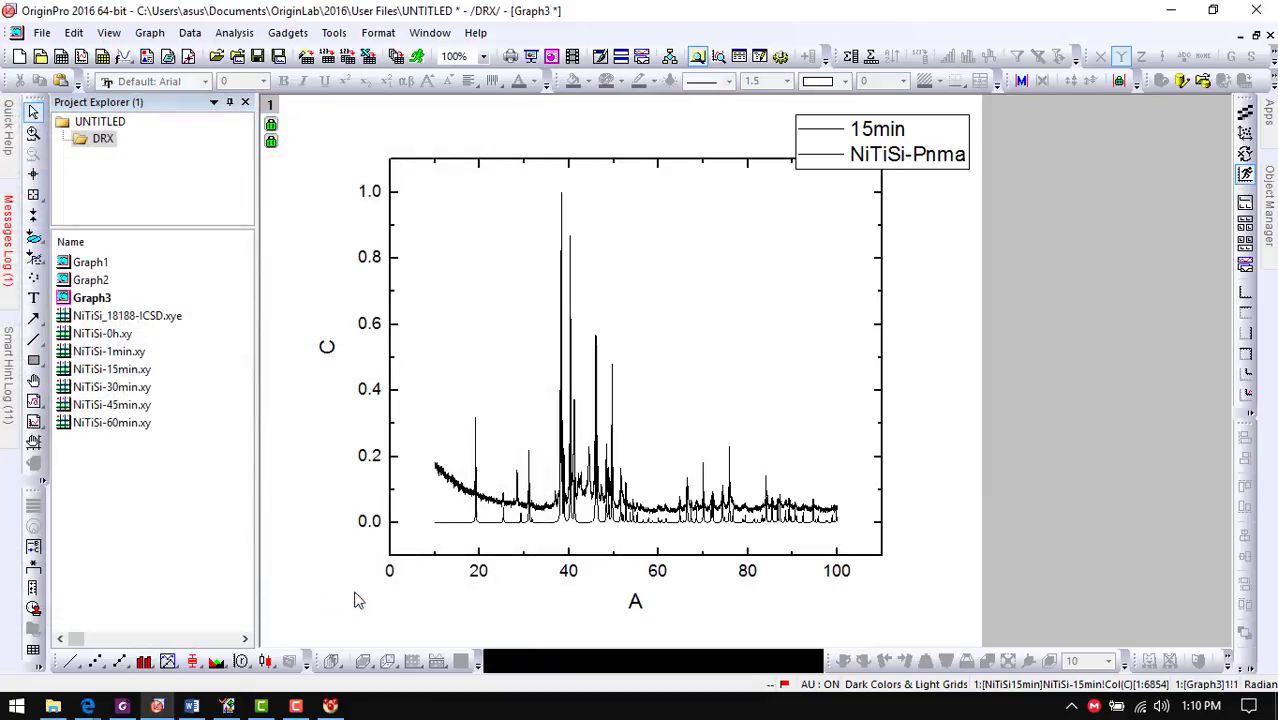
# Delete the Y axis tick labels and change the Y axis title to "Intensidade (u.a)"
pyautogui.click(372, 194)
pyautogui.press('Delete')
pyautogui.doubleClick(335, 348)
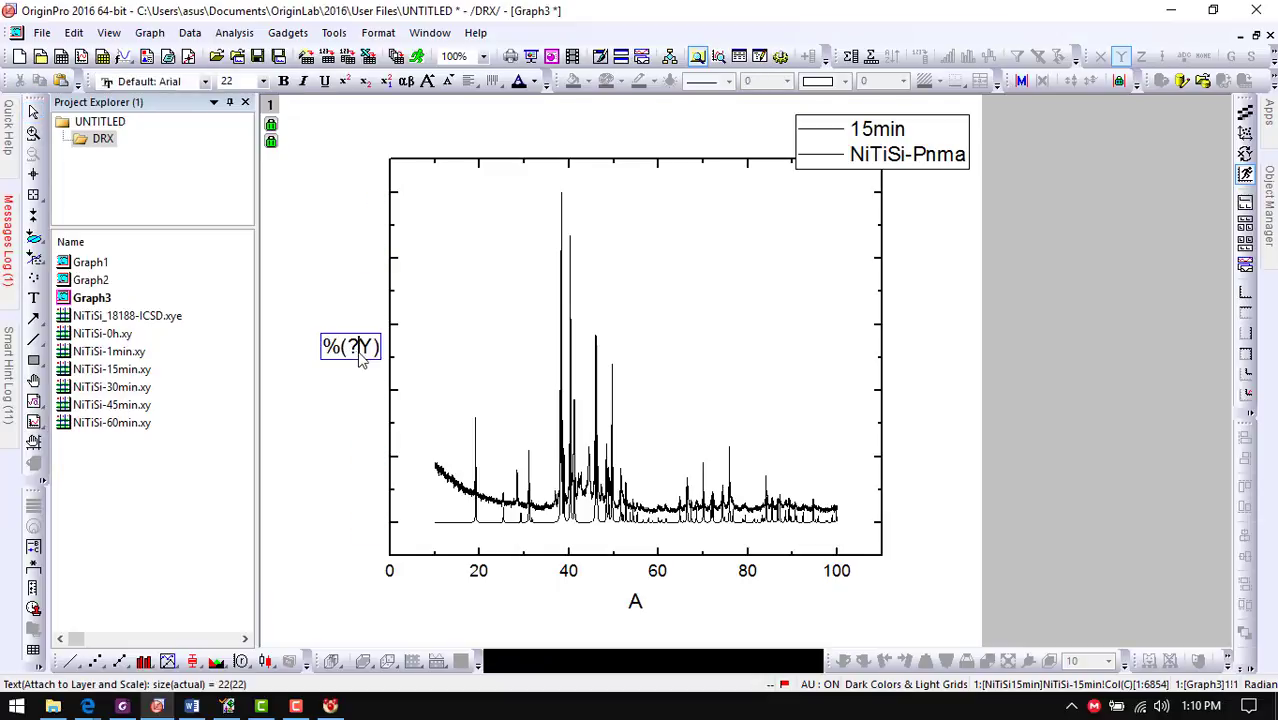
pyautogui.moveTo(325, 346); pyautogui.dragTo(424, 375)
pyautogui.write('Intensidade')
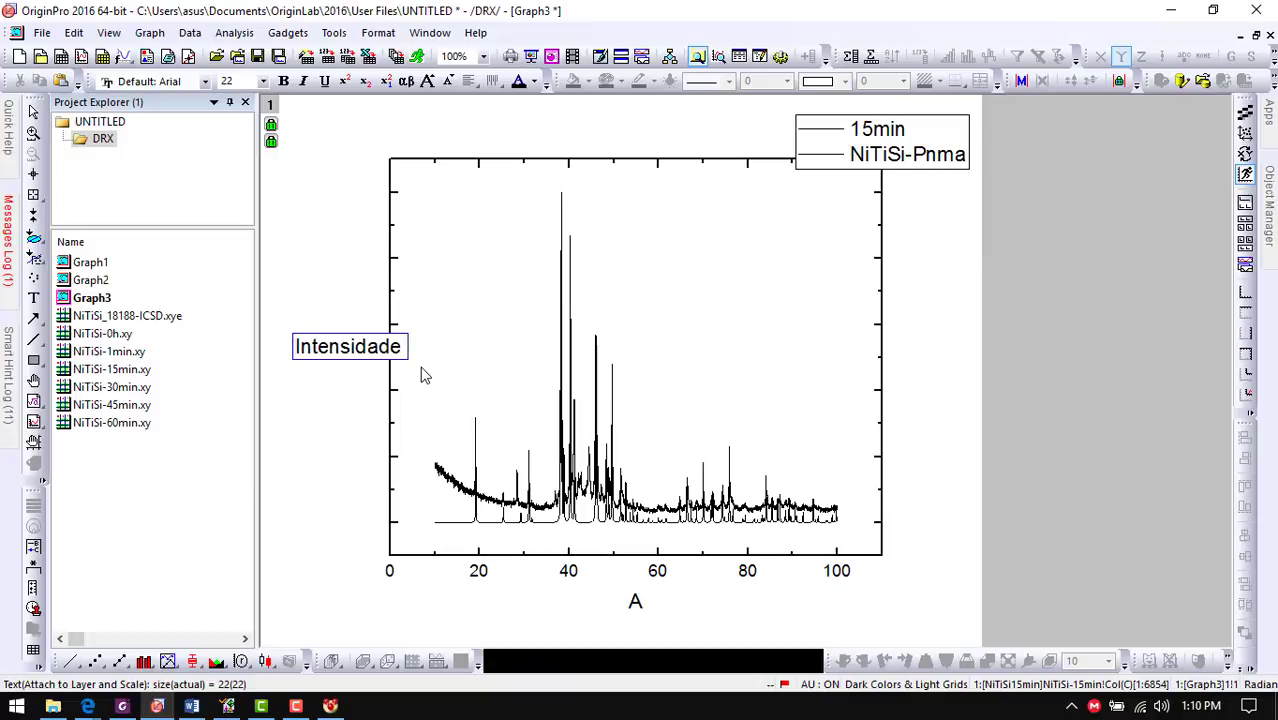
pyautogui.write(' (u.a)')
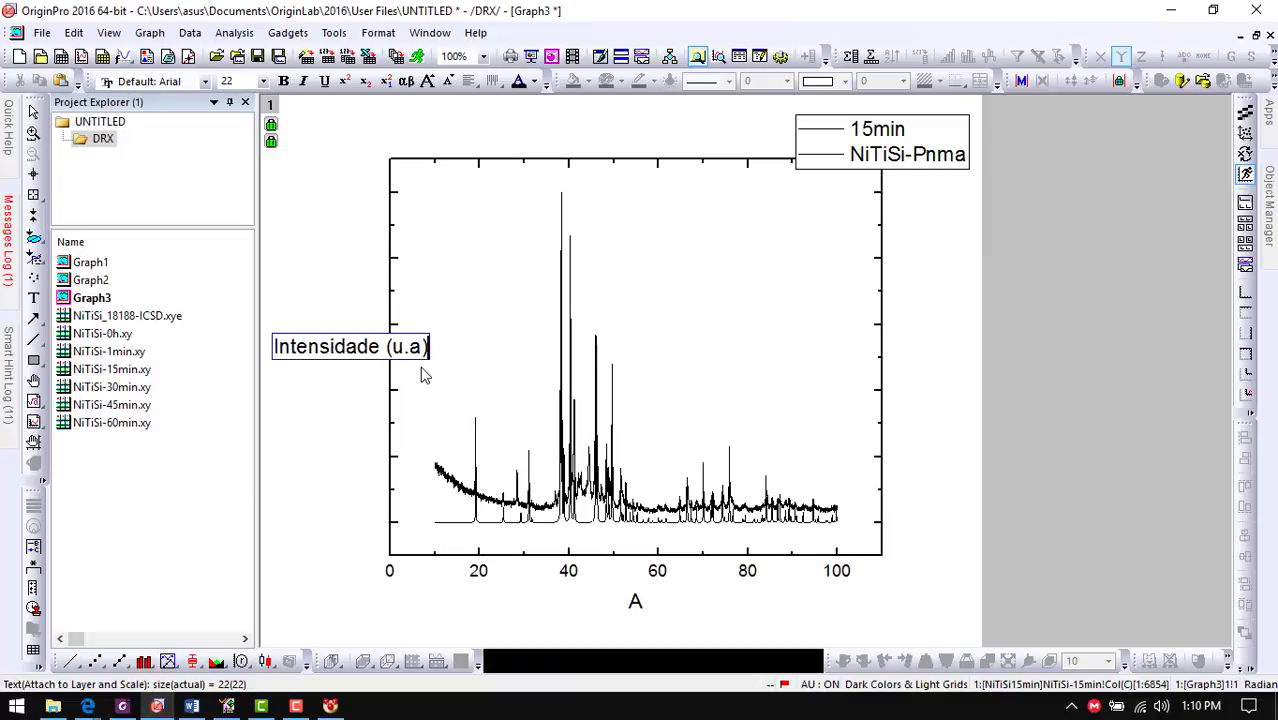
pyautogui.click(960, 474)
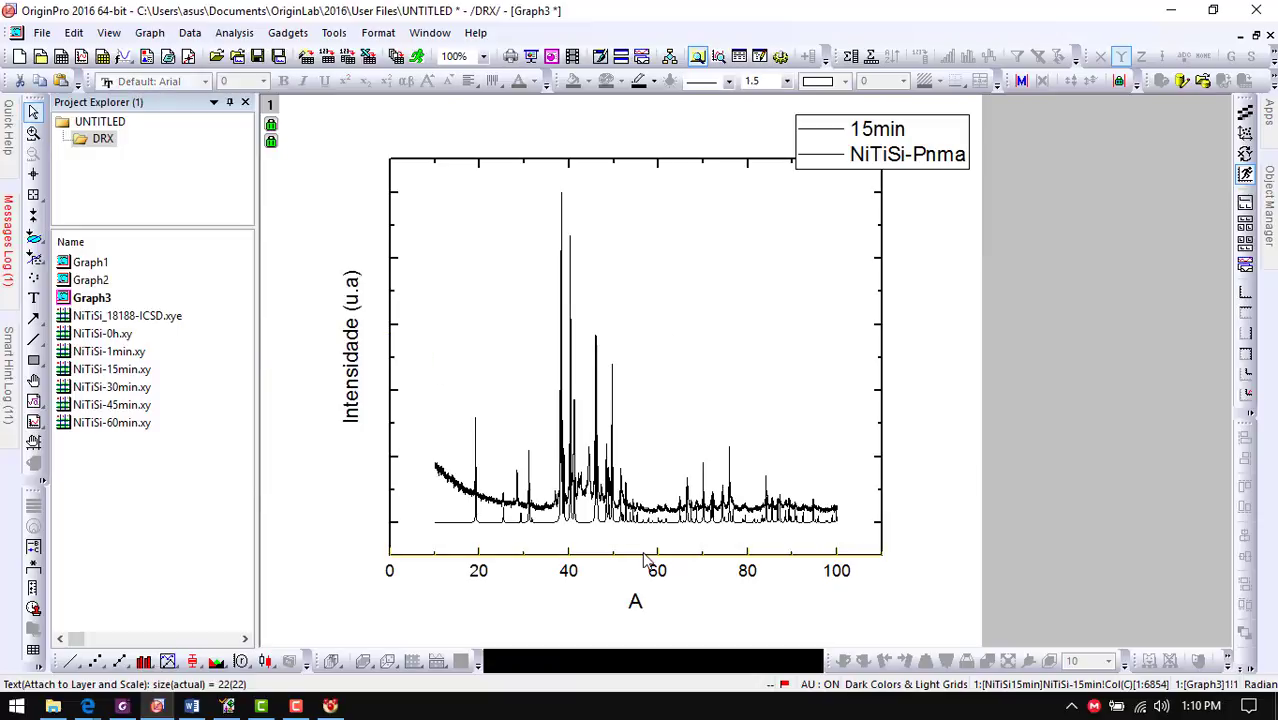
# Set the X axis scale from 10 to 100 with a major tick increment of 10
pyautogui.doubleClick(645, 555)
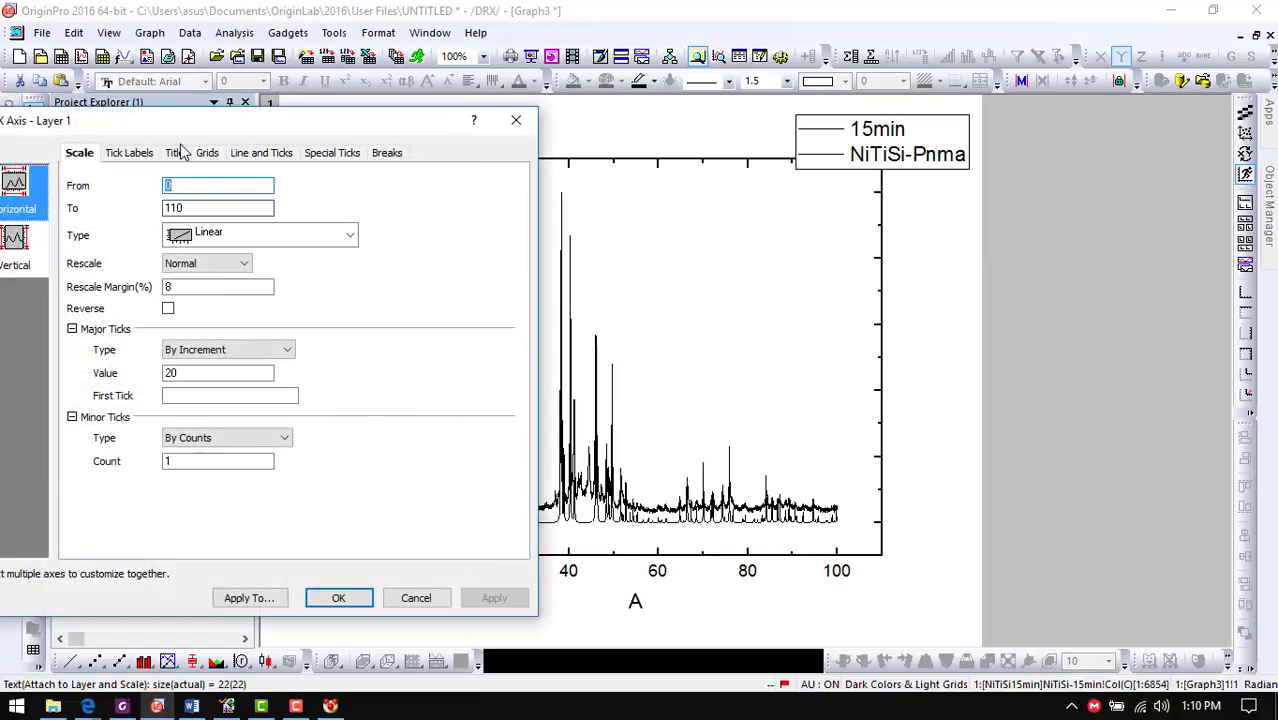
pyautogui.write('10')
pyautogui.press('Tab')
pyautogui.write('1')
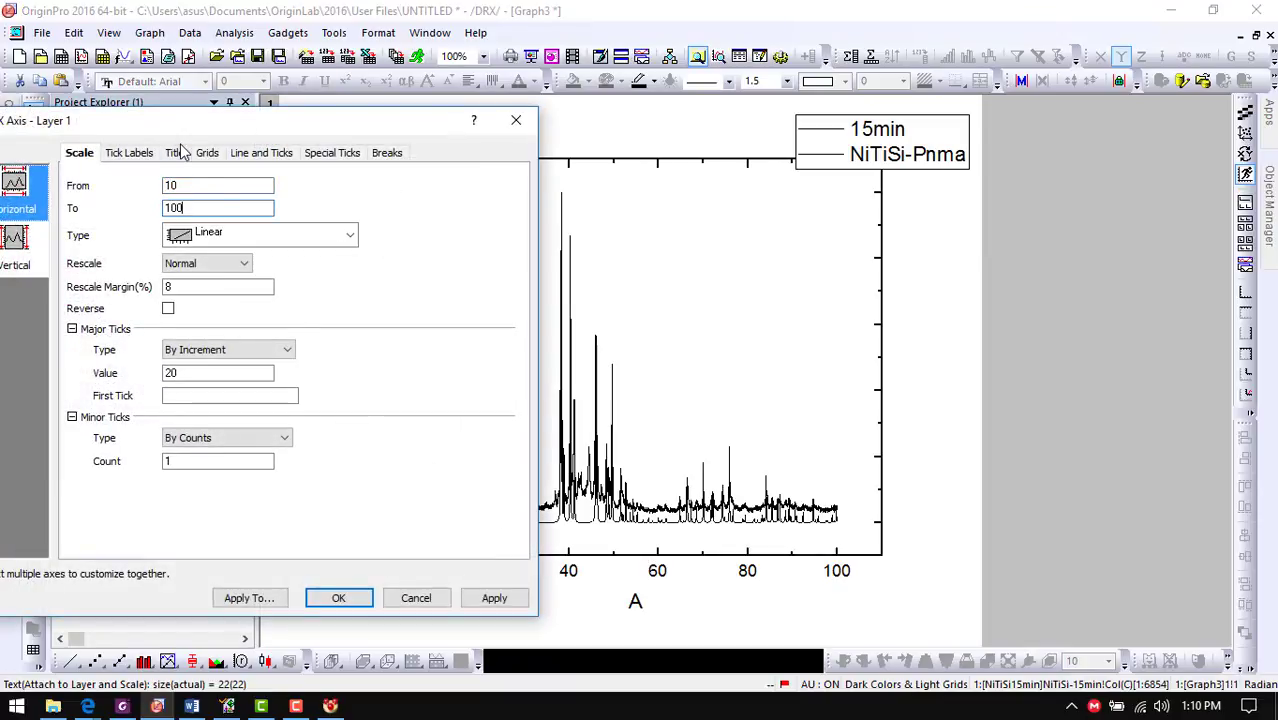
pyautogui.doubleClick(170, 372)
pyautogui.write('10')
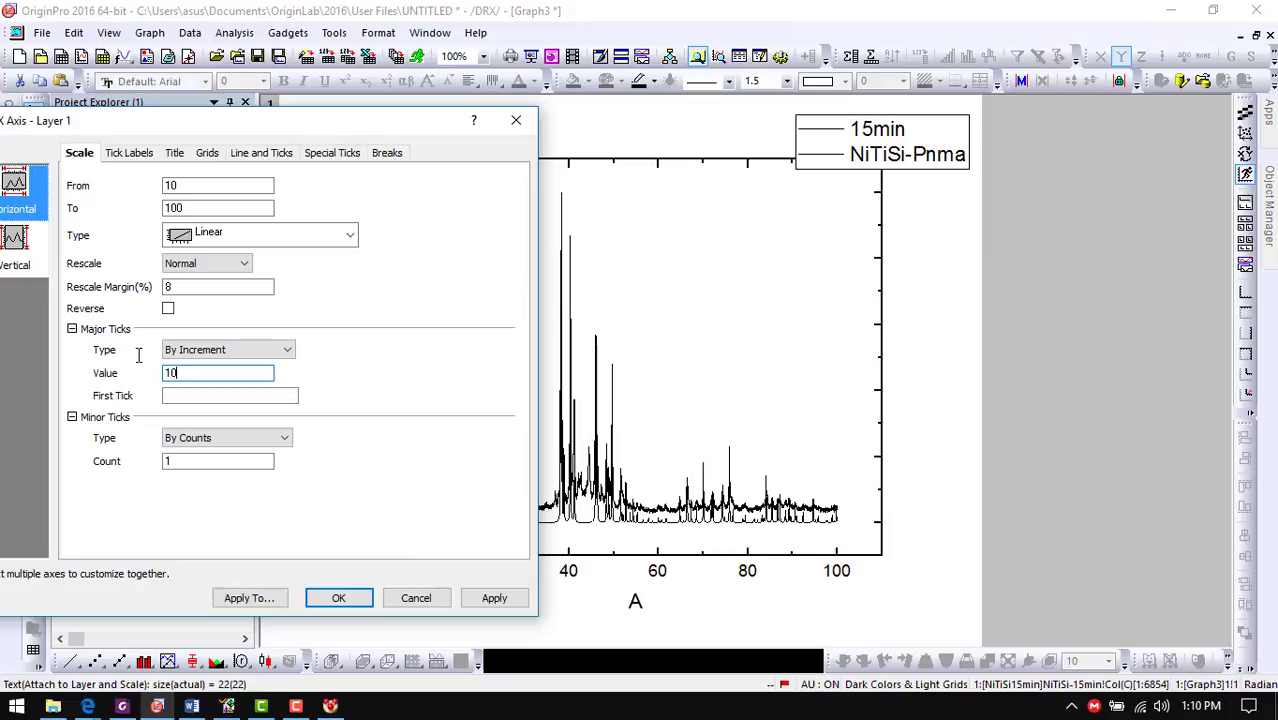
pyautogui.click(494, 598)
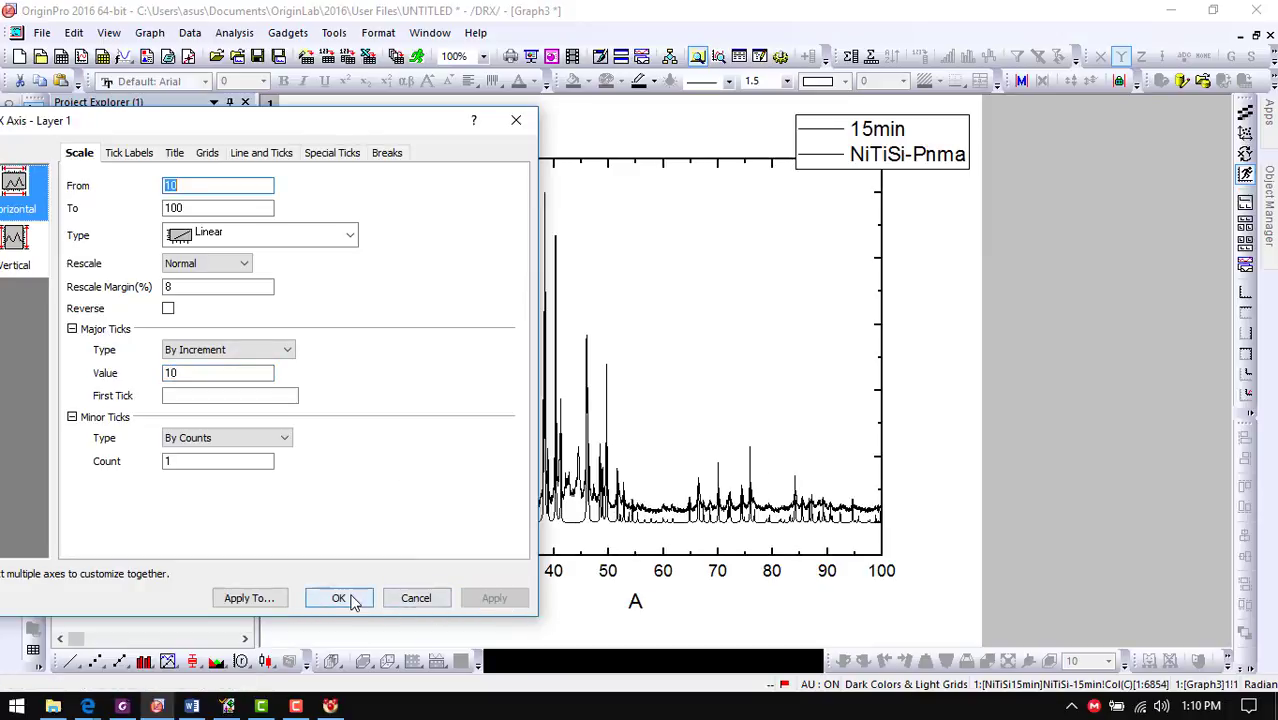
pyautogui.click(338, 598)
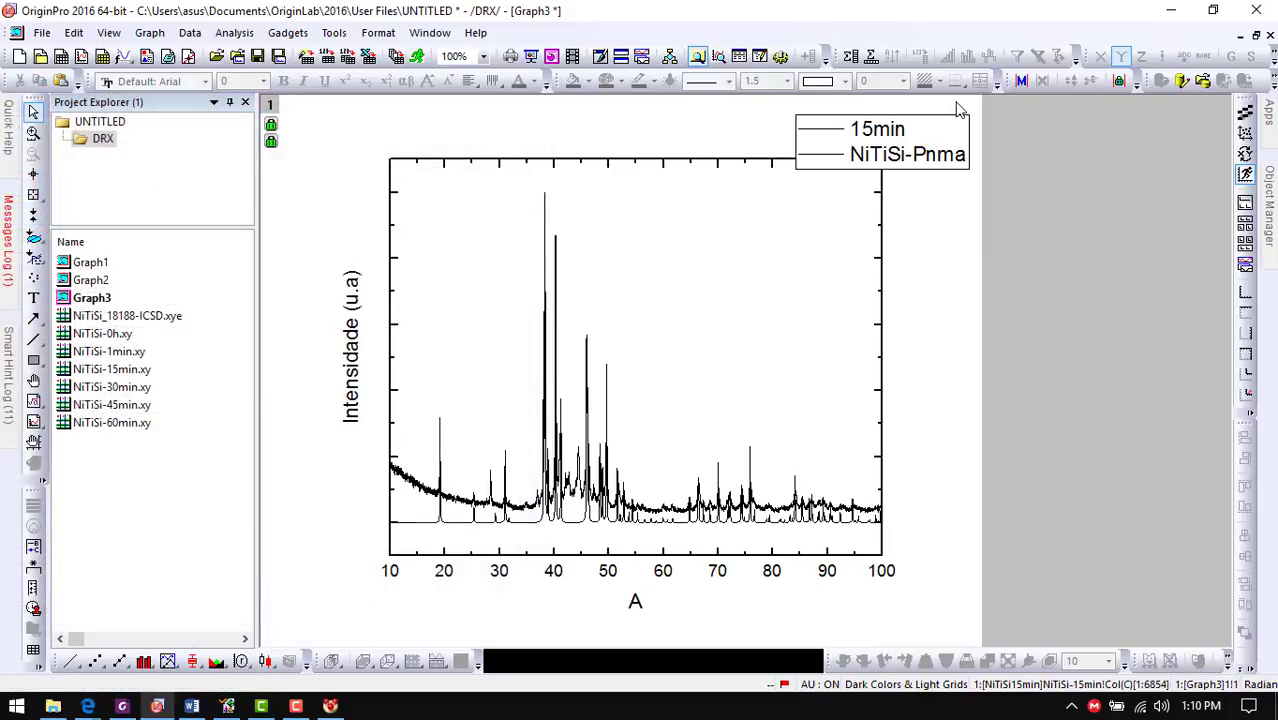
# Remove the legend's frame by setting its background to None, and move the legend inside the plot's upper-right corner
pyautogui.rightClick(938, 126)
pyautogui.click(996, 394)
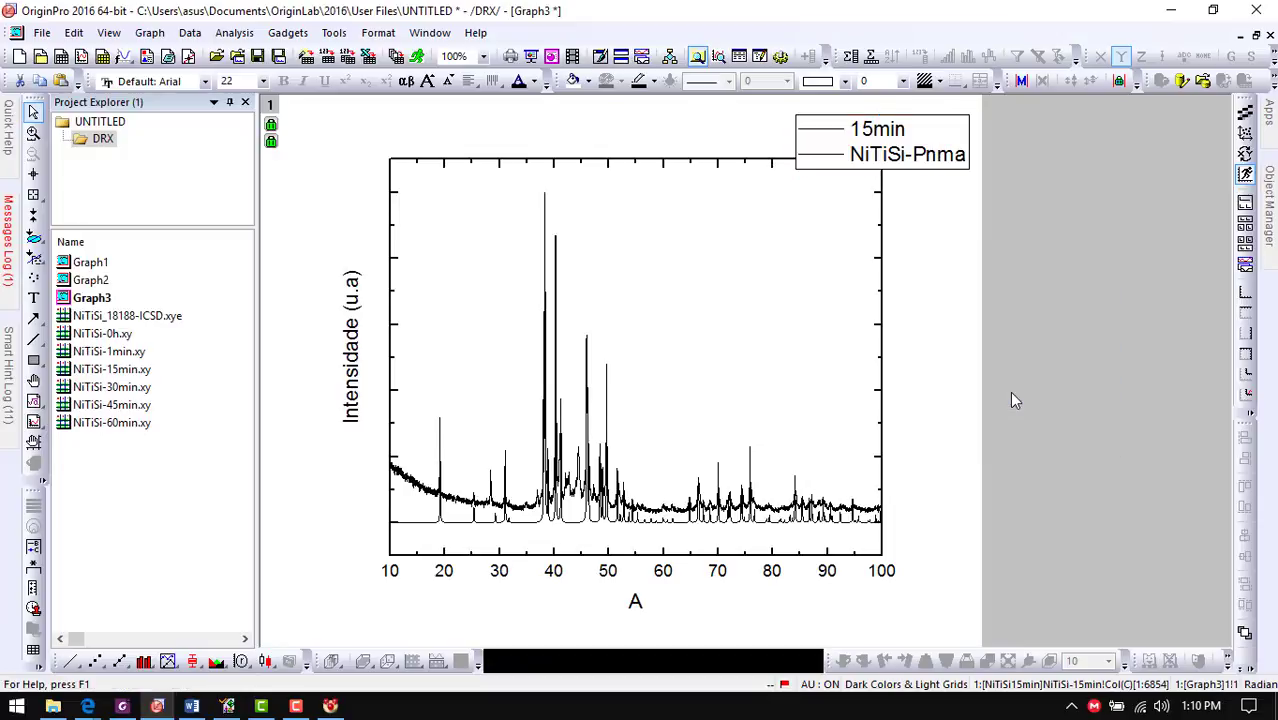
pyautogui.click(545, 207)
pyautogui.click(545, 222)
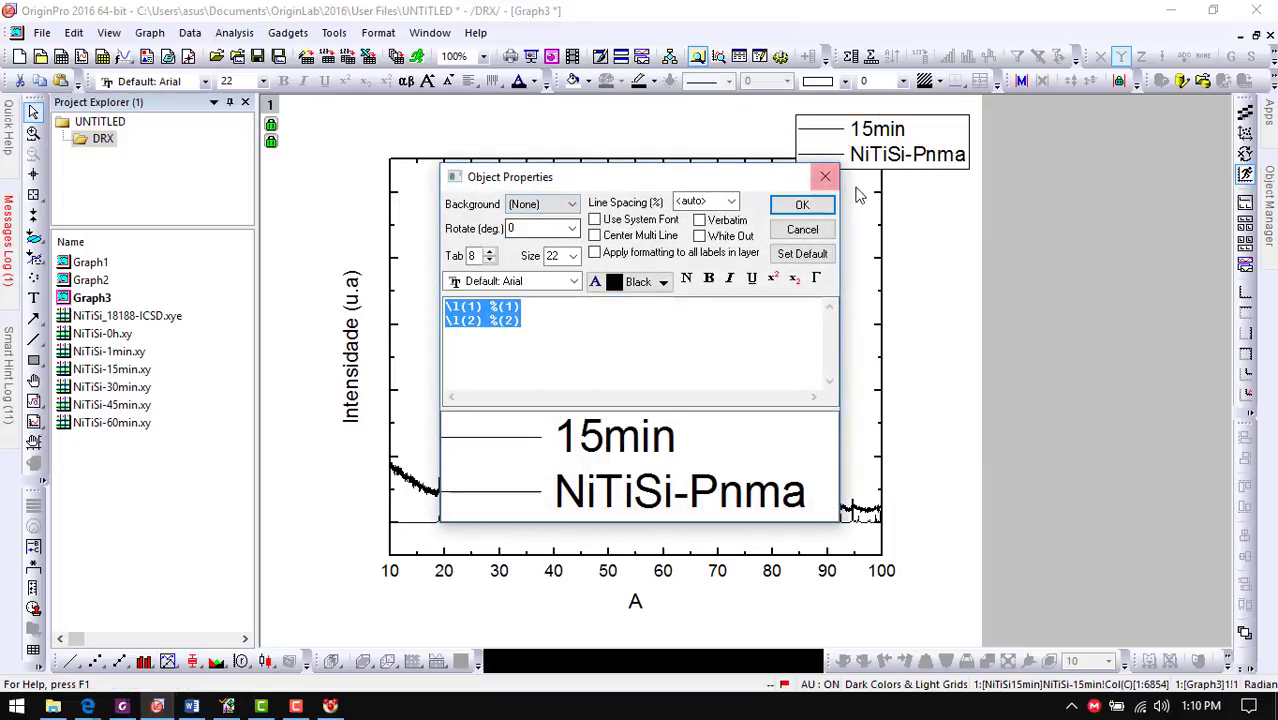
pyautogui.click(802, 204)
pyautogui.moveTo(893, 130); pyautogui.dragTo(793, 190)
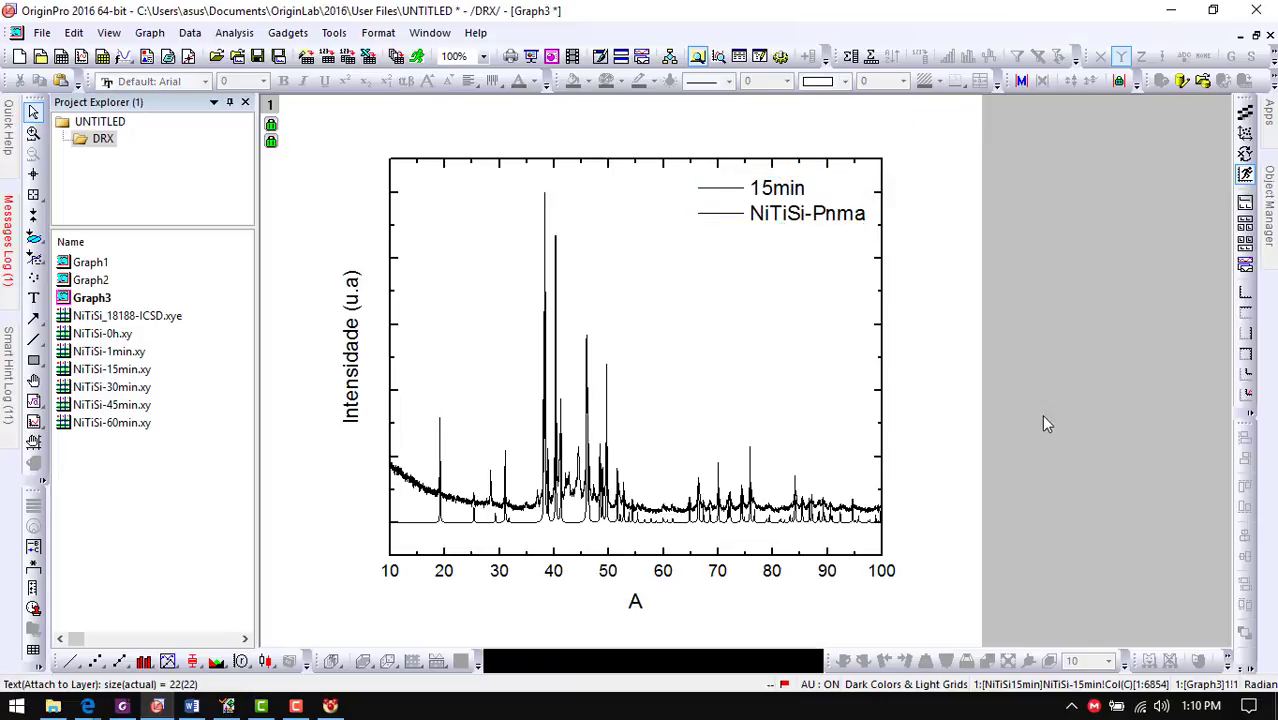
# Format the NiTiSi-Pnma plot line with a width of 1.5 and the color Red
pyautogui.click(573, 530)
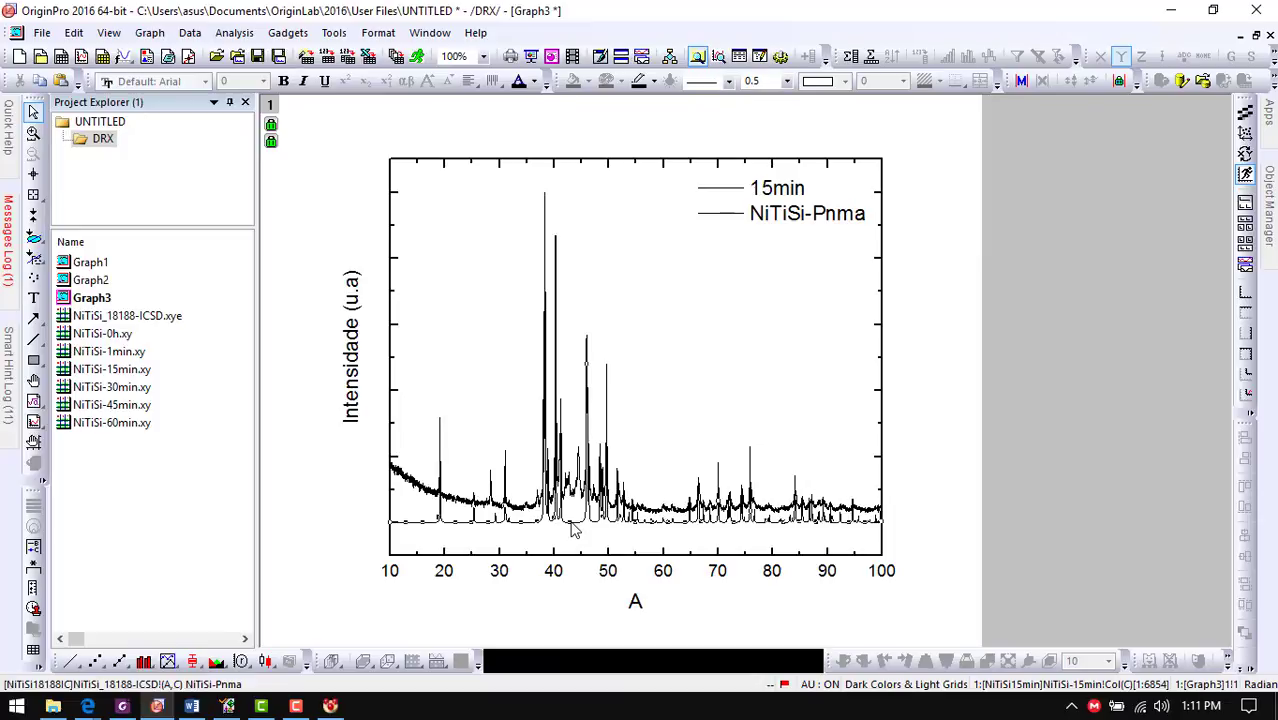
pyautogui.doubleClick(573, 530)
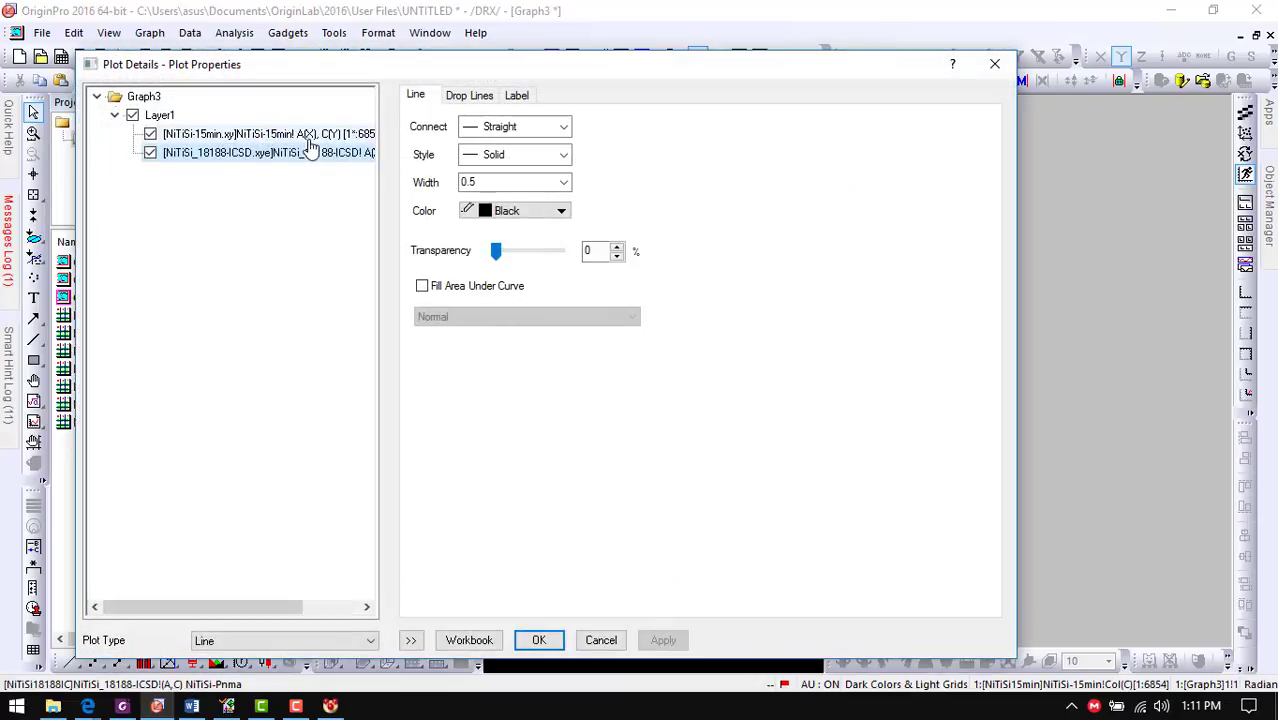
pyautogui.click(226, 134)
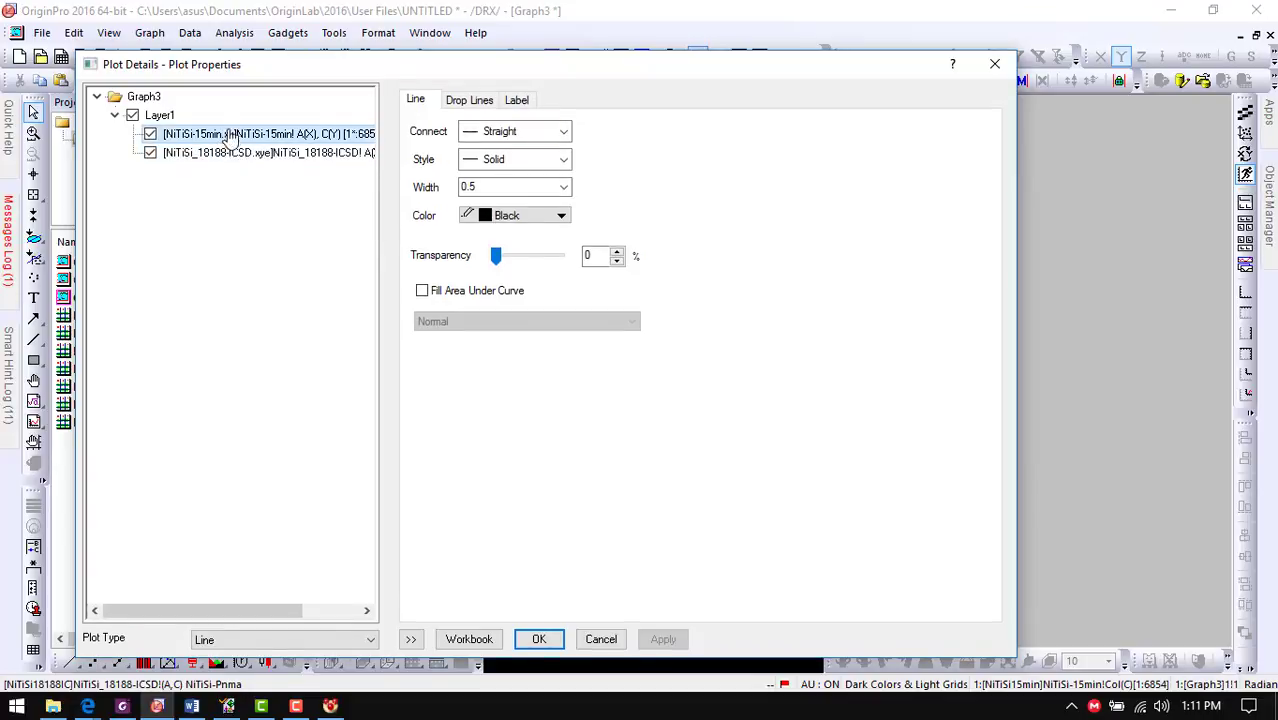
pyautogui.click(250, 152)
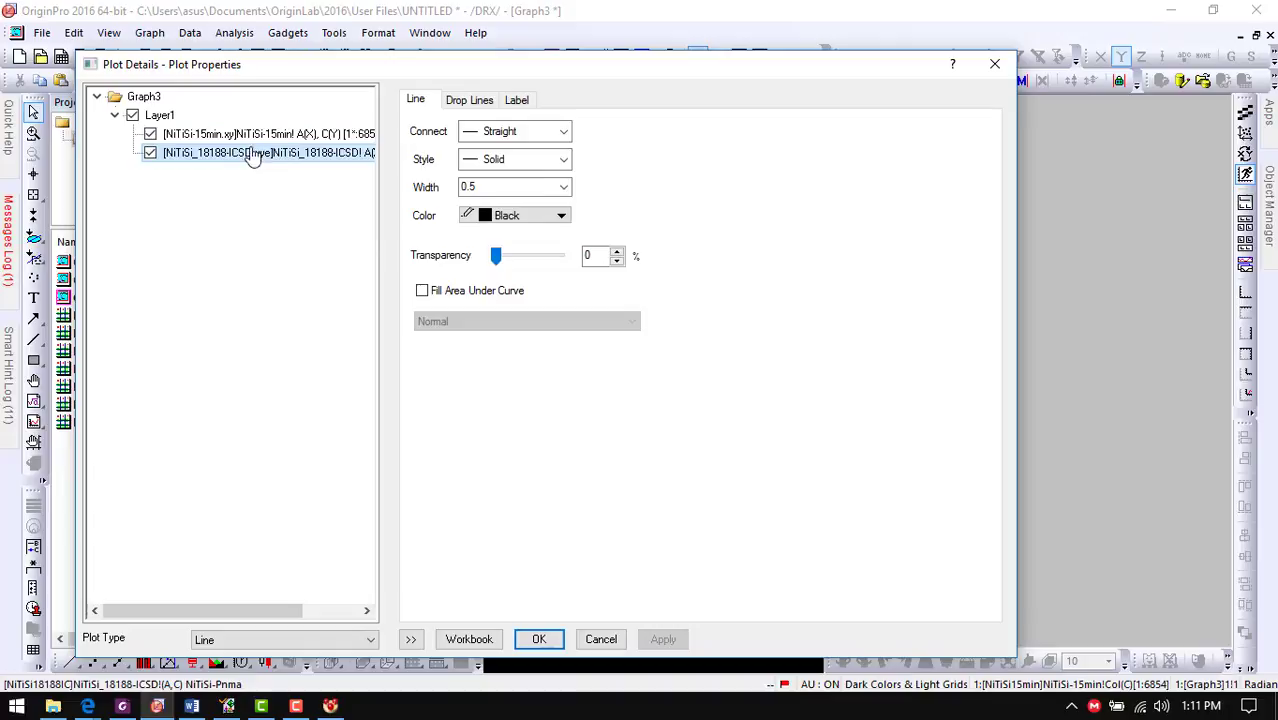
pyautogui.click(563, 184)
pyautogui.click(502, 238)
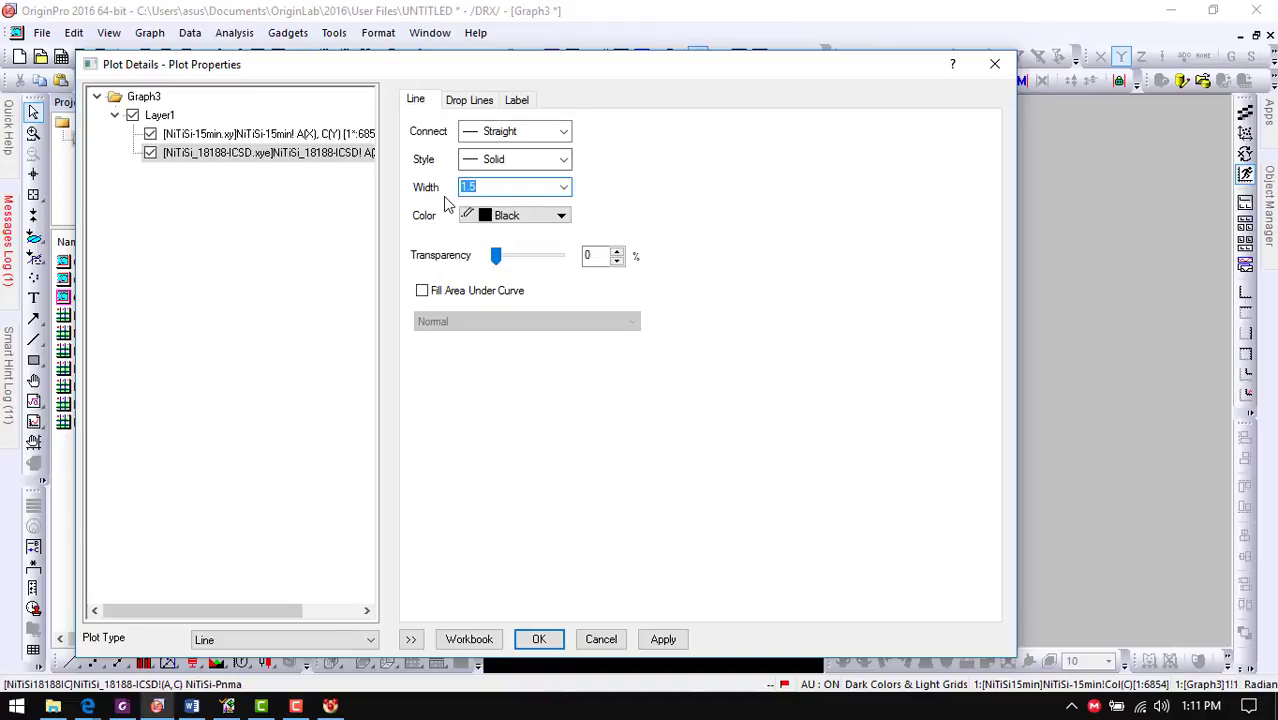
pyautogui.click(563, 187)
pyautogui.click(563, 187)
pyautogui.click(561, 215)
pyautogui.click(496, 258)
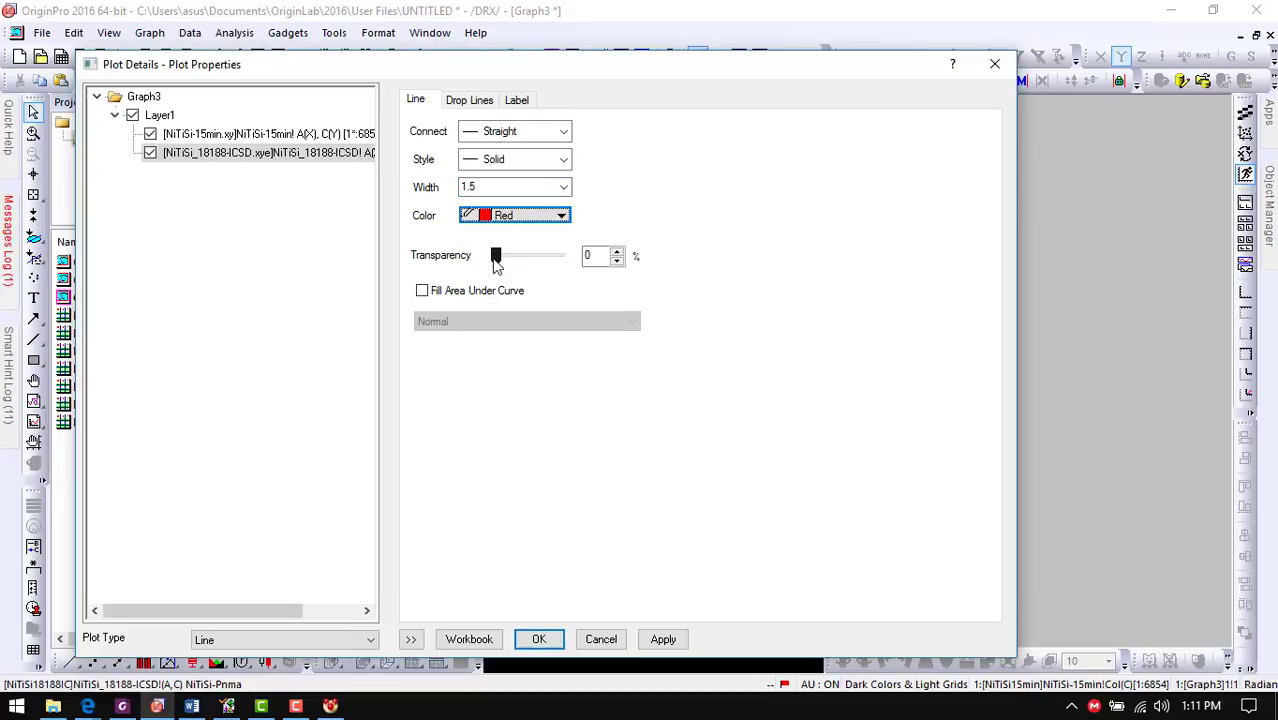
pyautogui.click(663, 642)
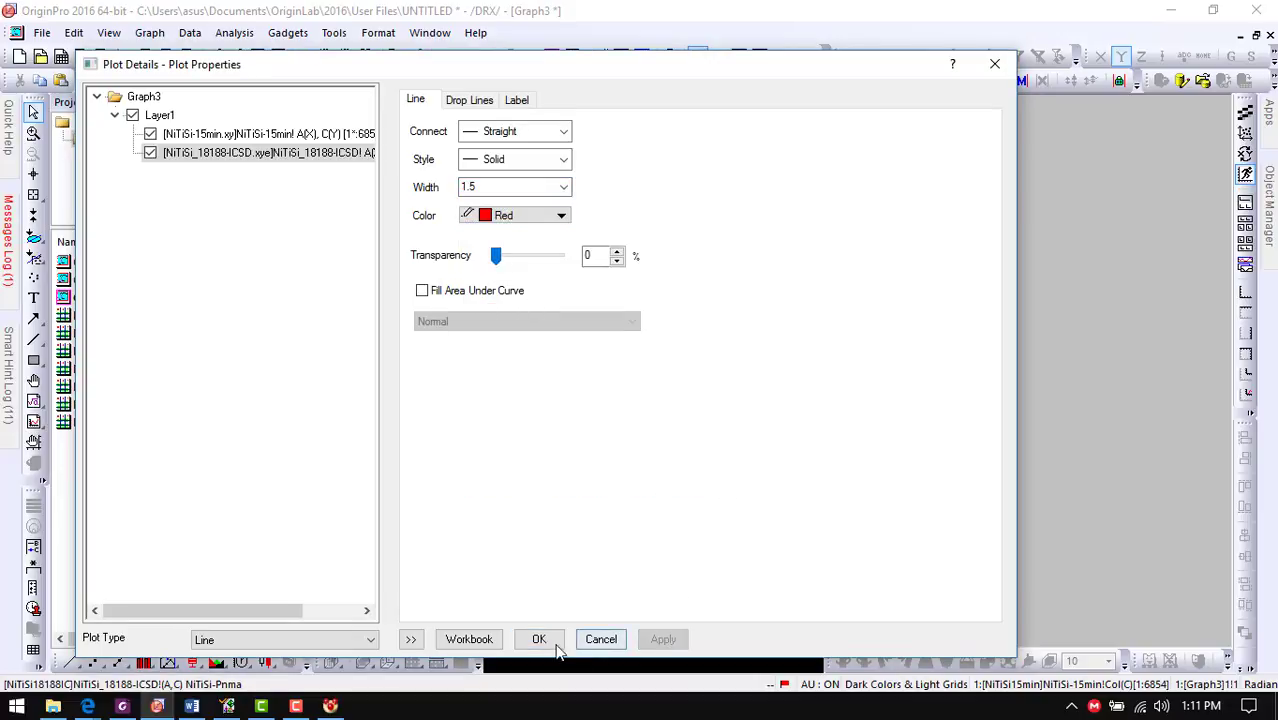
pyautogui.click(539, 640)
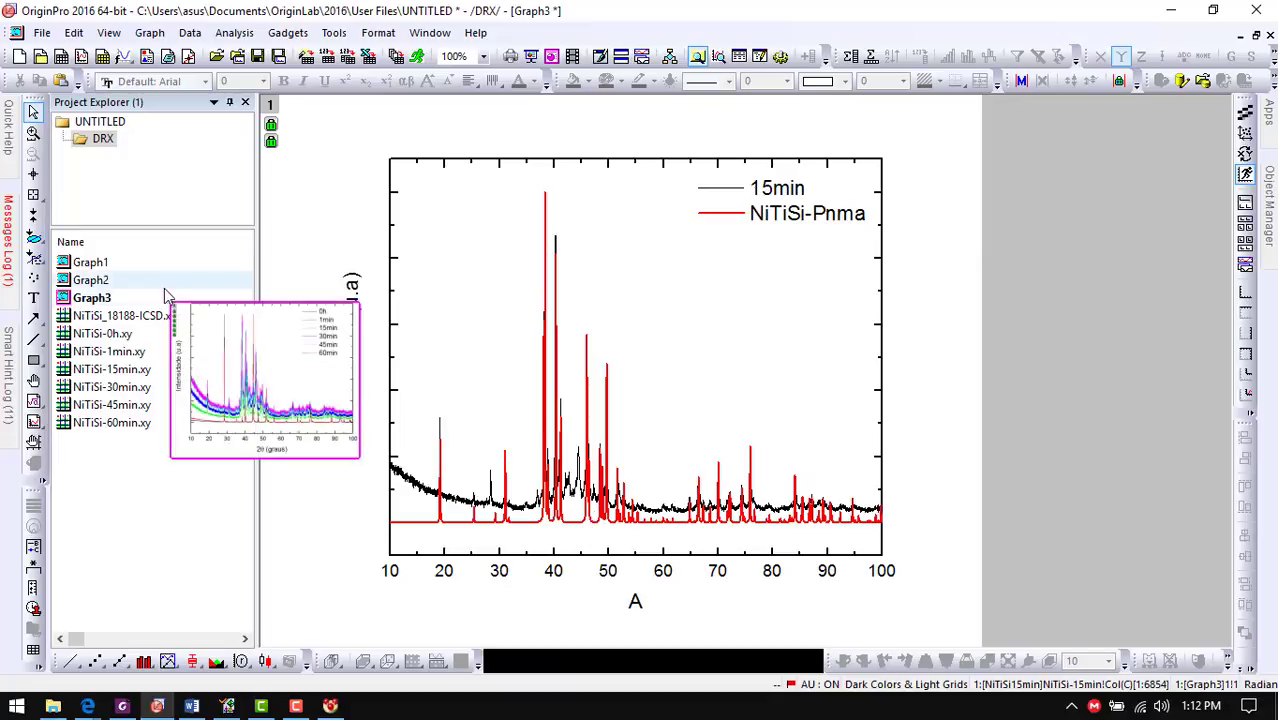
# Try to separate the two plots by giving Layer1 a constant stack offset of 0.1
pyautogui.moveTo(103, 306)
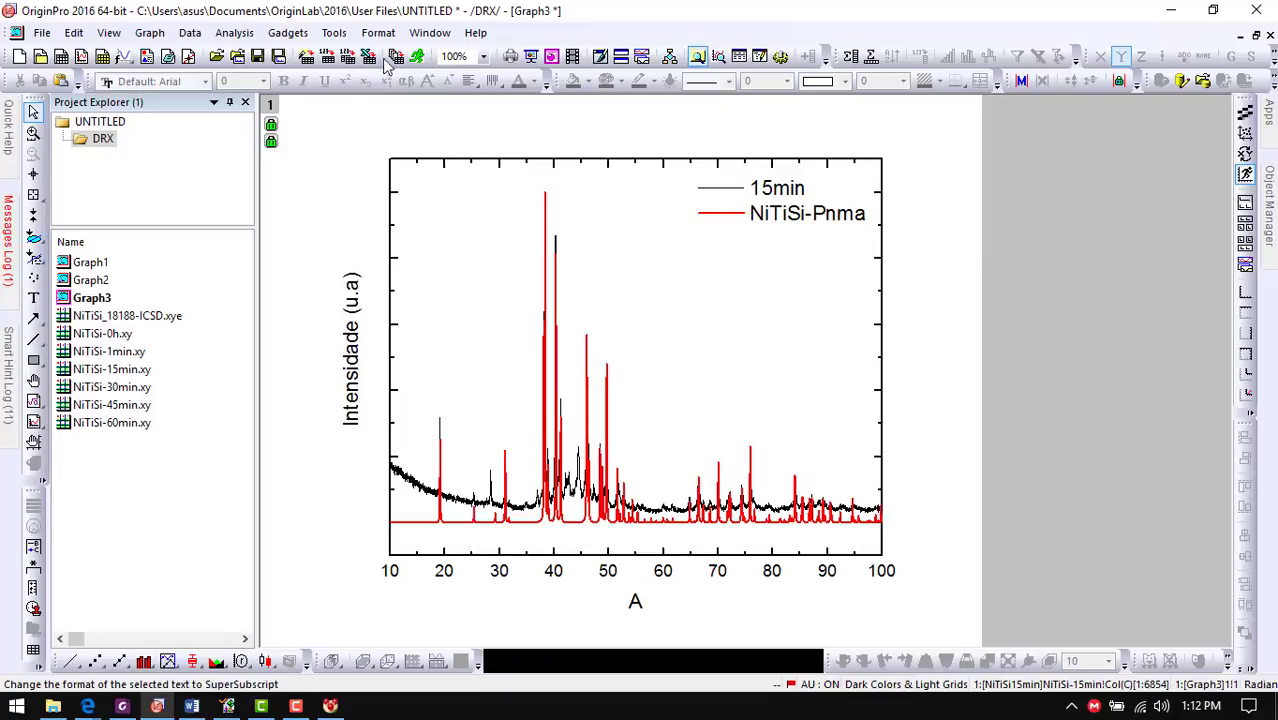
pyautogui.doubleClick(272, 108)
pyautogui.click(1008, 105)
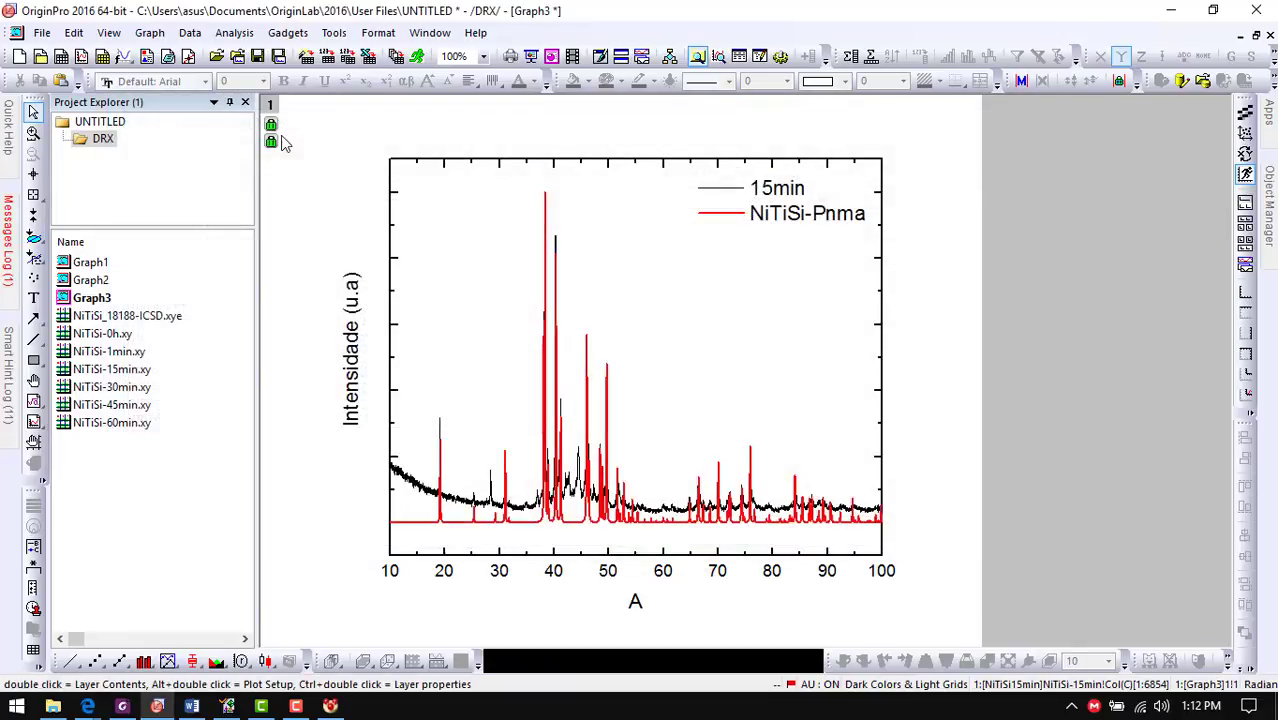
pyautogui.doubleClick(362, 122)
pyautogui.moveTo(360, 123); pyautogui.dragTo(635, 164)
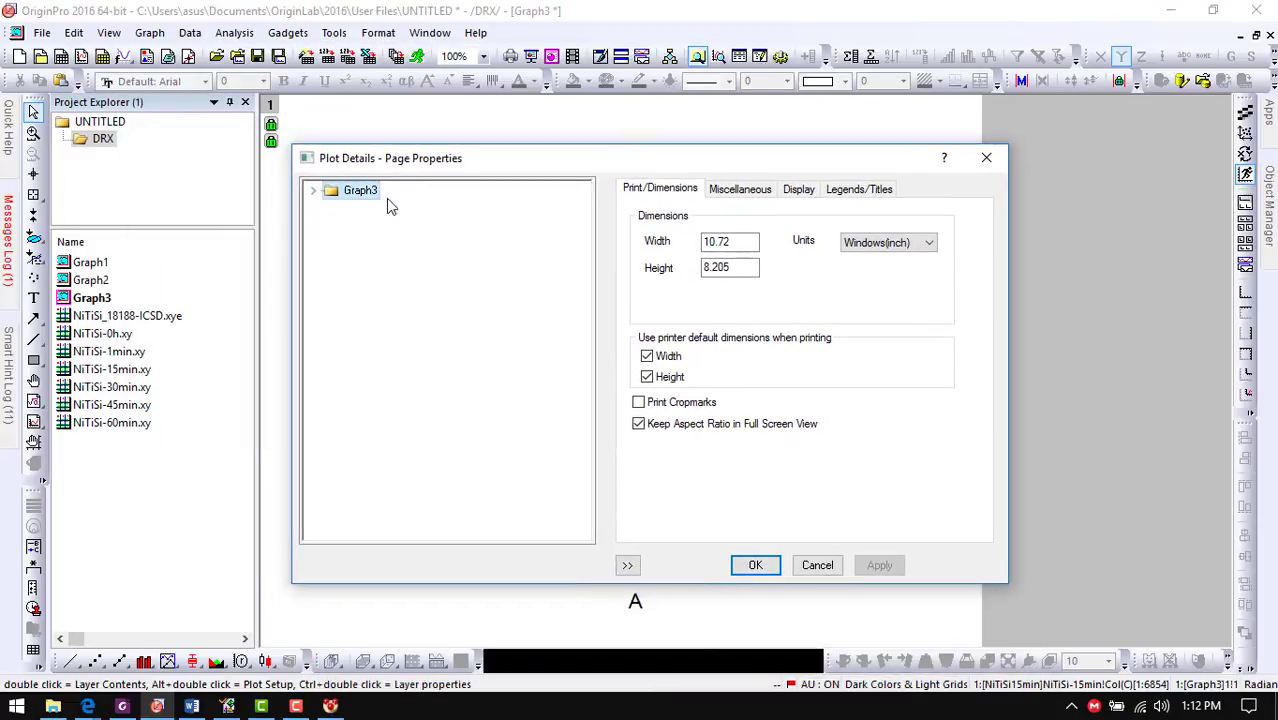
pyautogui.doubleClick(357, 196)
pyautogui.click(381, 214)
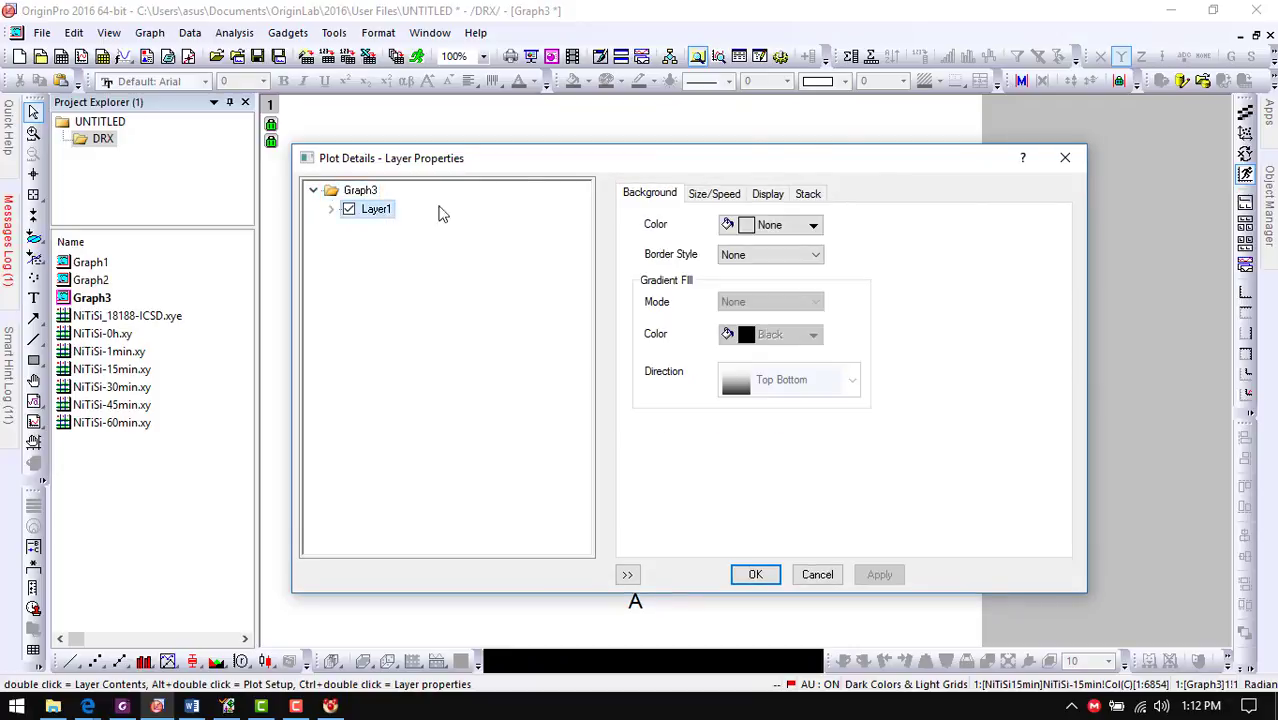
pyautogui.moveTo(816, 150); pyautogui.dragTo(216, 118)
pyautogui.click(206, 149)
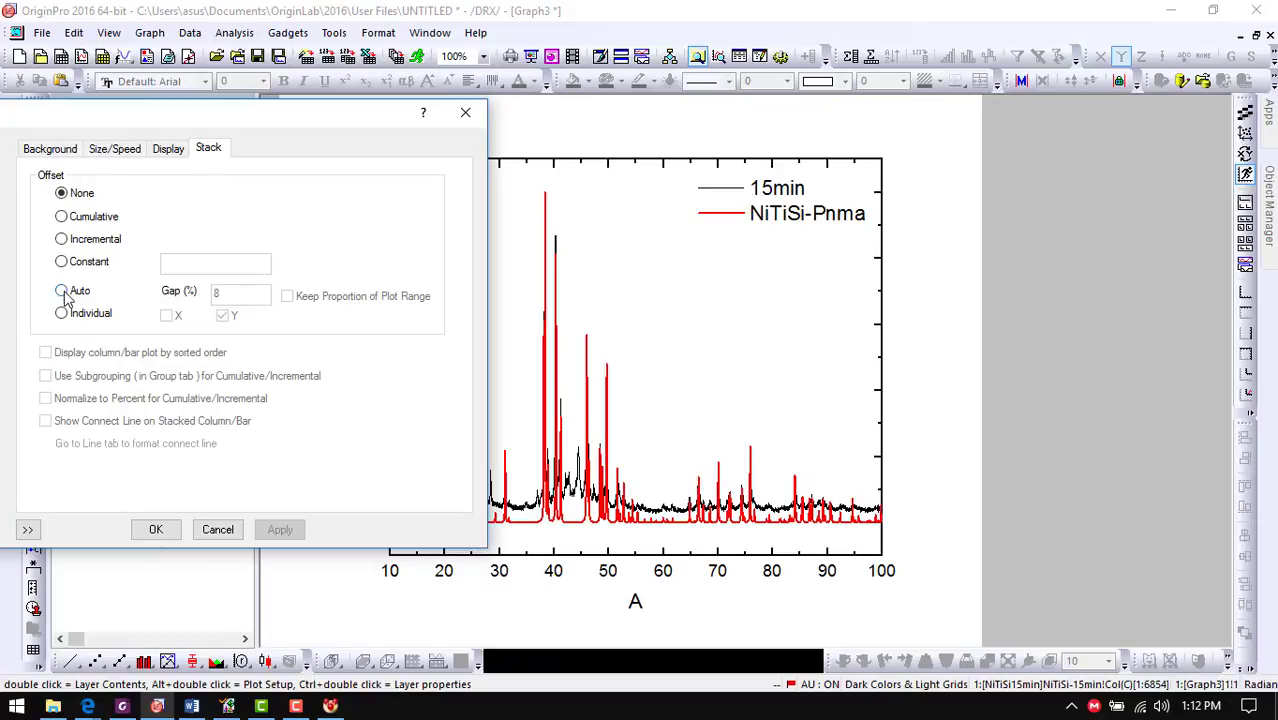
pyautogui.click(61, 262)
pyautogui.click(196, 261)
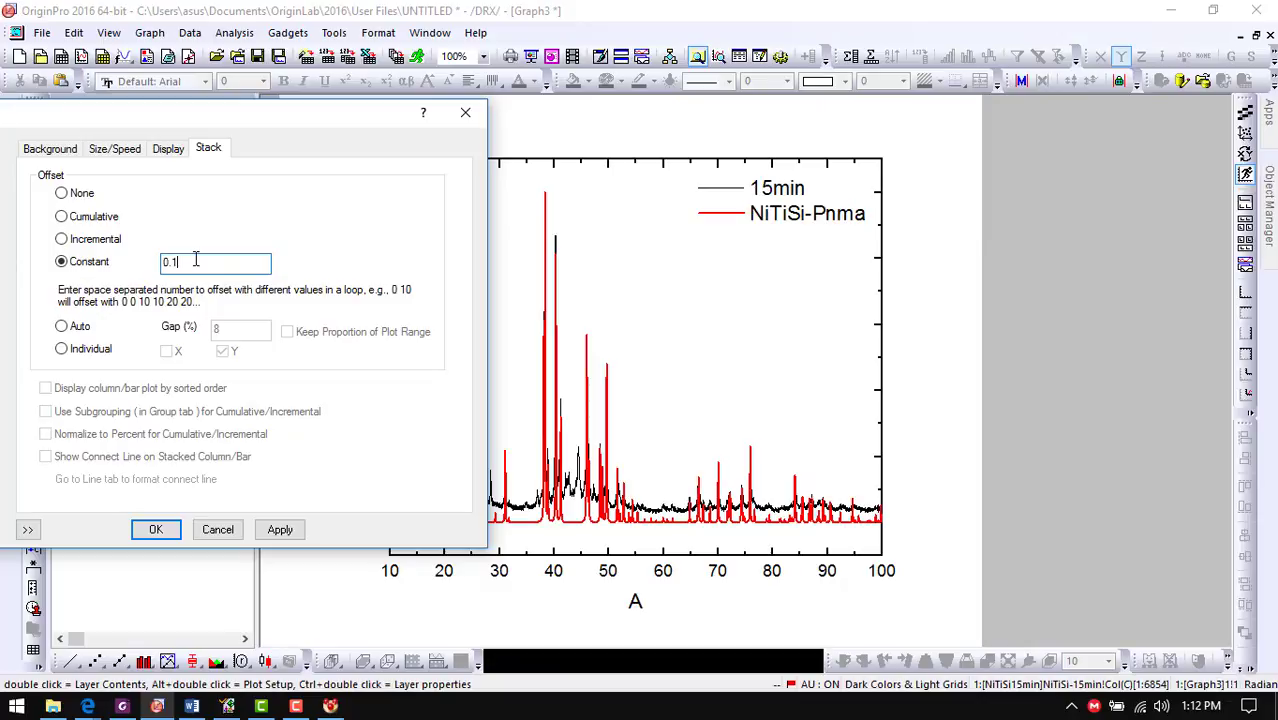
pyautogui.write('0.1')
pyautogui.click(289, 532)
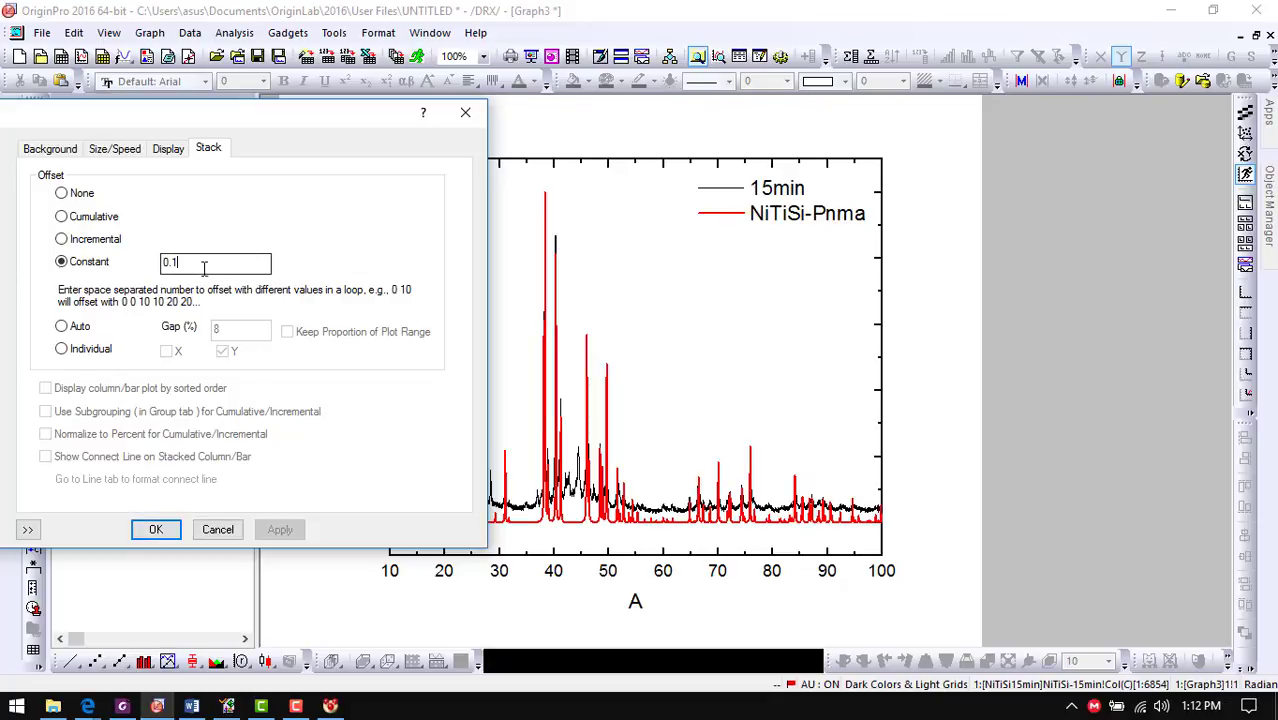
# Clear the constant offset value and set Layer1's stack offset back to None
pyautogui.moveTo(205, 263); pyautogui.dragTo(120, 252)
pyautogui.press('BackSpace')
pyautogui.click(63, 193)
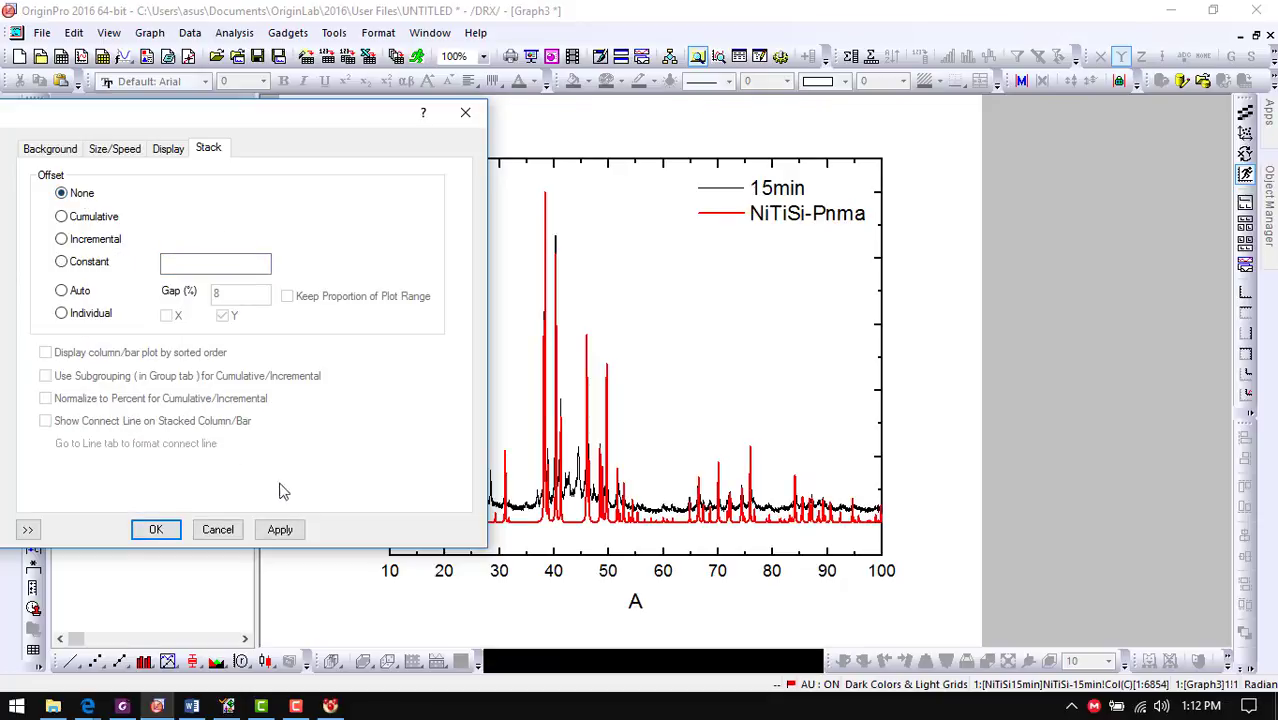
pyautogui.click(280, 529)
pyautogui.click(156, 530)
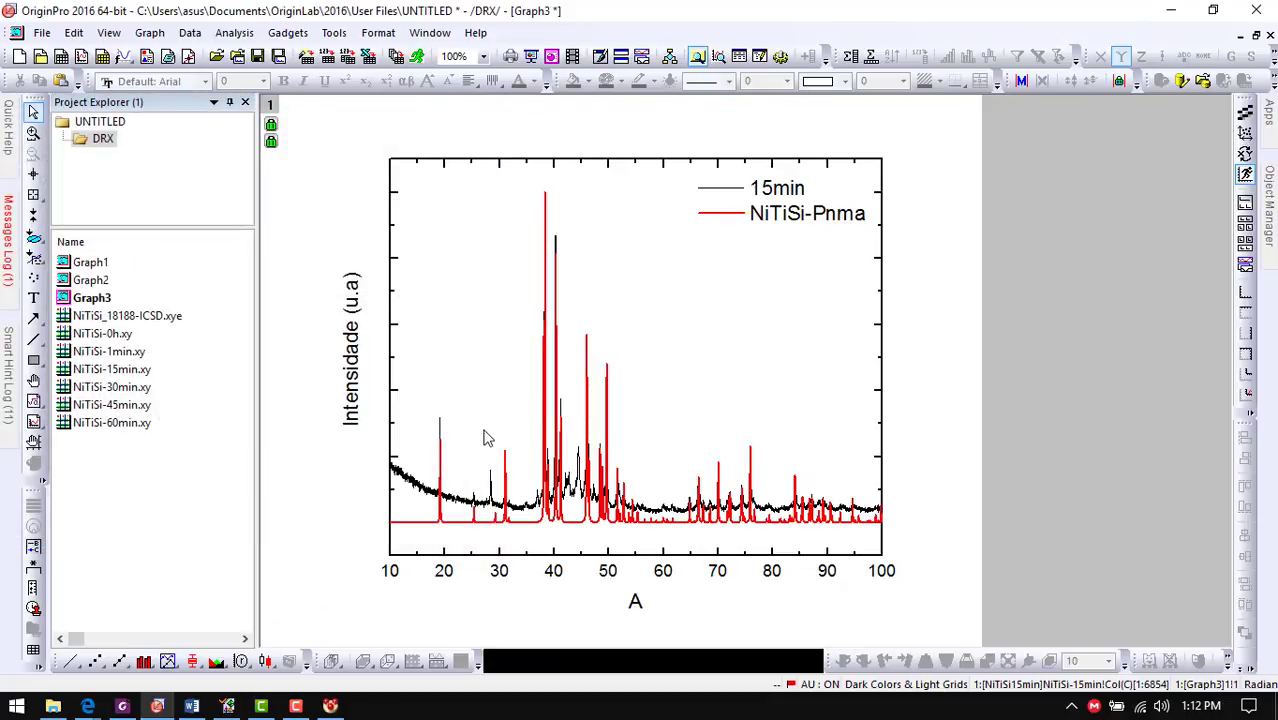
# Group the 15min and NiTiSi-Pnma plots together in Layer1
pyautogui.hotkey('ctrl', 'l')
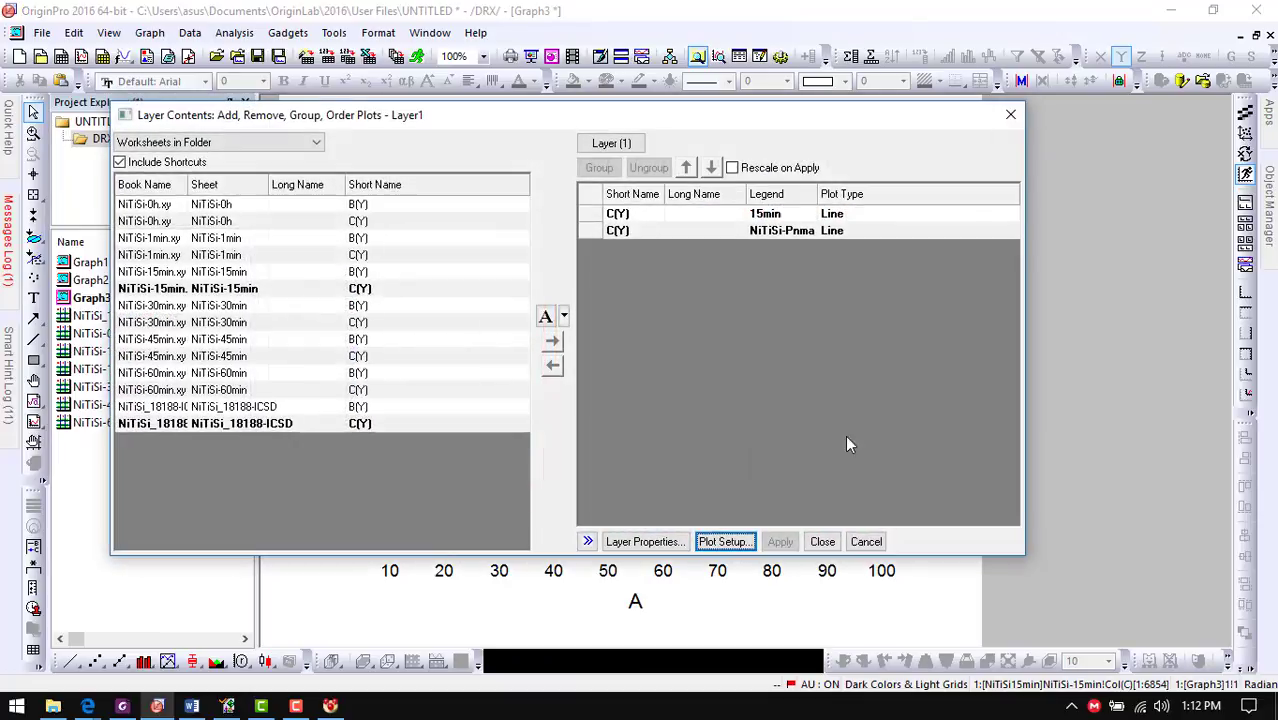
pyautogui.click(647, 219)
pyautogui.keyDown('shift'); pyautogui.click(634, 231); pyautogui.keyUp('shift')
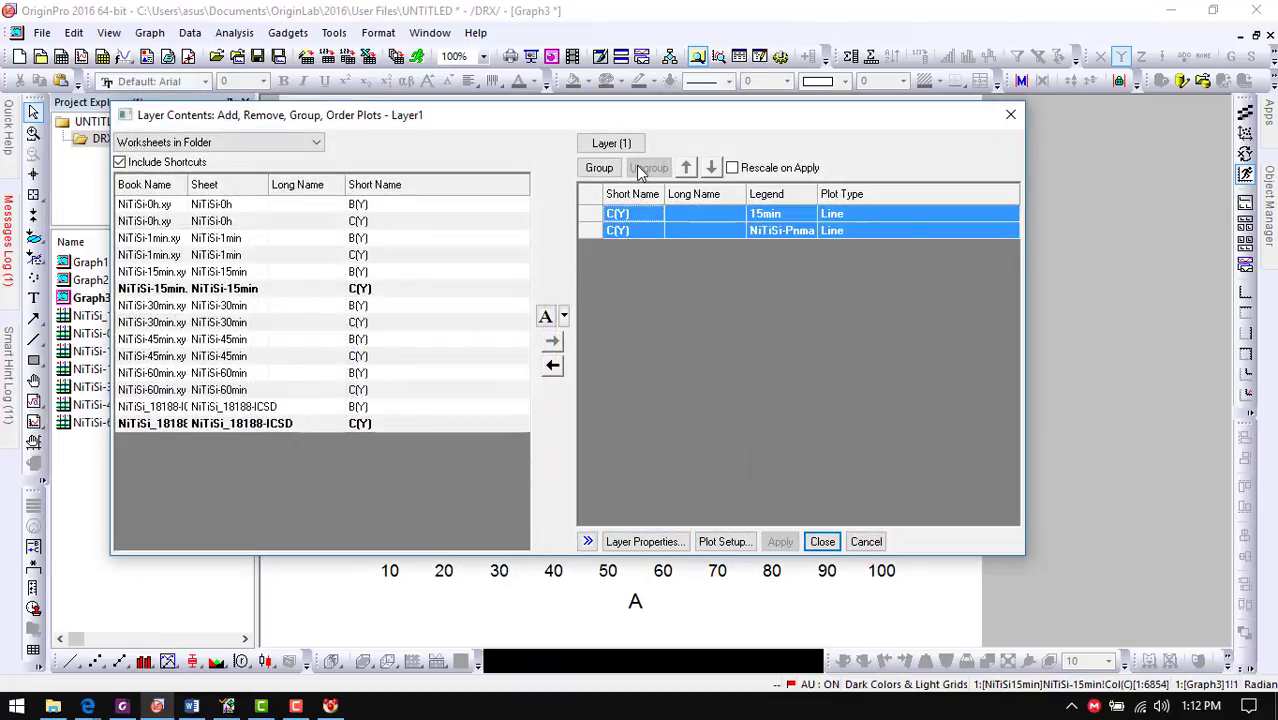
pyautogui.click(600, 168)
pyautogui.moveTo(719, 126); pyautogui.dragTo(234, 152)
pyautogui.click(293, 567)
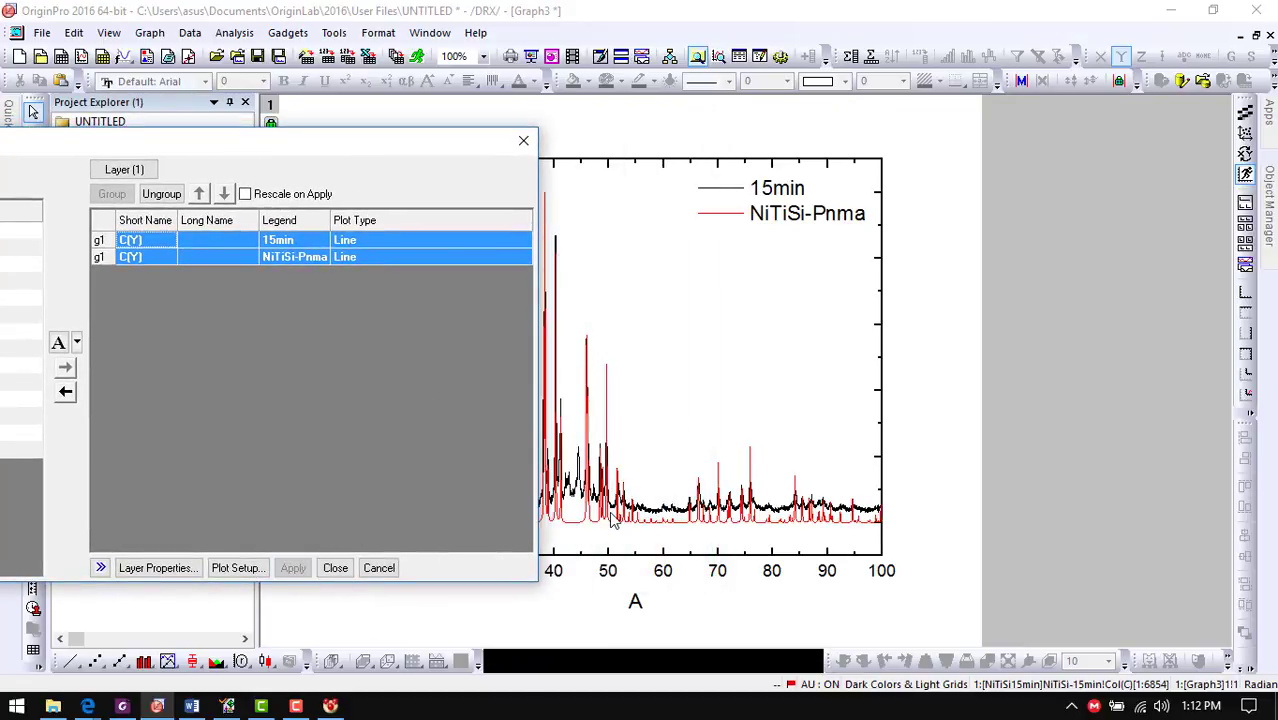
pyautogui.click(335, 568)
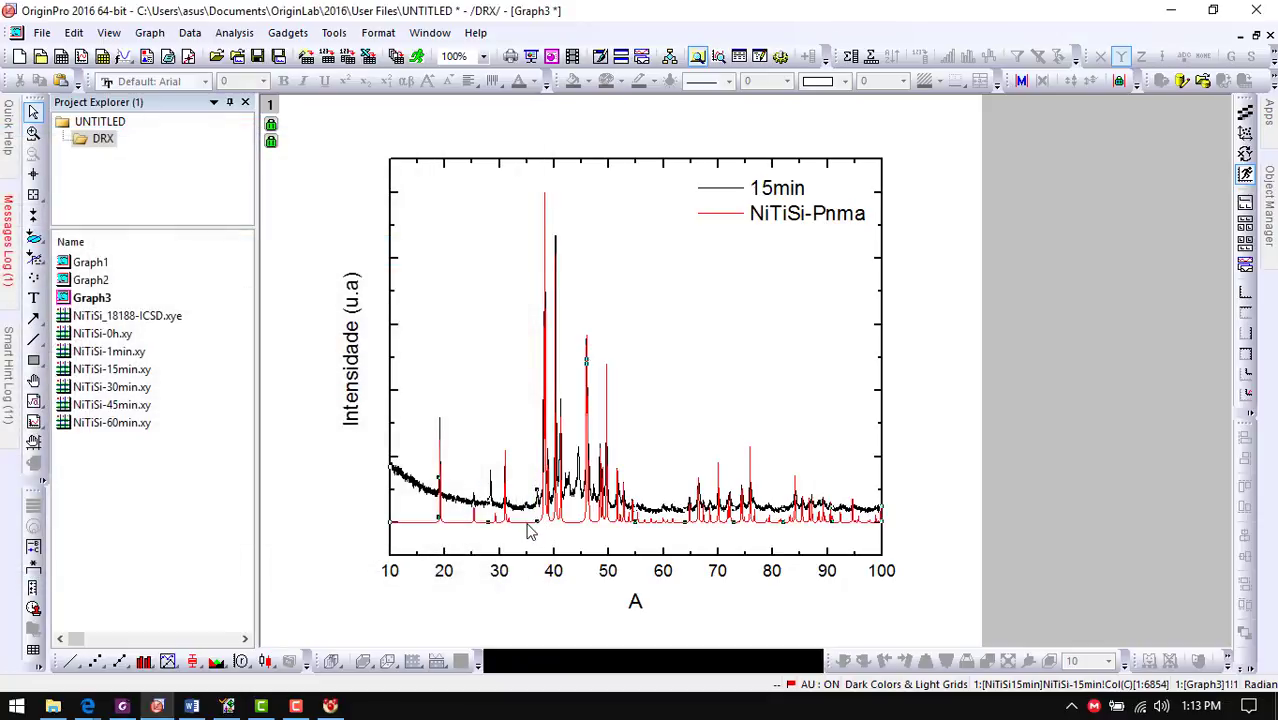
pyautogui.doubleClick(528, 526)
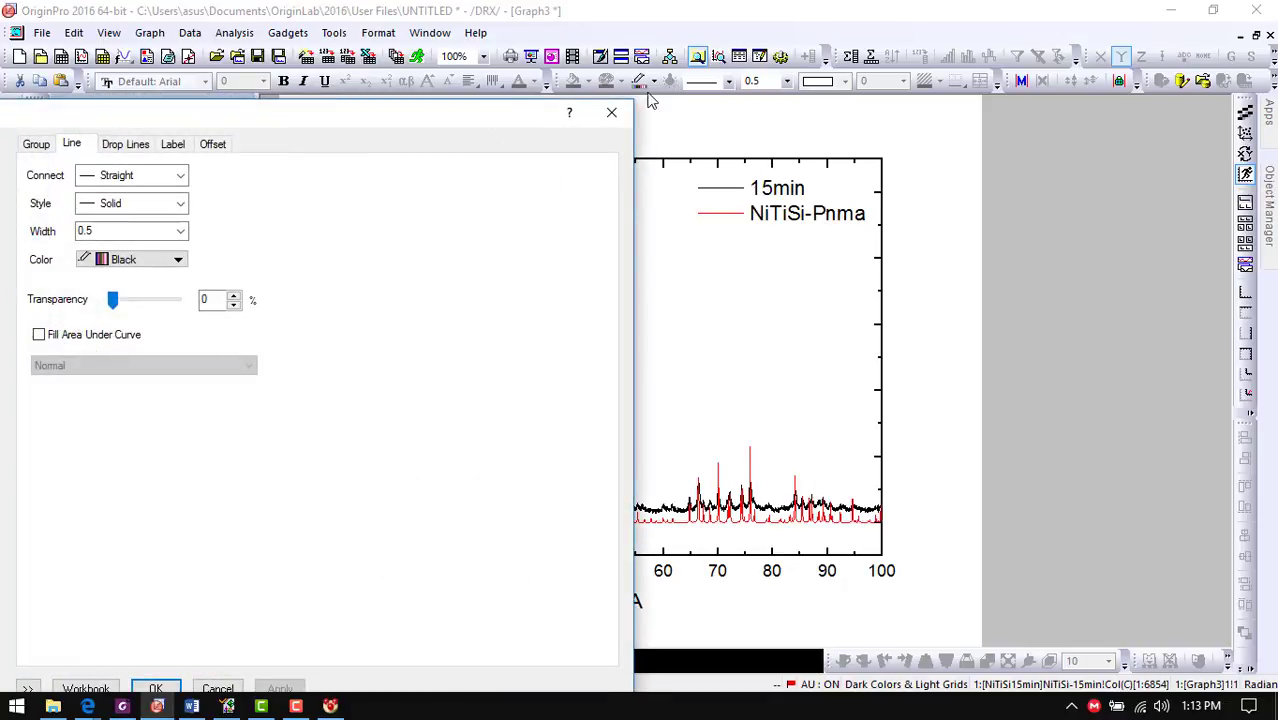
pyautogui.click(611, 112)
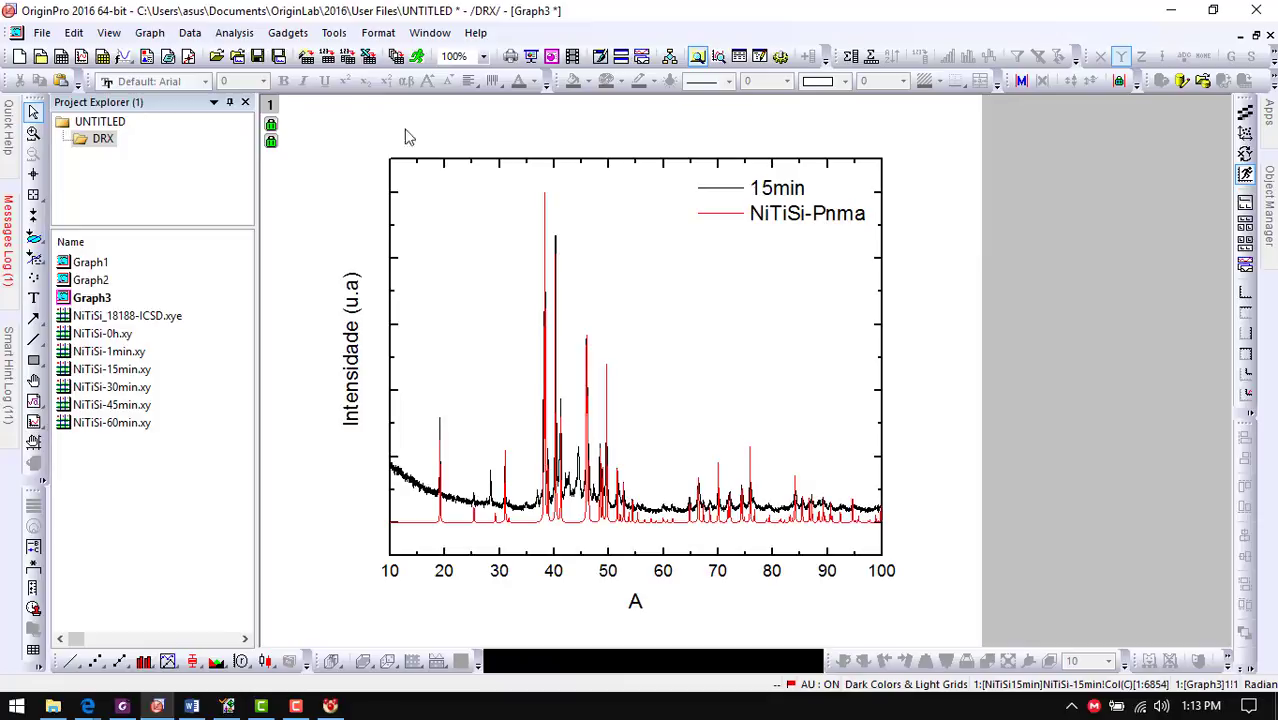
# Apply a constant stack offset of 0.1 to the grouped plots in Layer1
pyautogui.rightClick(373, 108)
pyautogui.doubleClick(336, 125)
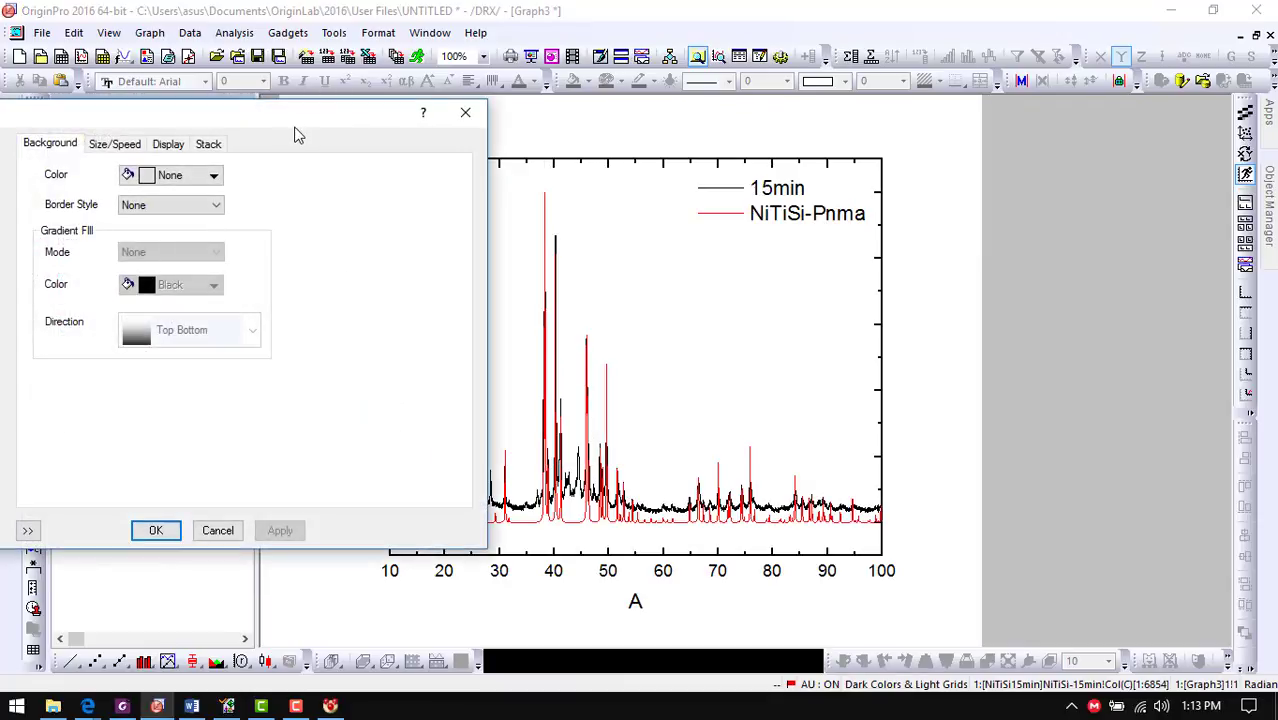
pyautogui.moveTo(279, 124); pyautogui.dragTo(285, 124)
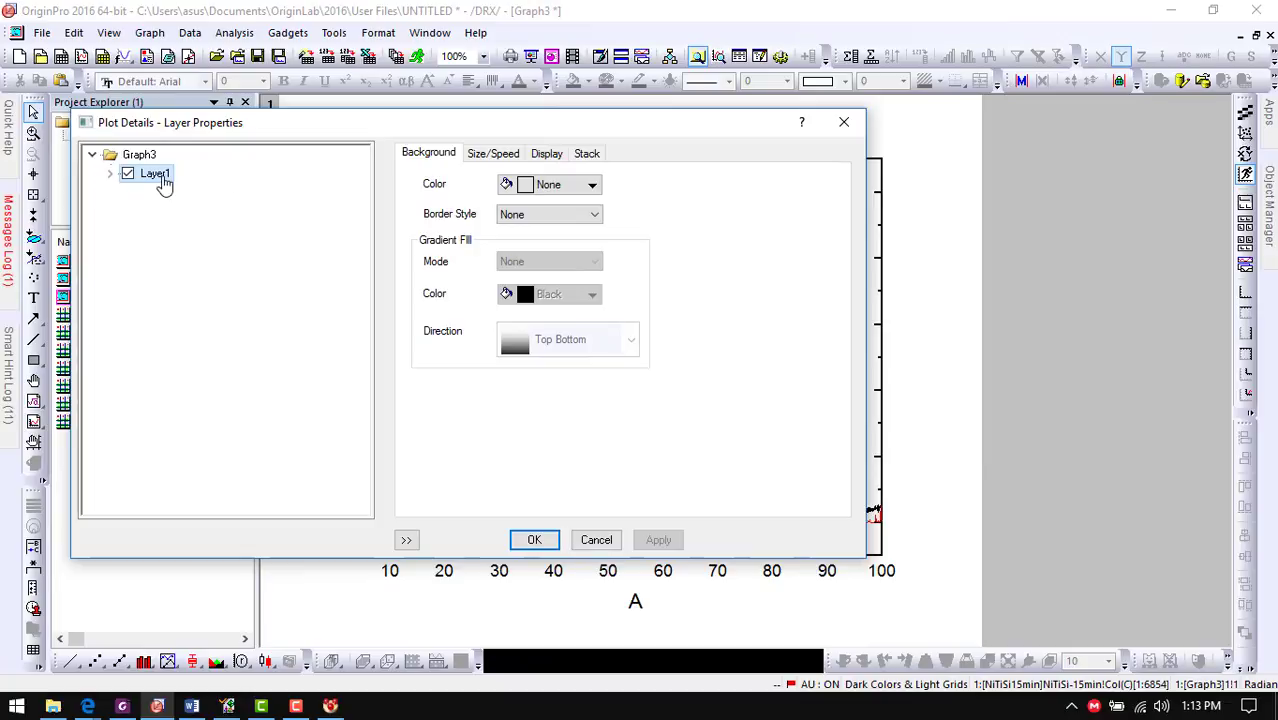
pyautogui.click(160, 178)
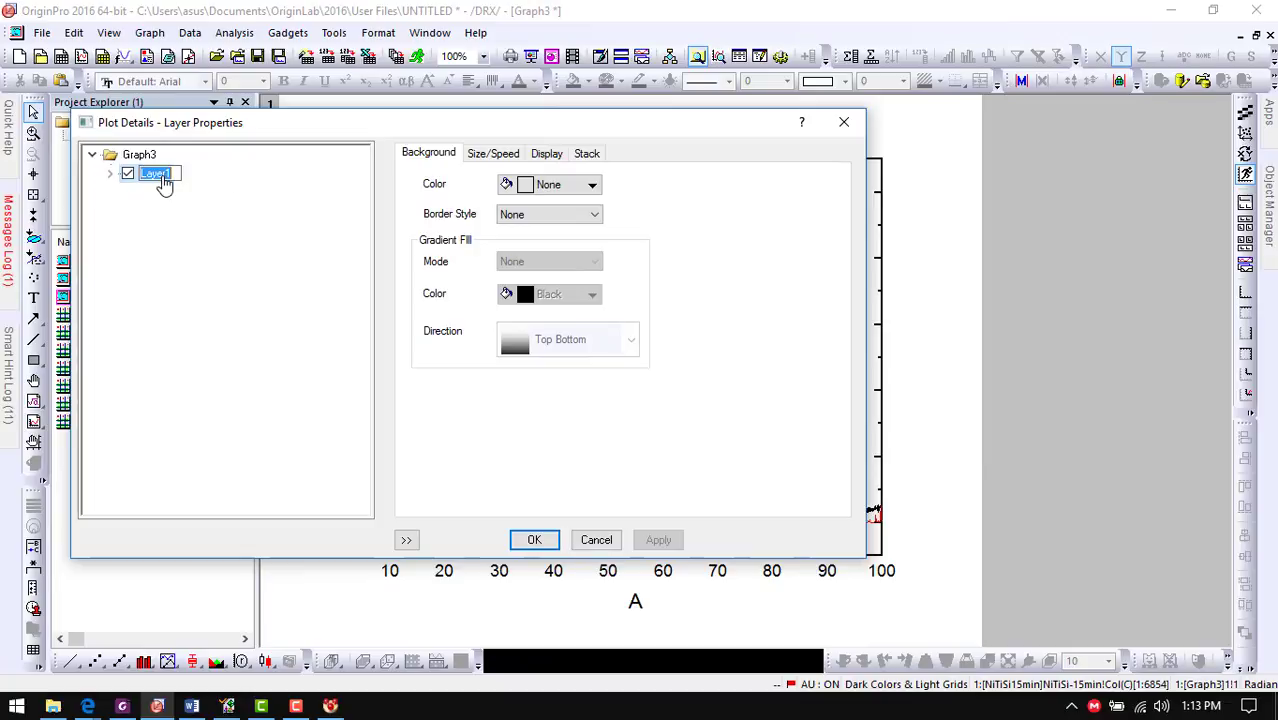
pyautogui.click(586, 155)
pyautogui.moveTo(730, 121); pyautogui.dragTo(317, 82)
pyautogui.click(52, 227)
pyautogui.click(166, 228)
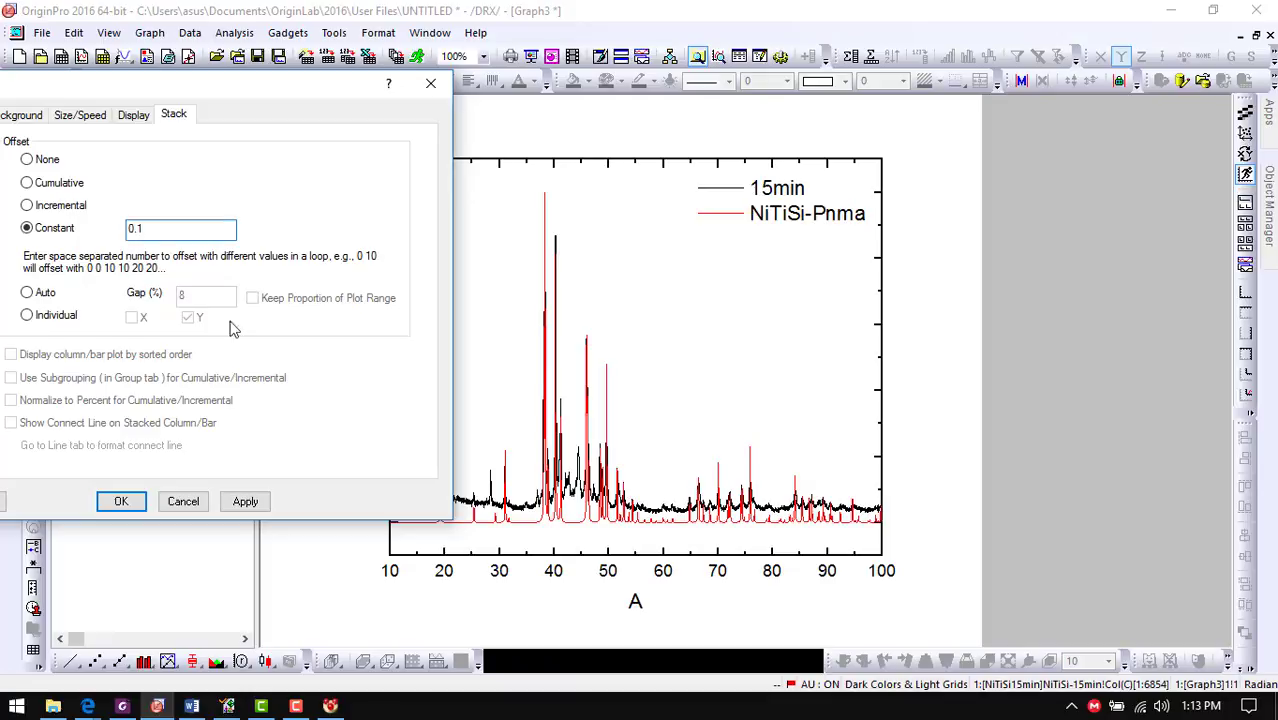
pyautogui.click(251, 503)
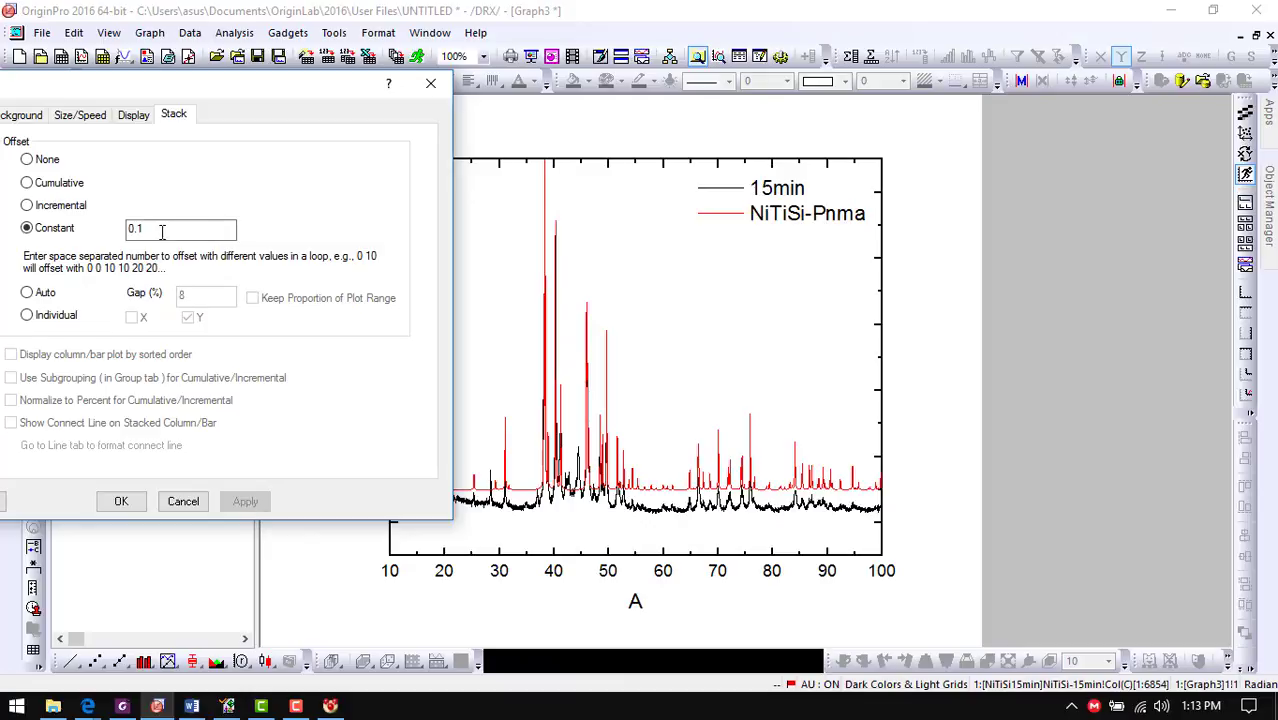
# Change Layer1's constant stack offset to -0.1 so the NiTiSi-Pnma pattern is shifted downward
pyautogui.click(133, 230)
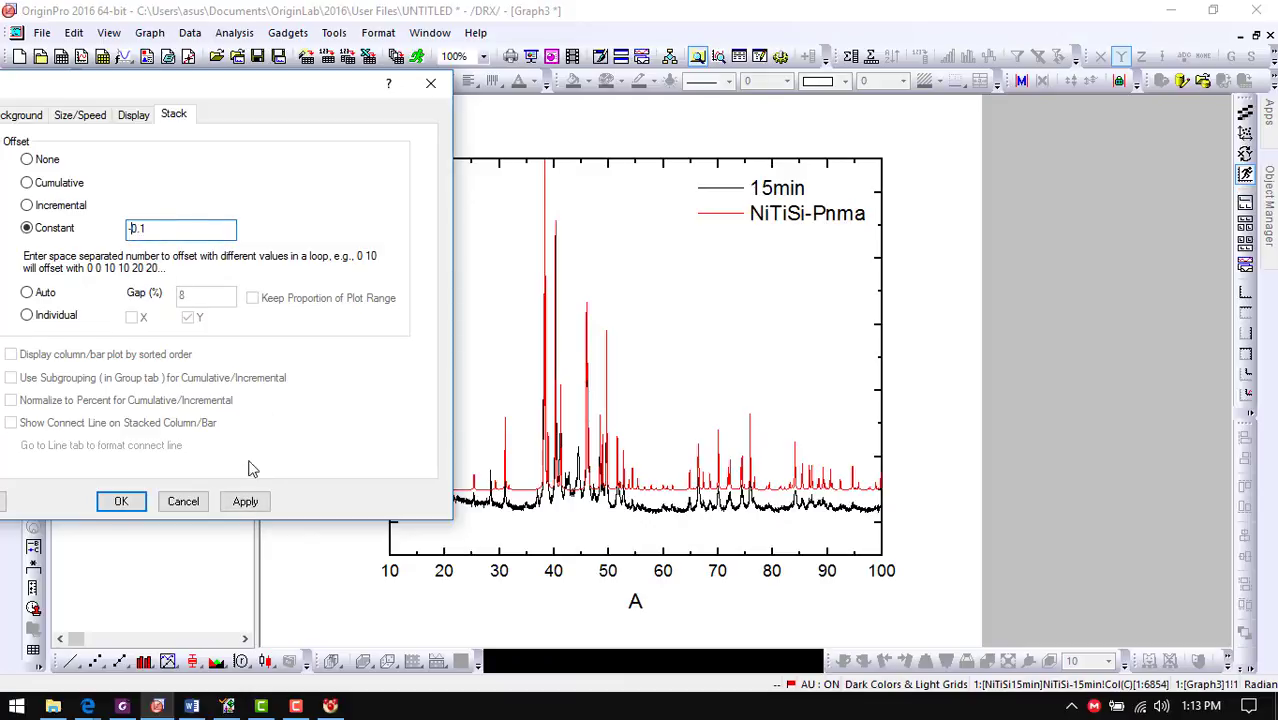
pyautogui.click(250, 502)
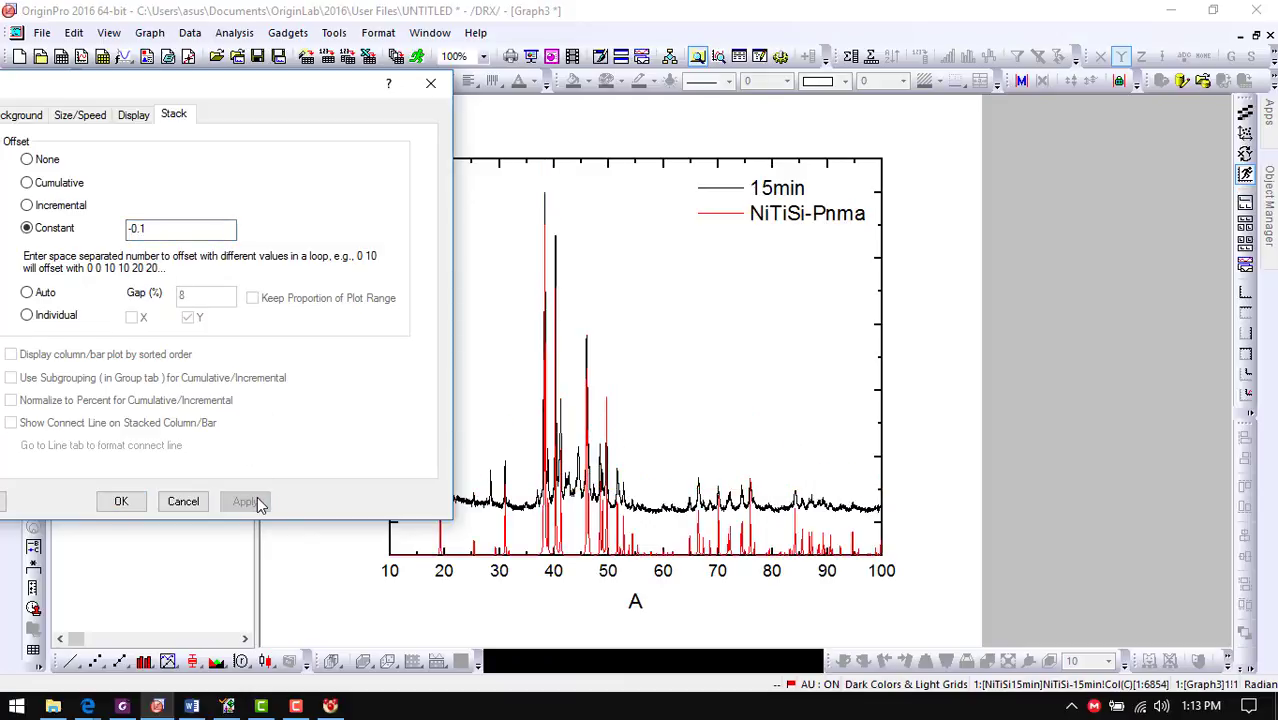
pyautogui.click(122, 502)
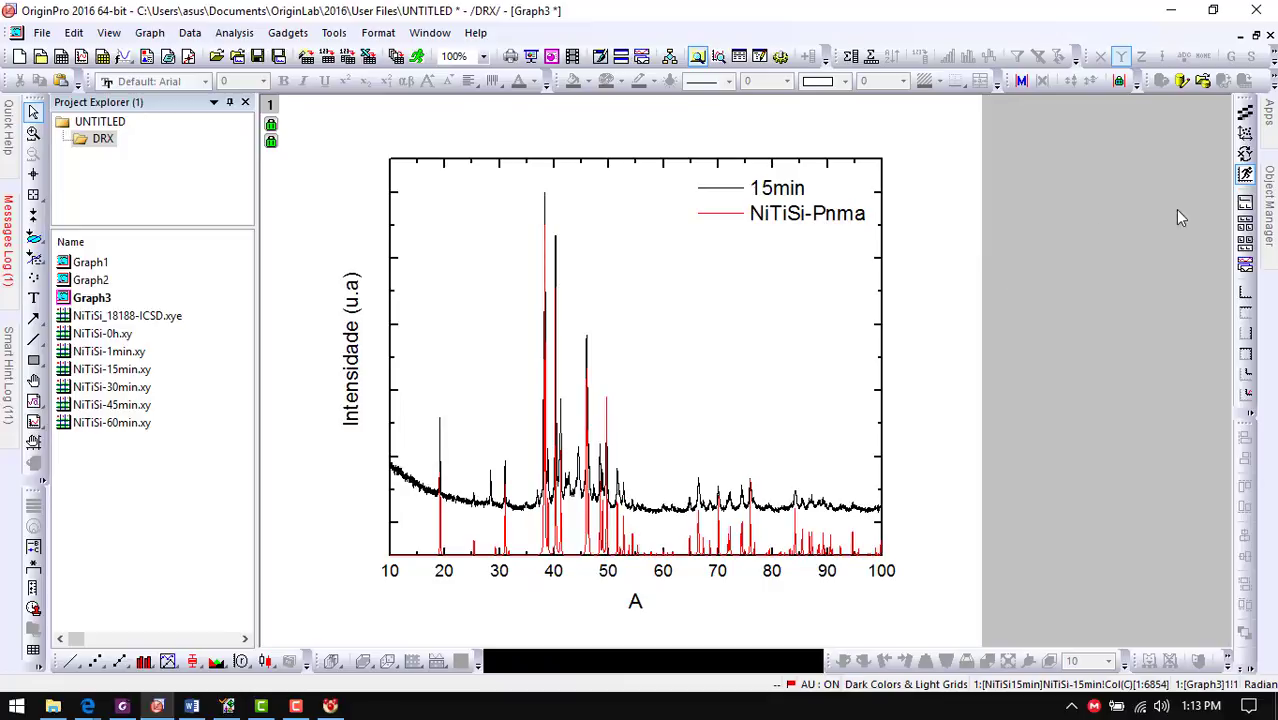
# Rescale both axes to show all the data, and set the X axis scale from 10 to 100
pyautogui.click(1246, 138)
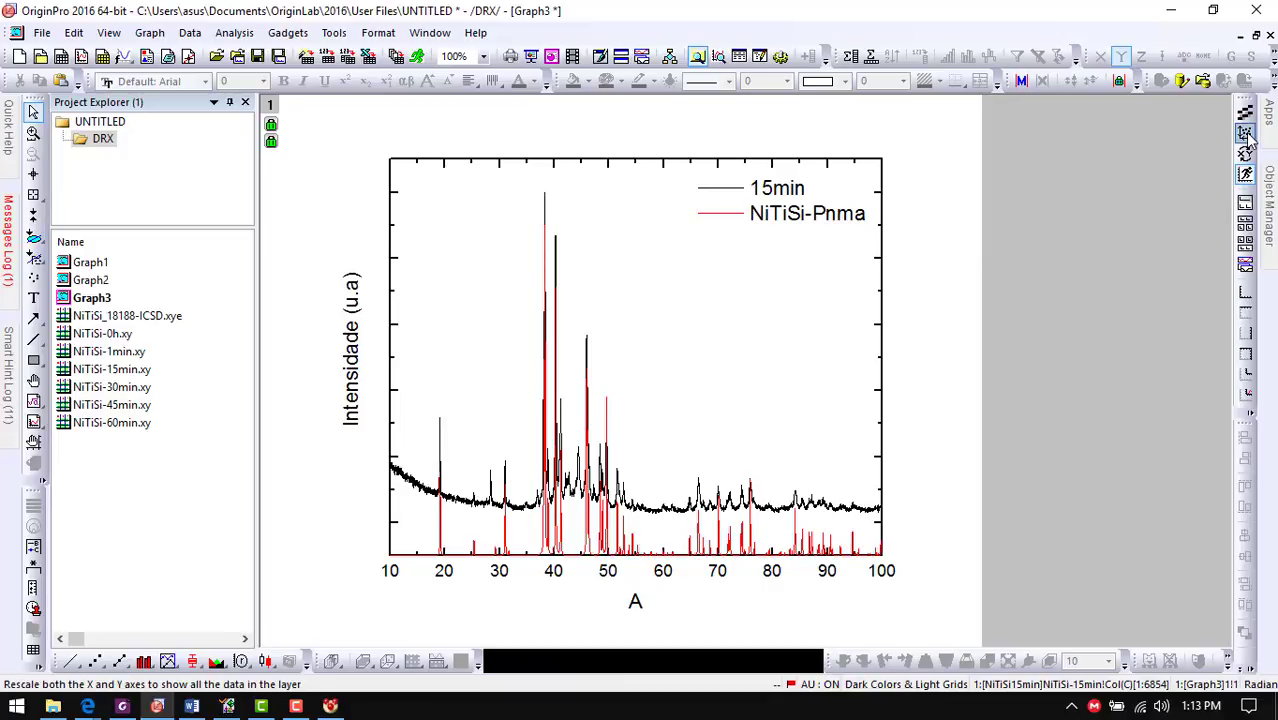
pyautogui.doubleClick(588, 567)
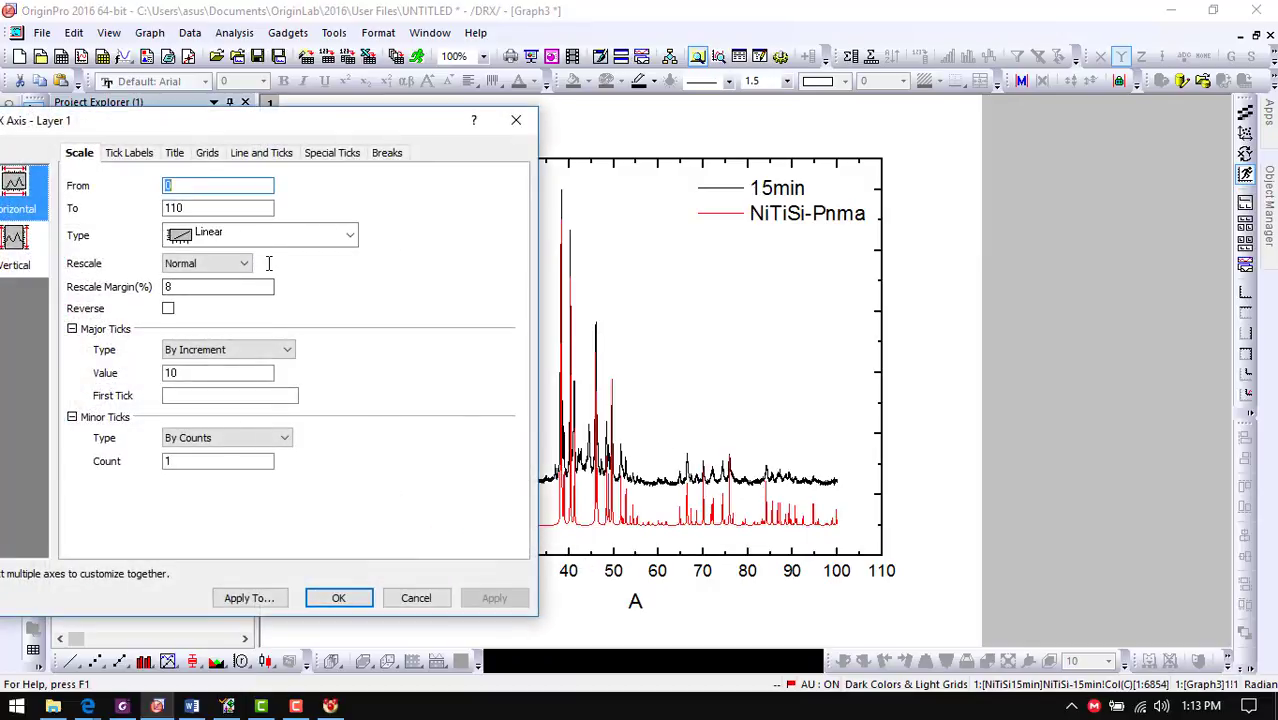
pyautogui.write('10')
pyautogui.press('Tab')
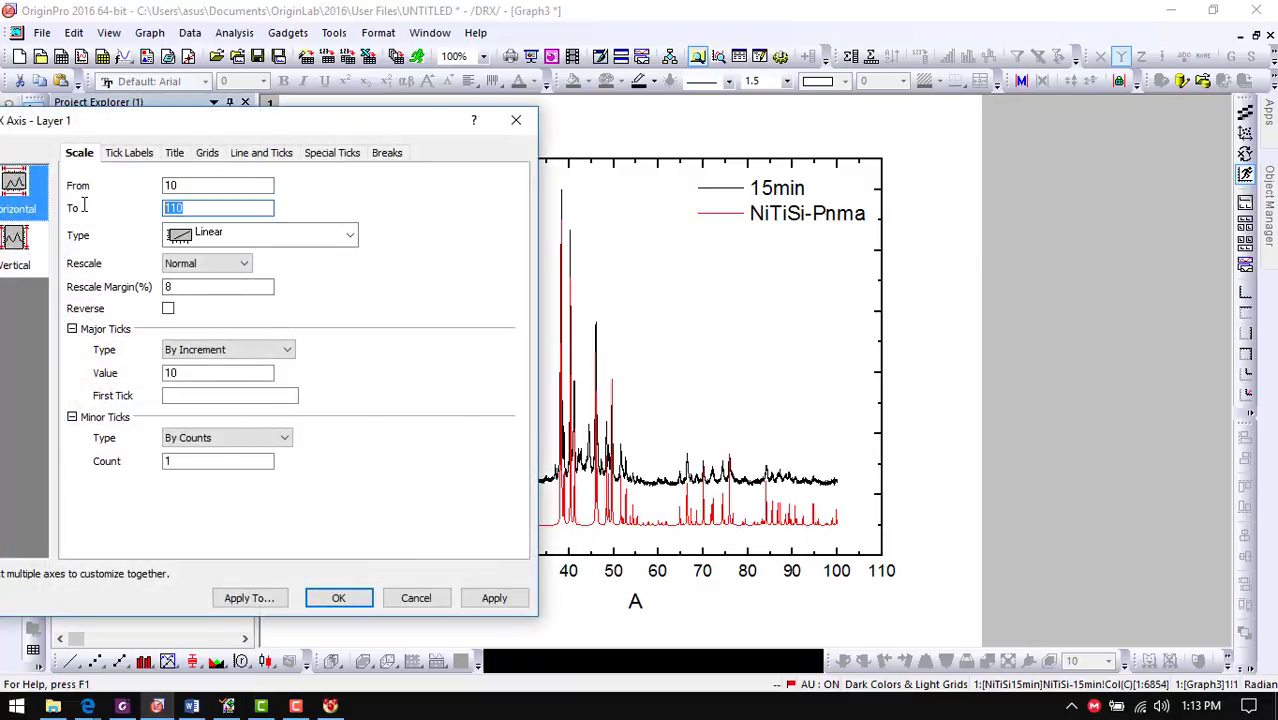
pyautogui.write('100')
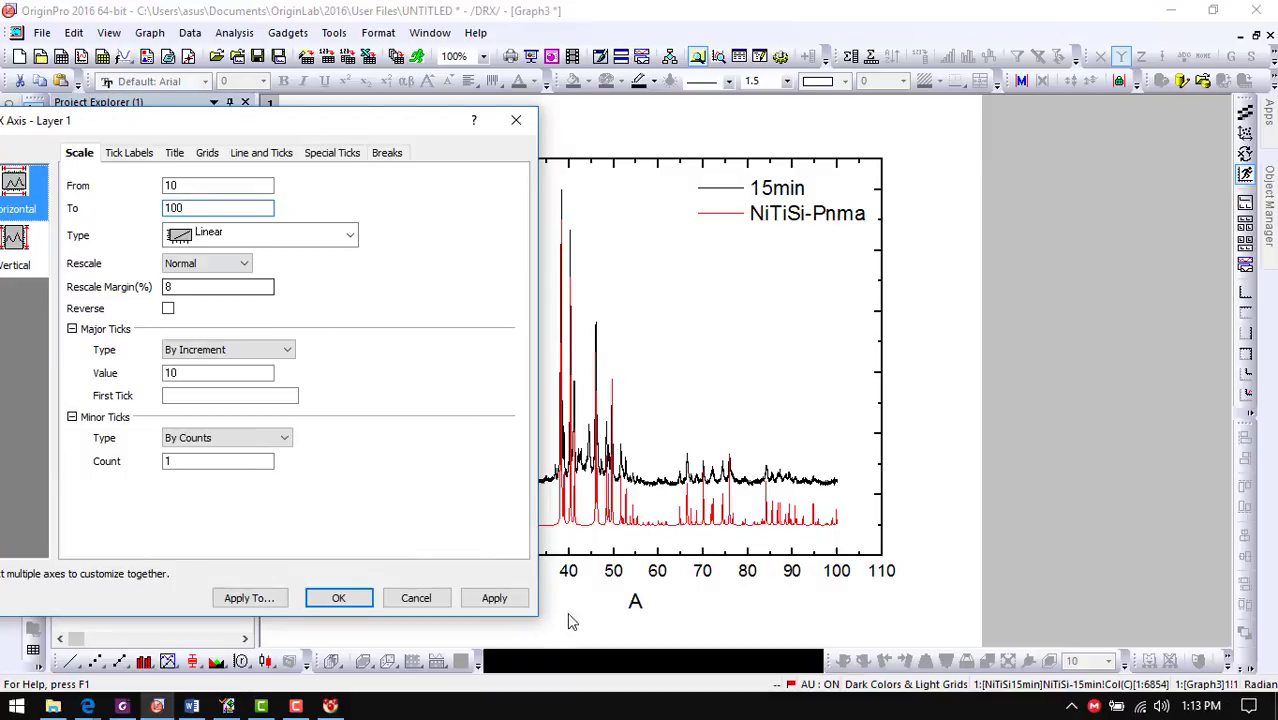
pyautogui.click(494, 598)
pyautogui.click(339, 598)
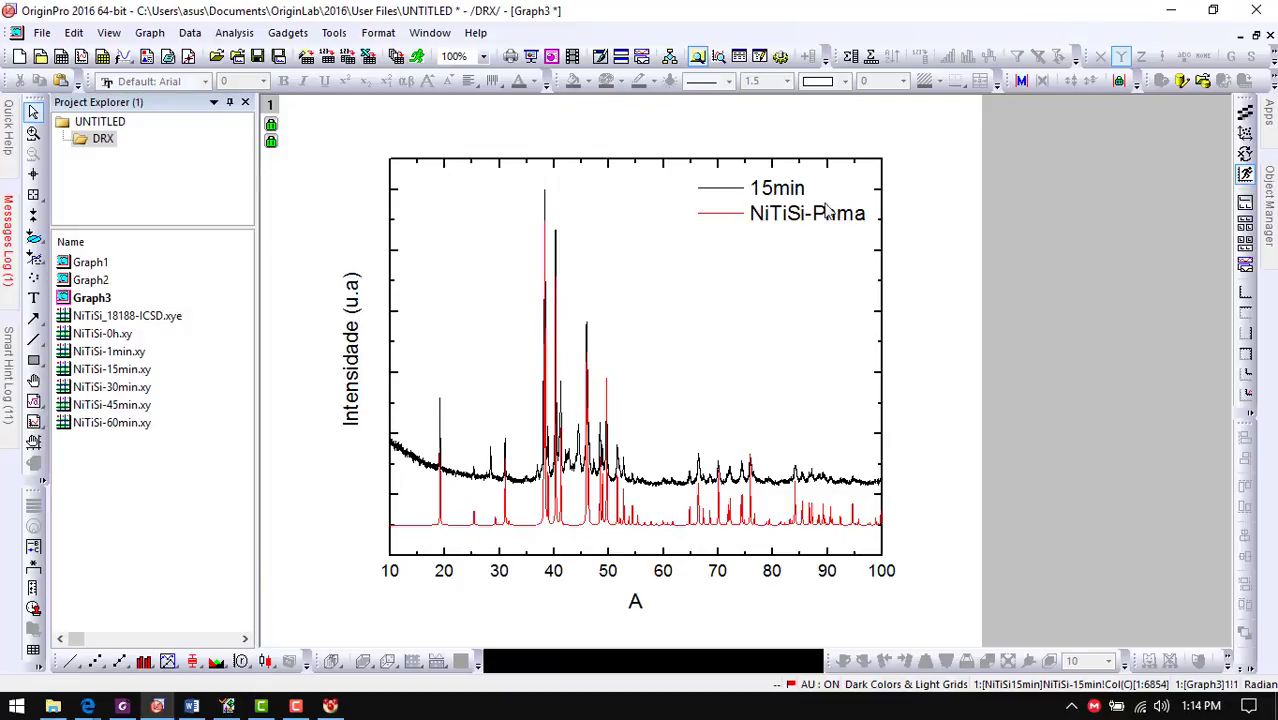
# Fit the Graph3 page to its layers with Tight margin control, adjusting both height and width
pyautogui.click(378, 32)
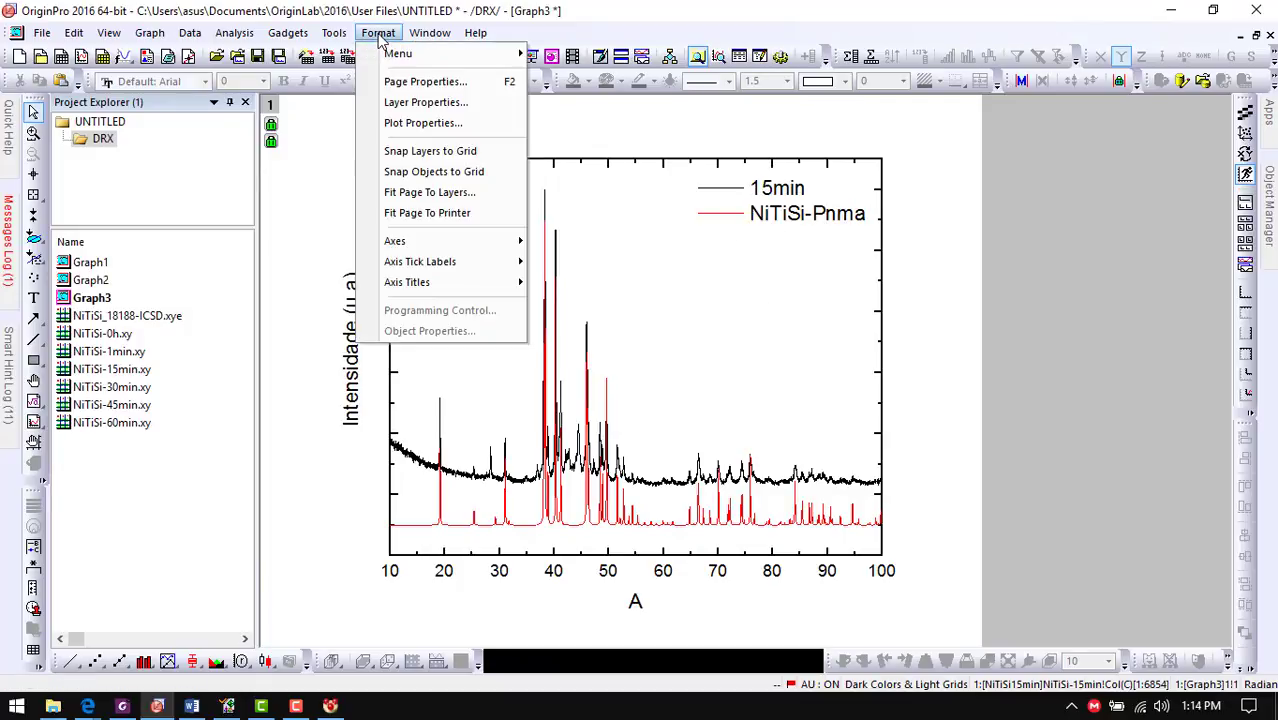
pyautogui.click(415, 193)
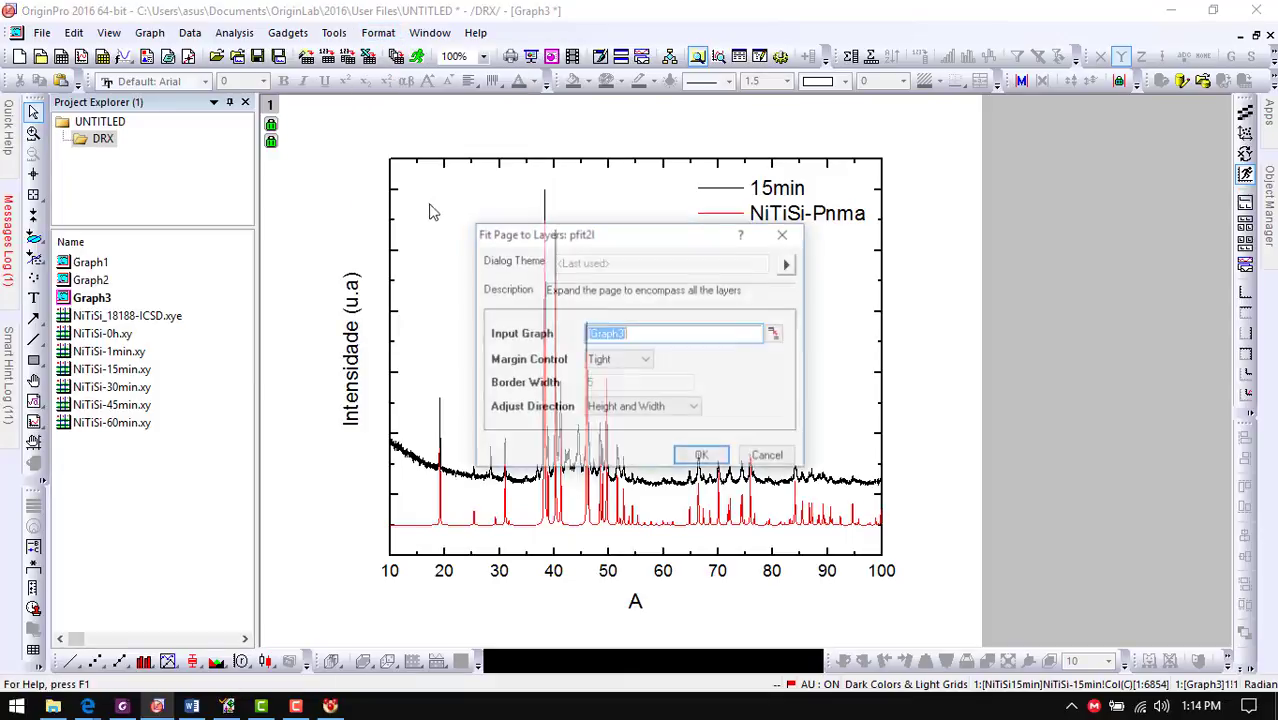
pyautogui.click(700, 457)
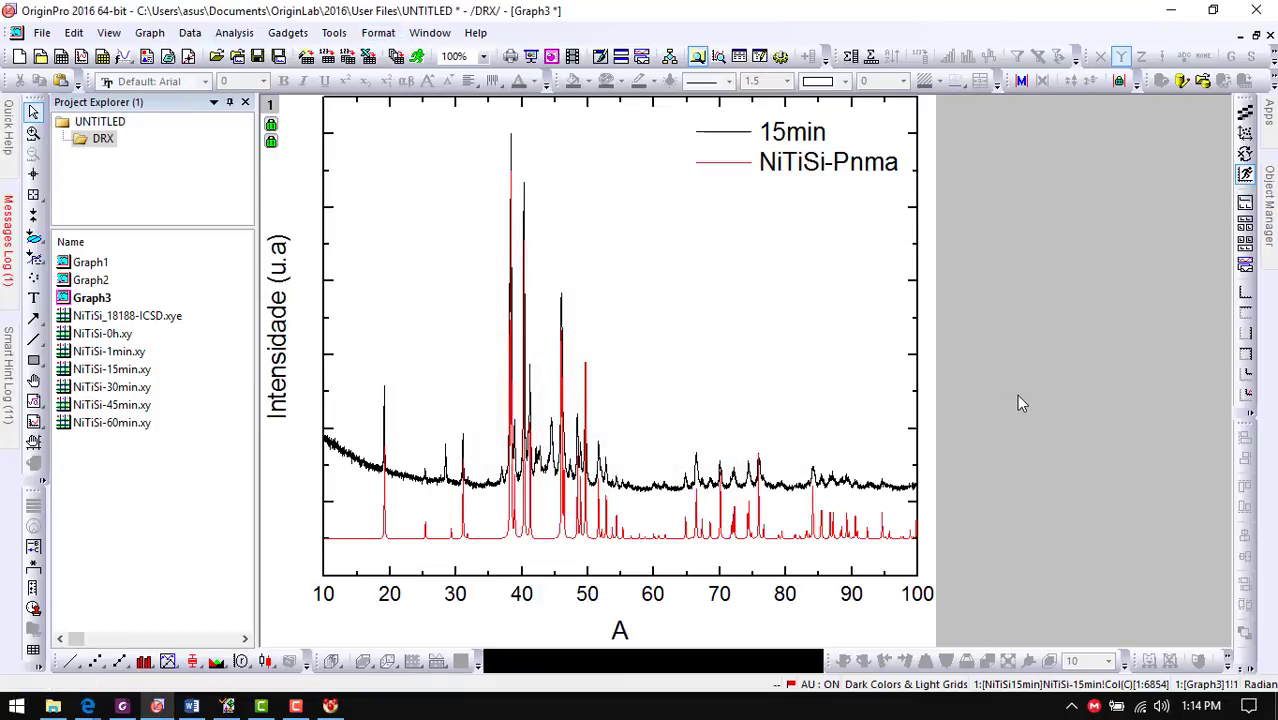
# Switch to Mercury, display the simulated powder pattern of 18188-ICSD, and zoom in on the peak near 19° 2 theta to examine its hkl indices
pyautogui.click(330, 706)
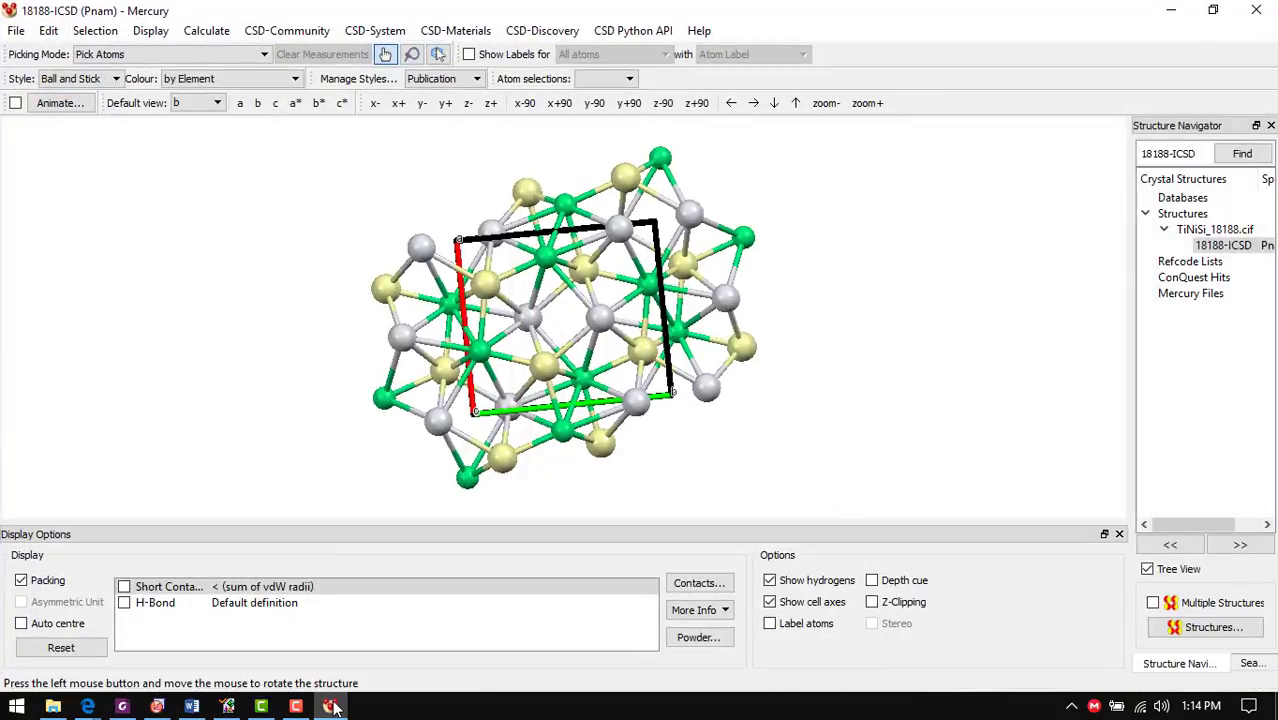
pyautogui.click(697, 638)
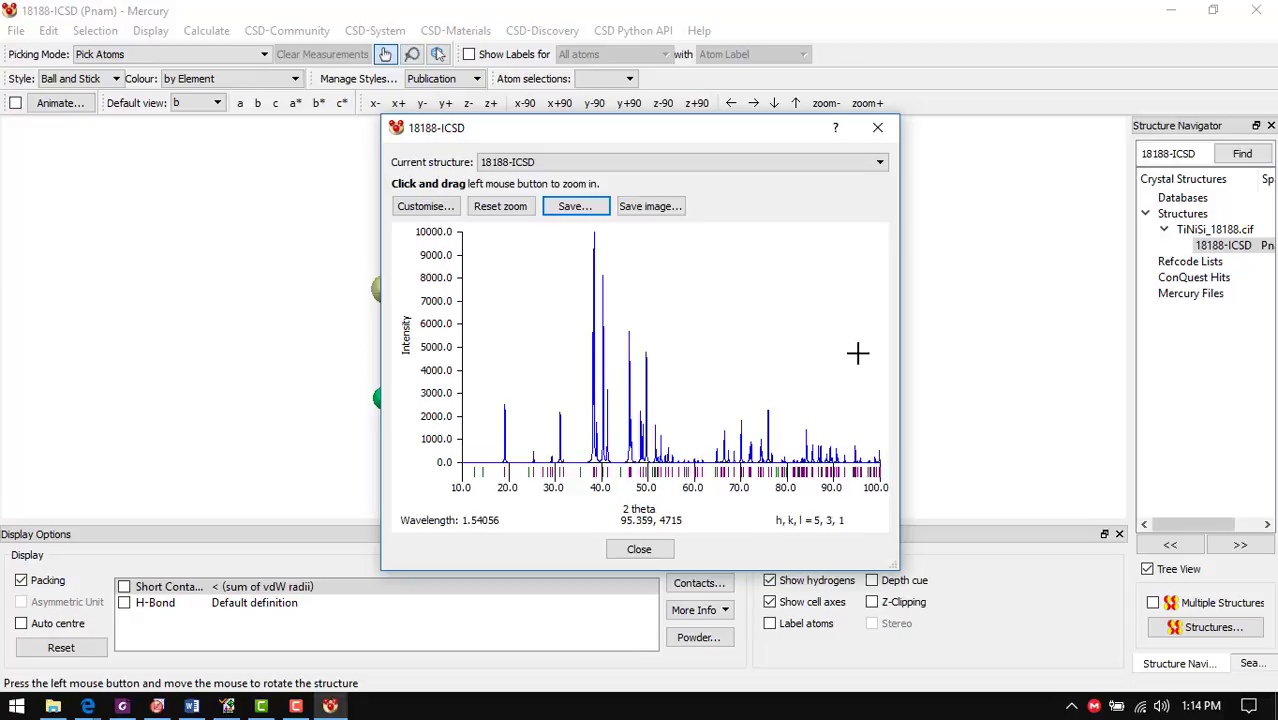
pyautogui.moveTo(522, 369); pyautogui.dragTo(528, 490)
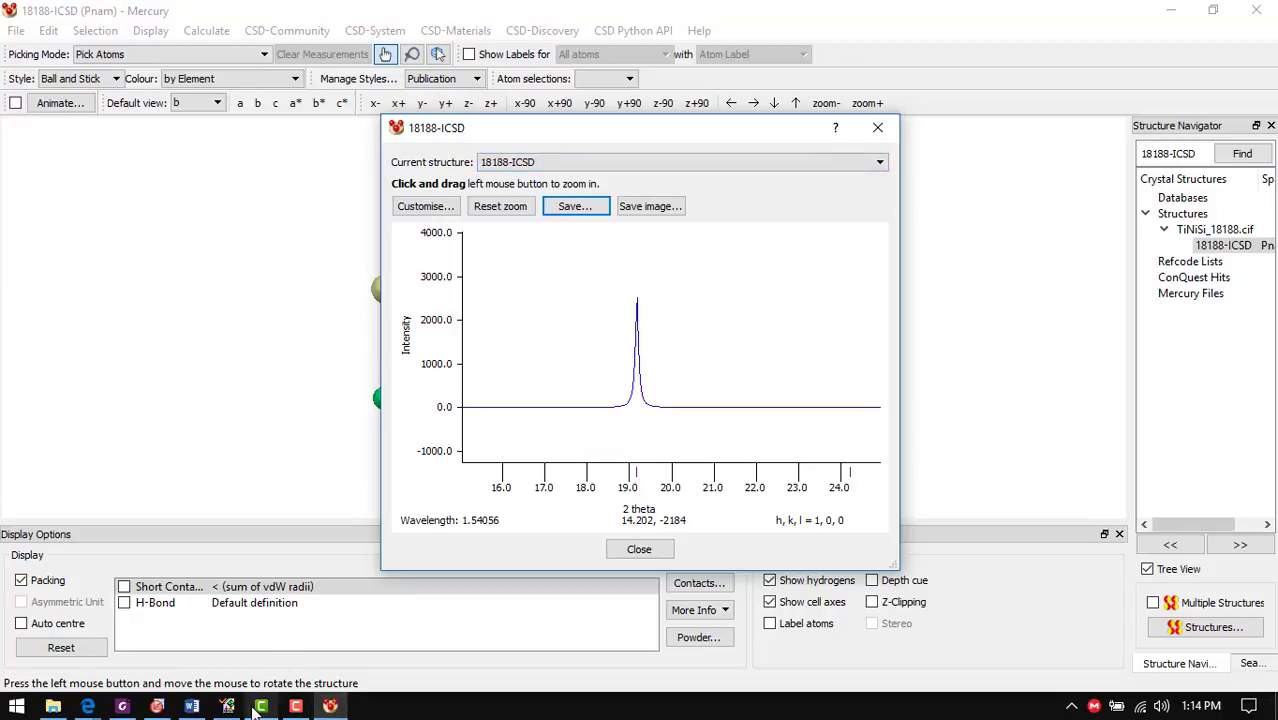
# Switch to OriginPro and add a "<110>" text label above the first tall peak near 19° in Graph3
pyautogui.click(192, 706)
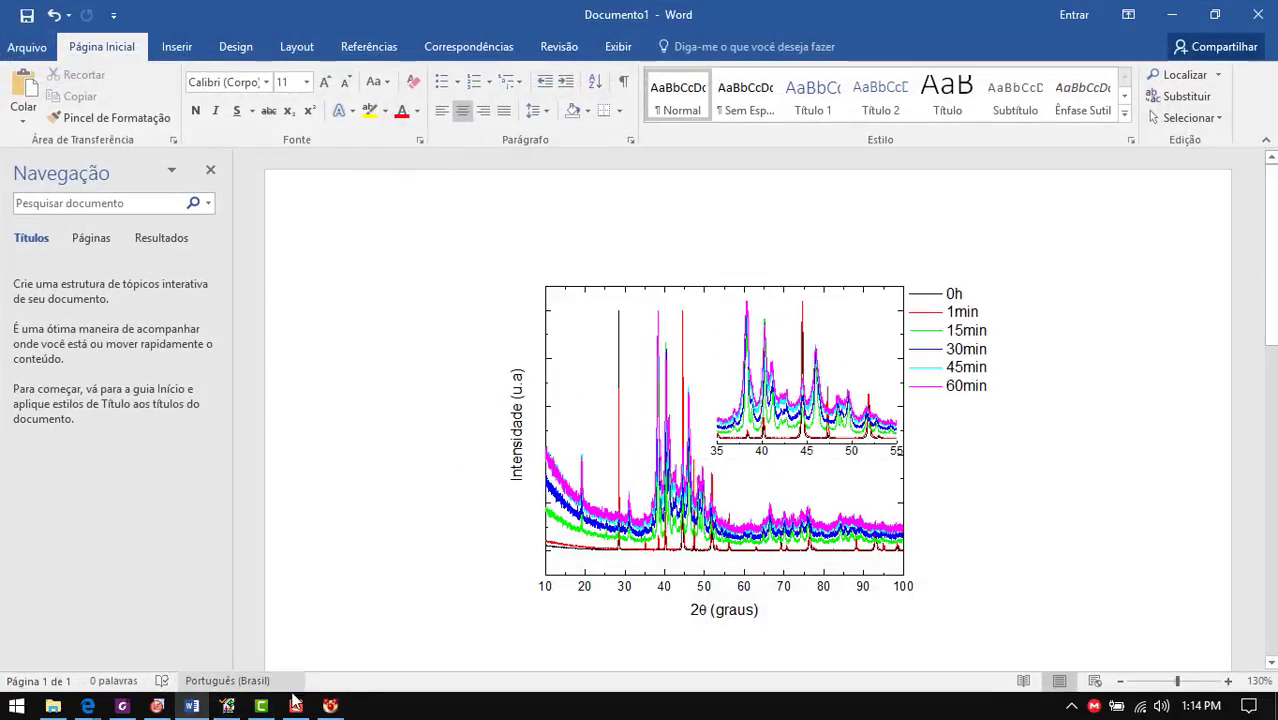
pyautogui.click(160, 706)
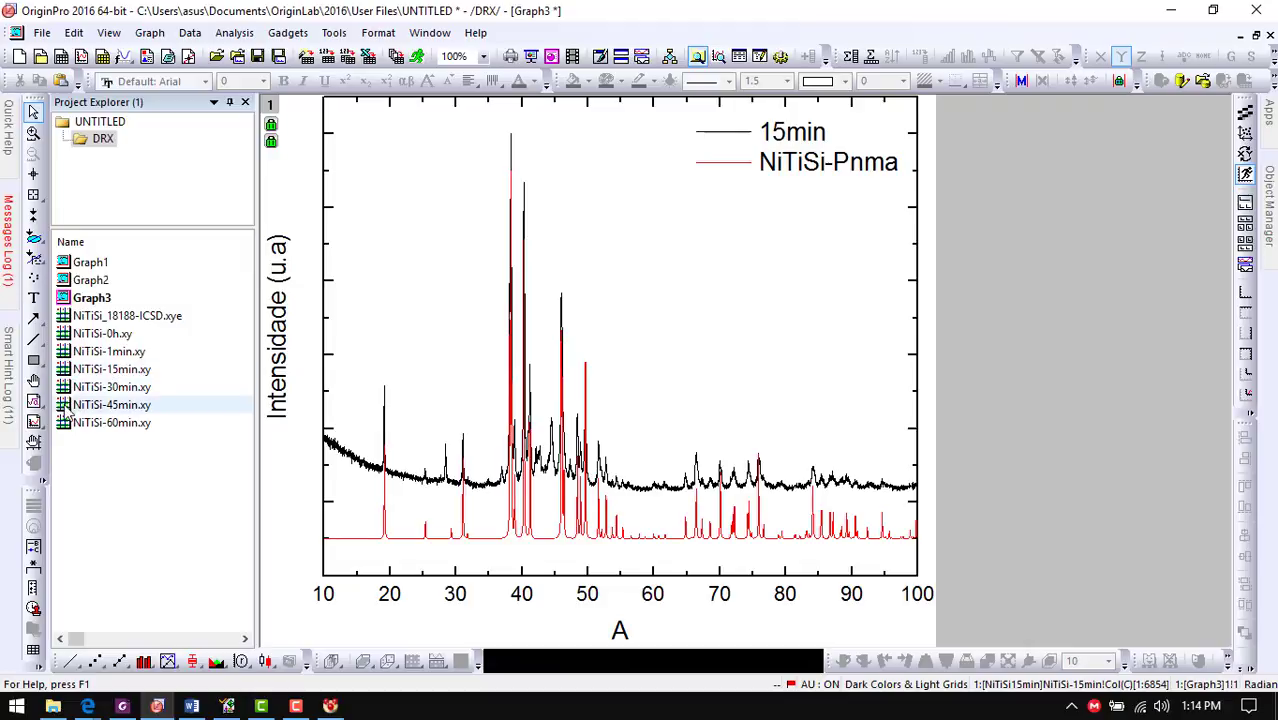
pyautogui.click(33, 297)
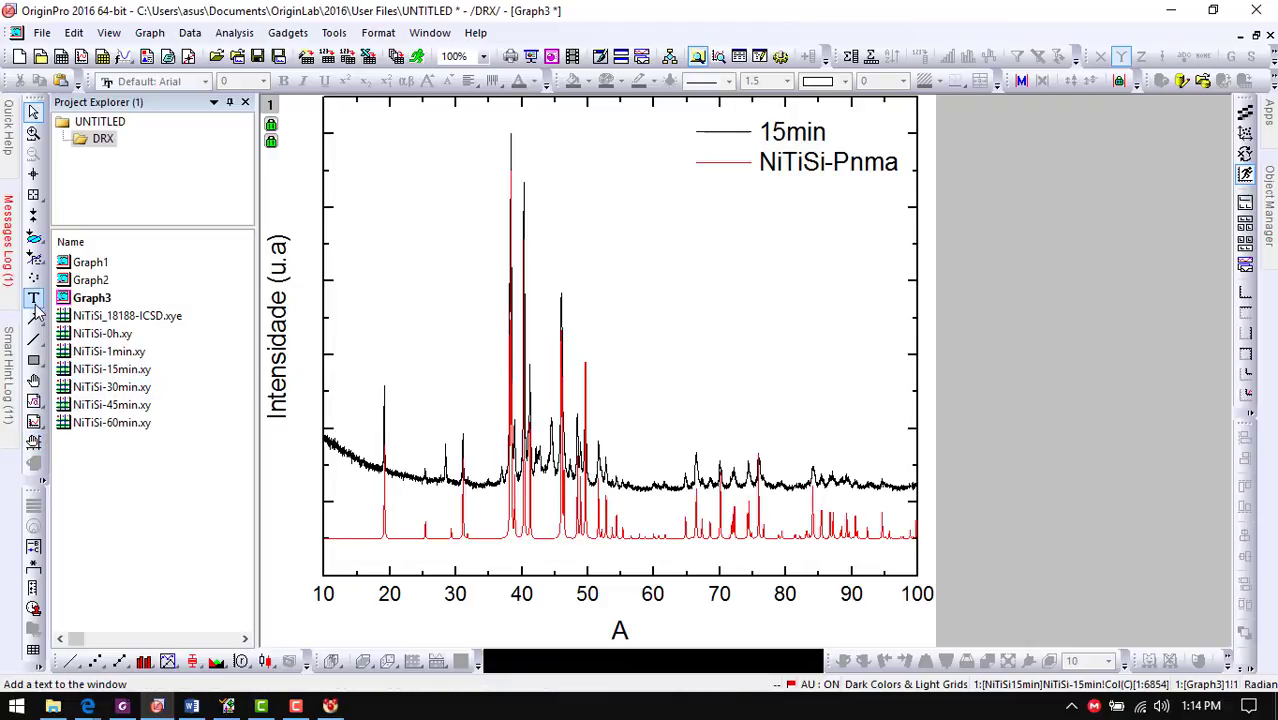
pyautogui.click(384, 362)
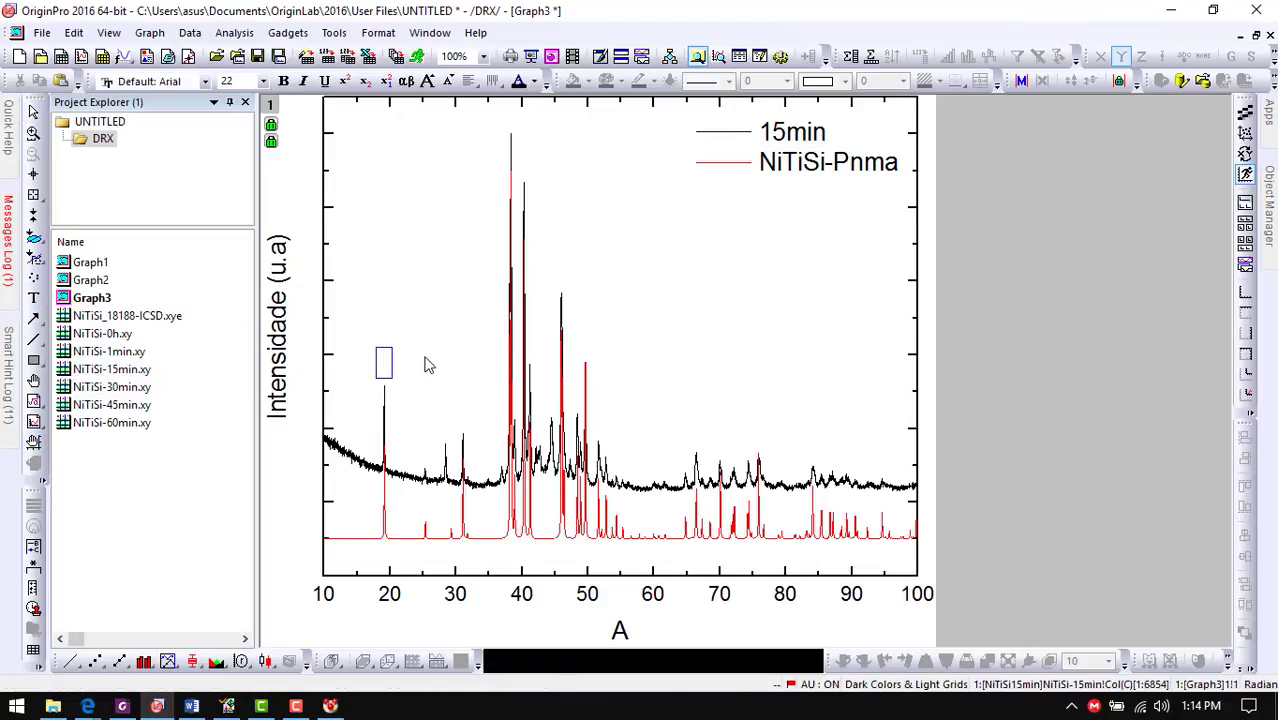
pyautogui.write('110')
pyautogui.press('Home')
pyautogui.write('<')
pyautogui.press('End')
pyautogui.write('>')
# Append "NiTiSi" as a subscript to the <110> label and center the label above the peak near 19°
pyautogui.click(367, 86)
pyautogui.write('NiT')
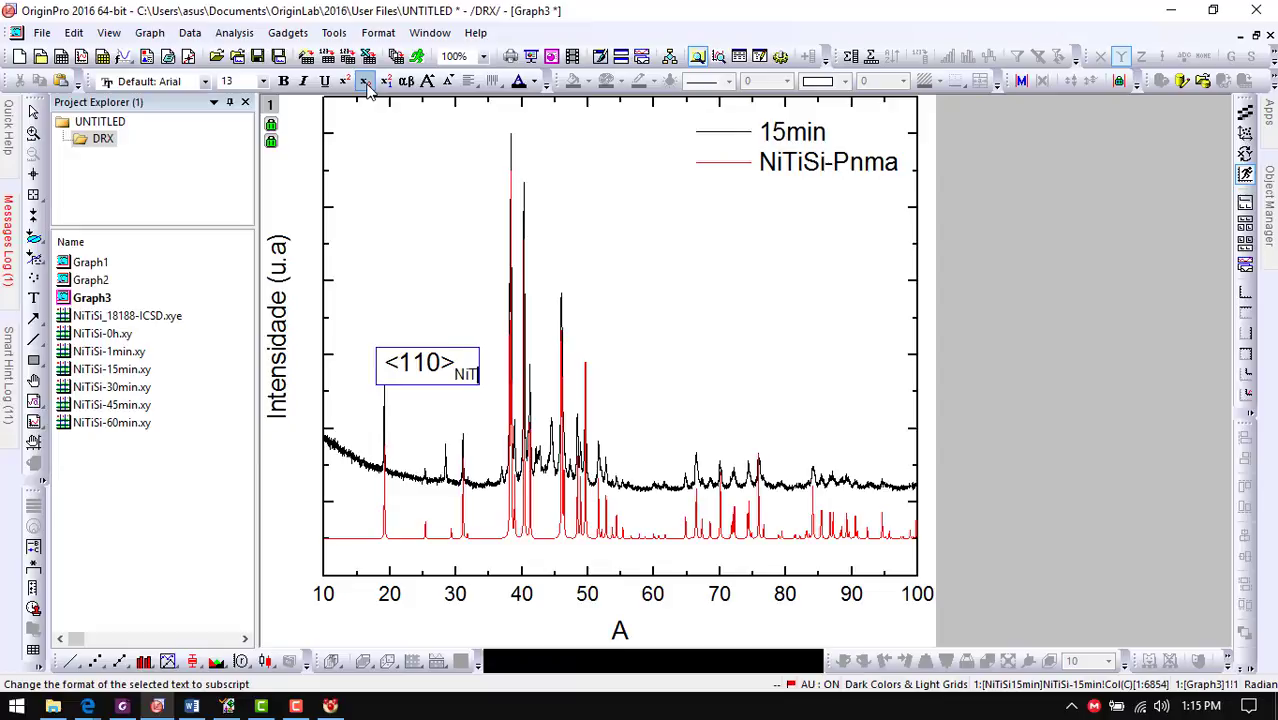
pyautogui.write('iSi')
pyautogui.click(724, 316)
pyautogui.click(422, 372)
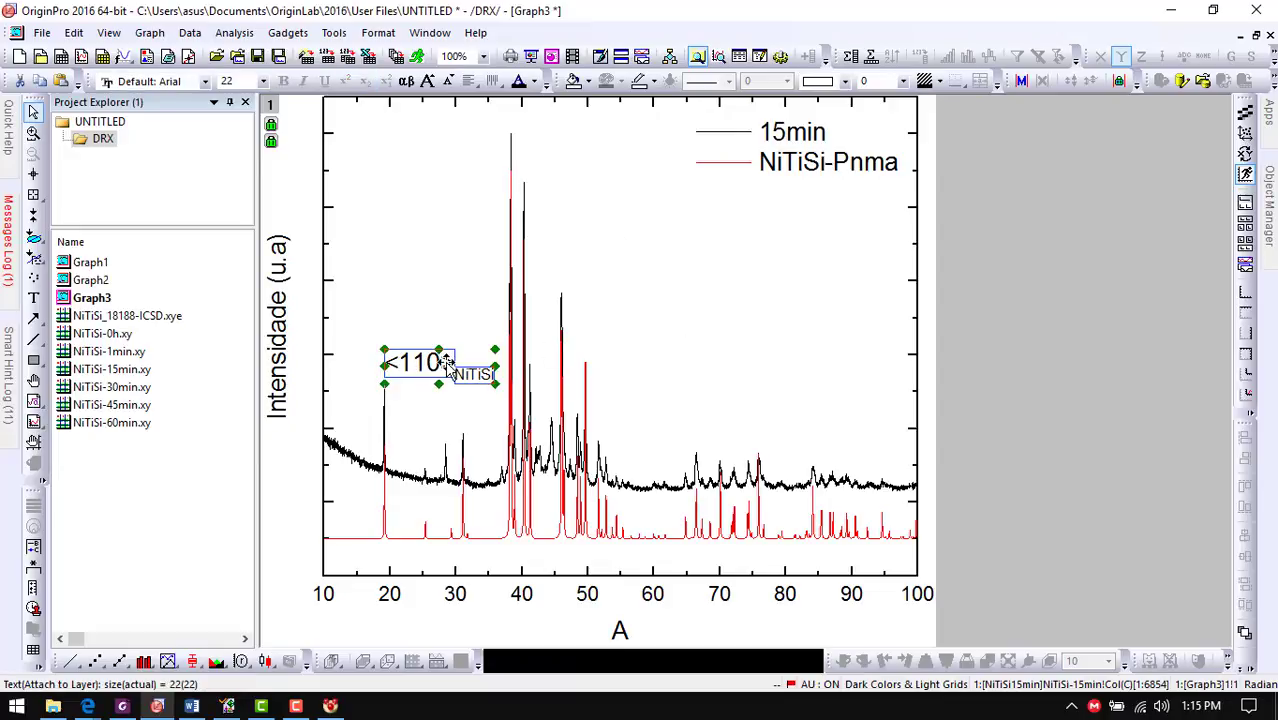
pyautogui.moveTo(448, 364); pyautogui.dragTo(417, 357)
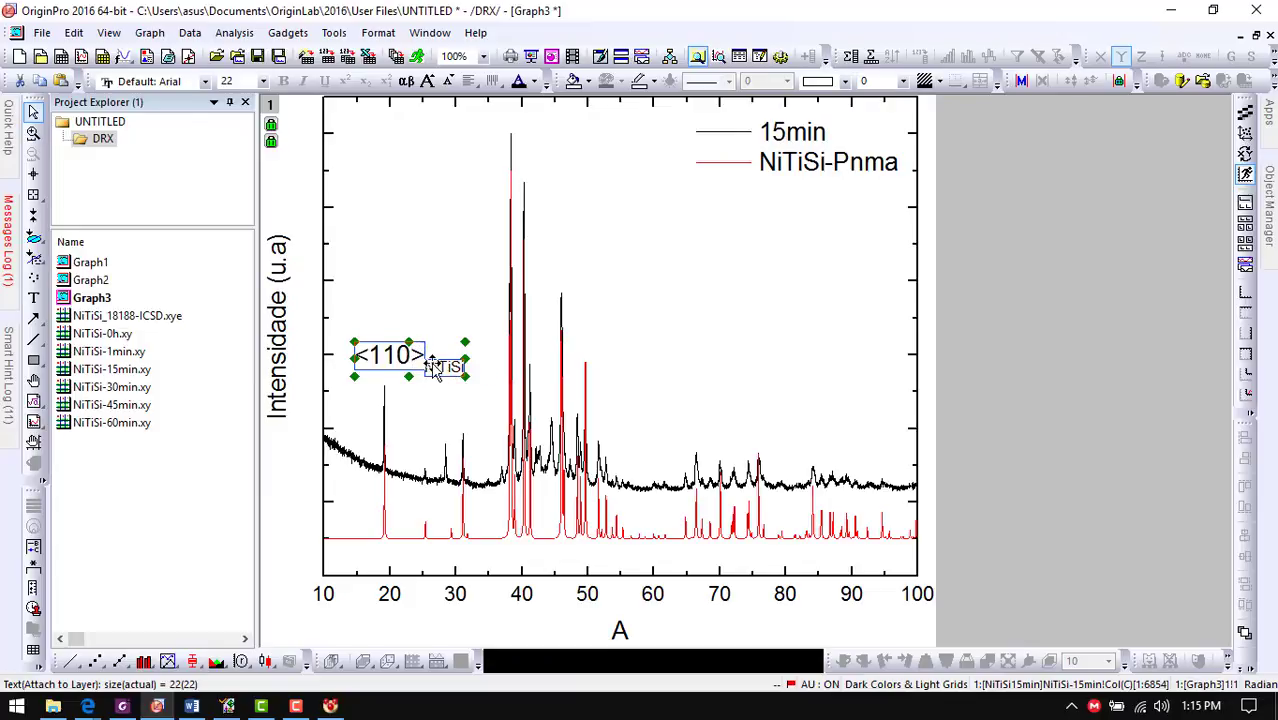
pyautogui.click(448, 393)
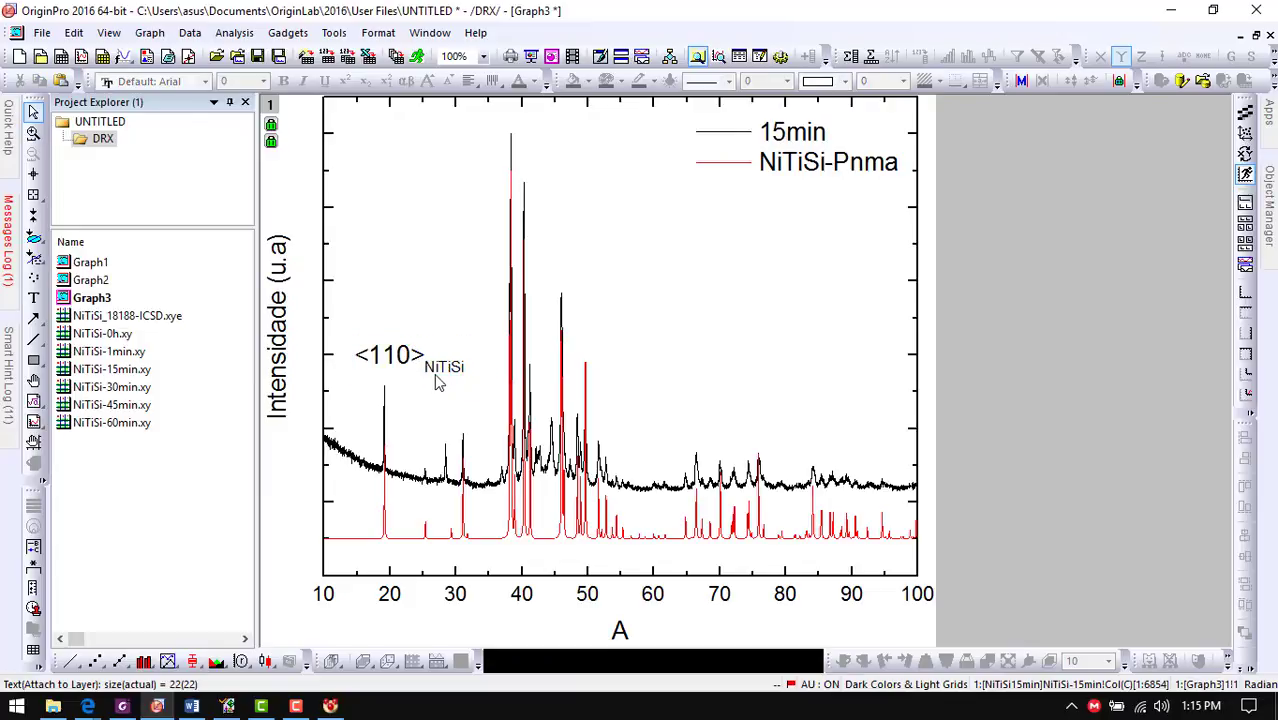
# Rotate the <110> NiTiSi label by 90 degrees and place it directly above the peak near 19°
pyautogui.click(399, 365)
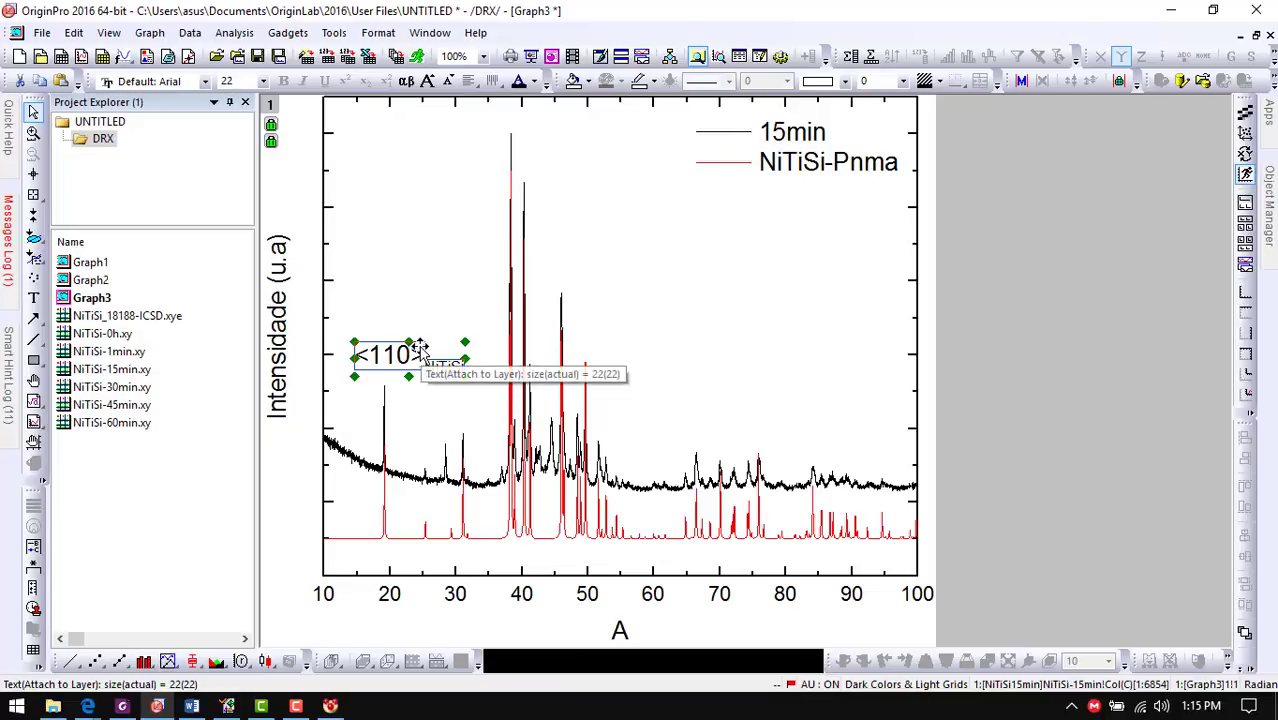
pyautogui.doubleClick(419, 352)
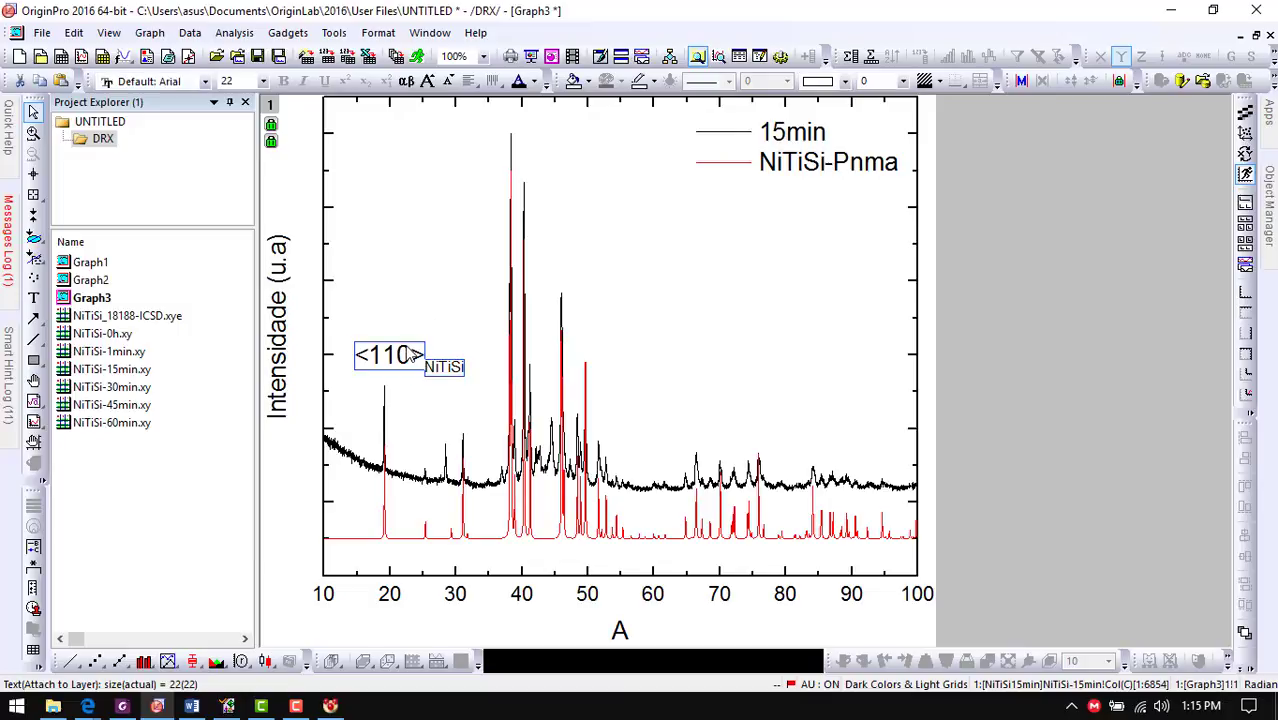
pyautogui.click(414, 352)
pyautogui.rightClick(412, 353)
pyautogui.click(497, 545)
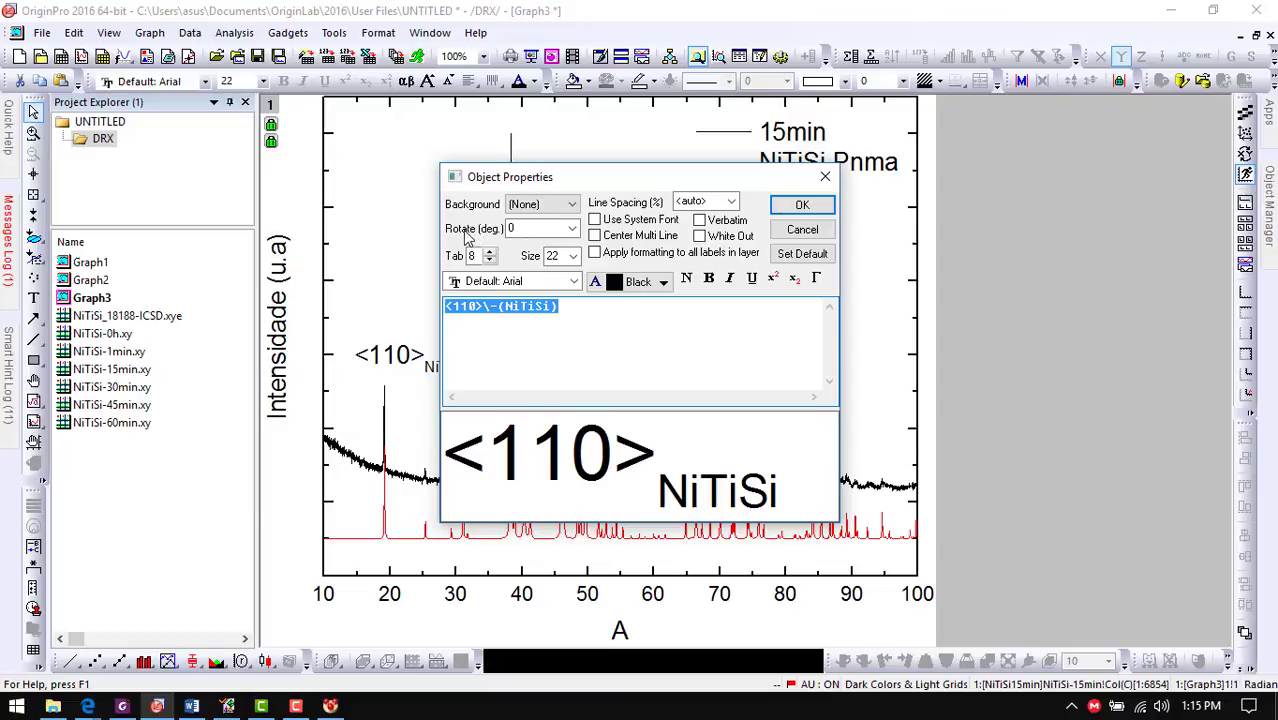
pyautogui.click(572, 229)
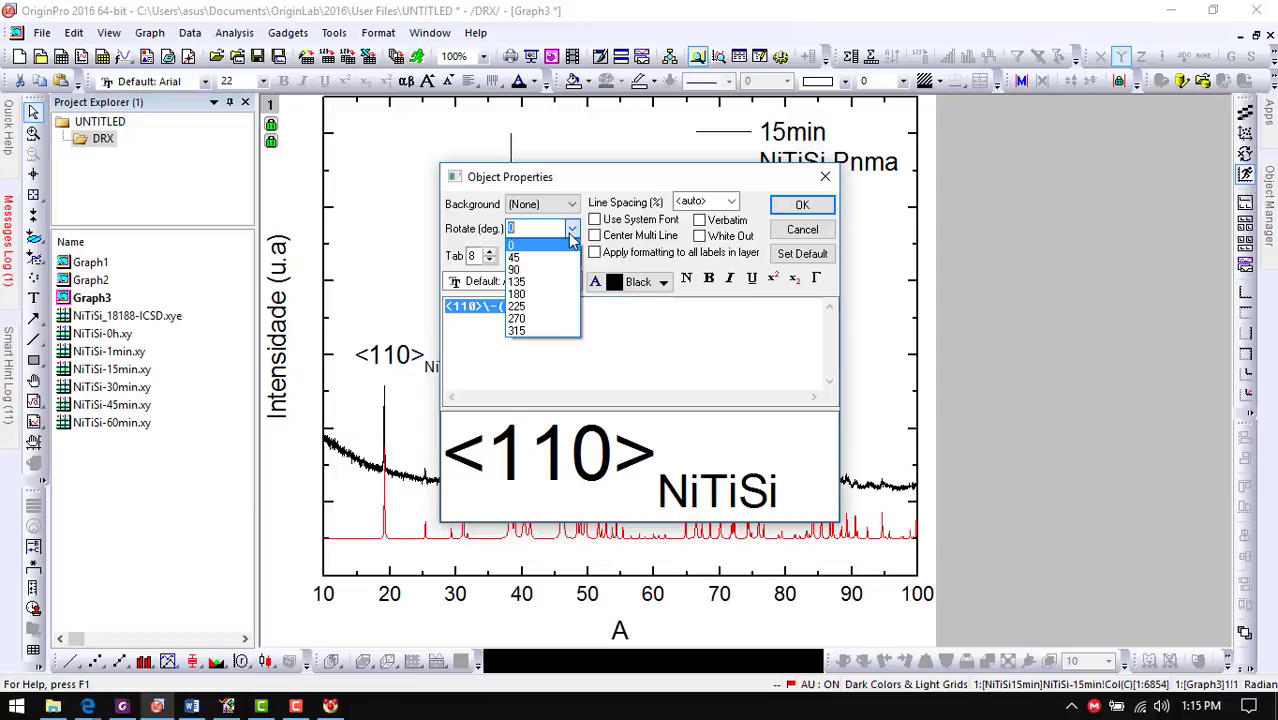
pyautogui.click(552, 270)
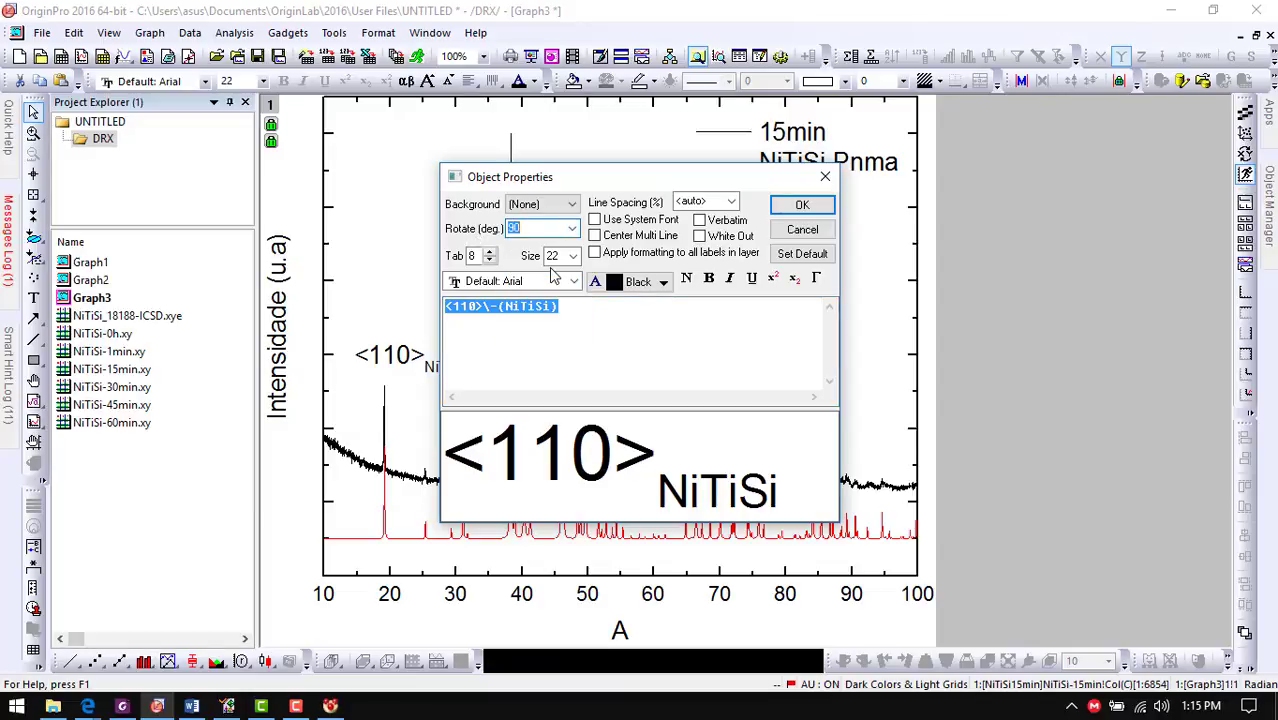
pyautogui.click(802, 204)
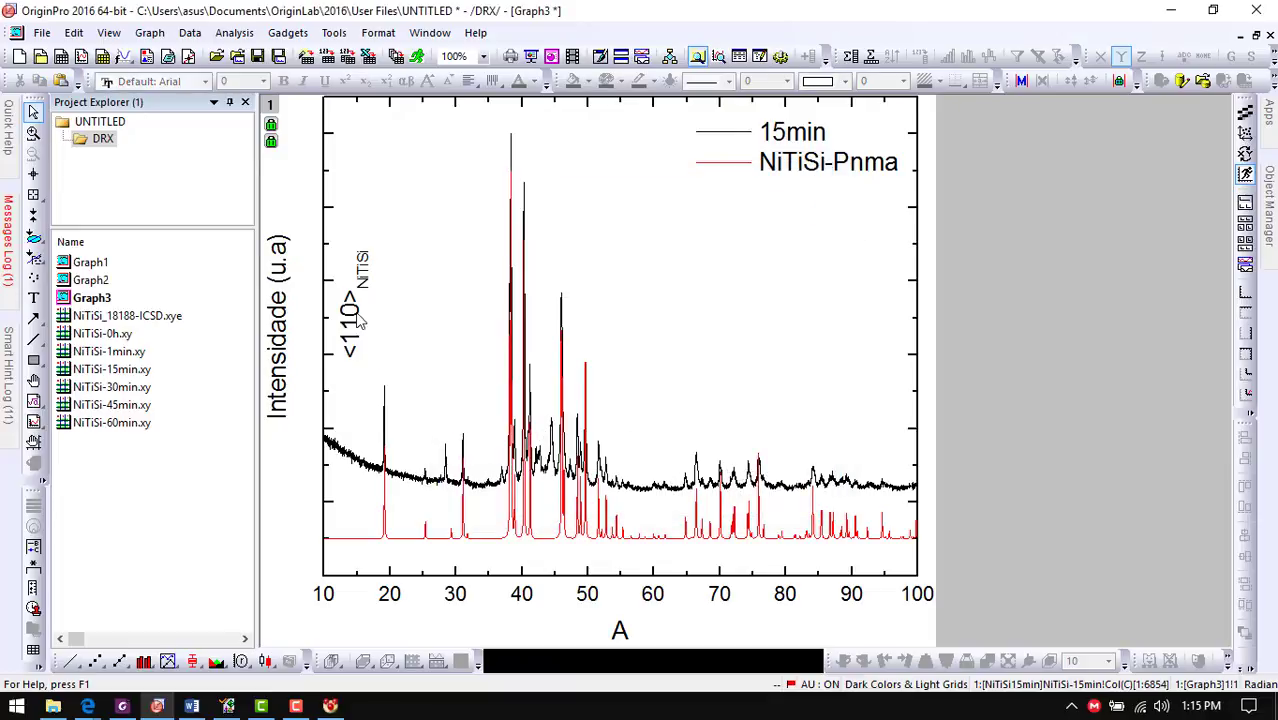
pyautogui.click(360, 325)
pyautogui.moveTo(385, 342); pyautogui.dragTo(390, 348)
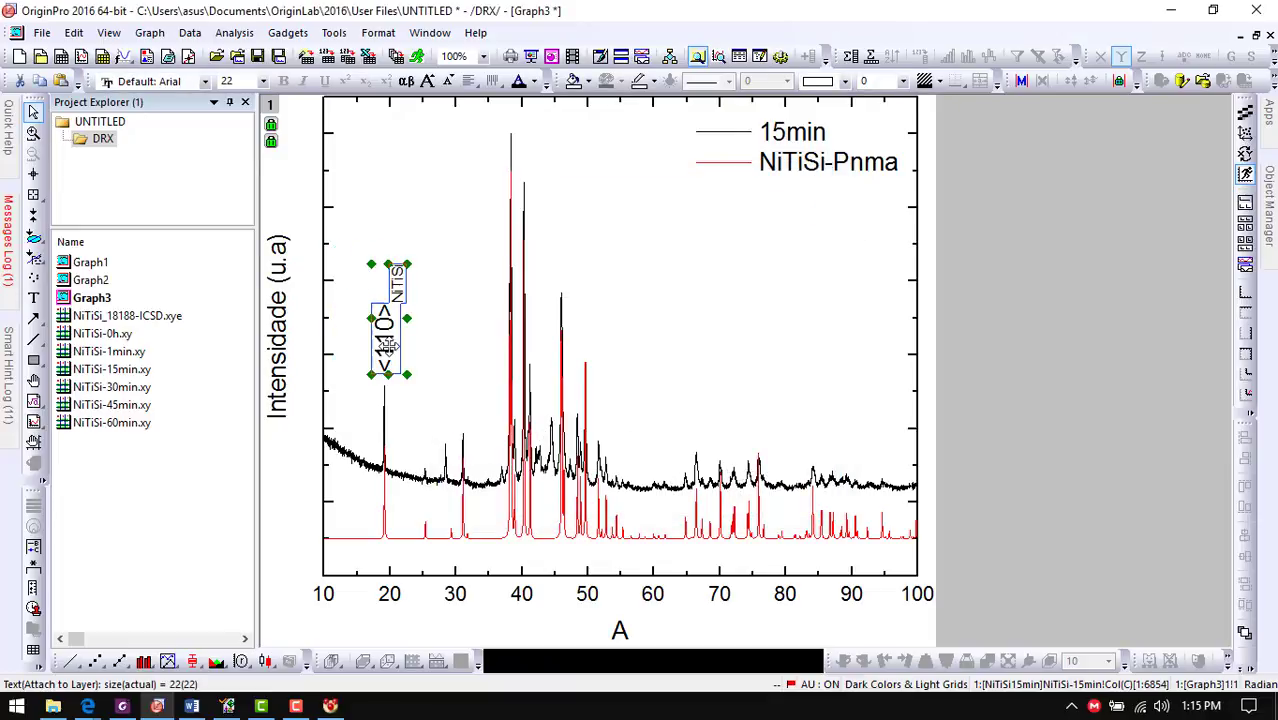
# Delete the rotated <110> NiTiSi label from Graph3
pyautogui.click(436, 368)
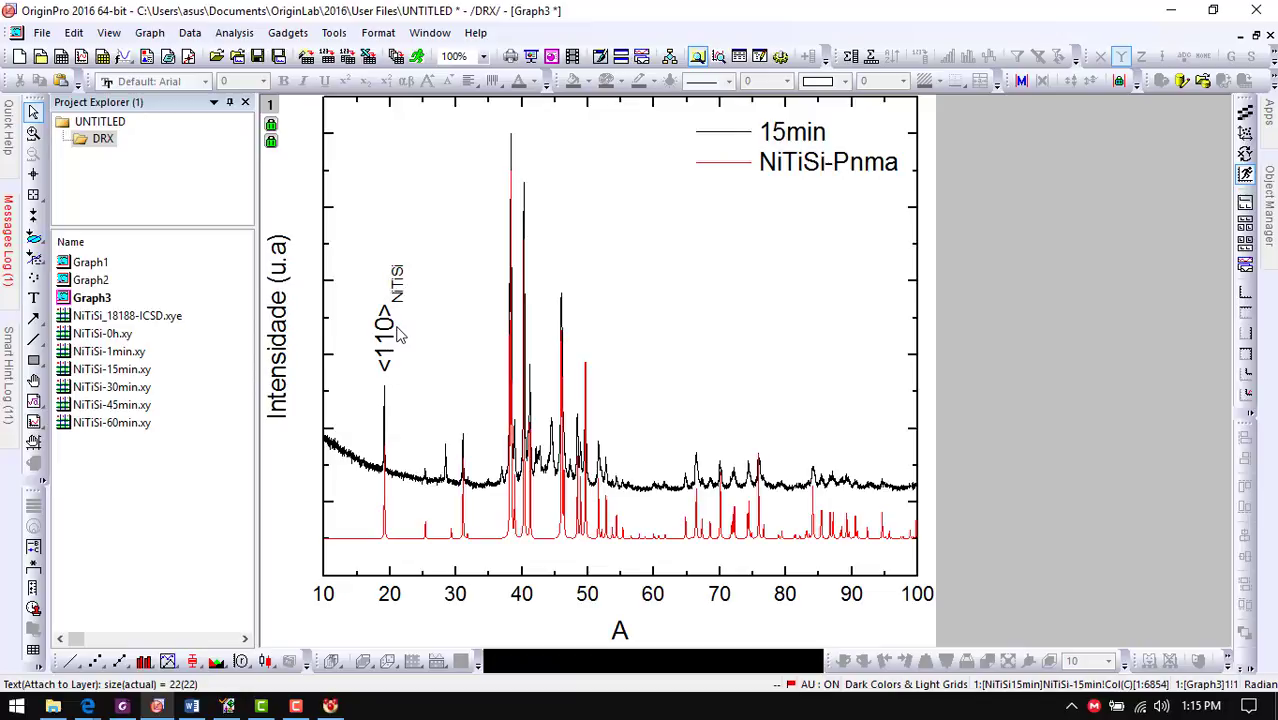
pyautogui.click(396, 336)
pyautogui.press('Delete')
# Switch to Mercury, examine the hkl indices of the peaks from 37° to 42° and near 19° 2 theta, and close the powder pattern
pyautogui.click(330, 706)
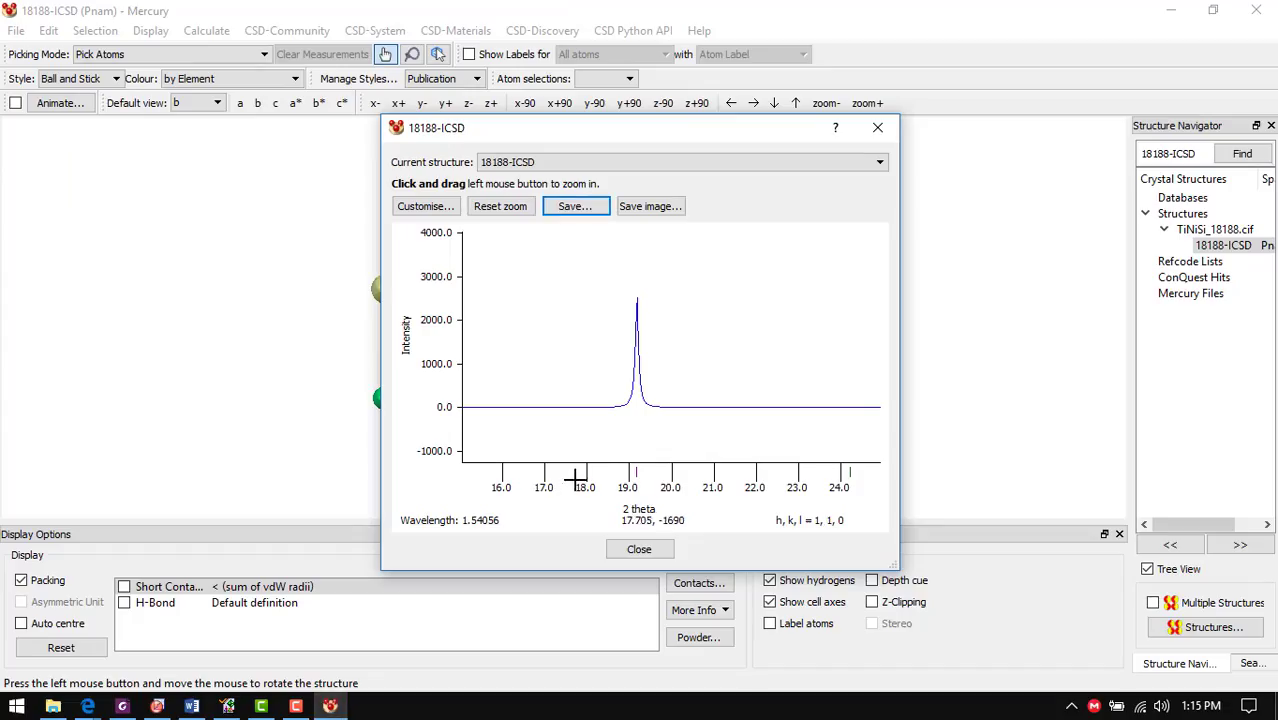
pyautogui.click(517, 221)
pyautogui.moveTo(585, 229); pyautogui.dragTo(615, 461)
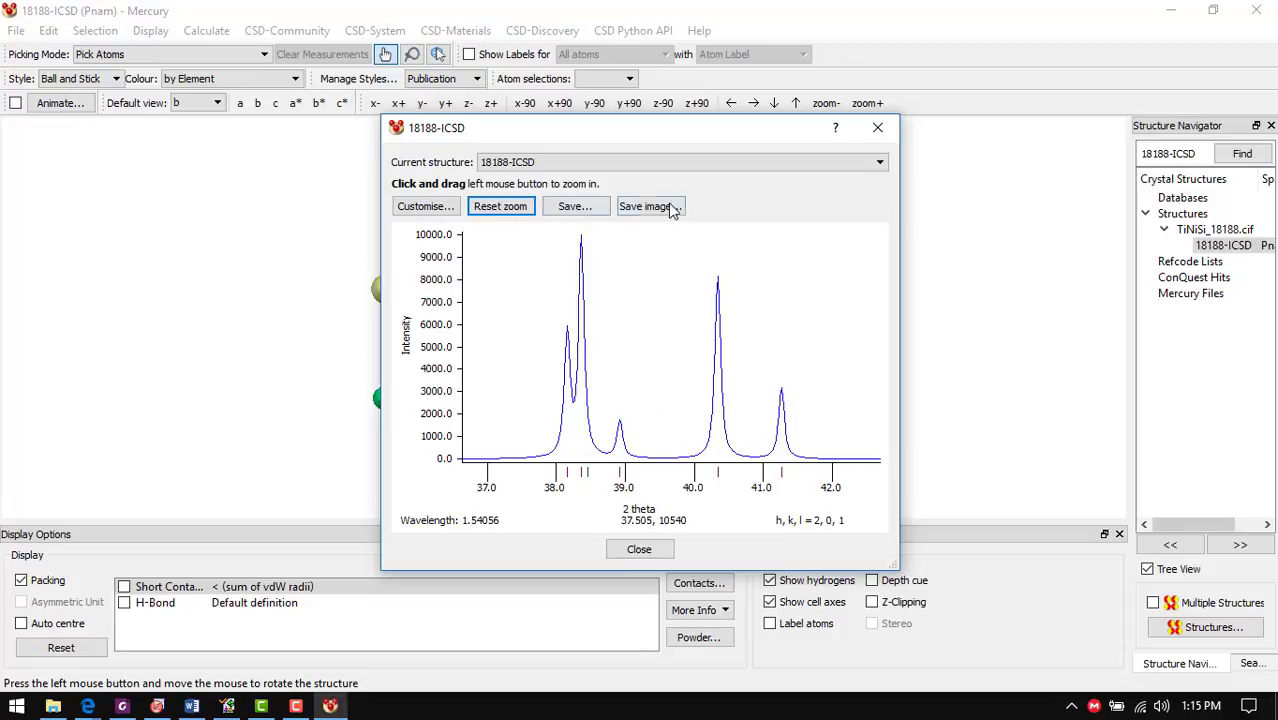
pyautogui.click(520, 206)
pyautogui.moveTo(479, 379); pyautogui.dragTo(522, 487)
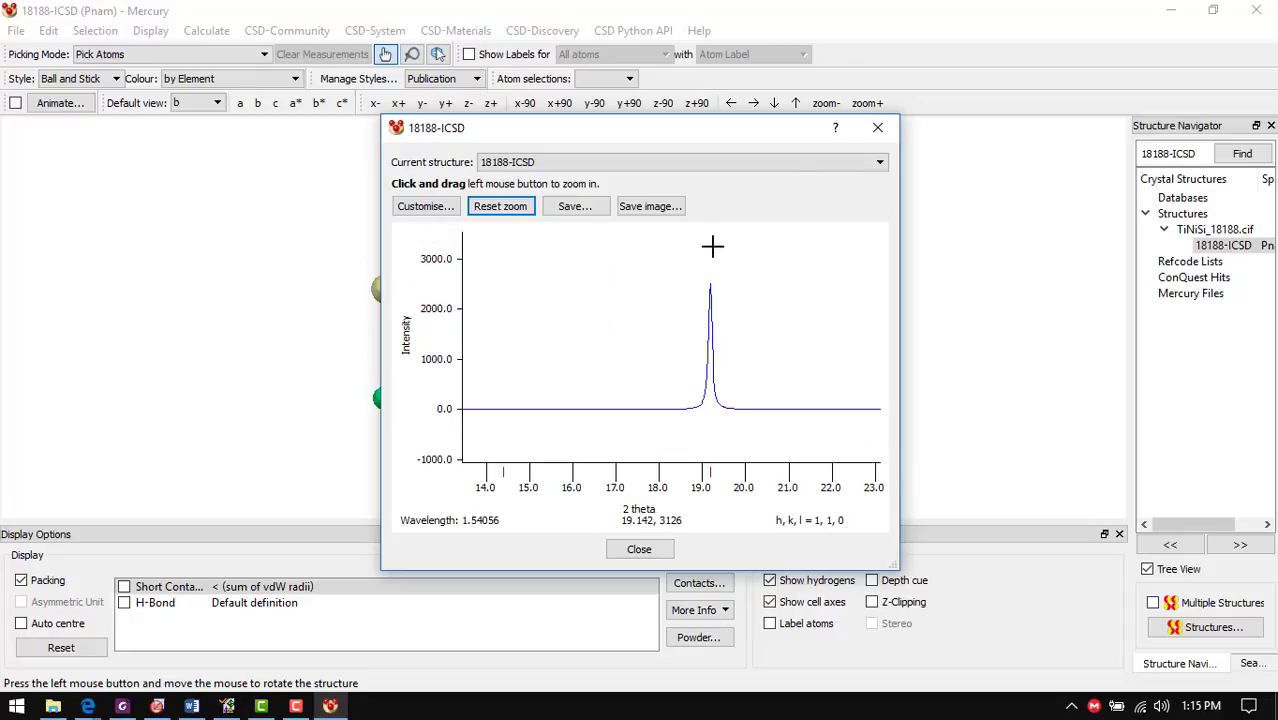
pyautogui.click(877, 127)
# Create a Miller plane with indices h 1, k 1, l 0 in the 18188-ICSD structure and close the plane list
pyautogui.moveTo(652, 380); pyautogui.dragTo(480, 400)
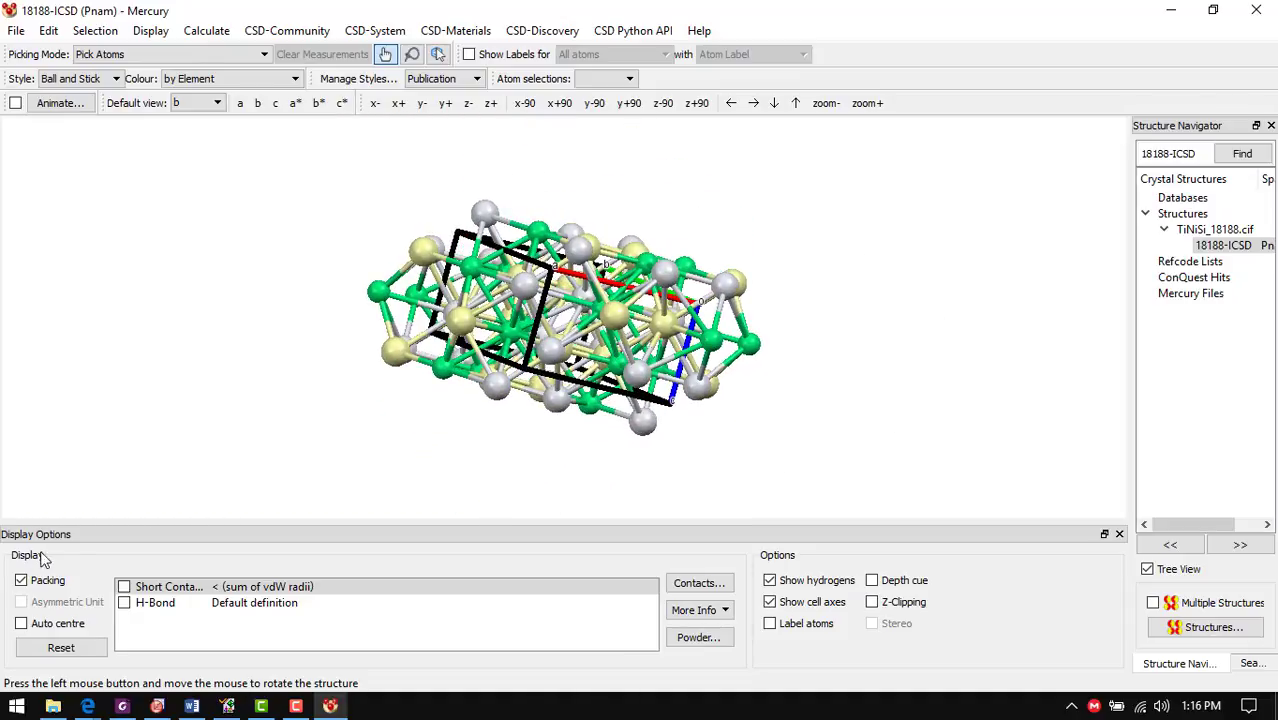
pyautogui.click(238, 103)
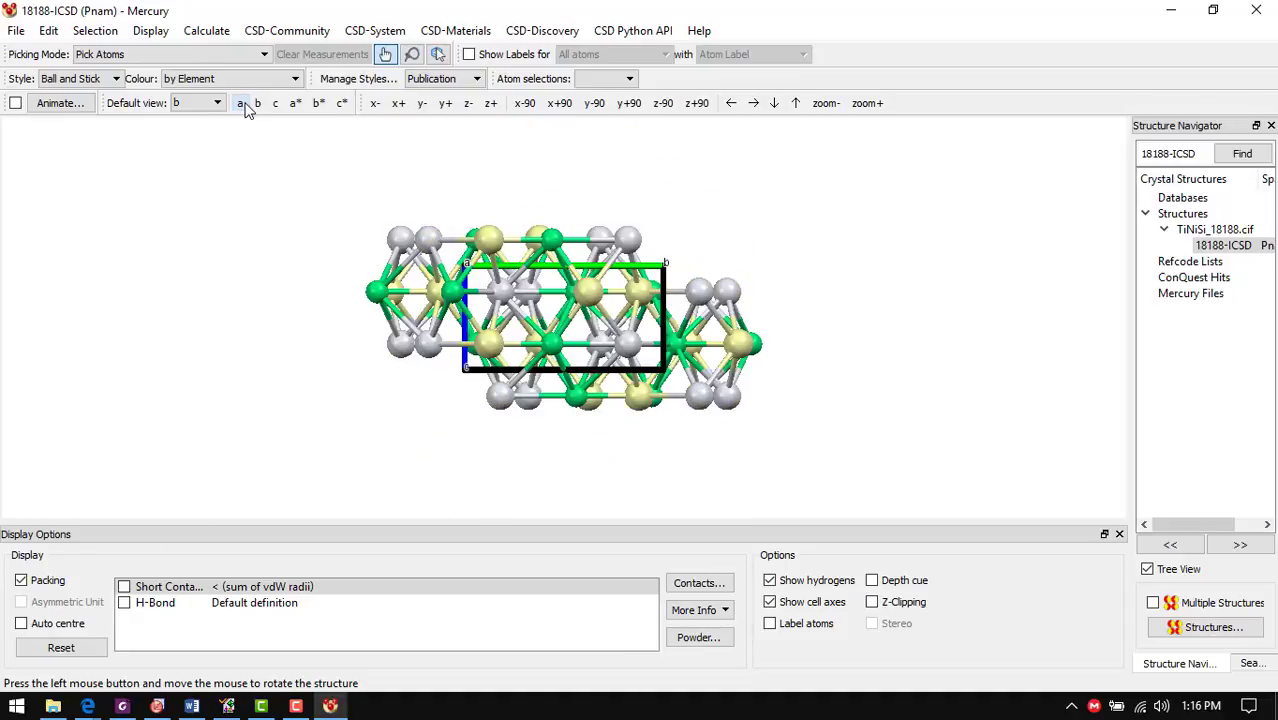
pyautogui.click(205, 33)
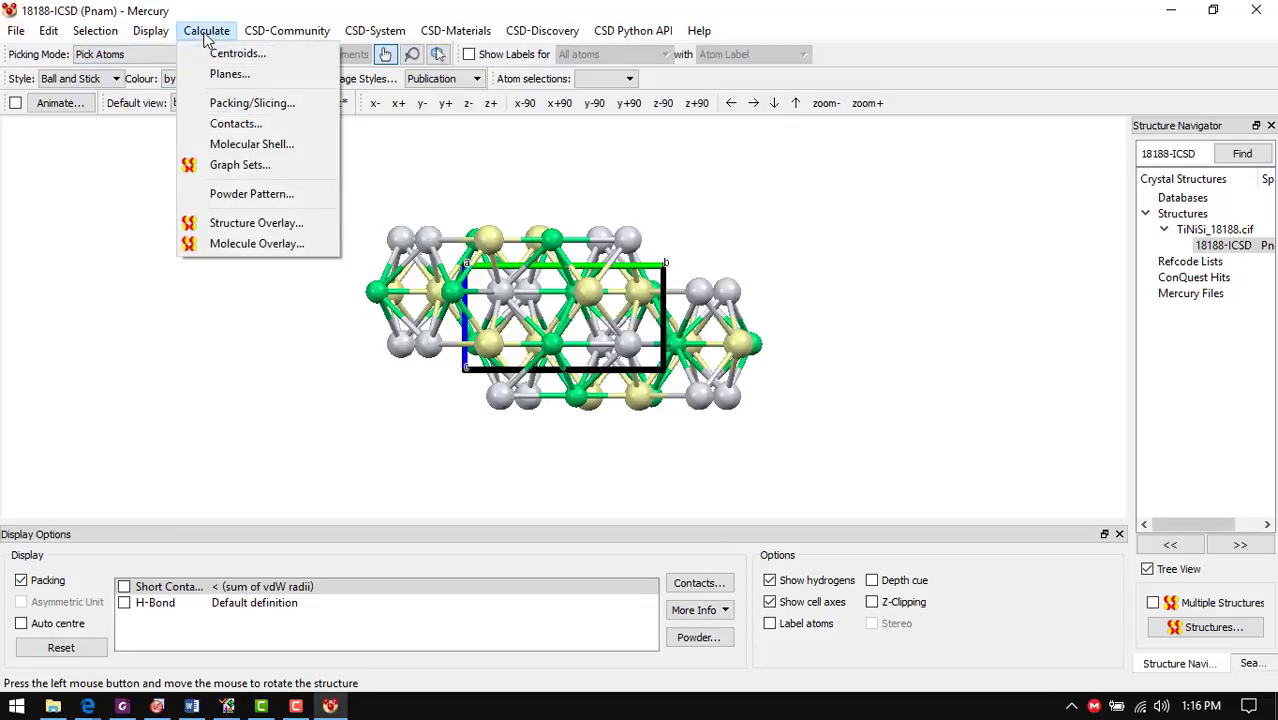
pyautogui.click(228, 74)
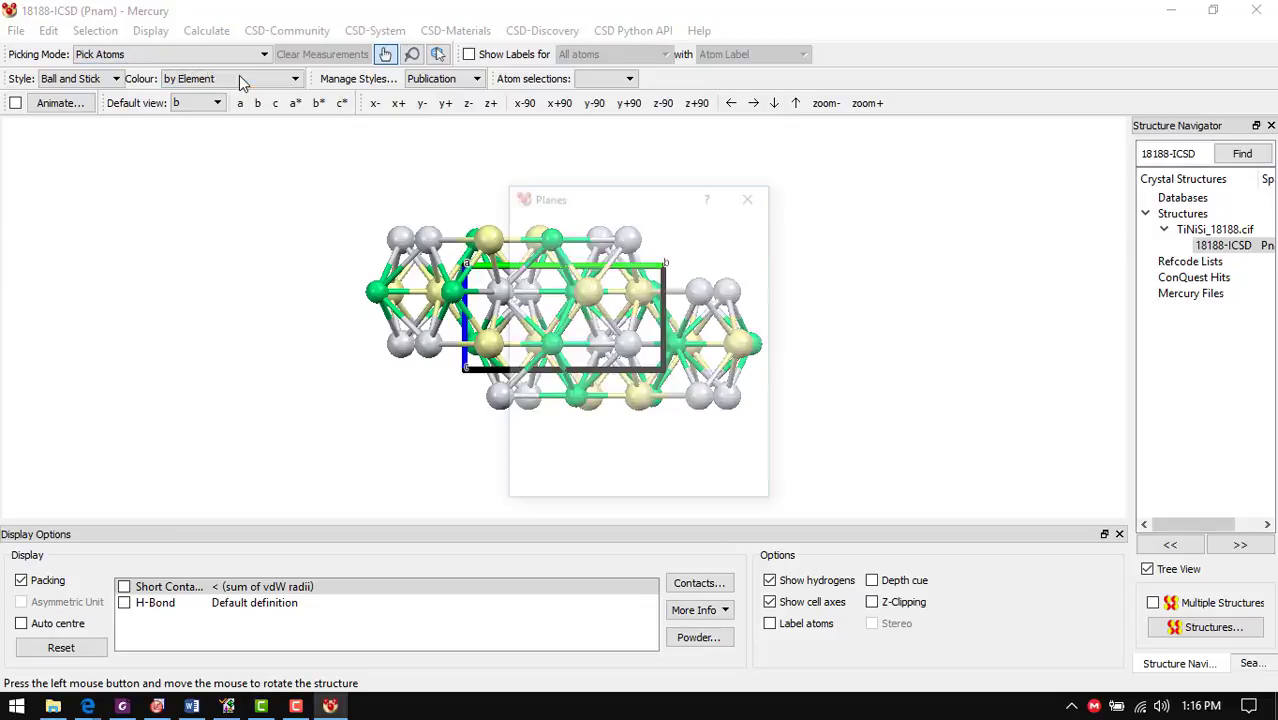
pyautogui.click(558, 451)
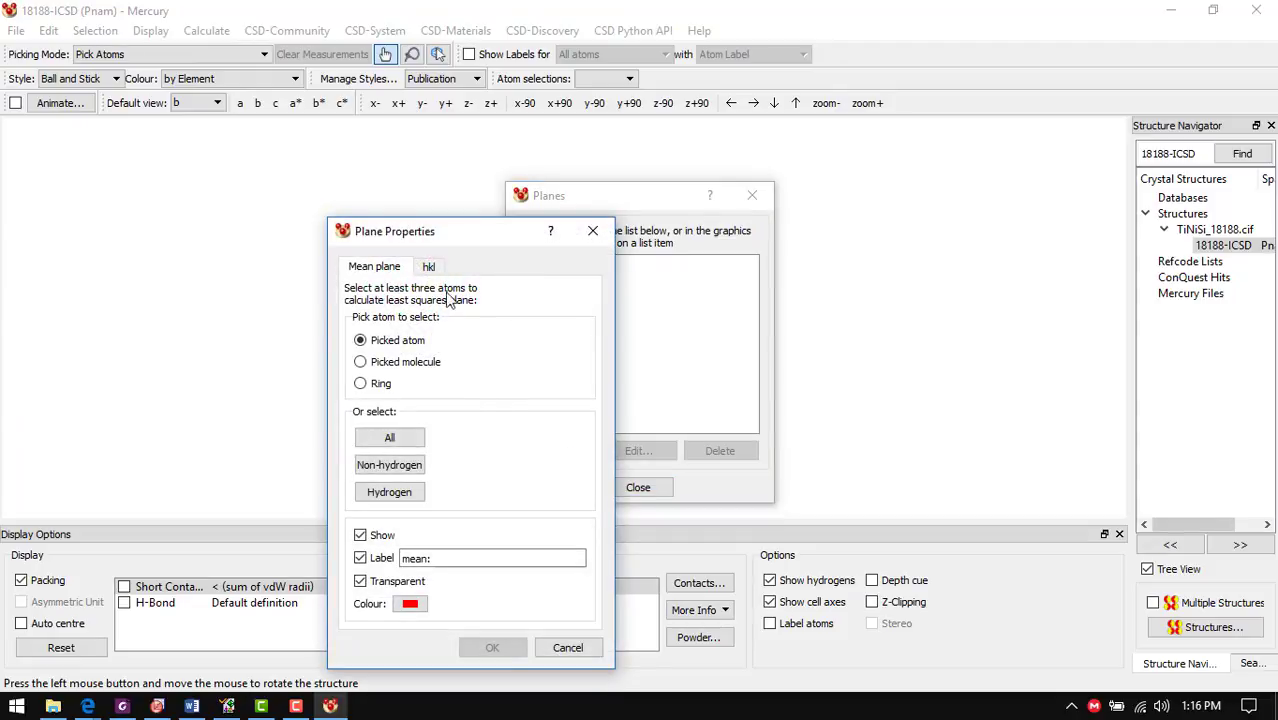
pyautogui.click(429, 268)
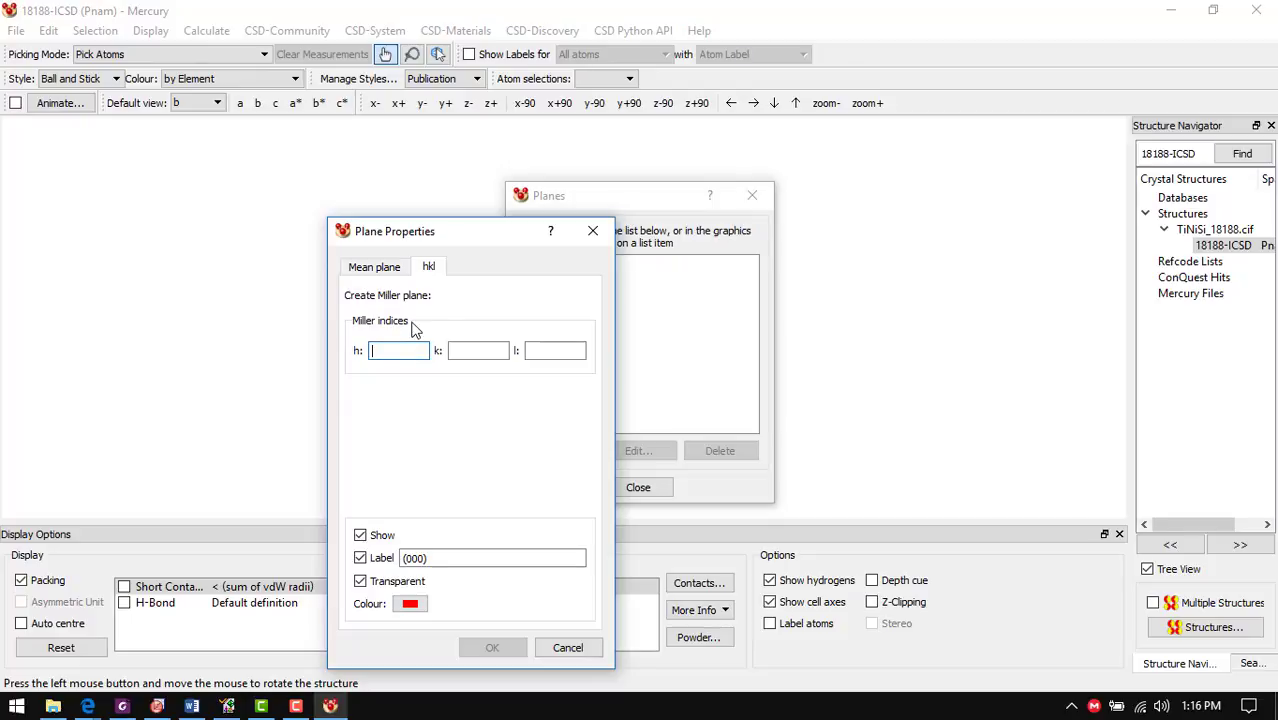
pyautogui.press('Tab')
pyautogui.write('1')
pyautogui.press('Tab')
pyautogui.write('0')
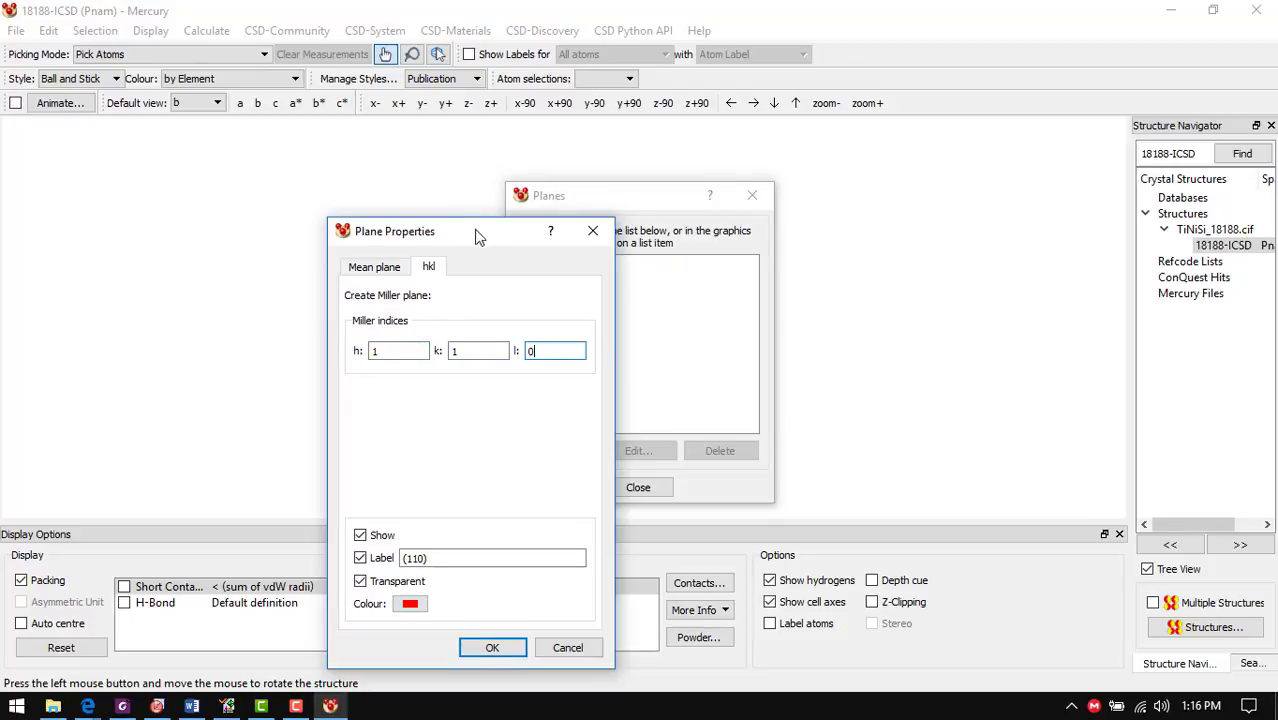
pyautogui.moveTo(476, 231); pyautogui.dragTo(242, 127)
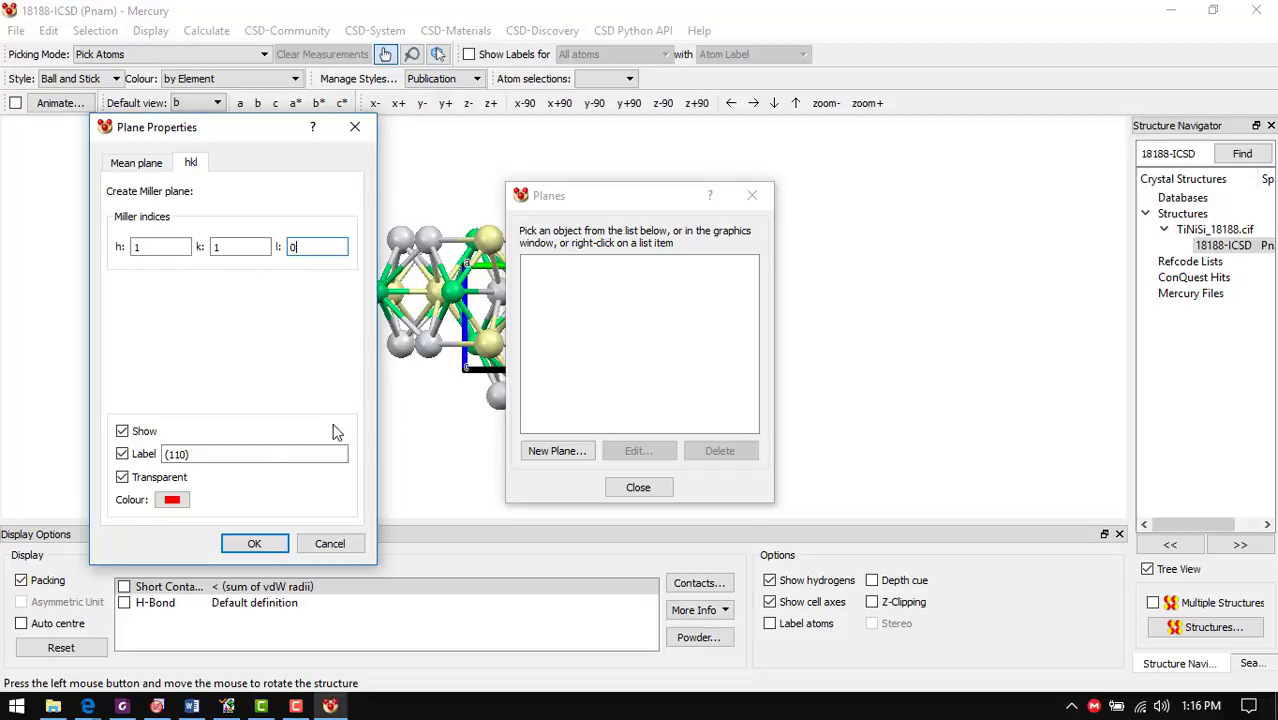
pyautogui.click(256, 543)
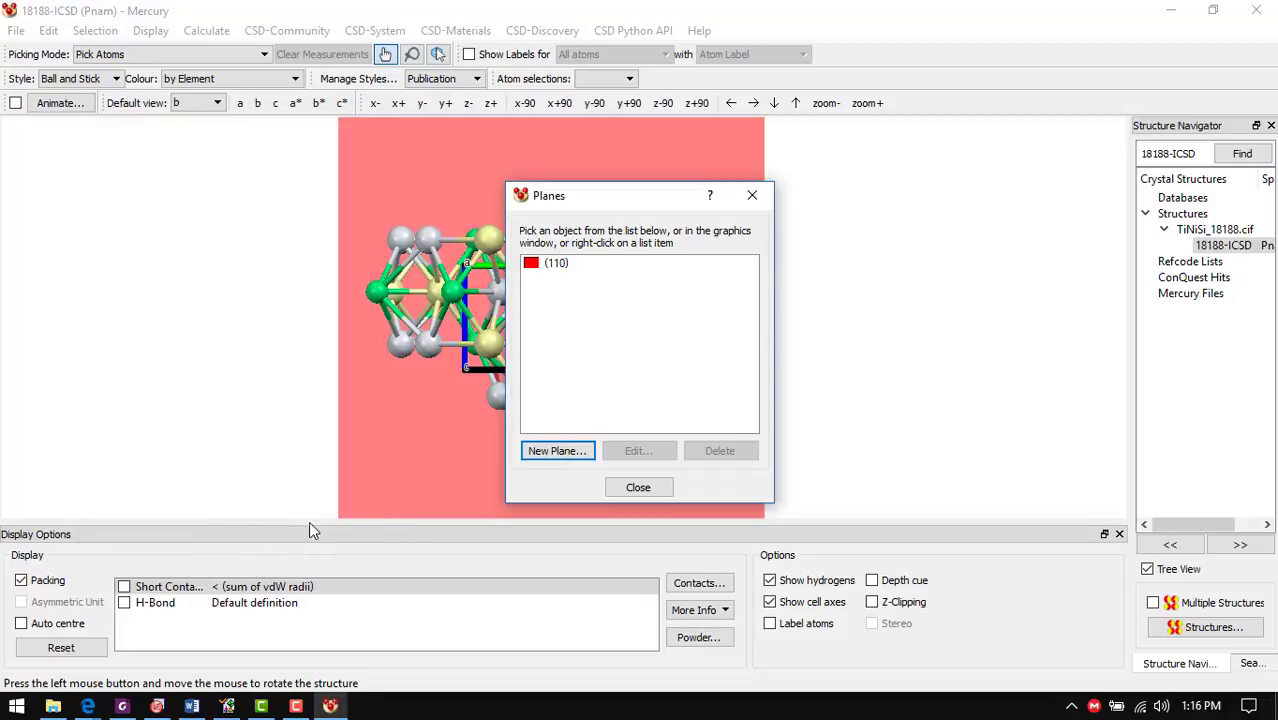
pyautogui.click(649, 494)
# Use the existing (110) plane's properties to add a Miller plane with indices h 2, k 2, l 0
pyautogui.moveTo(660, 470); pyautogui.dragTo(489, 398)
pyautogui.moveTo(514, 417); pyautogui.dragTo(522, 408)
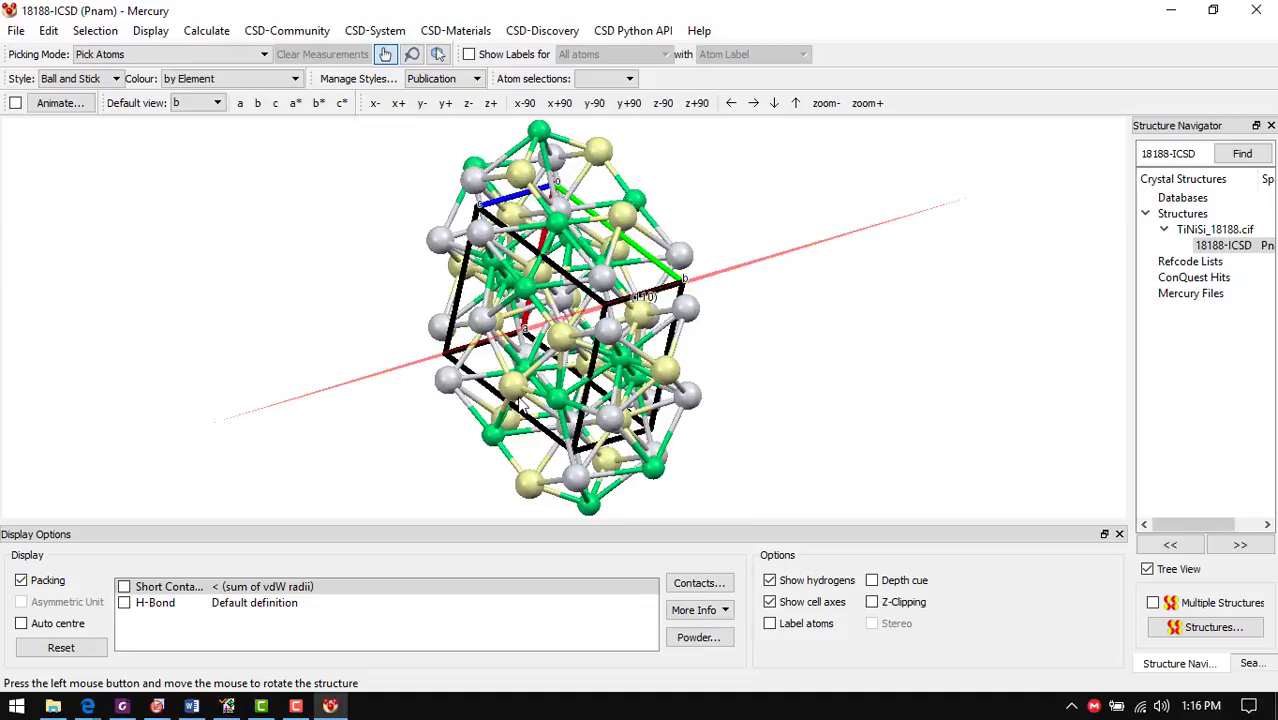
pyautogui.click(206, 31)
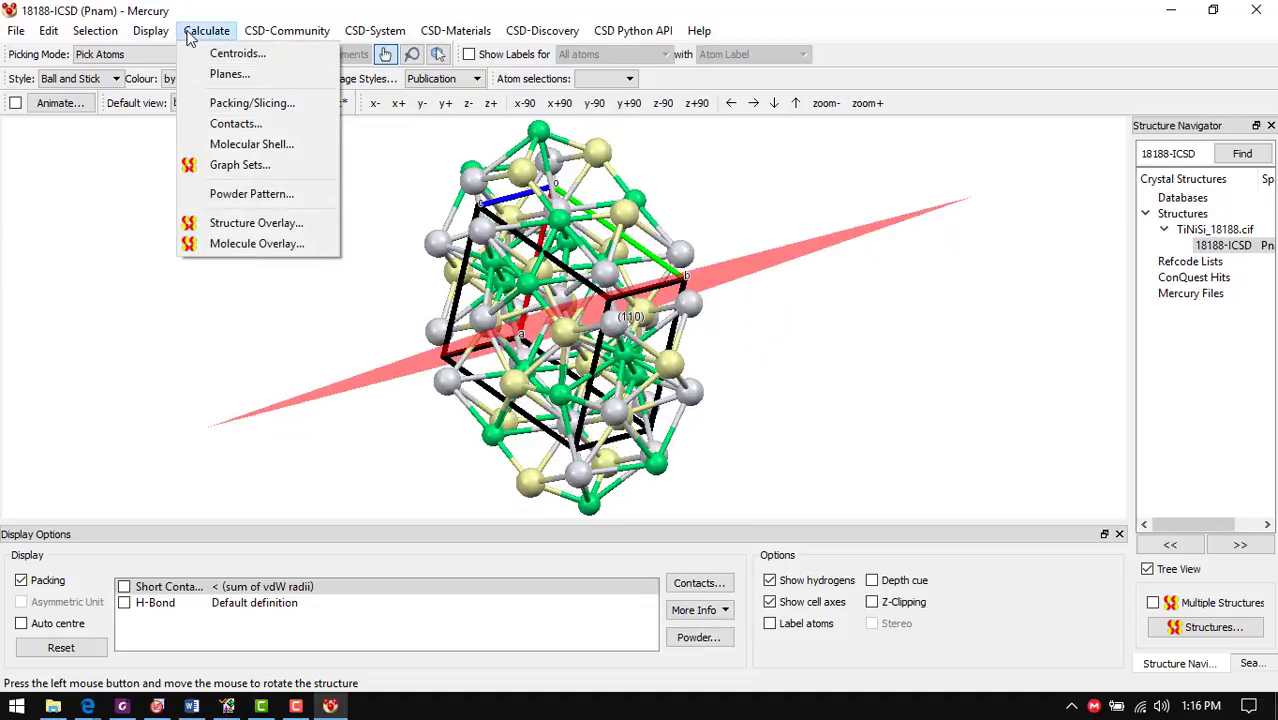
pyautogui.click(230, 76)
pyautogui.click(558, 263)
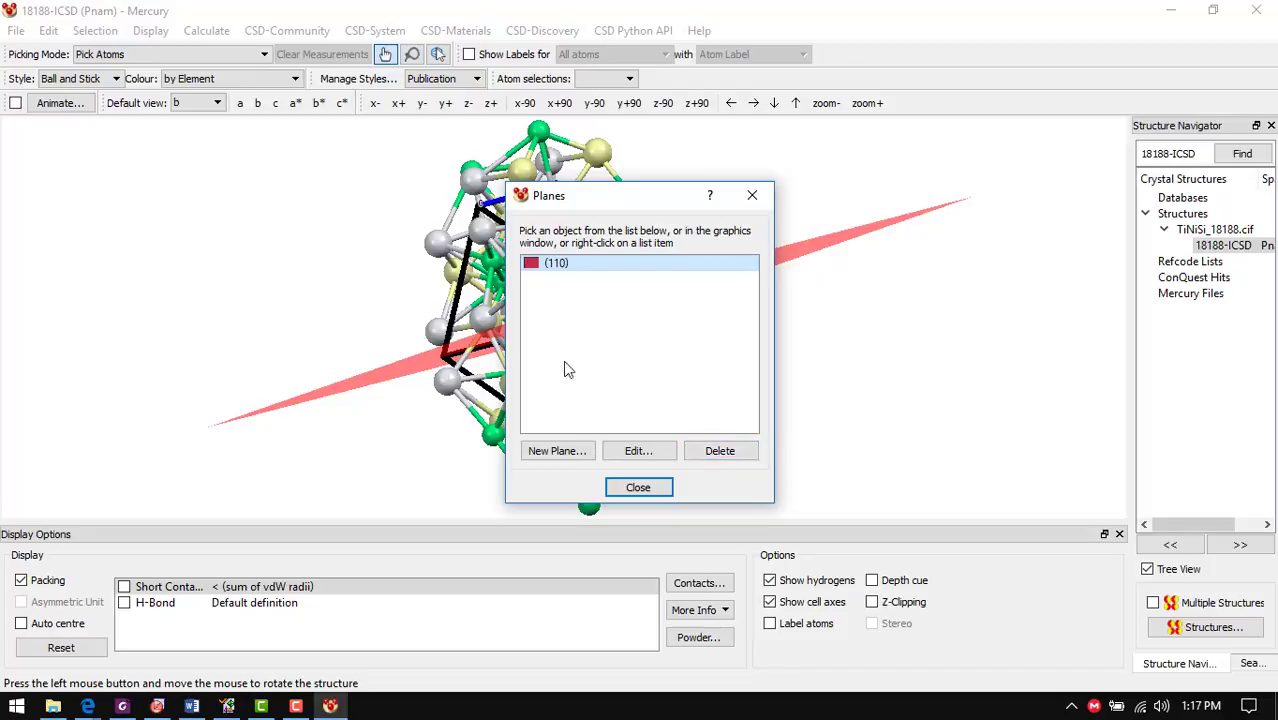
pyautogui.click(638, 451)
pyautogui.moveTo(590, 250); pyautogui.dragTo(507, 250)
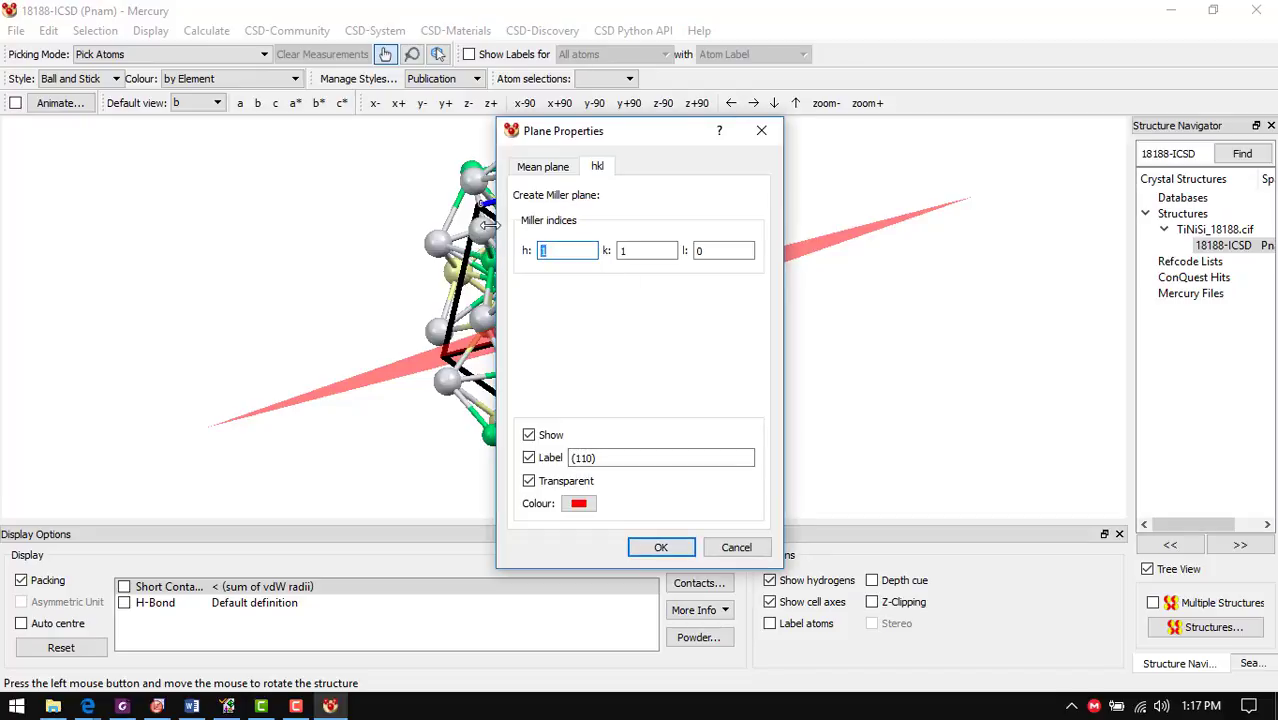
pyautogui.write('2')
pyautogui.press('Tab')
pyautogui.write('2')
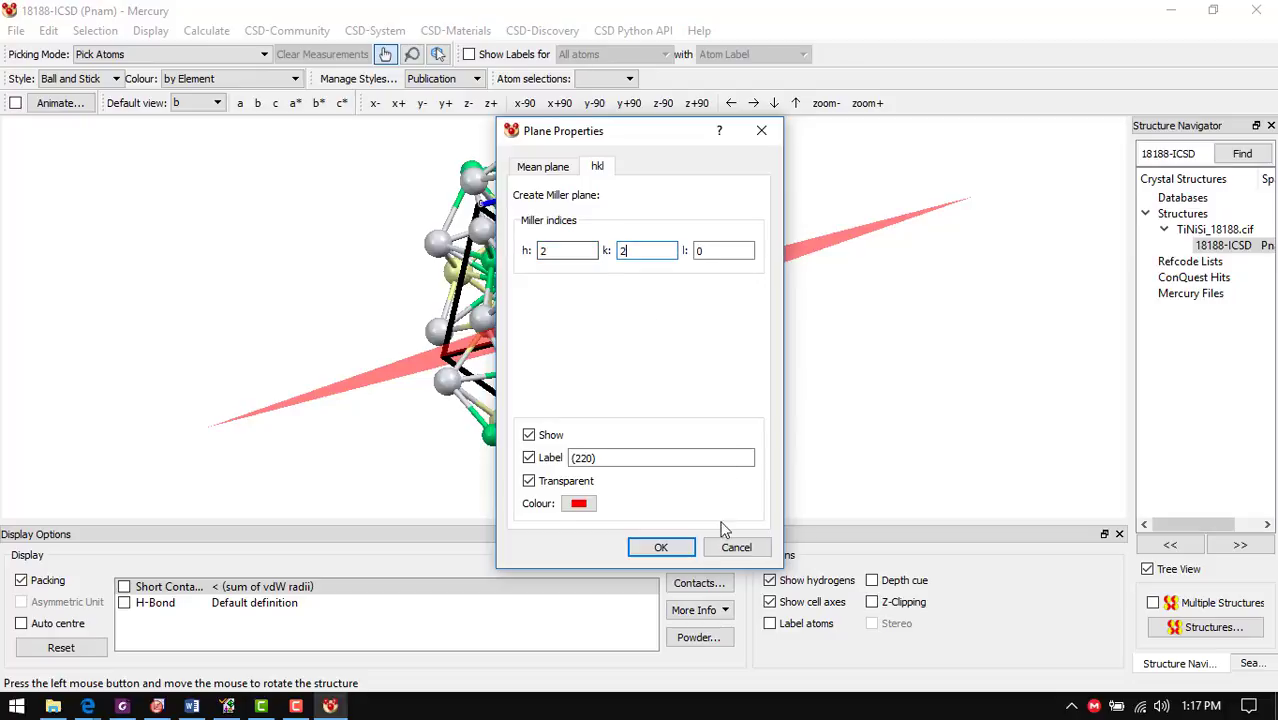
pyautogui.click(685, 548)
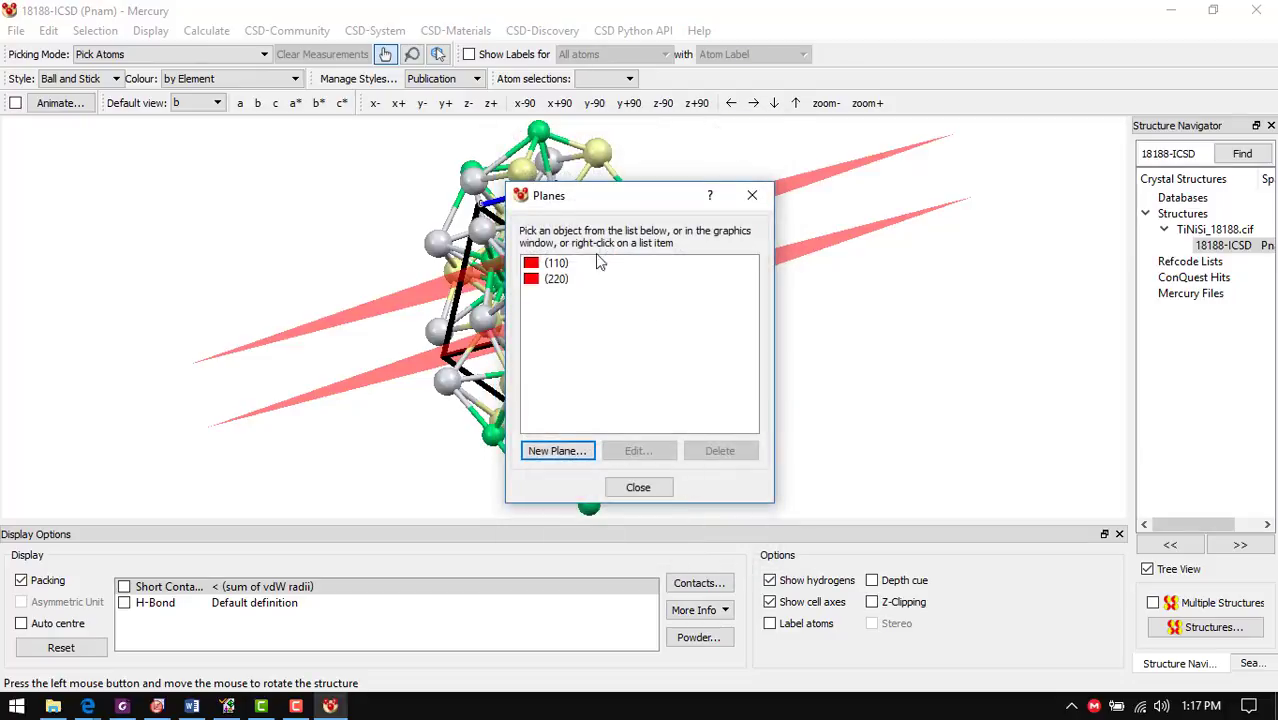
# Set the plane list aside and compare how the (110) and (220) planes cut through the unit cell
pyautogui.moveTo(622, 198); pyautogui.dragTo(935, 223)
pyautogui.moveTo(570, 330); pyautogui.dragTo(347, 282)
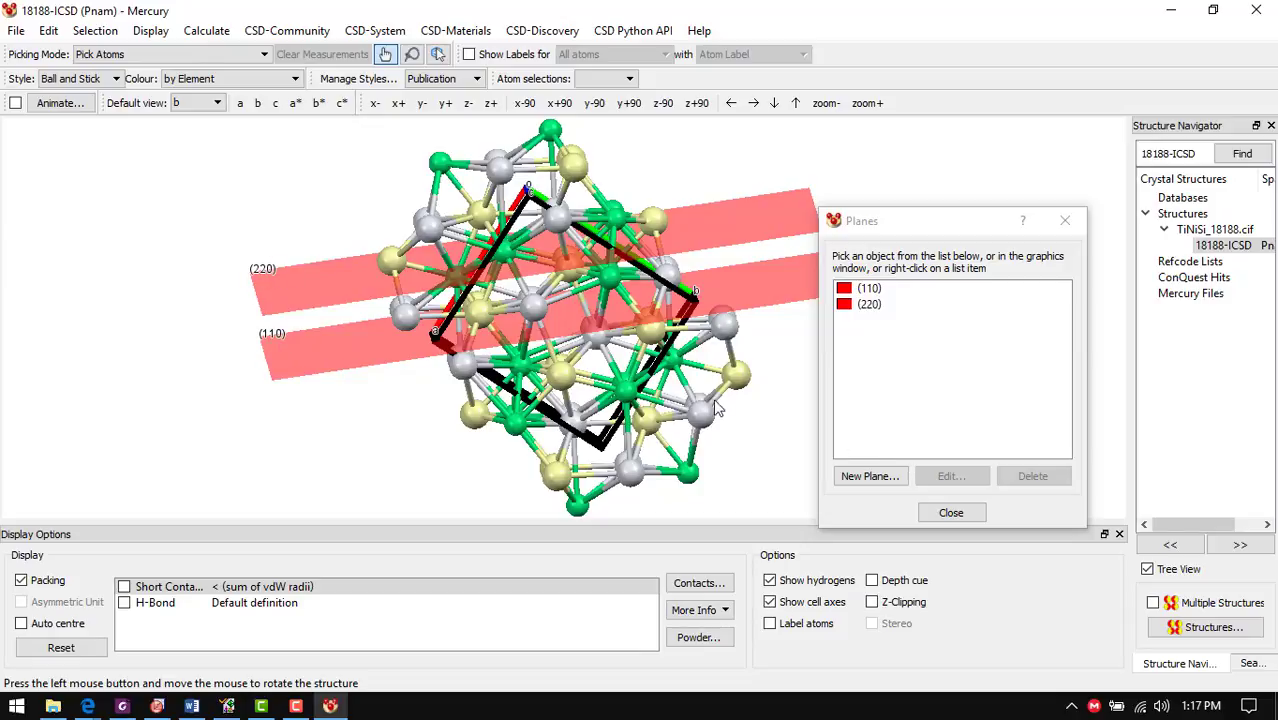
# Delete the (110) and (220) planes from the structure and close the plane list
pyautogui.click(951, 514)
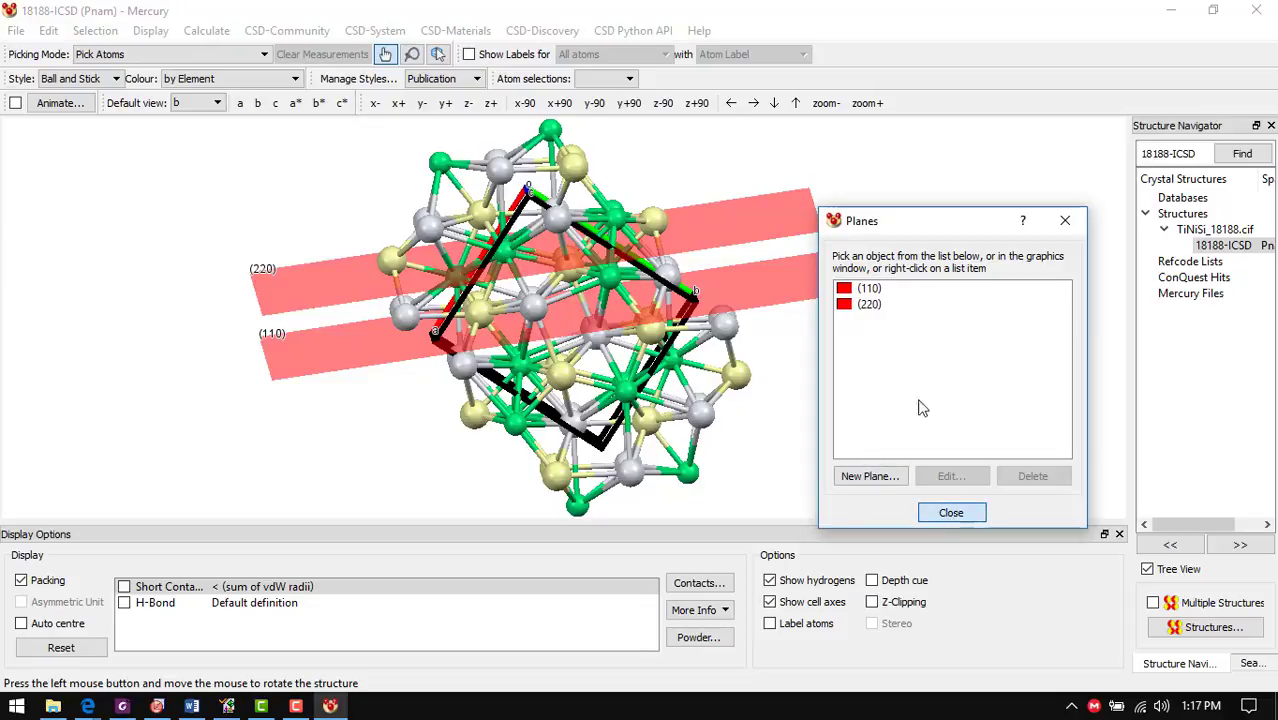
pyautogui.click(883, 302)
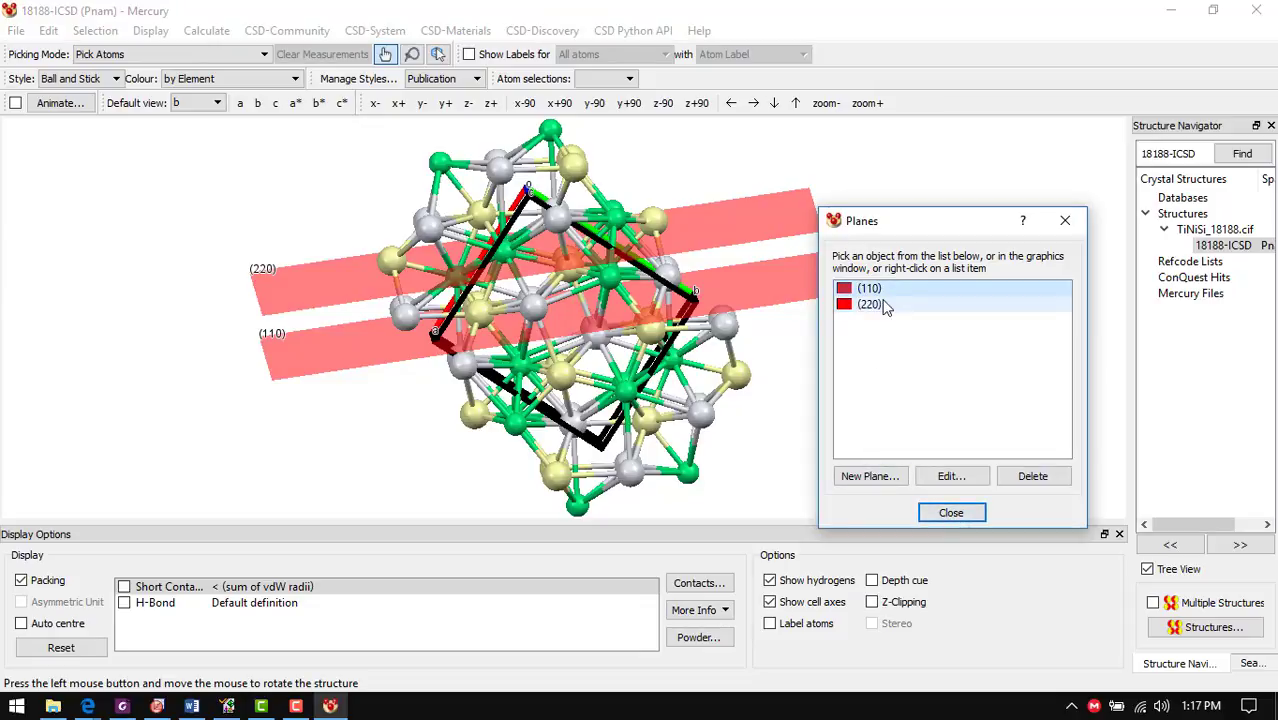
pyautogui.click(1045, 477)
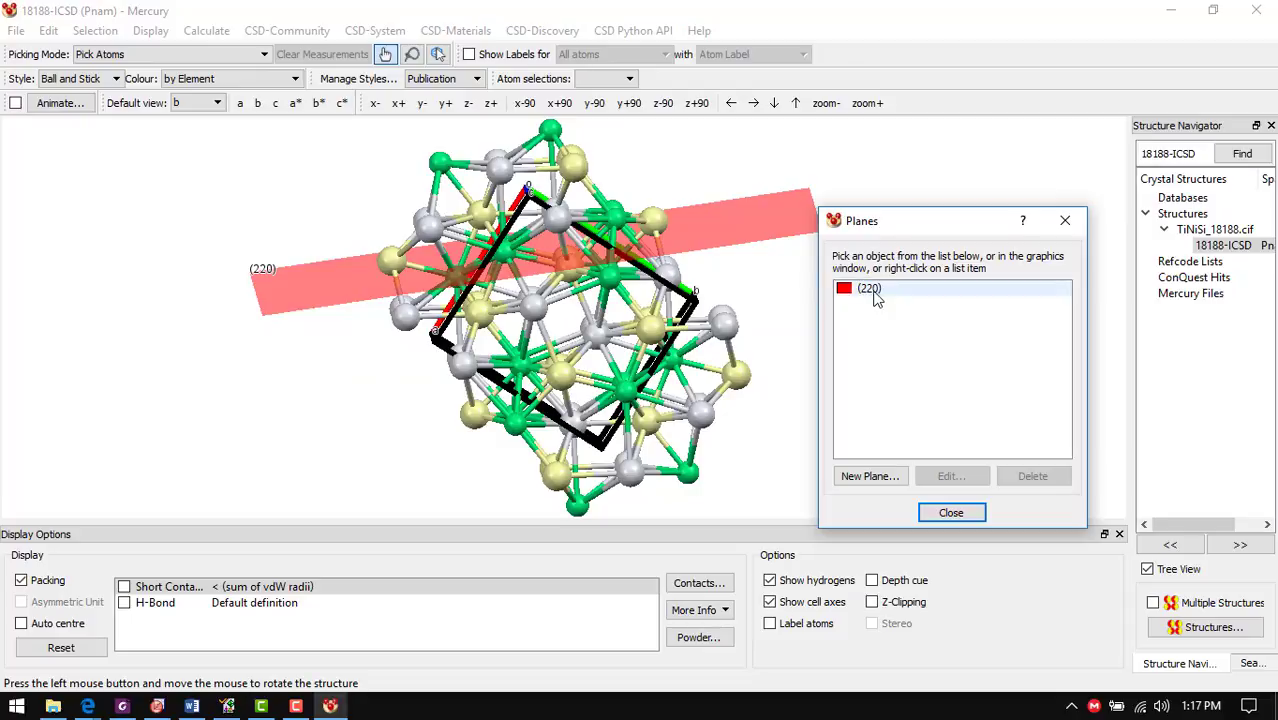
pyautogui.click(876, 298)
pyautogui.click(1033, 476)
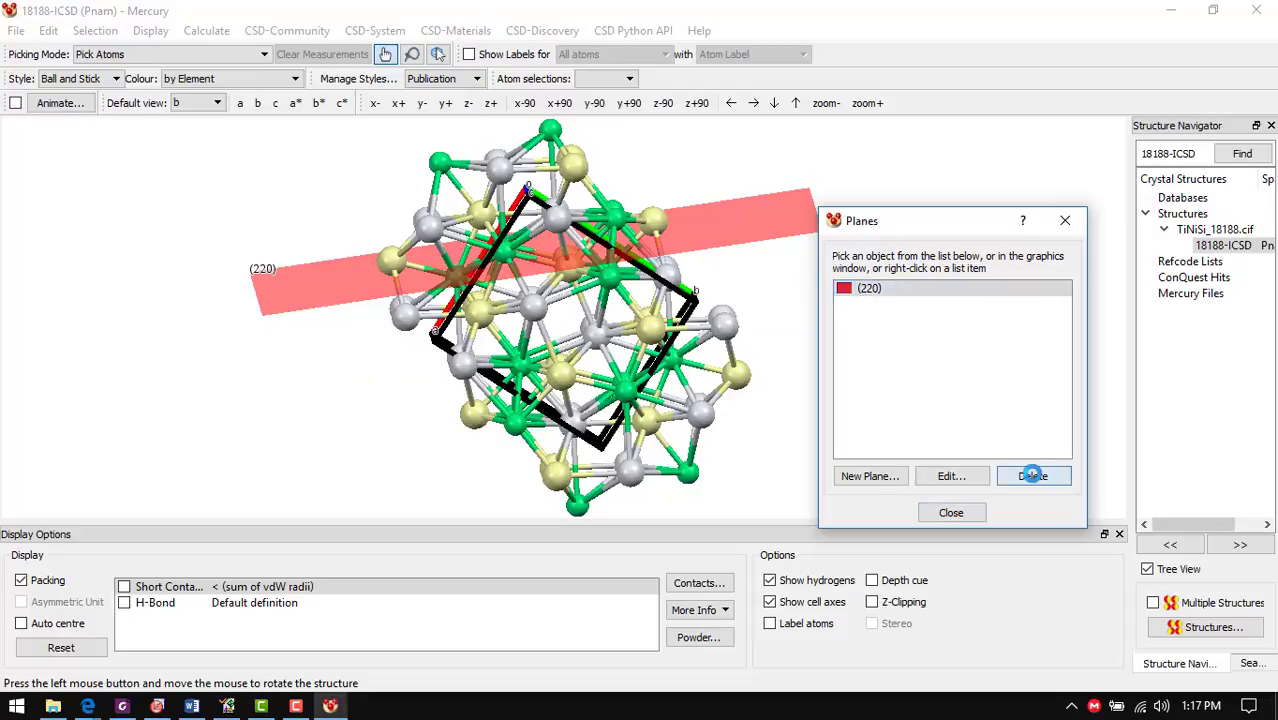
pyautogui.click(951, 513)
# View the structure along the c*, b*, a*, c and b axes, ending with the view along a
pyautogui.click(341, 104)
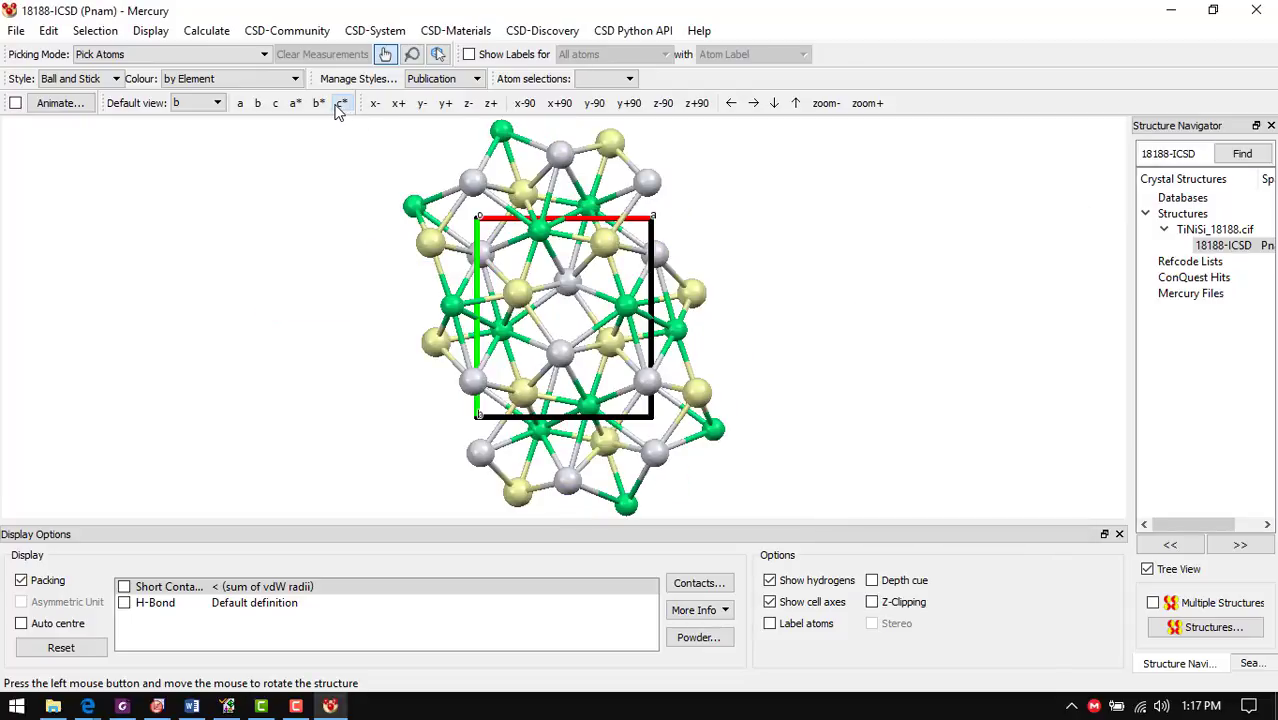
pyautogui.click(318, 104)
pyautogui.click(294, 104)
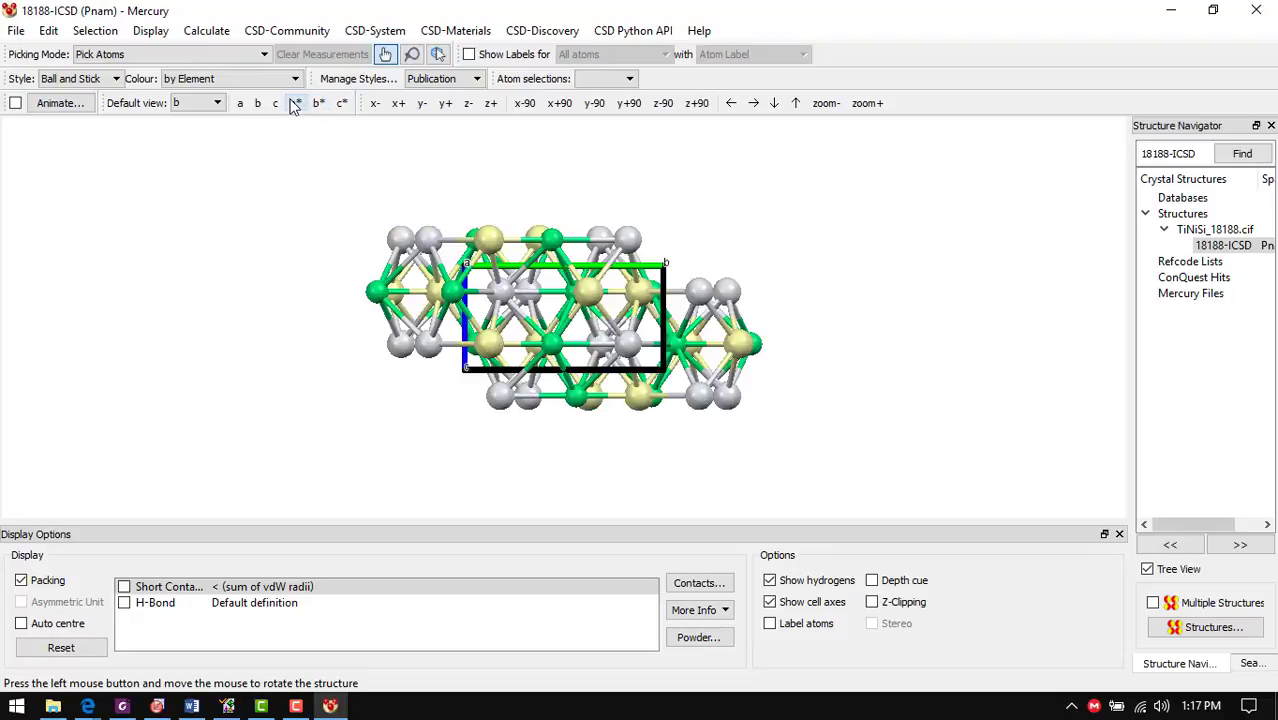
pyautogui.click(275, 104)
pyautogui.click(257, 104)
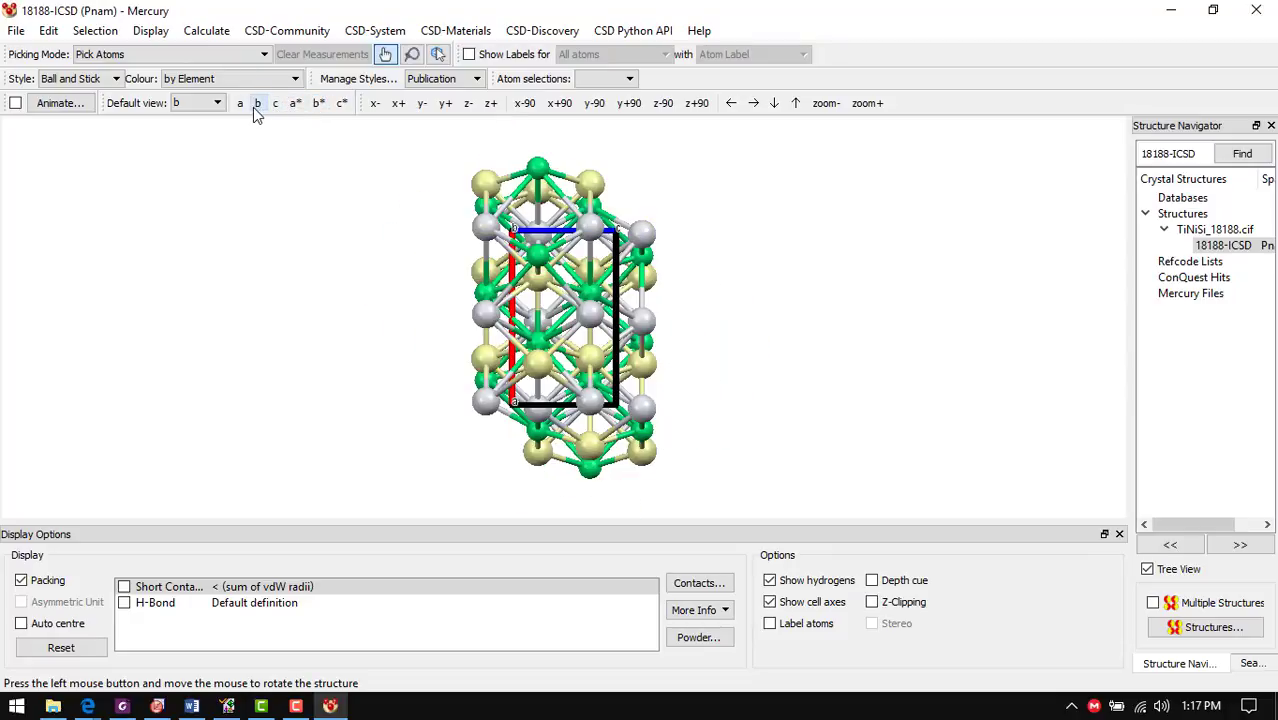
pyautogui.click(242, 108)
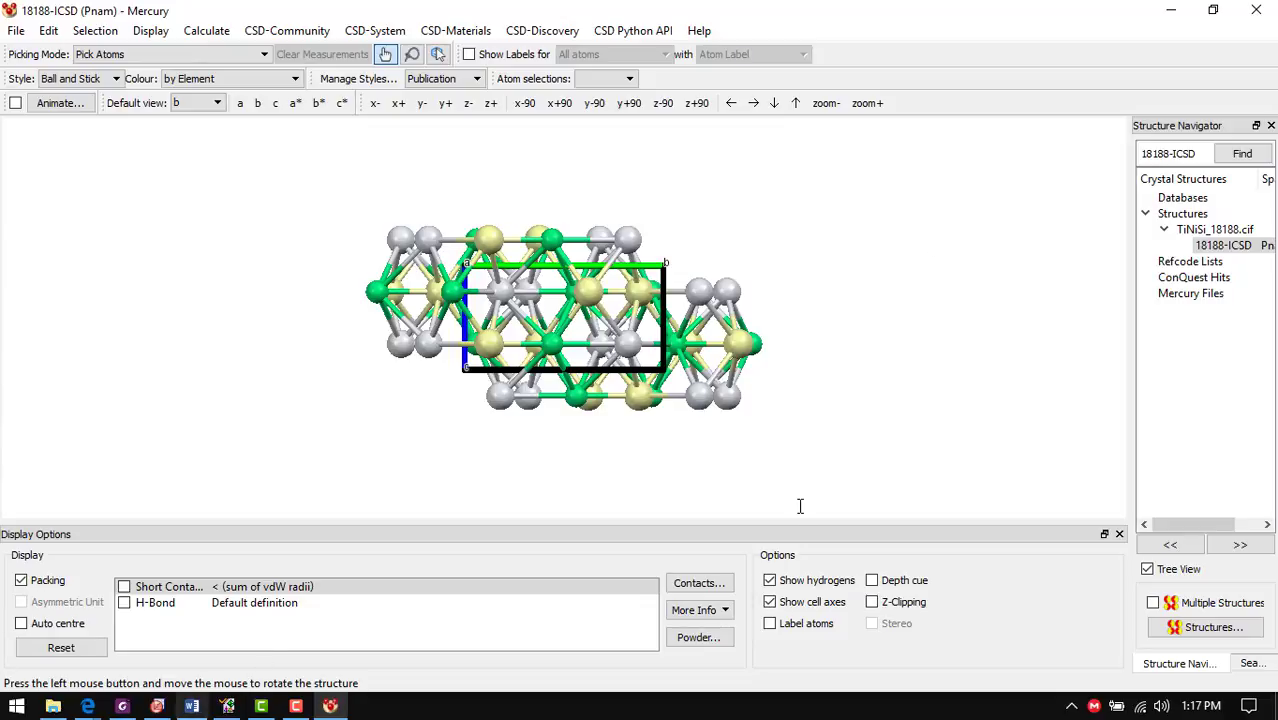
# Switch to Word, paste the Mercury screenshot below the diffraction graph, and crop it to the crystal structure
pyautogui.hotkey('alt', 'Tab')
pyautogui.hotkey('ctrl', 'v')
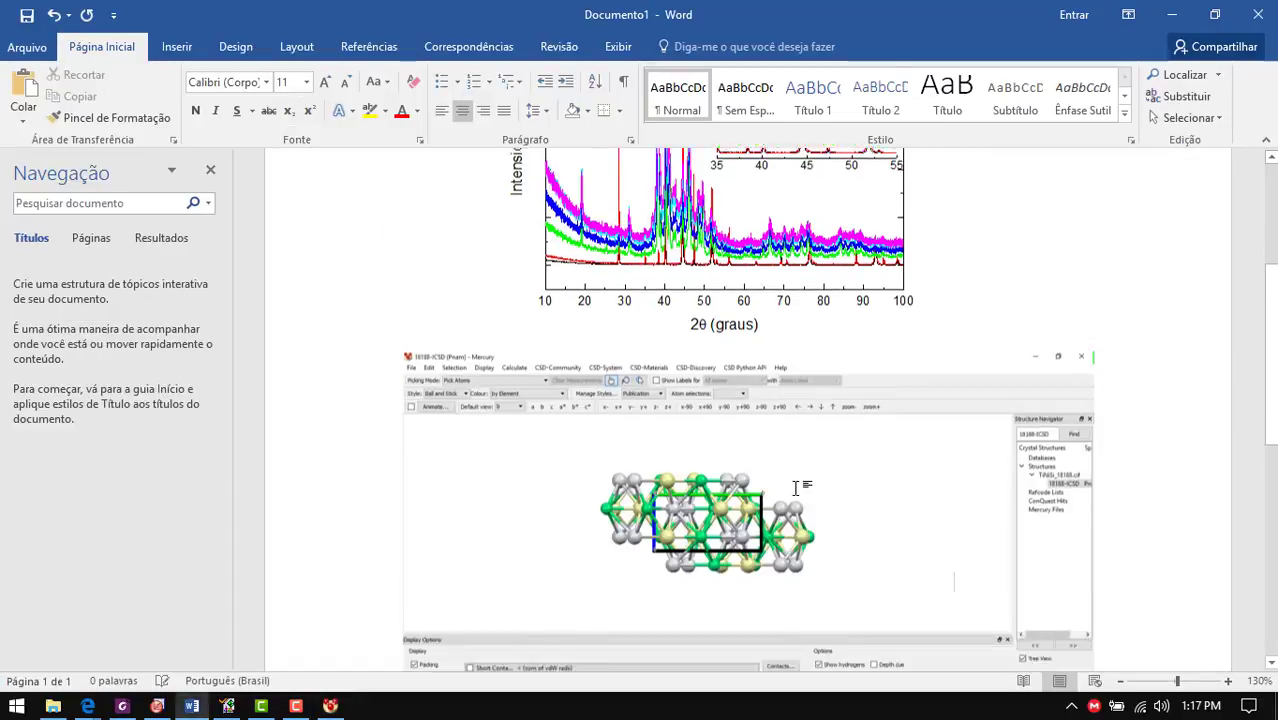
pyautogui.rightClick(724, 360)
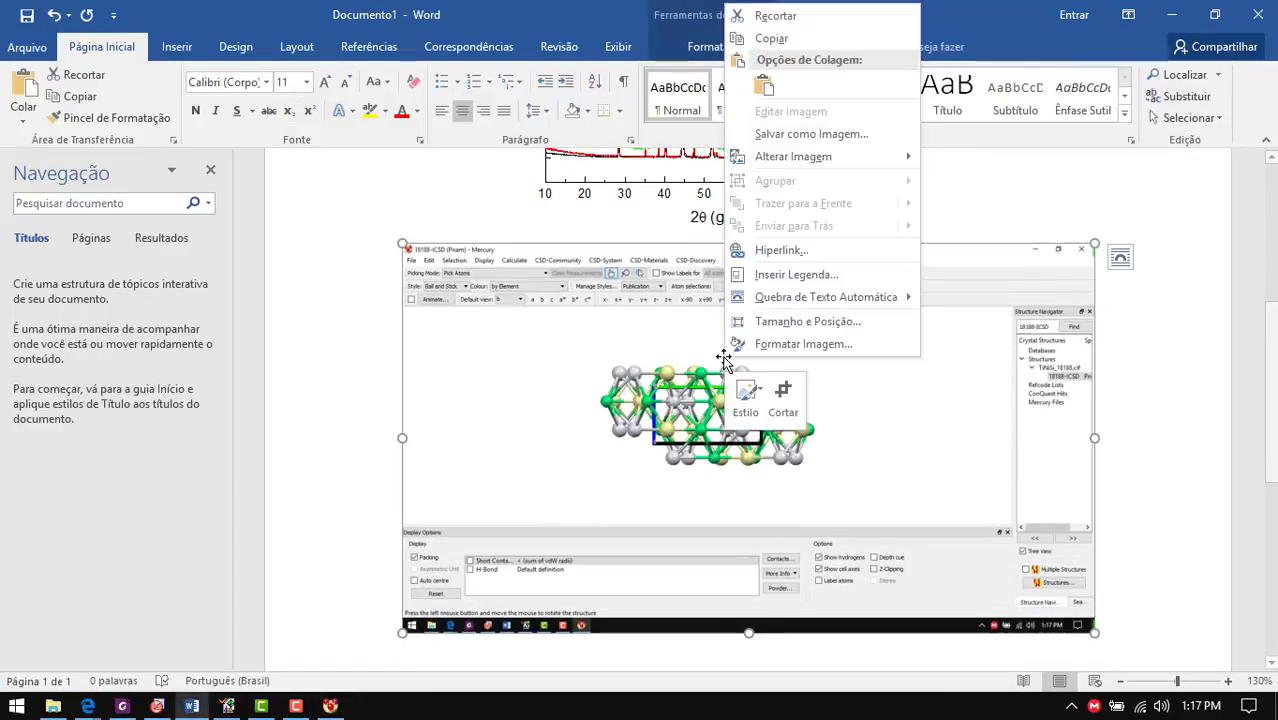
pyautogui.click(748, 247)
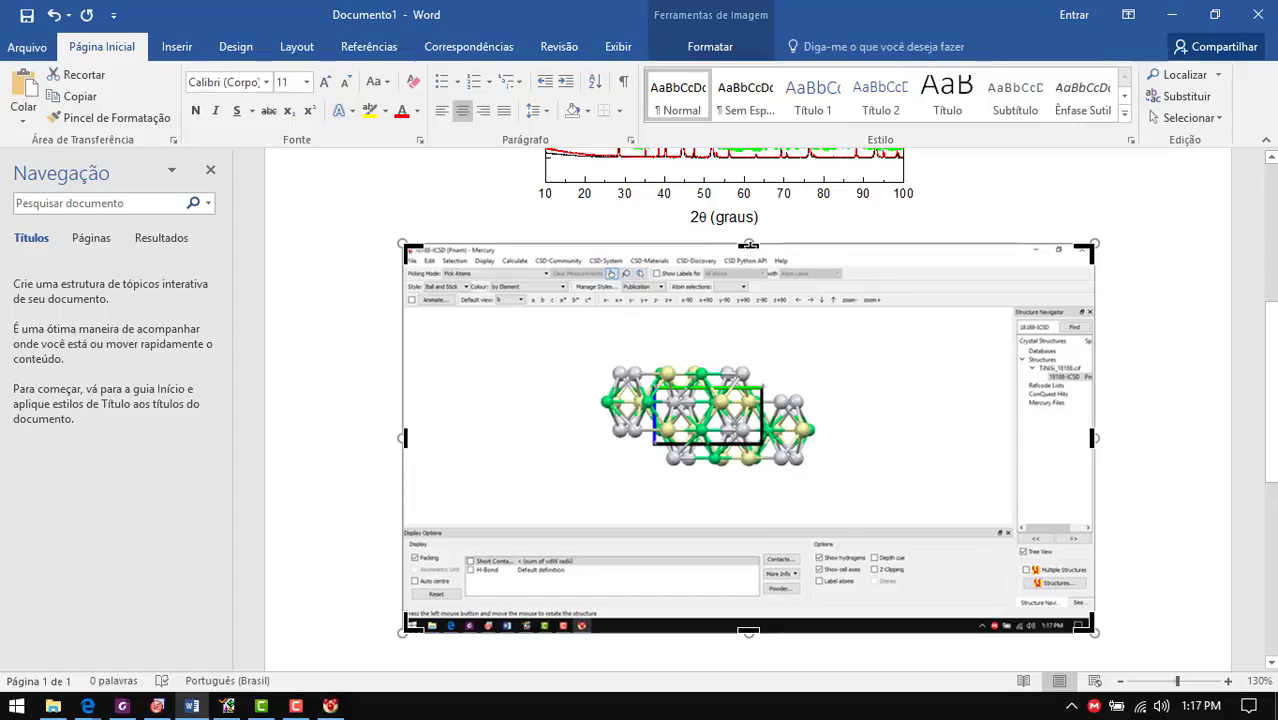
pyautogui.moveTo(749, 247); pyautogui.dragTo(748, 365)
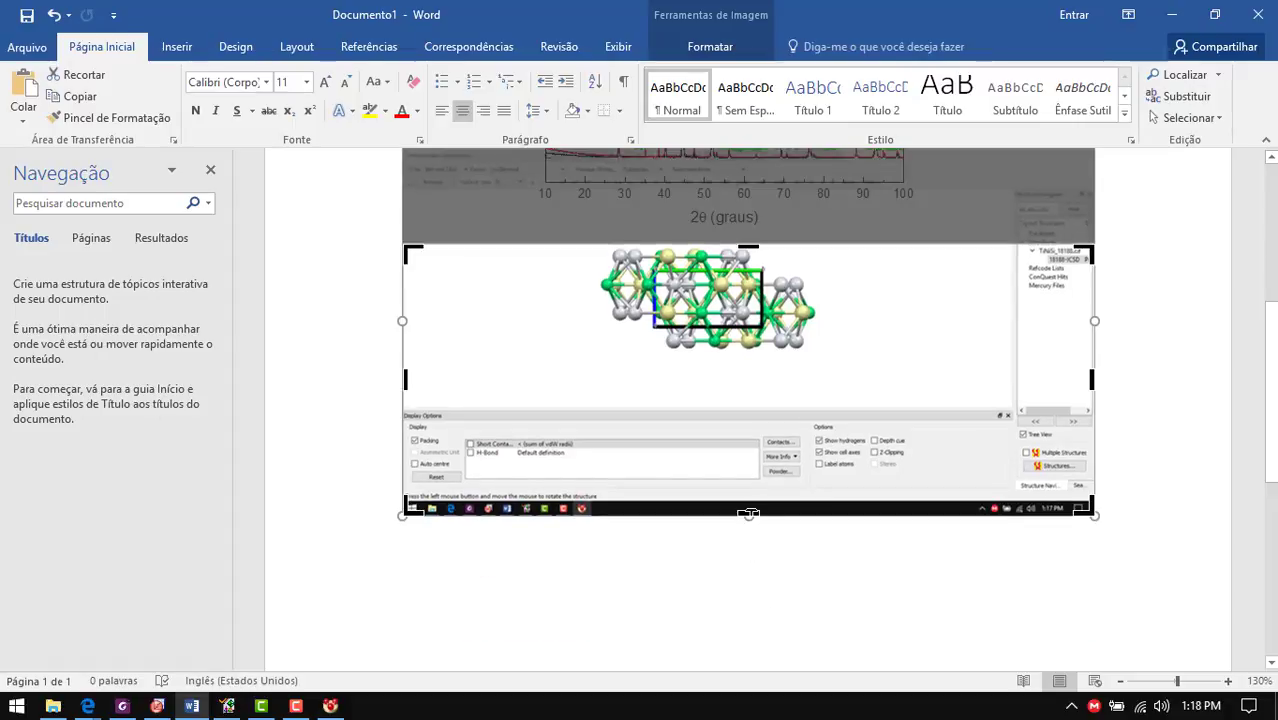
pyautogui.moveTo(748, 516); pyautogui.dragTo(749, 350)
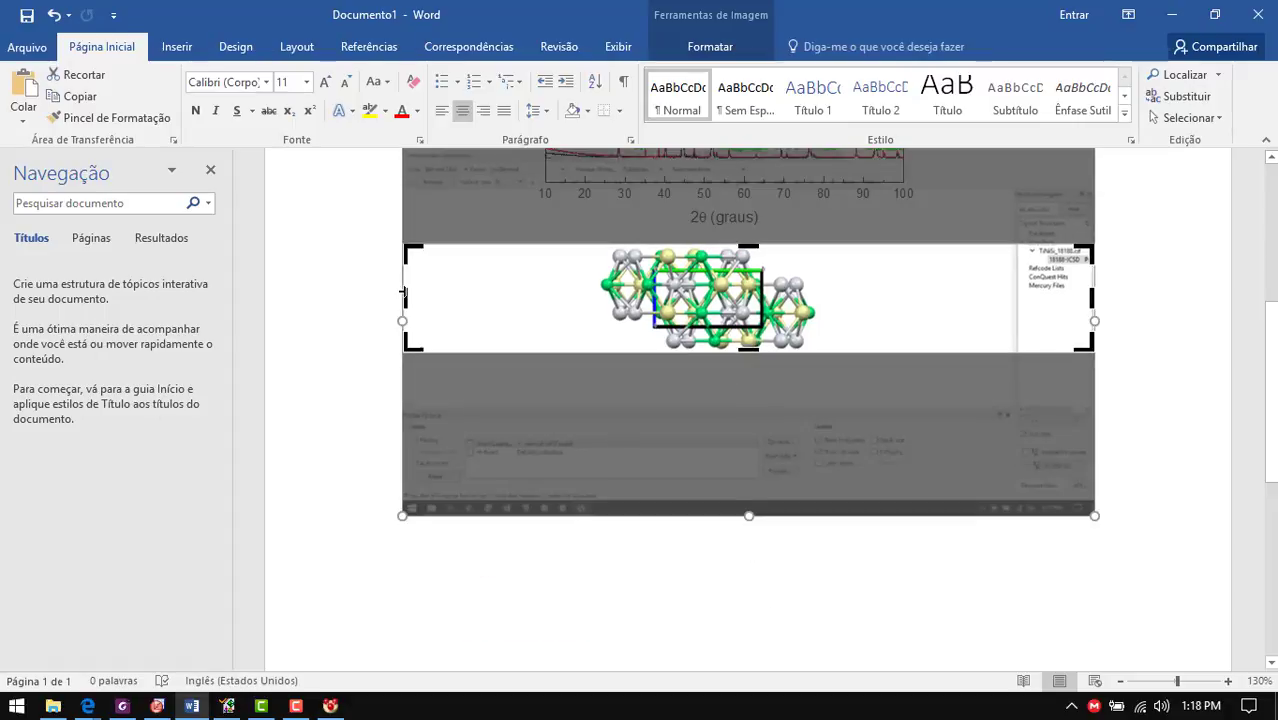
pyautogui.moveTo(405, 294); pyautogui.dragTo(597, 283)
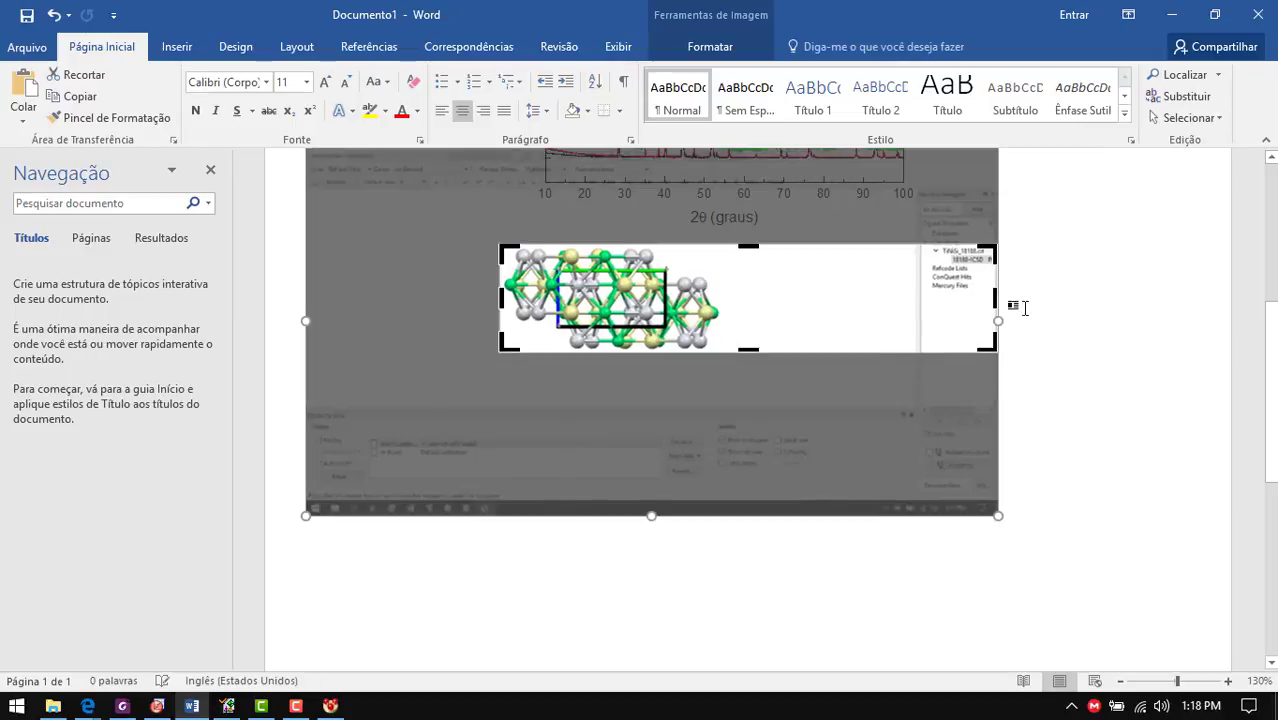
pyautogui.moveTo(997, 297); pyautogui.dragTo(727, 300)
pyautogui.click(1150, 333)
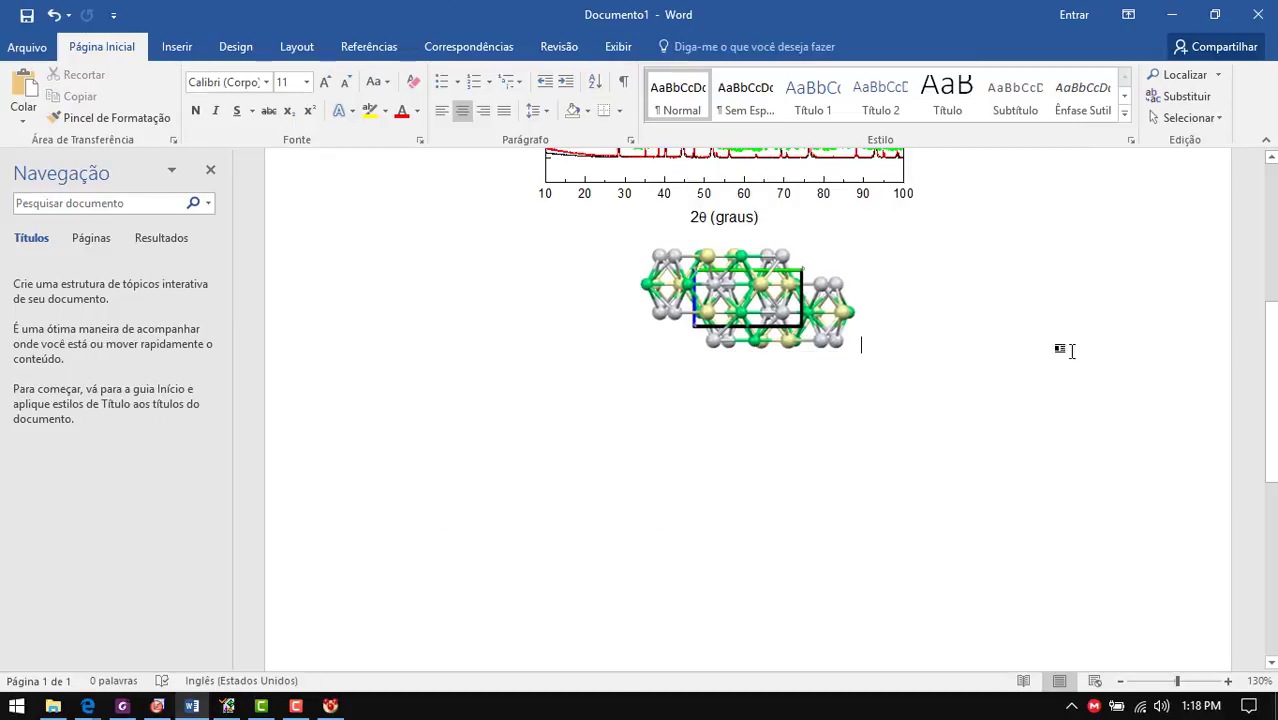
pyautogui.click(726, 288)
pyautogui.click(1041, 451)
# Enlarge the cropped crystal structure image in proportion until it spans most of the page width
pyautogui.scroll(2, 1041, 451)
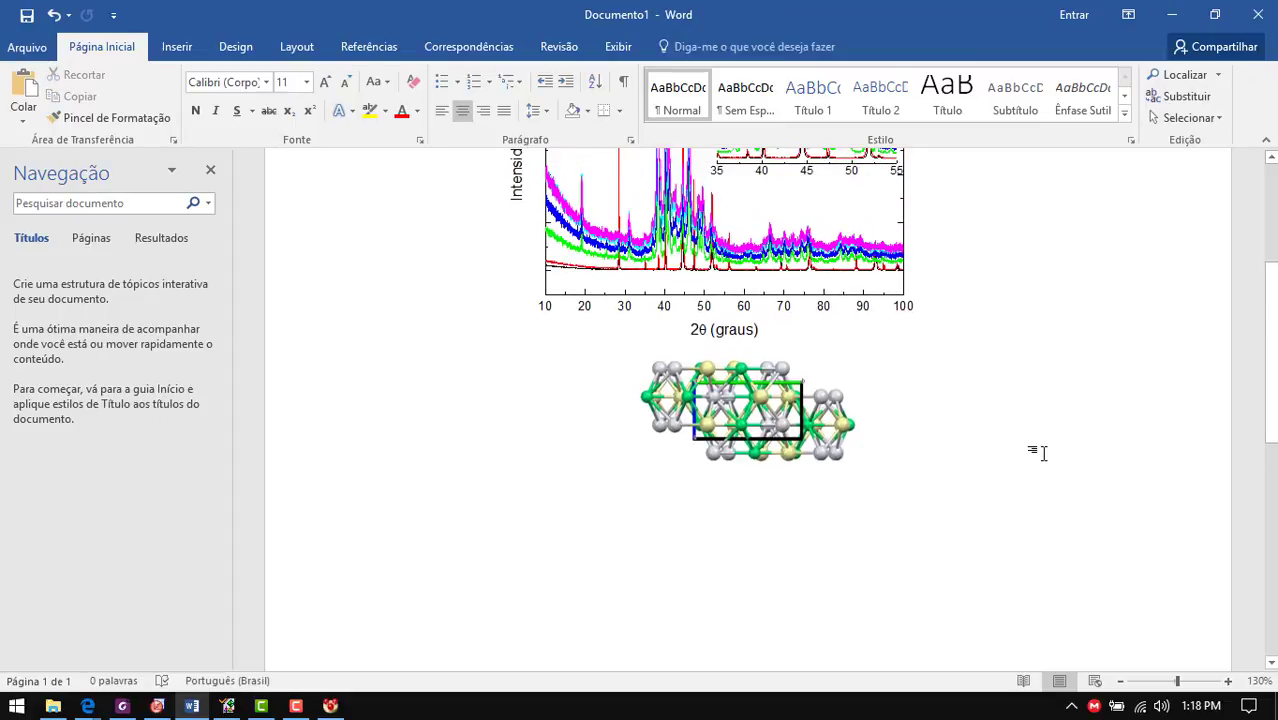
pyautogui.click(820, 375)
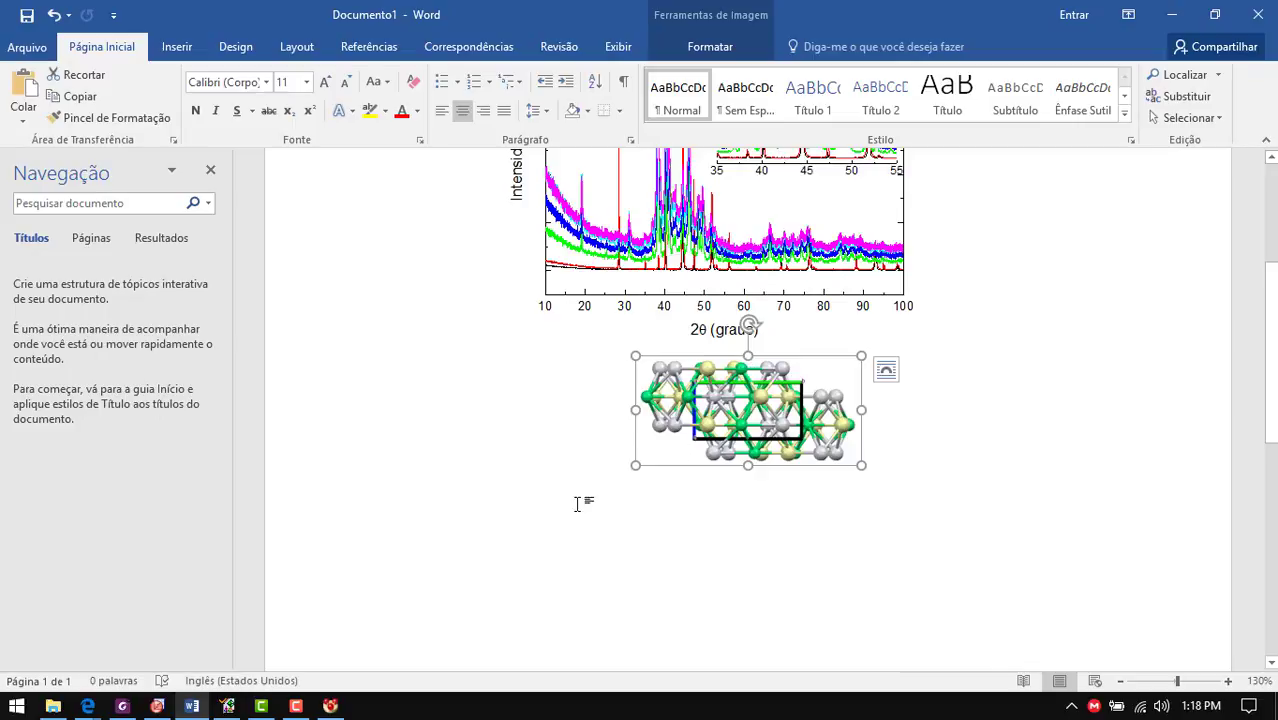
pyautogui.click(331, 706)
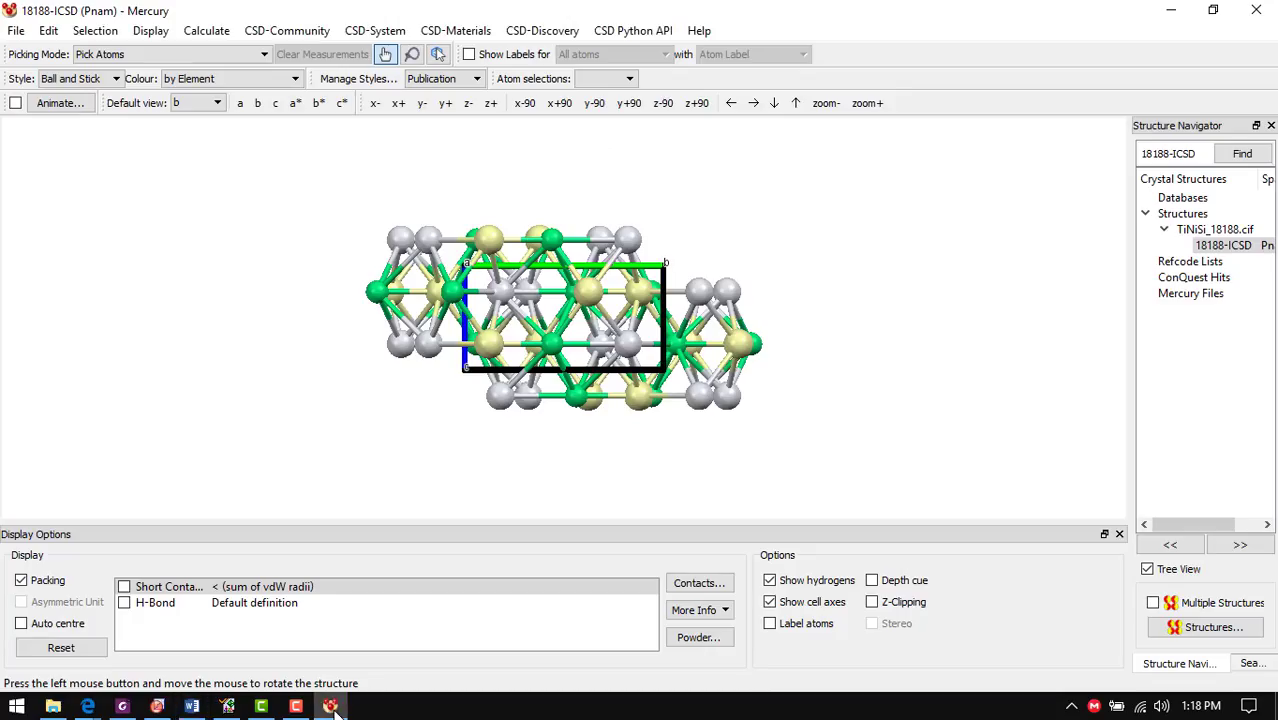
pyautogui.click(331, 706)
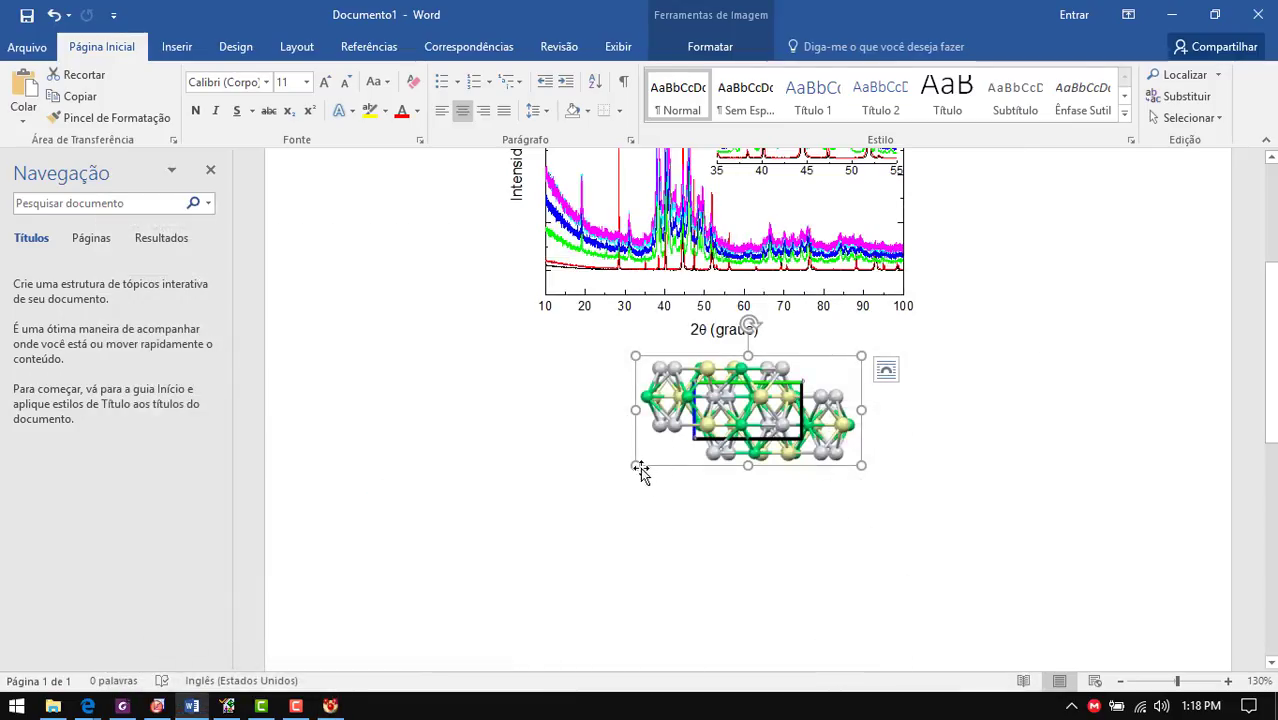
pyautogui.moveTo(626, 474); pyautogui.dragTo(348, 670)
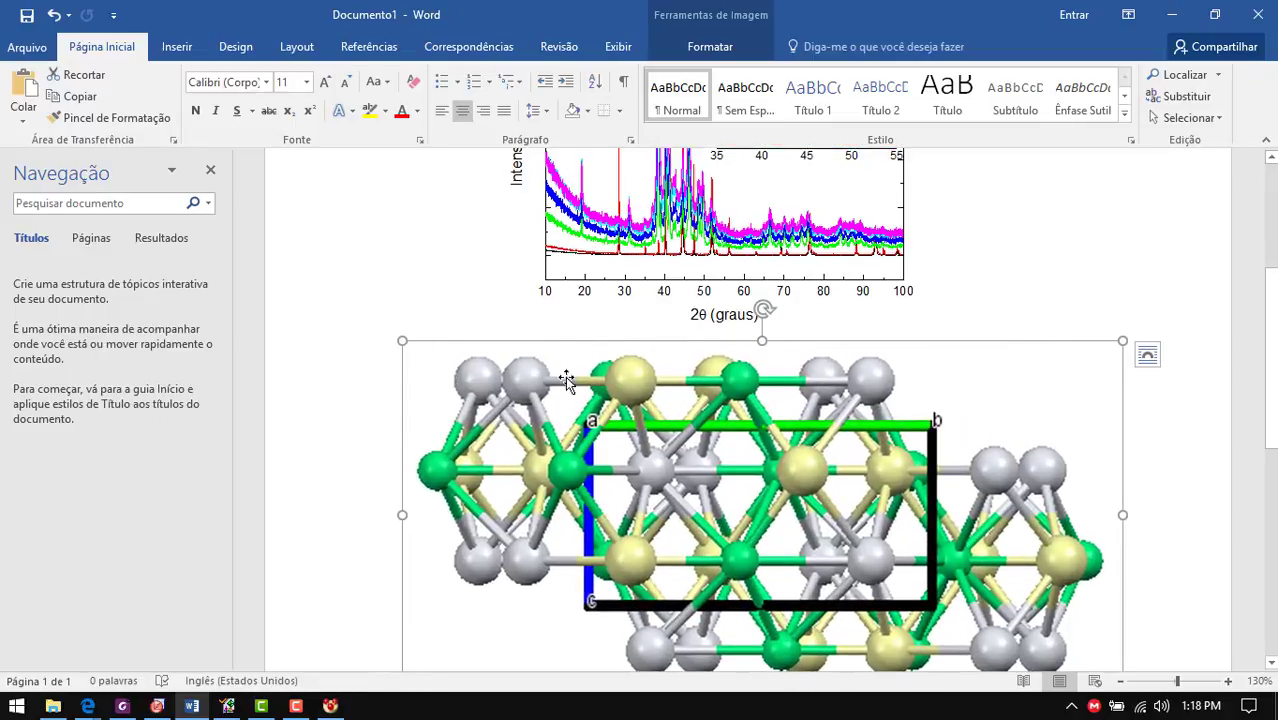
pyautogui.click(1187, 438)
pyautogui.scroll(1, 1187, 438)
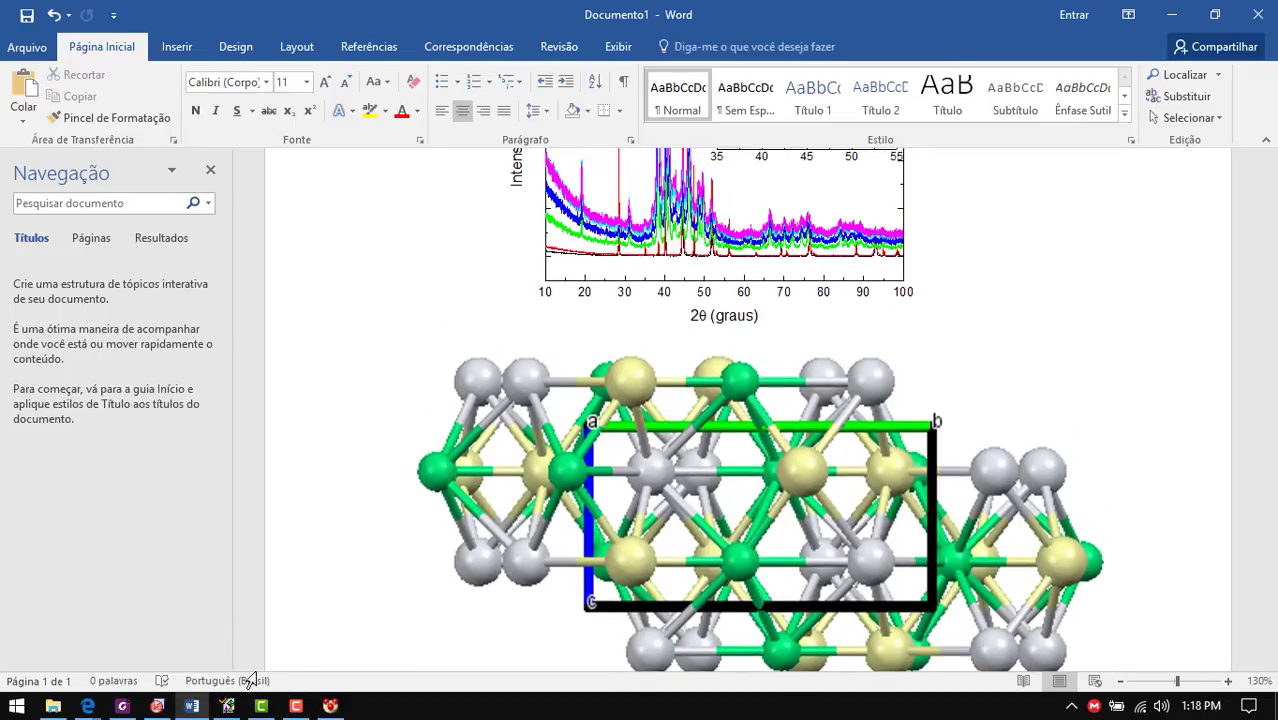
# Switch to OriginPro, delete the <110> NiTiSi text label from Graph3, and minimize the program
pyautogui.click(330, 706)
pyautogui.click(192, 706)
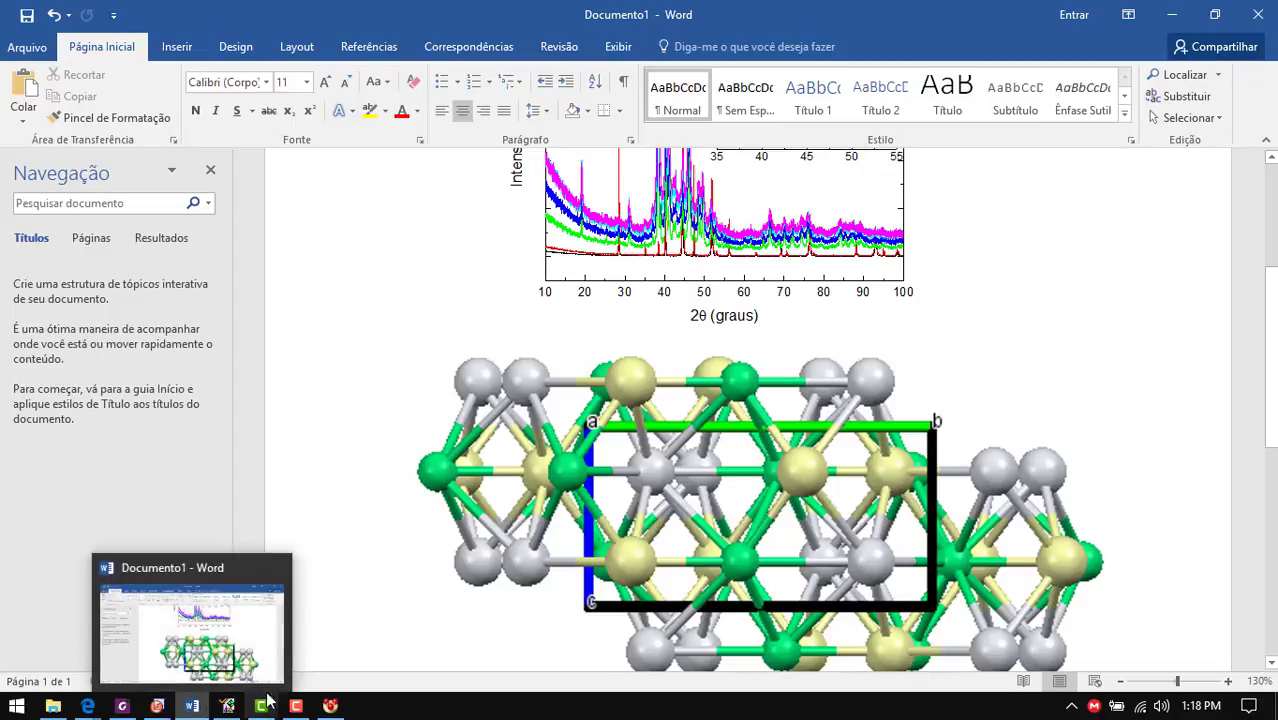
pyautogui.moveTo(254, 710)
pyautogui.click(157, 706)
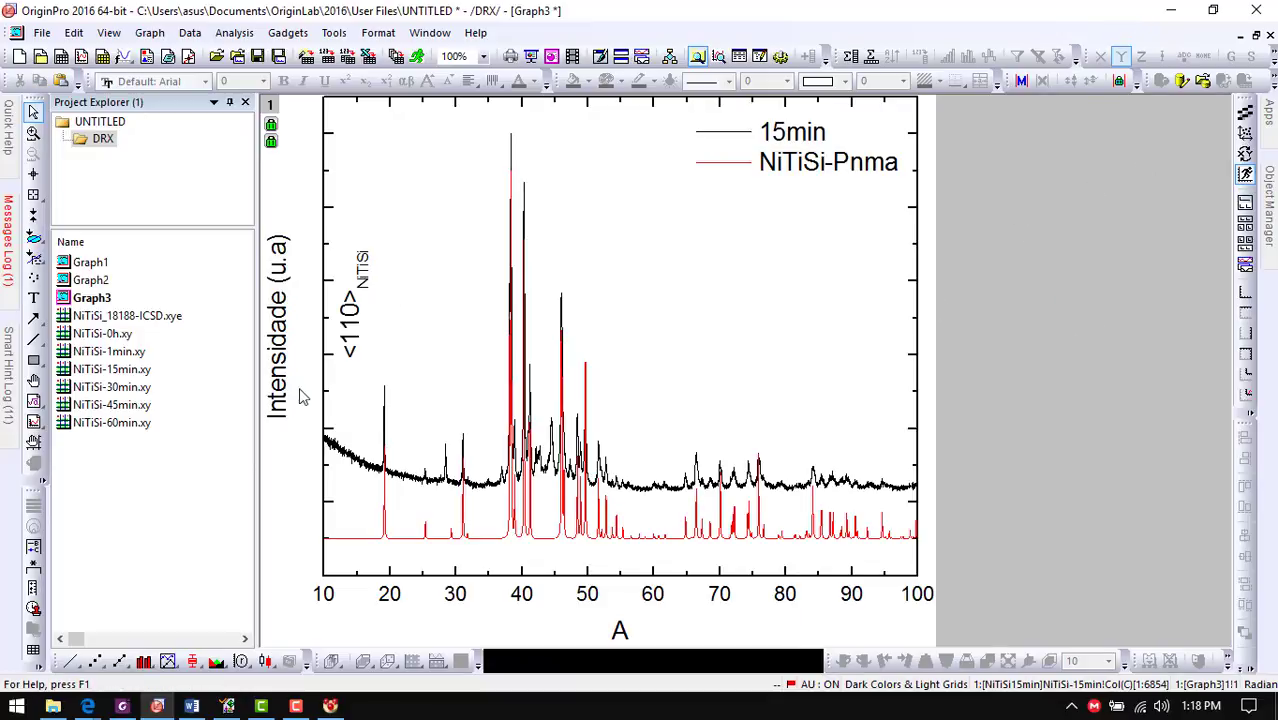
pyautogui.click(366, 320)
pyautogui.press('Delete')
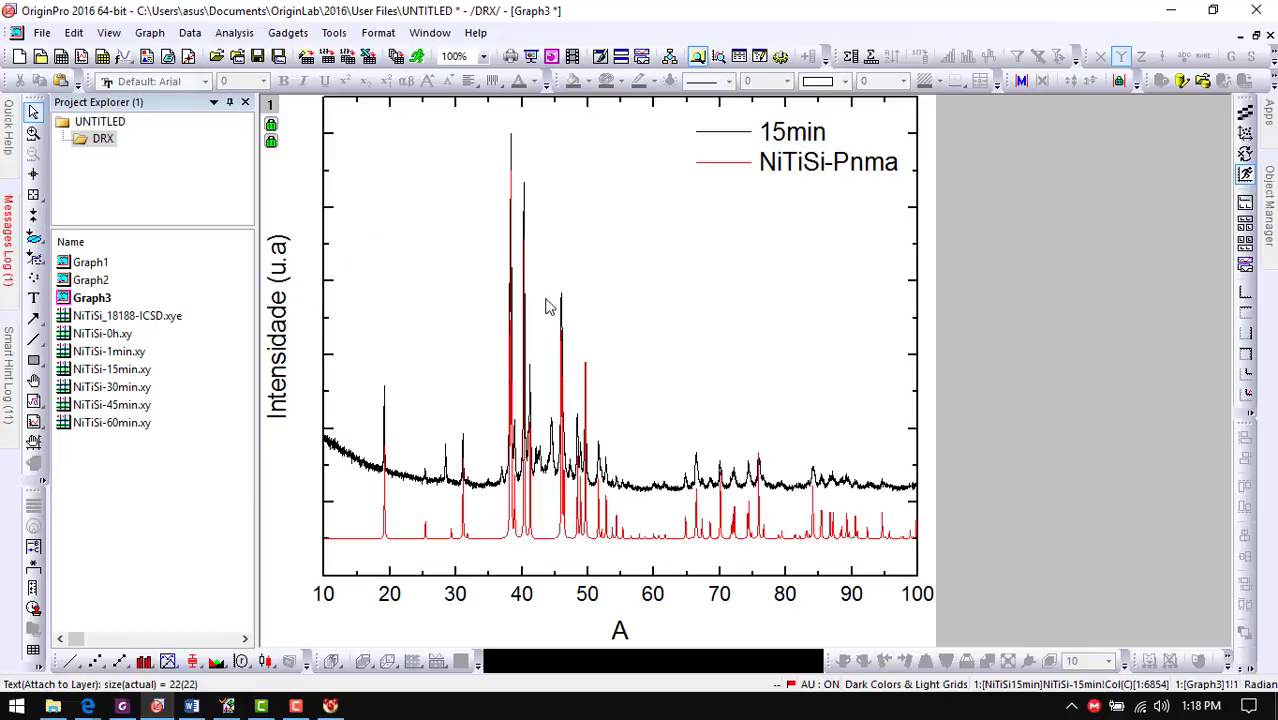
pyautogui.click(1171, 10)
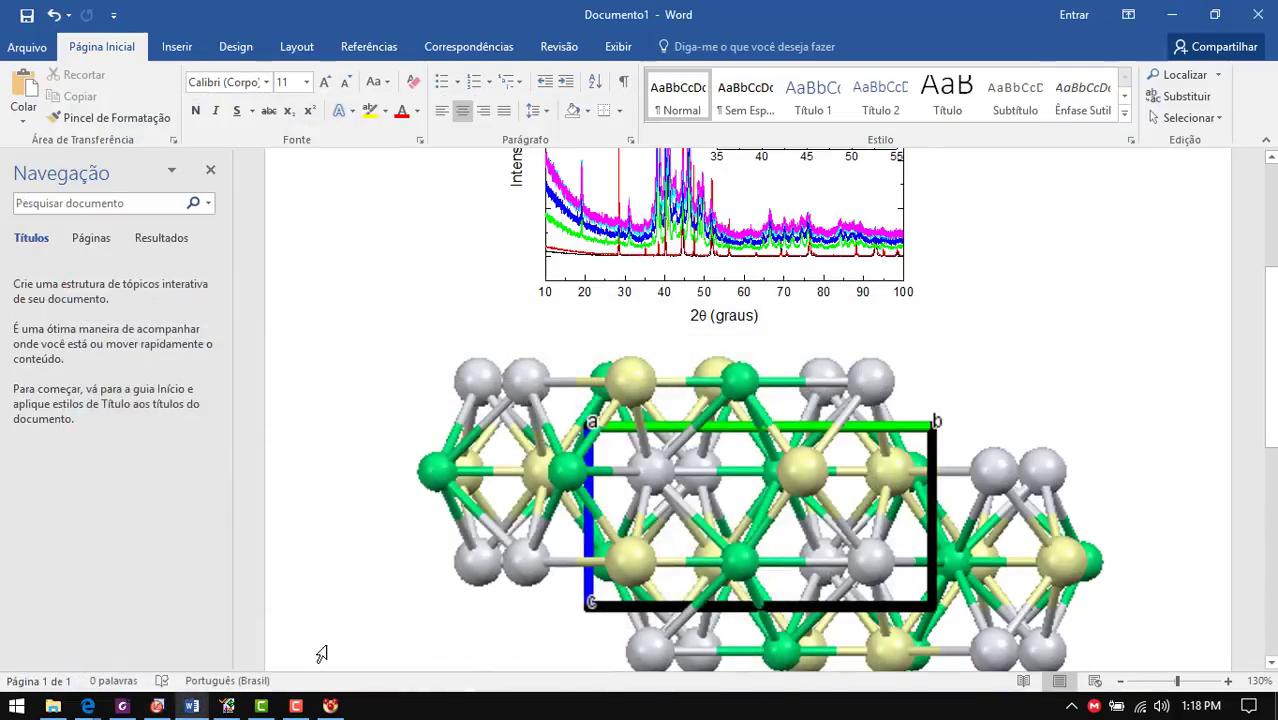
# Switch to Mercury, open the POV-Ray image export beside the structure, and generate a preview with the default settings
pyautogui.click(332, 706)
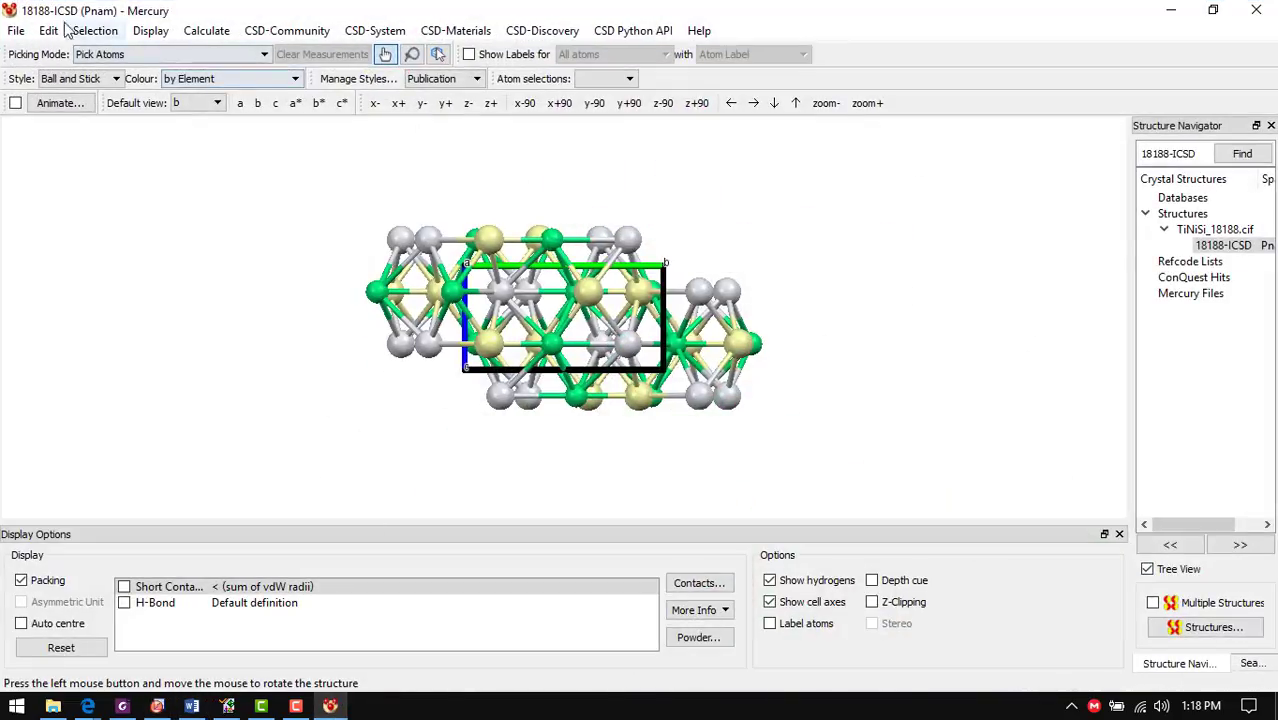
pyautogui.click(15, 31)
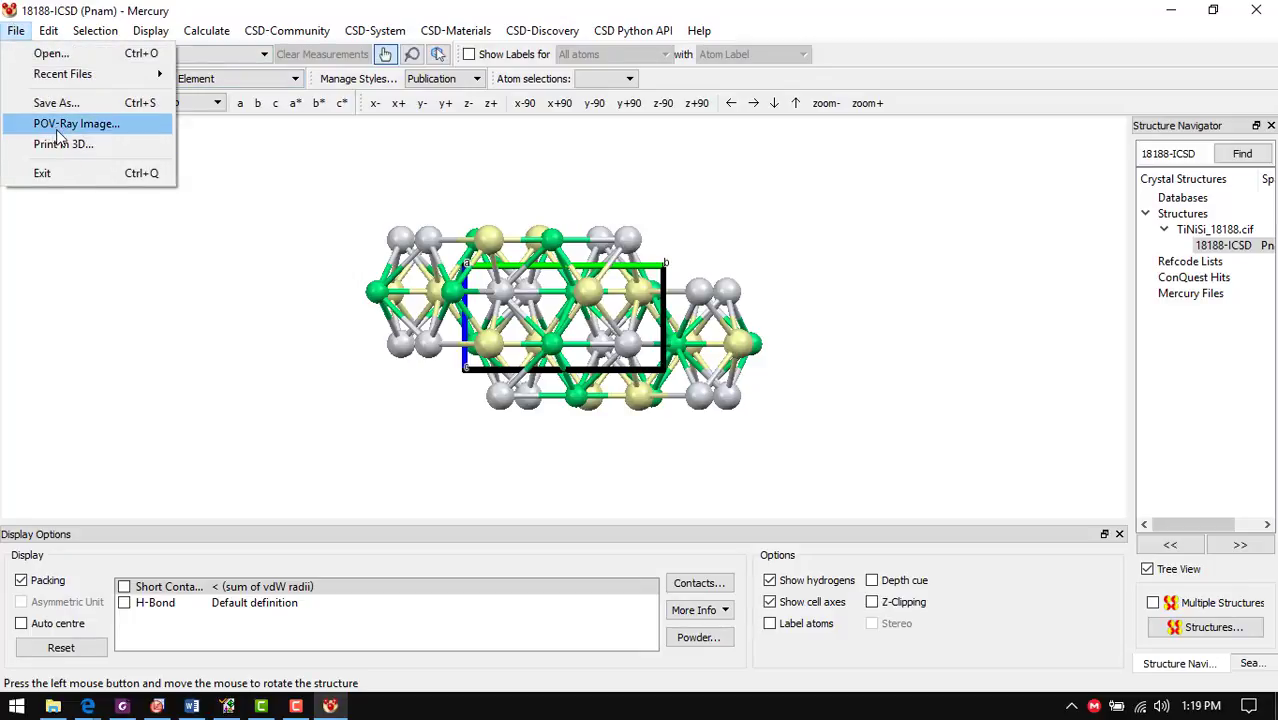
pyautogui.moveTo(168, 24)
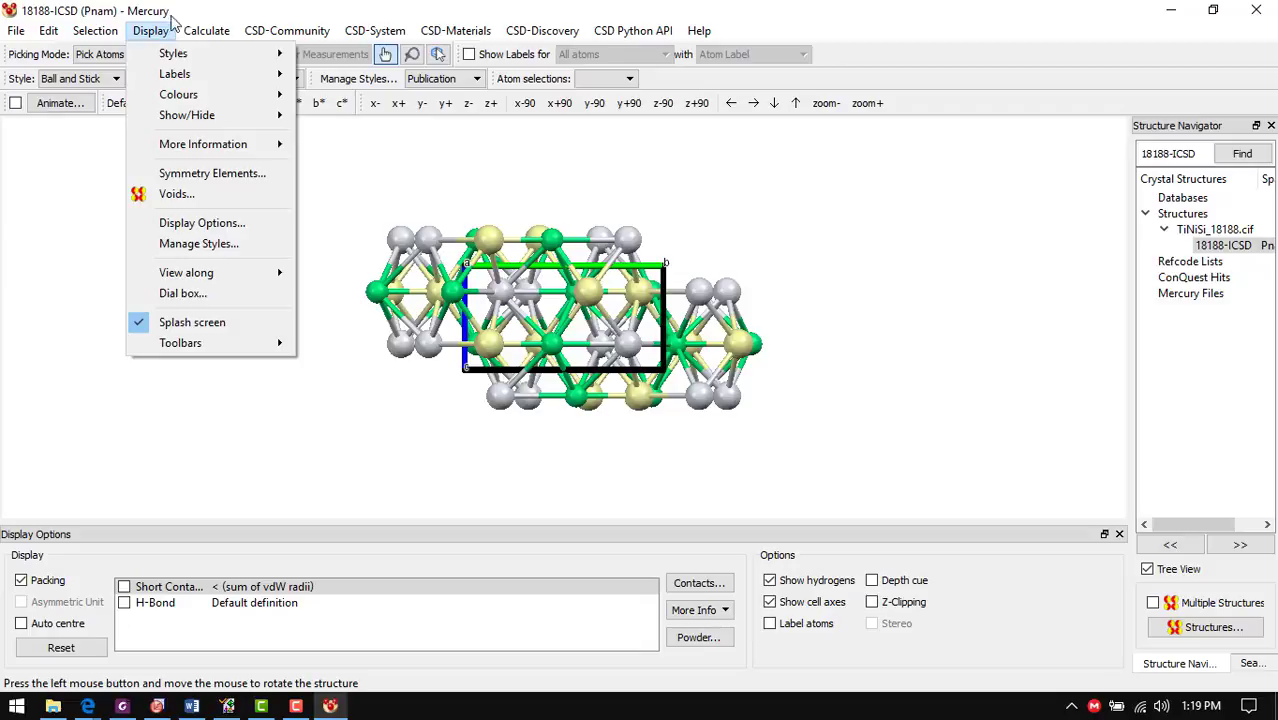
pyautogui.click(19, 32)
pyautogui.click(19, 32)
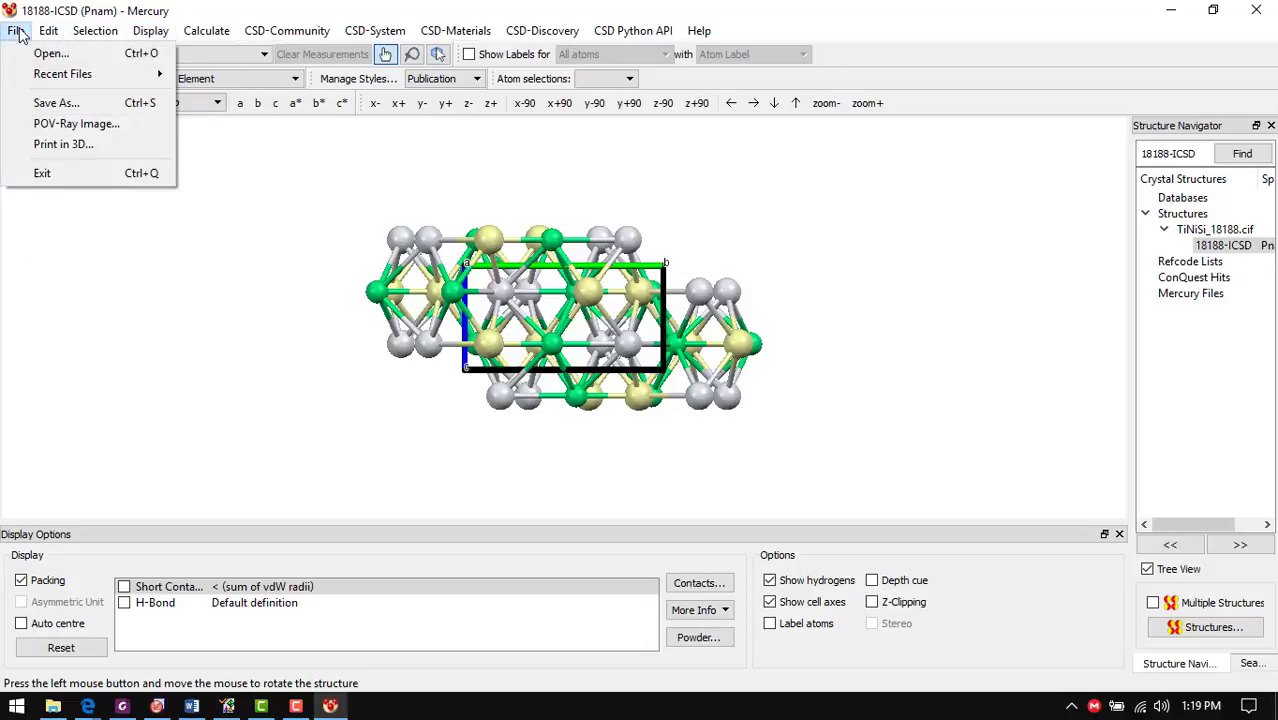
pyautogui.click(55, 125)
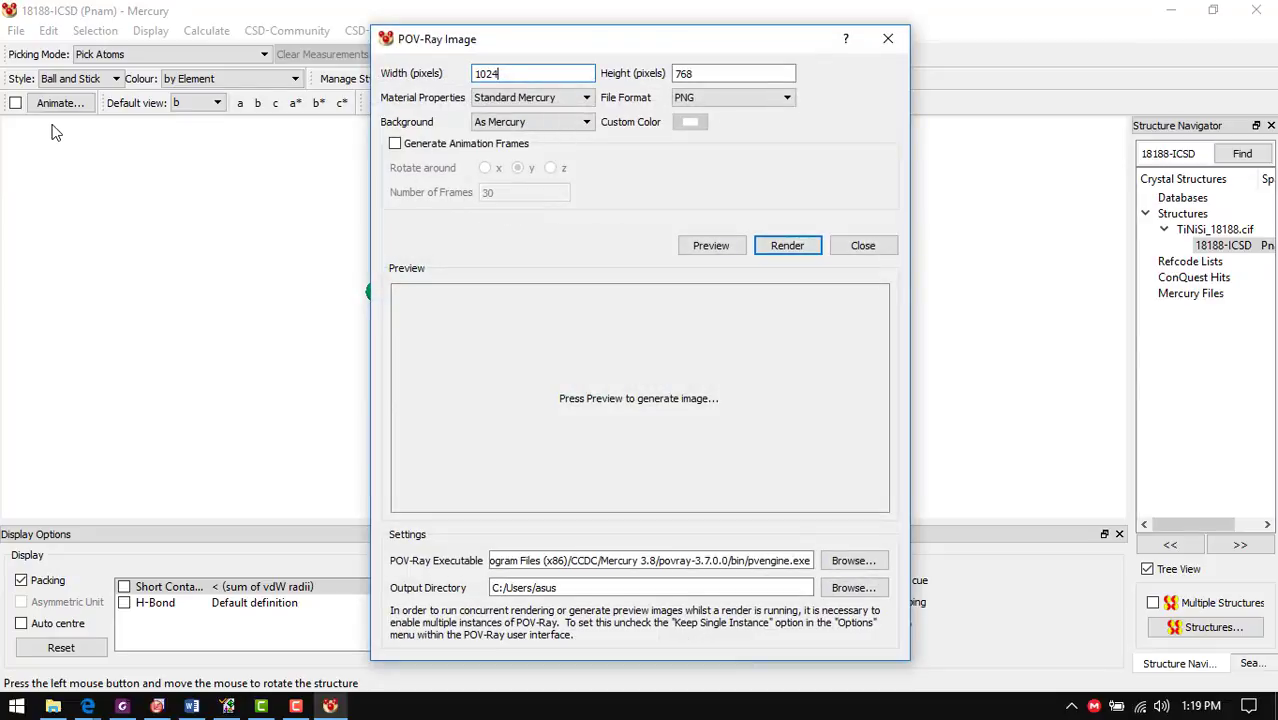
pyautogui.moveTo(575, 55); pyautogui.dragTo(925, 32)
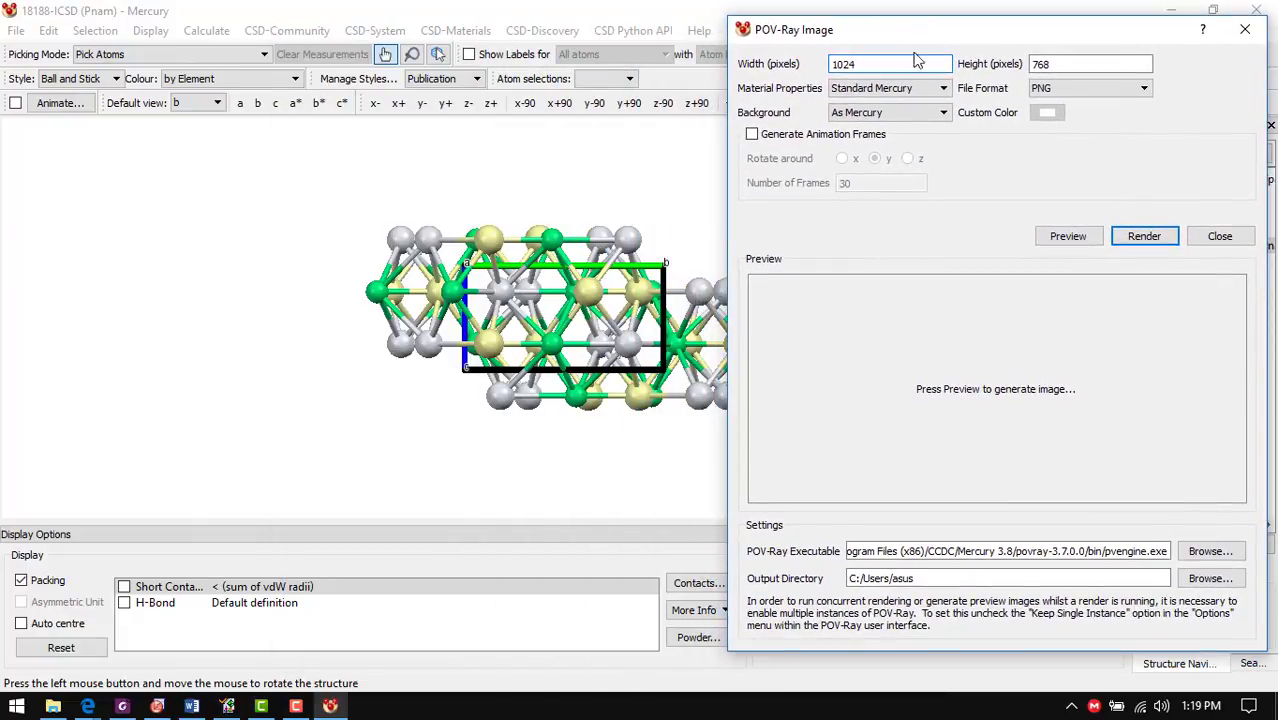
pyautogui.click(1066, 246)
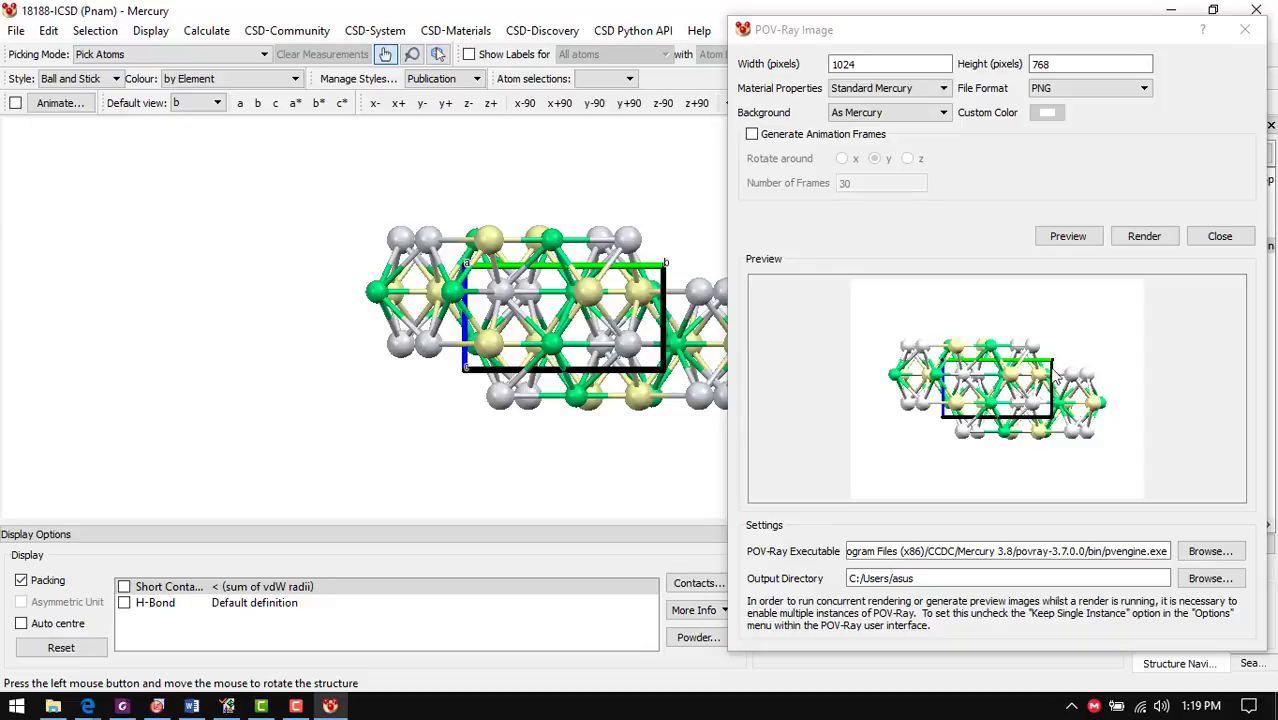
# Keep the Standard Mercury material, set the POV-Ray image background to Black, and regenerate the preview
pyautogui.click(943, 89)
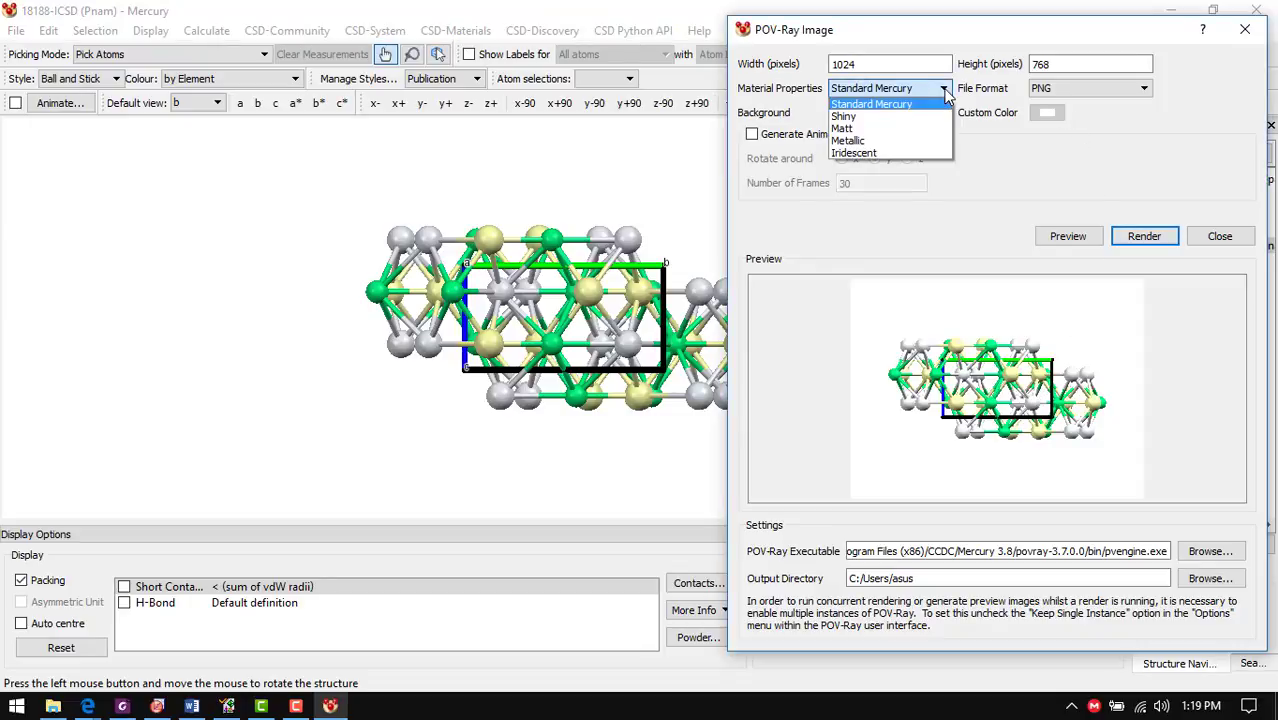
pyautogui.click(946, 92)
pyautogui.click(933, 114)
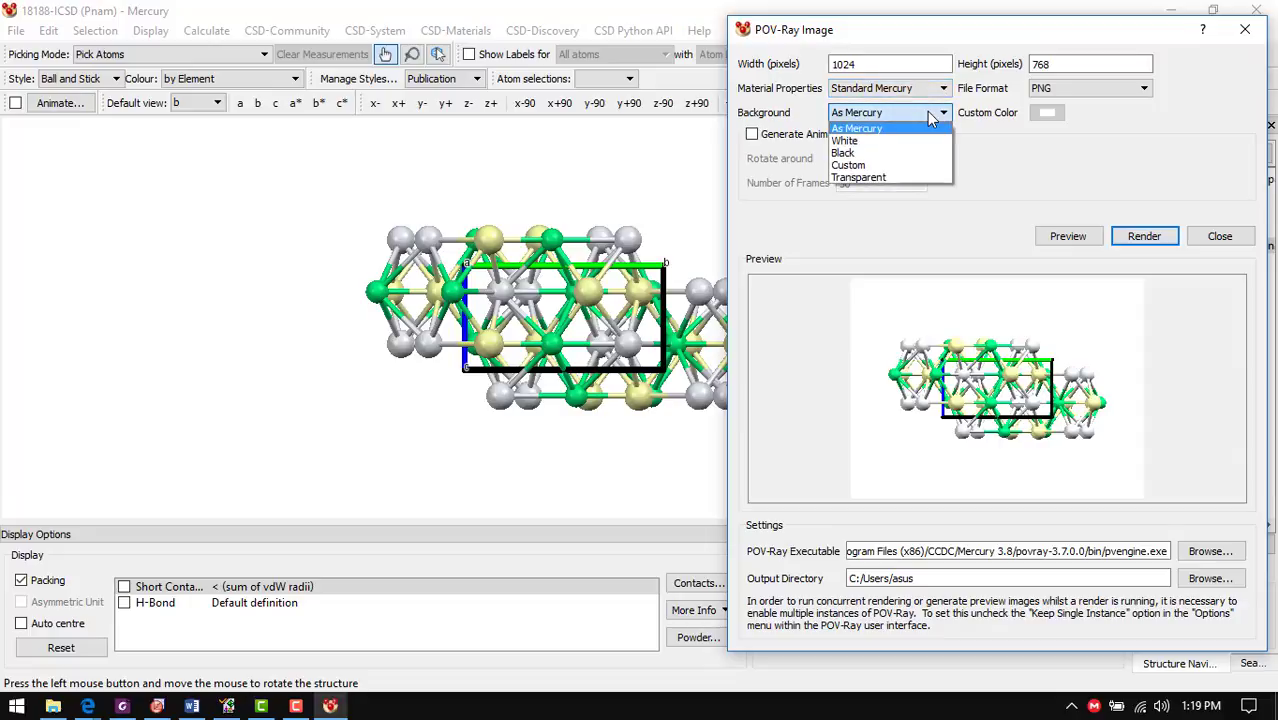
pyautogui.click(879, 156)
pyautogui.click(1098, 238)
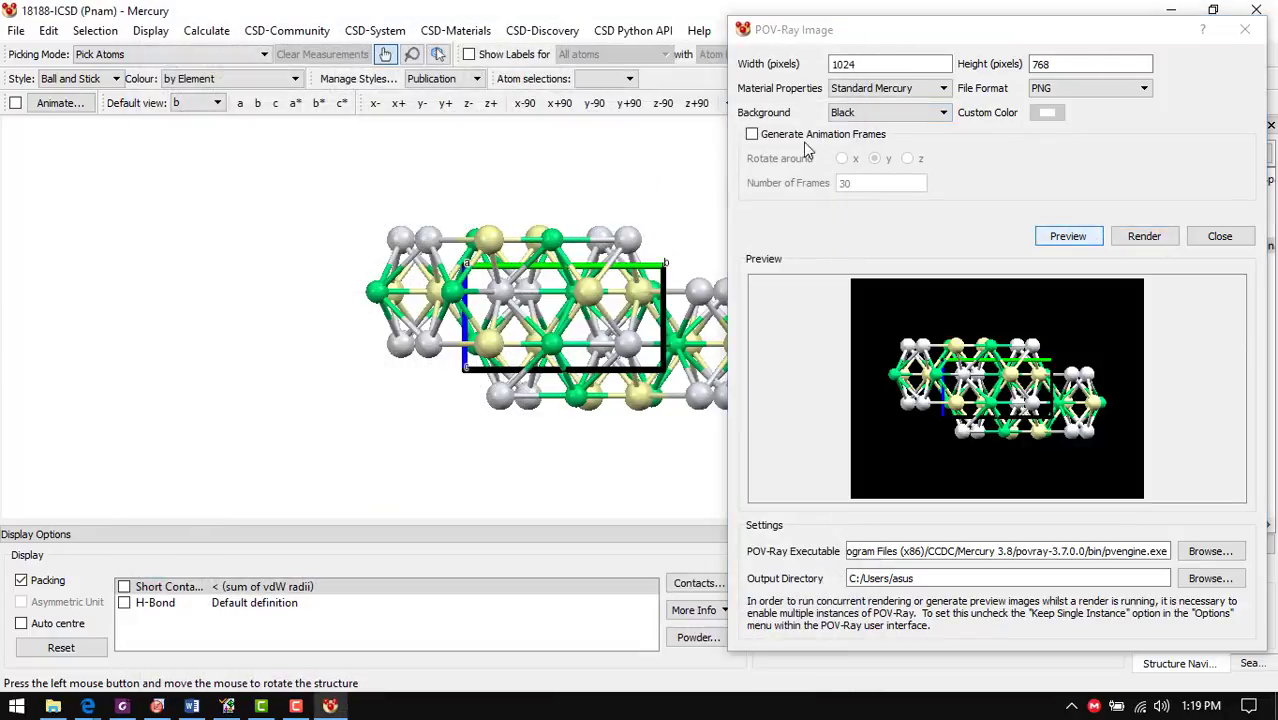
# Set the POV-Ray image background to Transparent and regenerate the preview
pyautogui.click(893, 115)
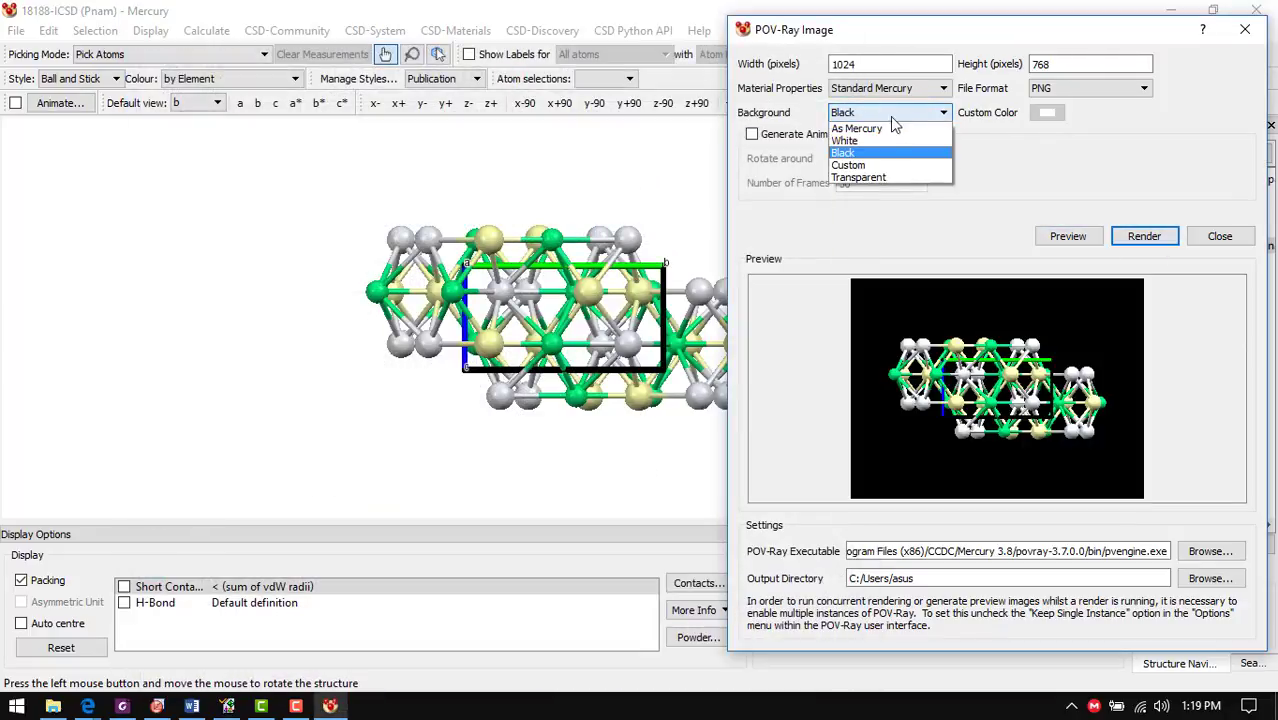
pyautogui.click(879, 178)
pyautogui.click(1065, 238)
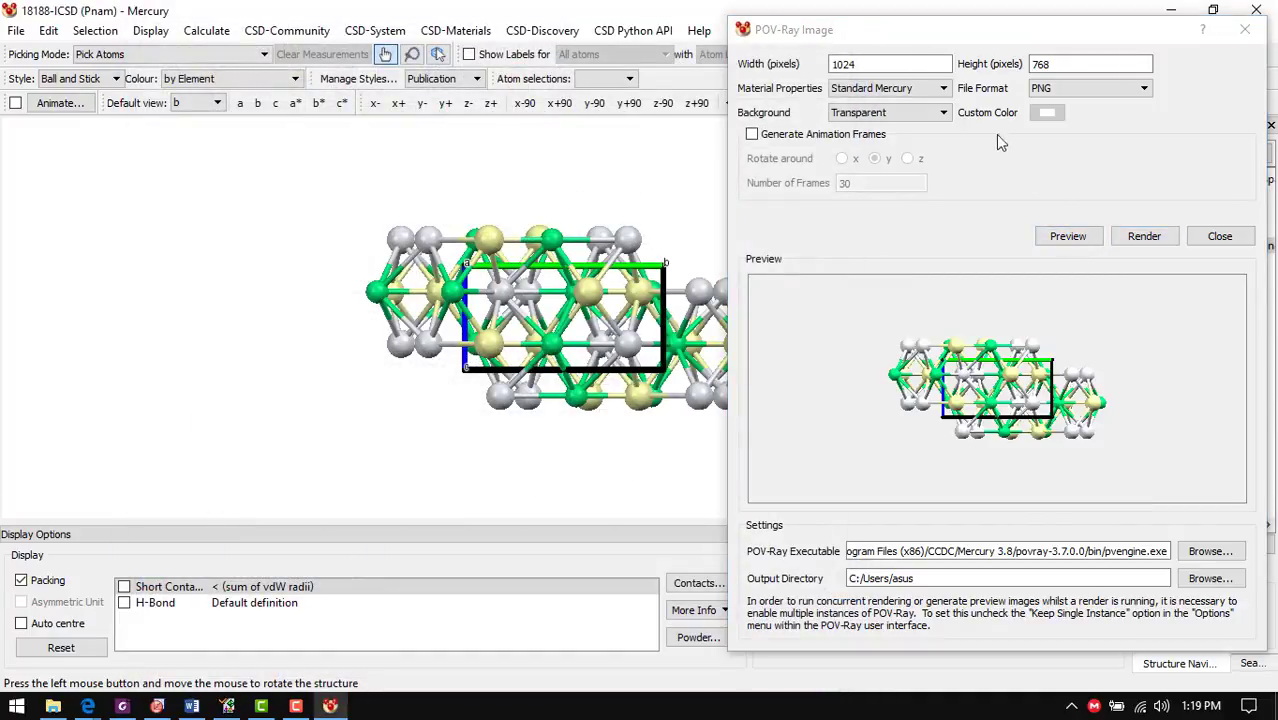
# Preview the structure with the Shiny and Matt material properties, keeping the Transparent background
pyautogui.click(905, 89)
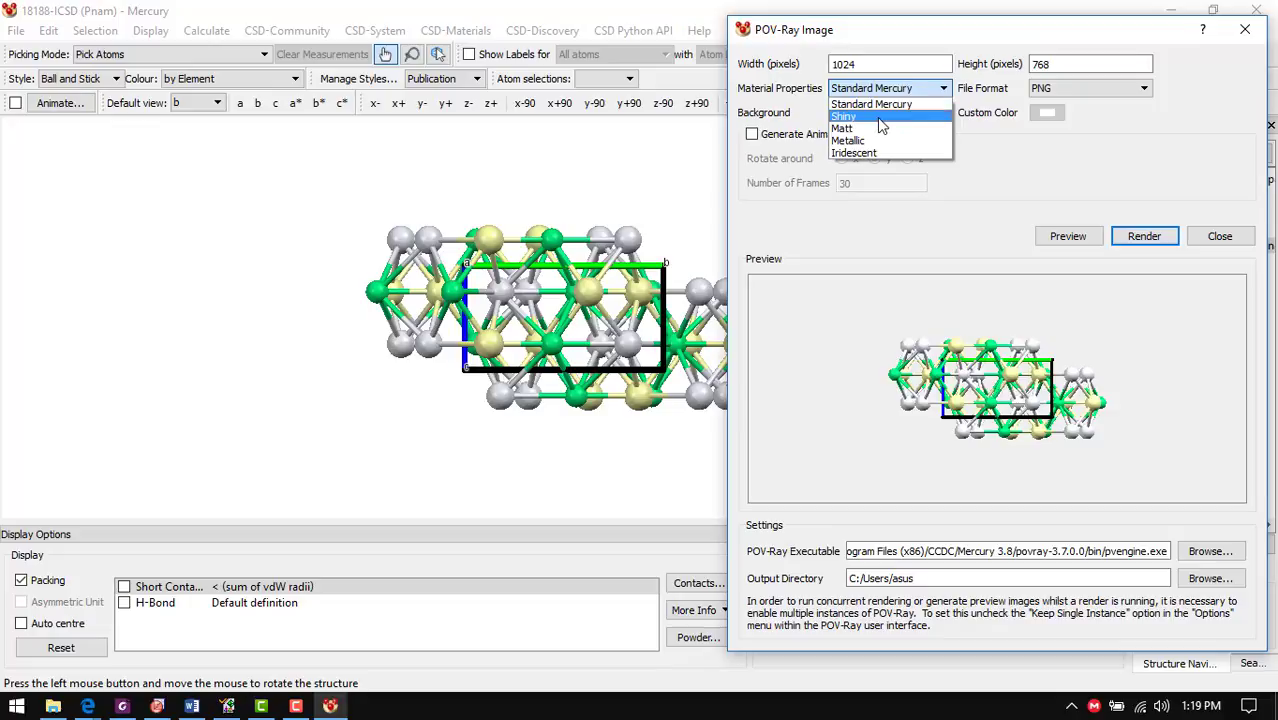
pyautogui.click(845, 116)
pyautogui.click(1082, 236)
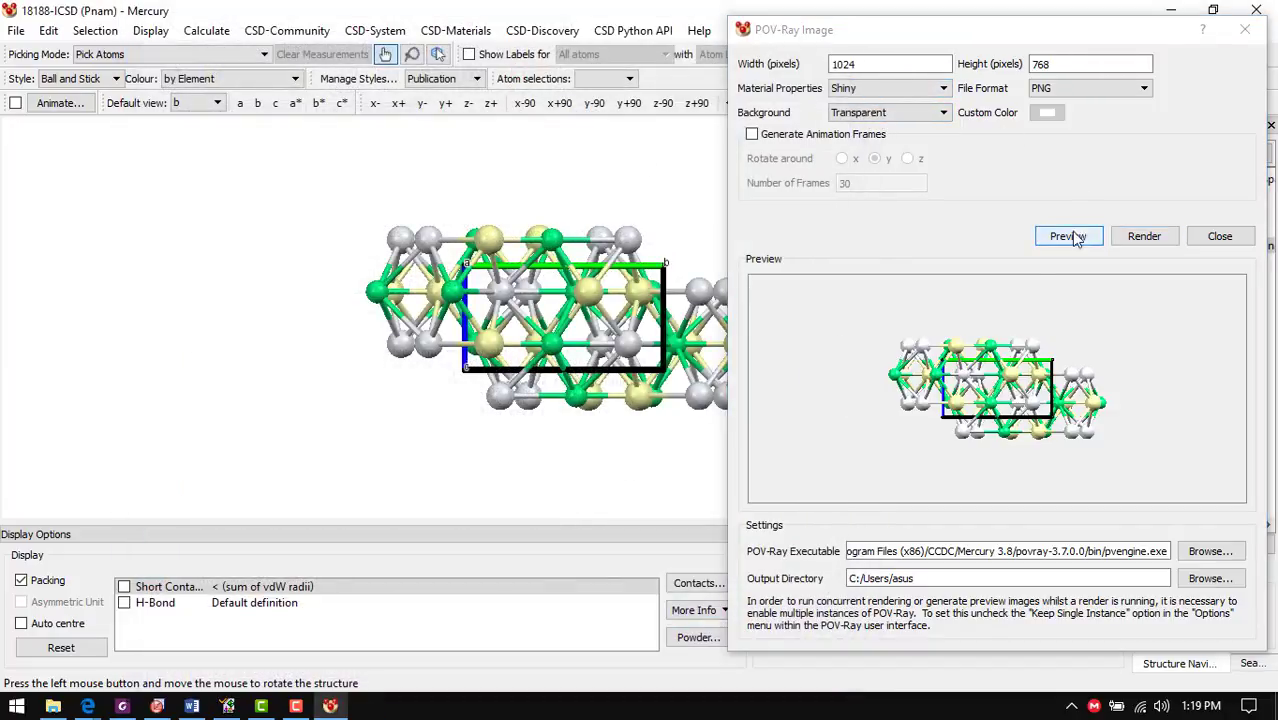
pyautogui.click(944, 113)
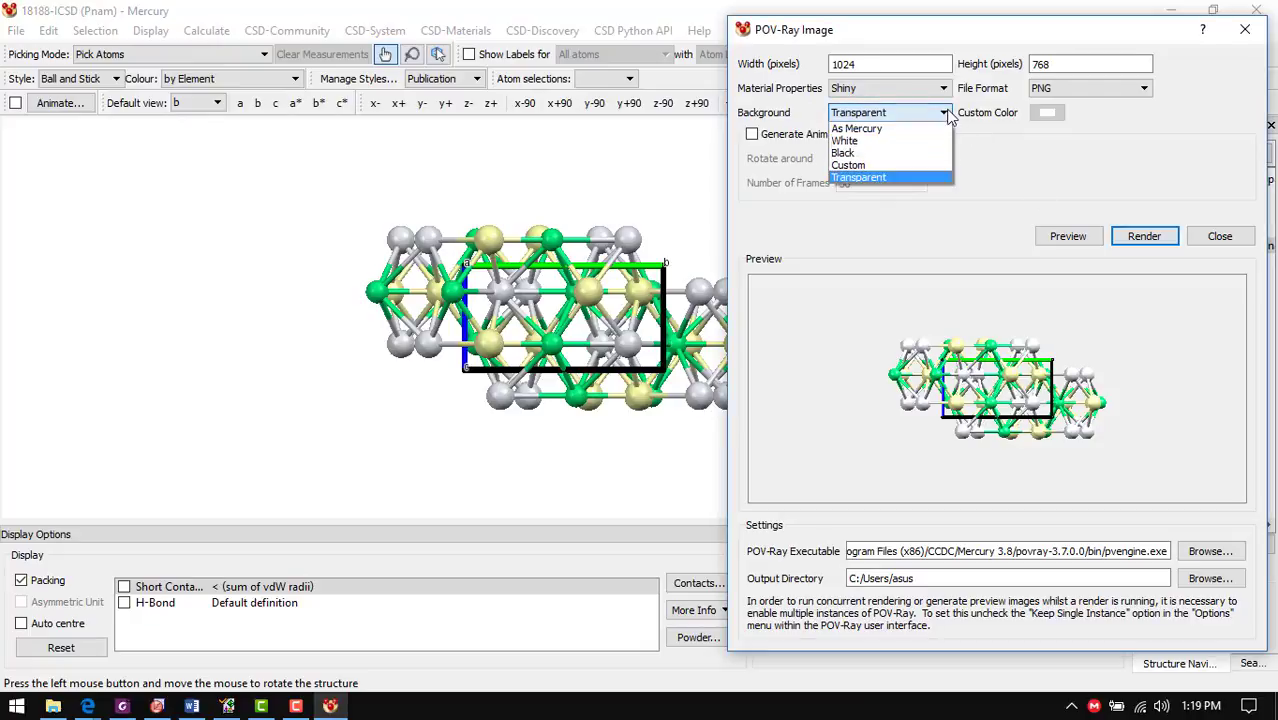
pyautogui.click(900, 88)
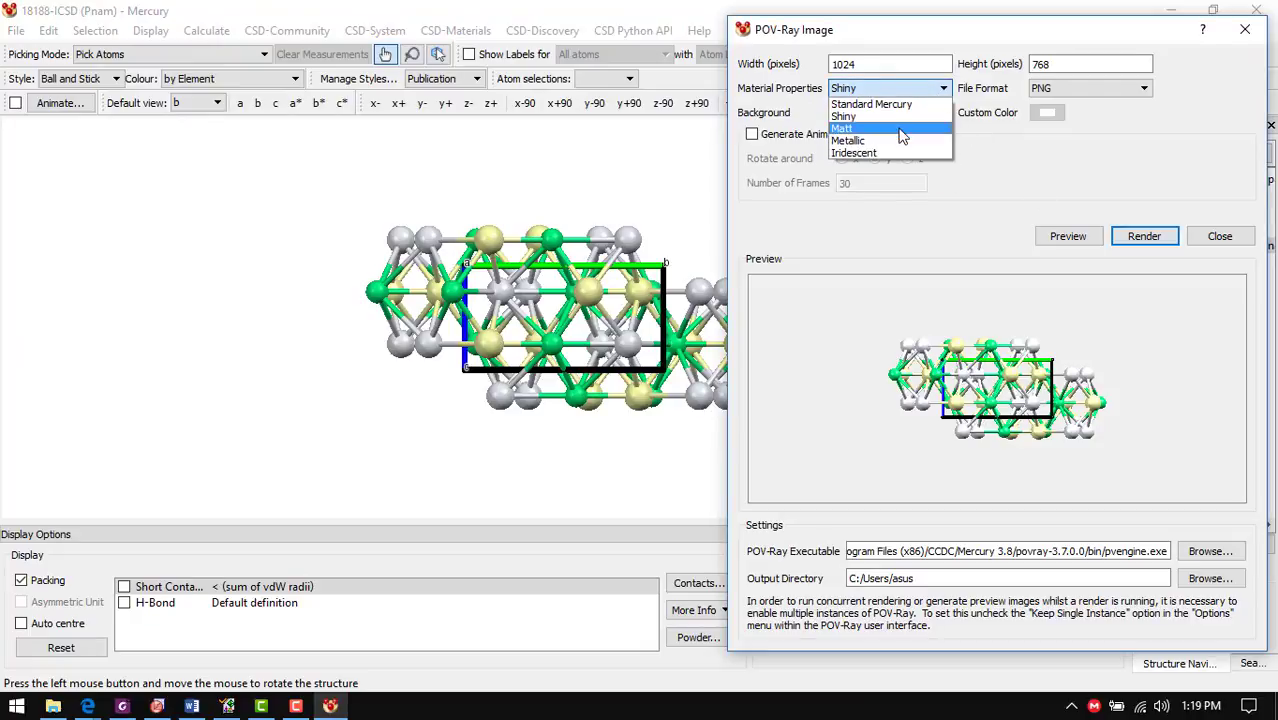
pyautogui.click(900, 122)
pyautogui.click(1068, 237)
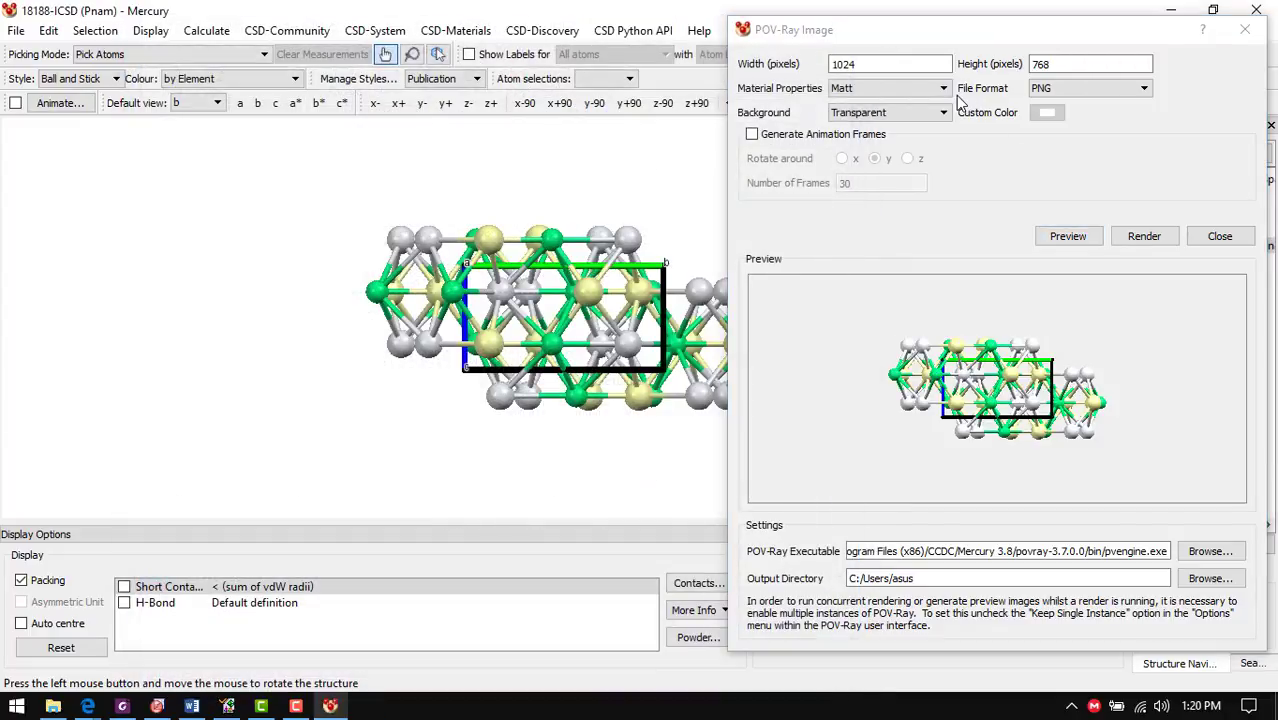
# Preview the structure with the Metallic and Iridescent material properties
pyautogui.click(942, 88)
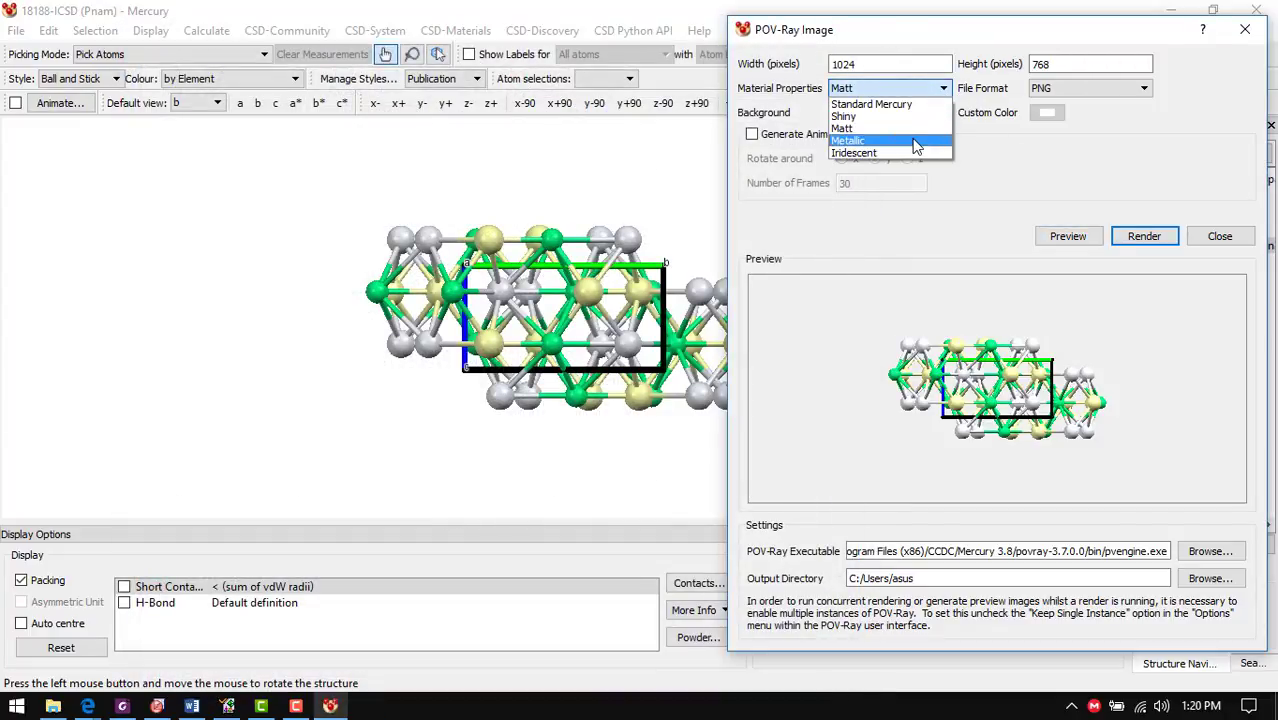
pyautogui.click(916, 146)
pyautogui.click(1058, 237)
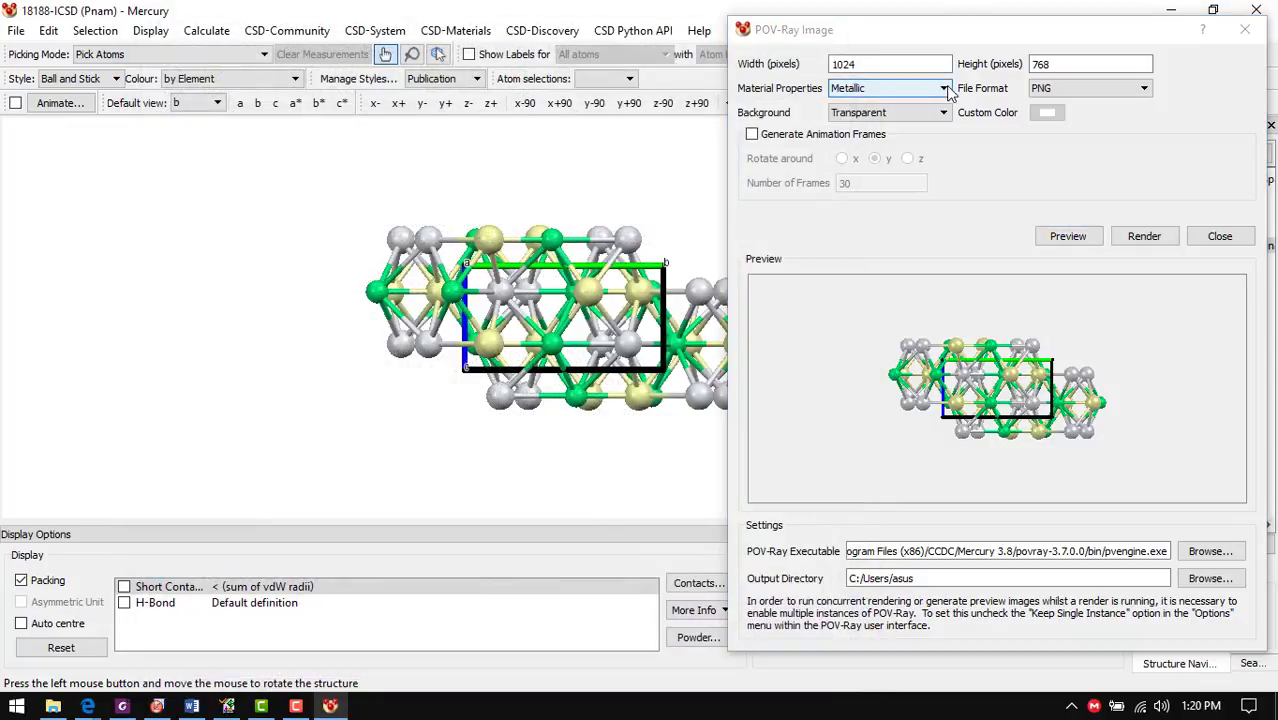
pyautogui.click(942, 88)
pyautogui.click(916, 135)
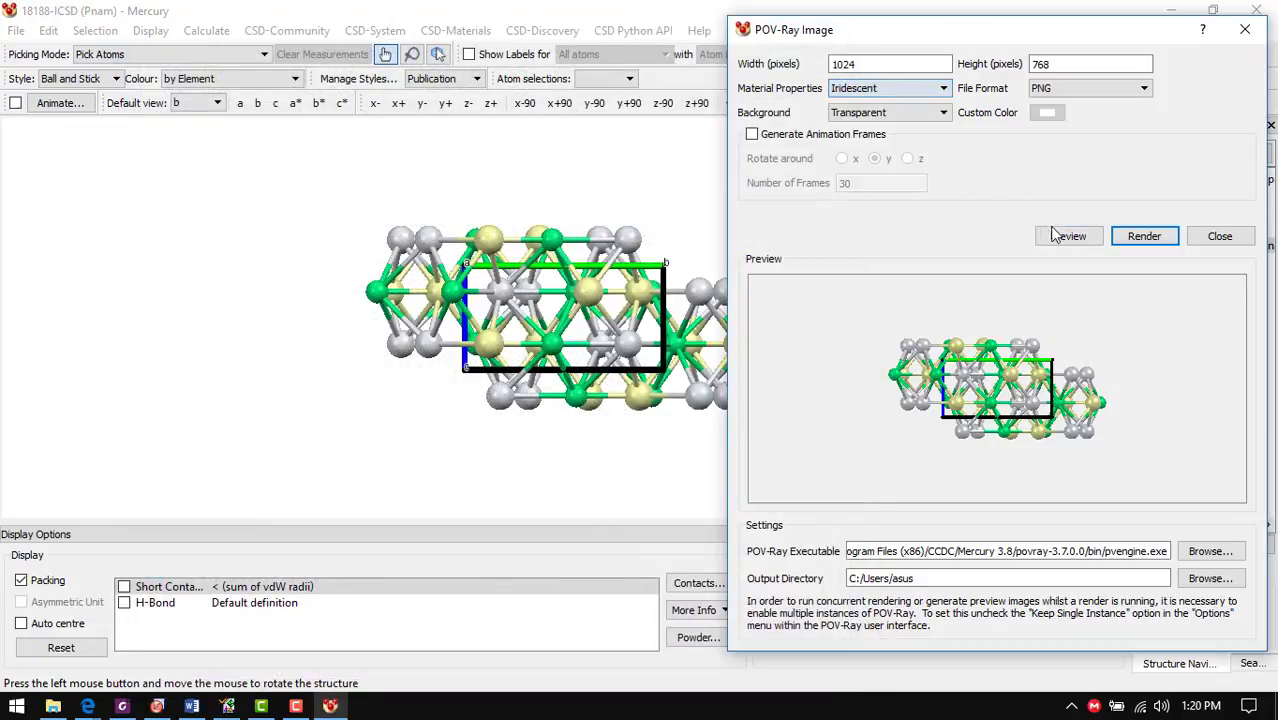
pyautogui.click(1060, 238)
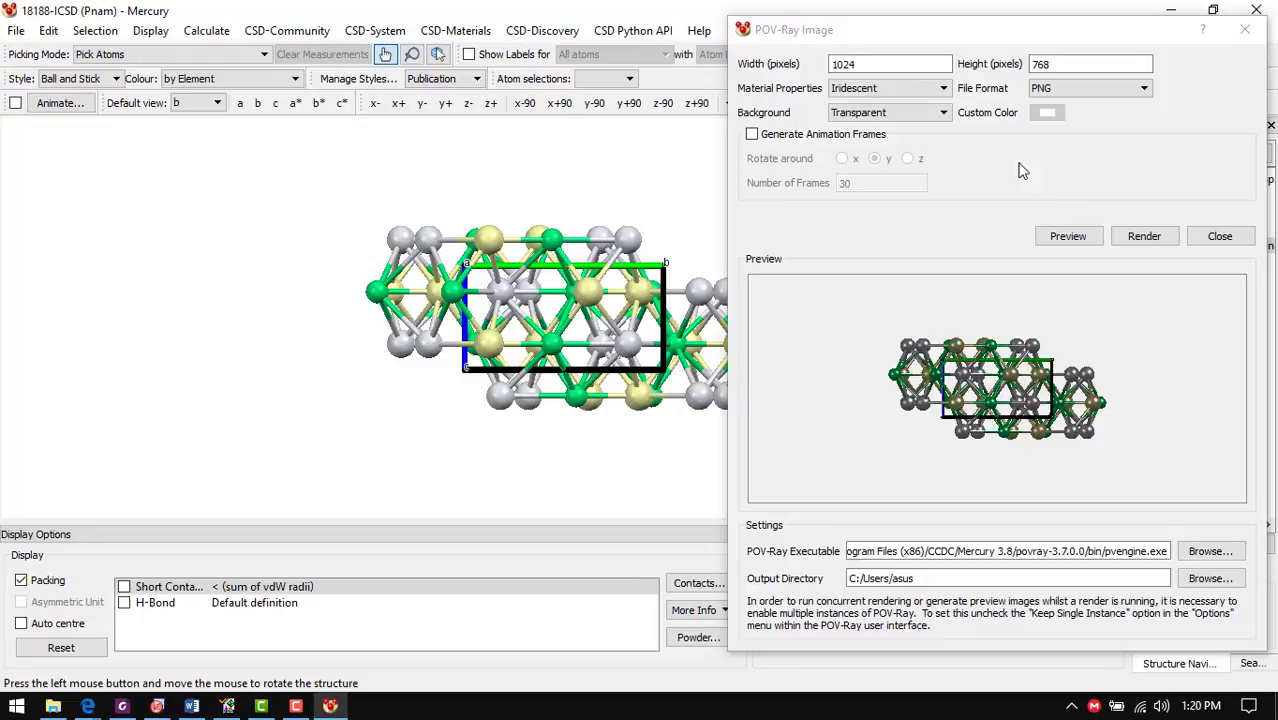
# Set the material properties back to Standard Mercury and render the 1024 by 768 PNG image
pyautogui.click(890, 88)
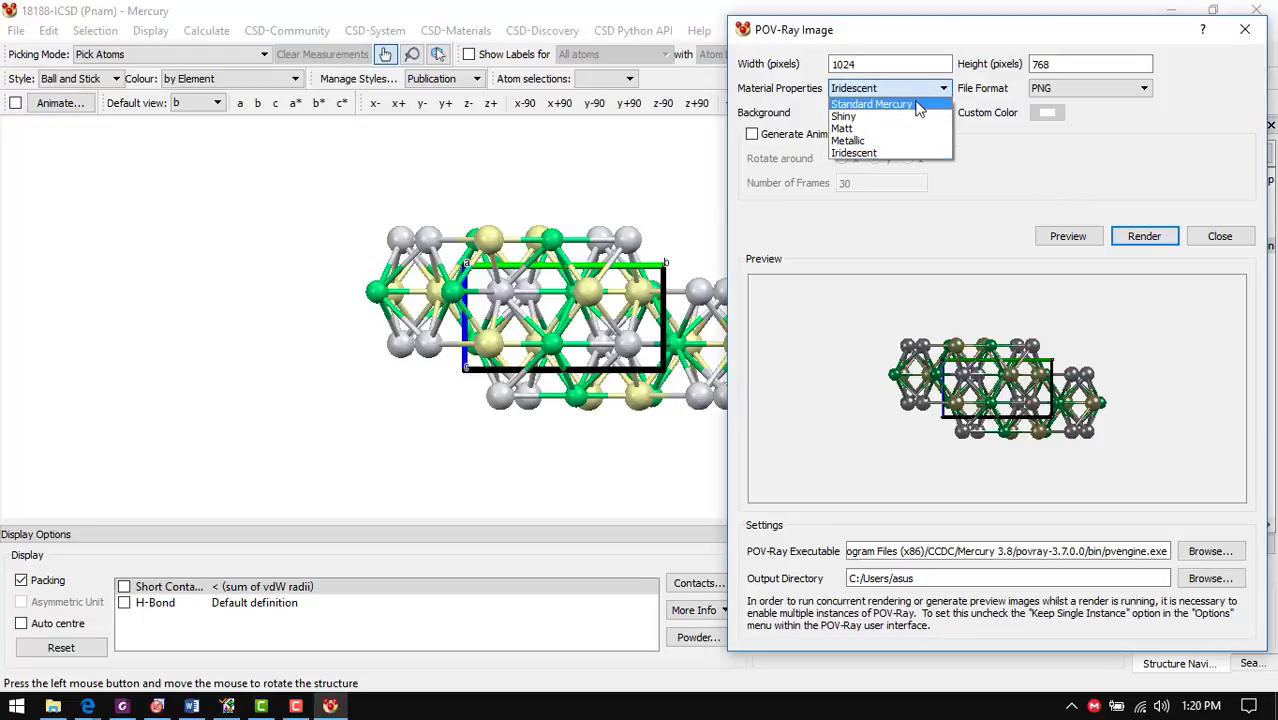
pyautogui.click(868, 103)
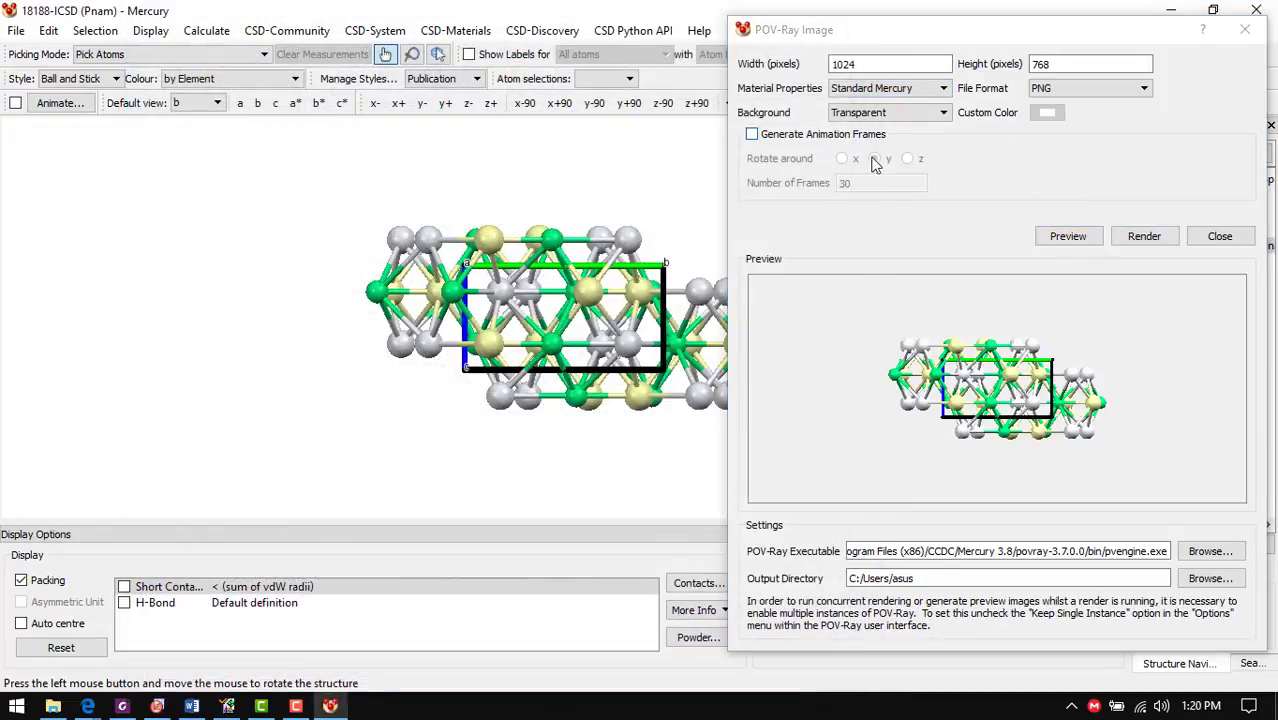
pyautogui.click(1130, 240)
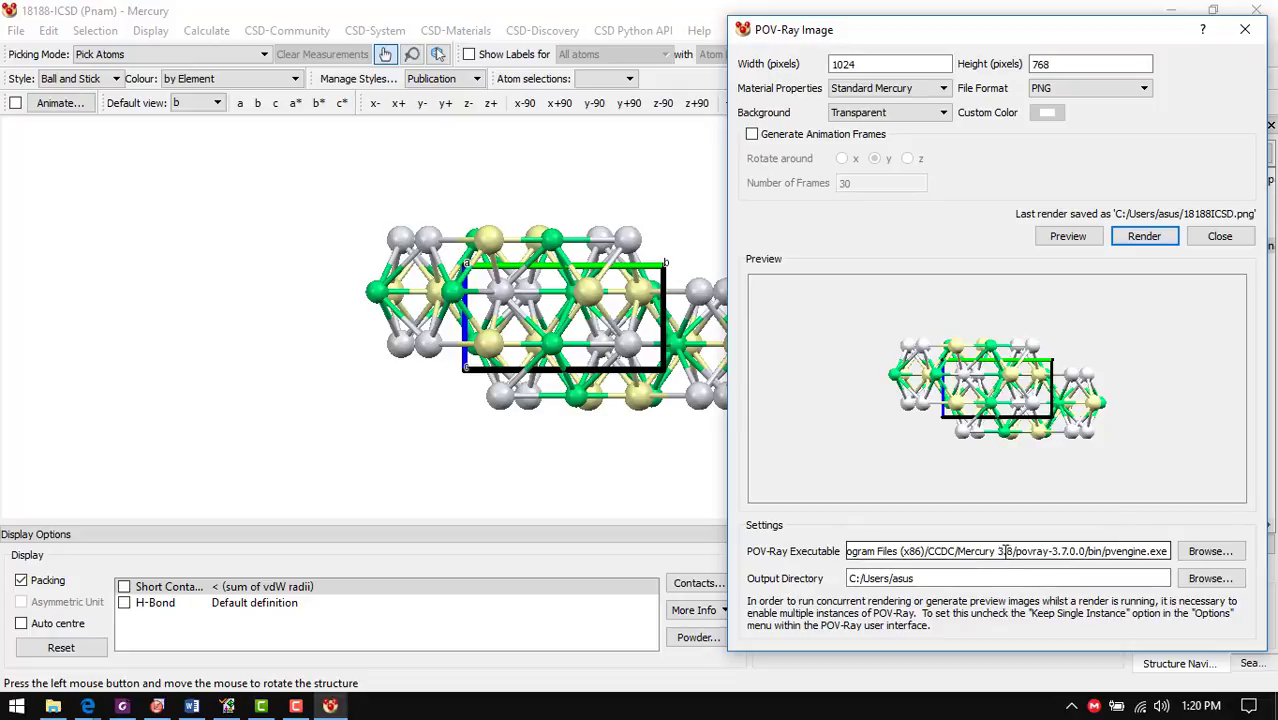
# Change the POV-Ray output directory to the Imagens Mercury folder in Documentos and render the image again
pyautogui.moveTo(1006, 551); pyautogui.dragTo(1183, 537)
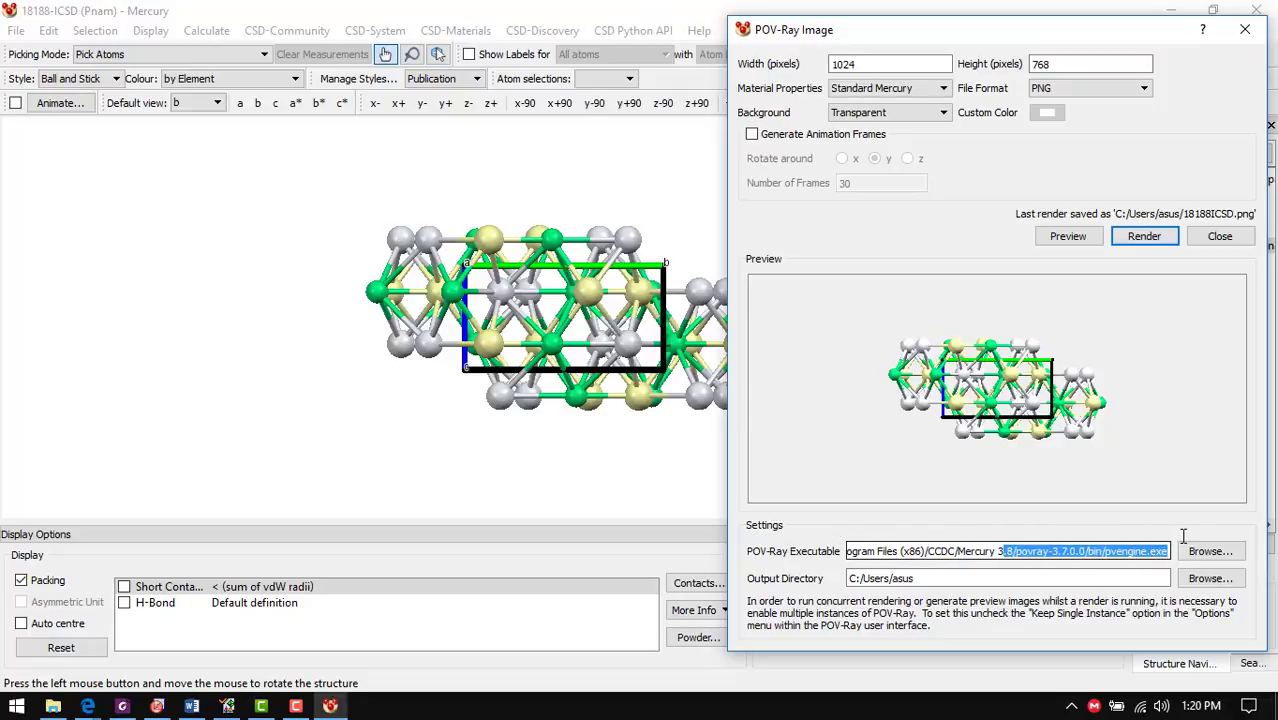
pyautogui.click(928, 578)
pyautogui.moveTo(928, 578); pyautogui.dragTo(856, 578)
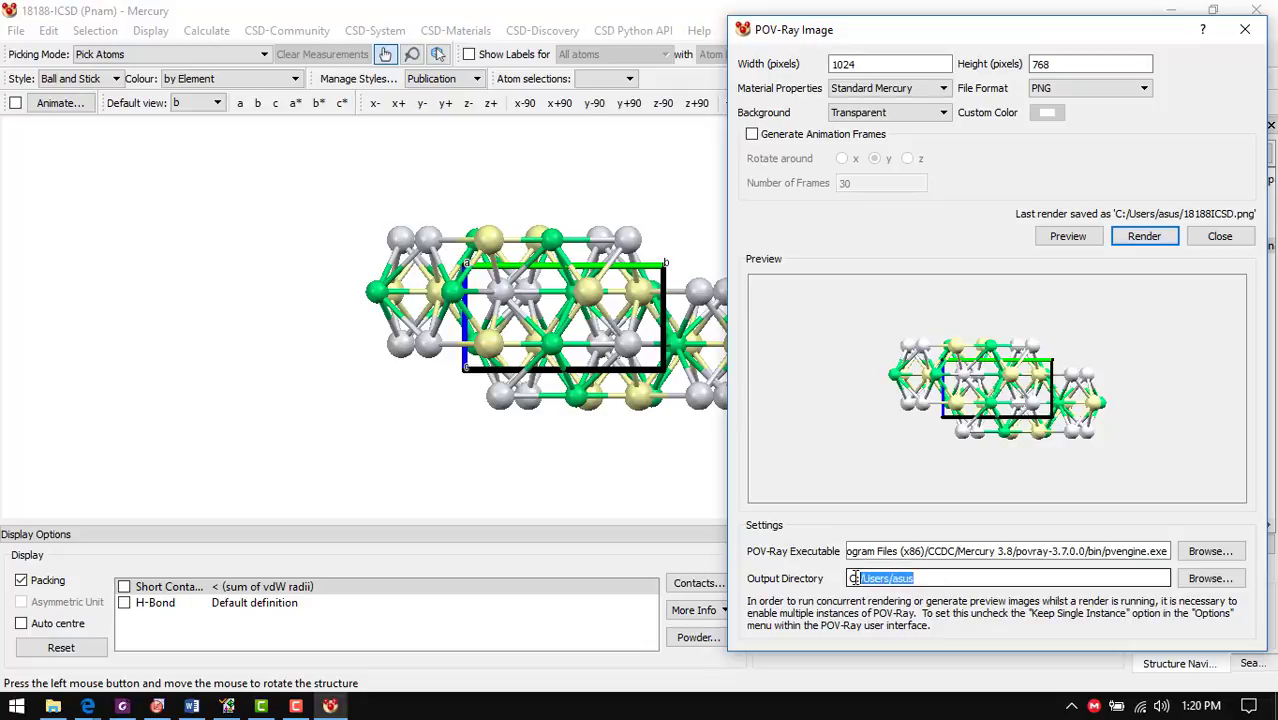
pyautogui.click(984, 578)
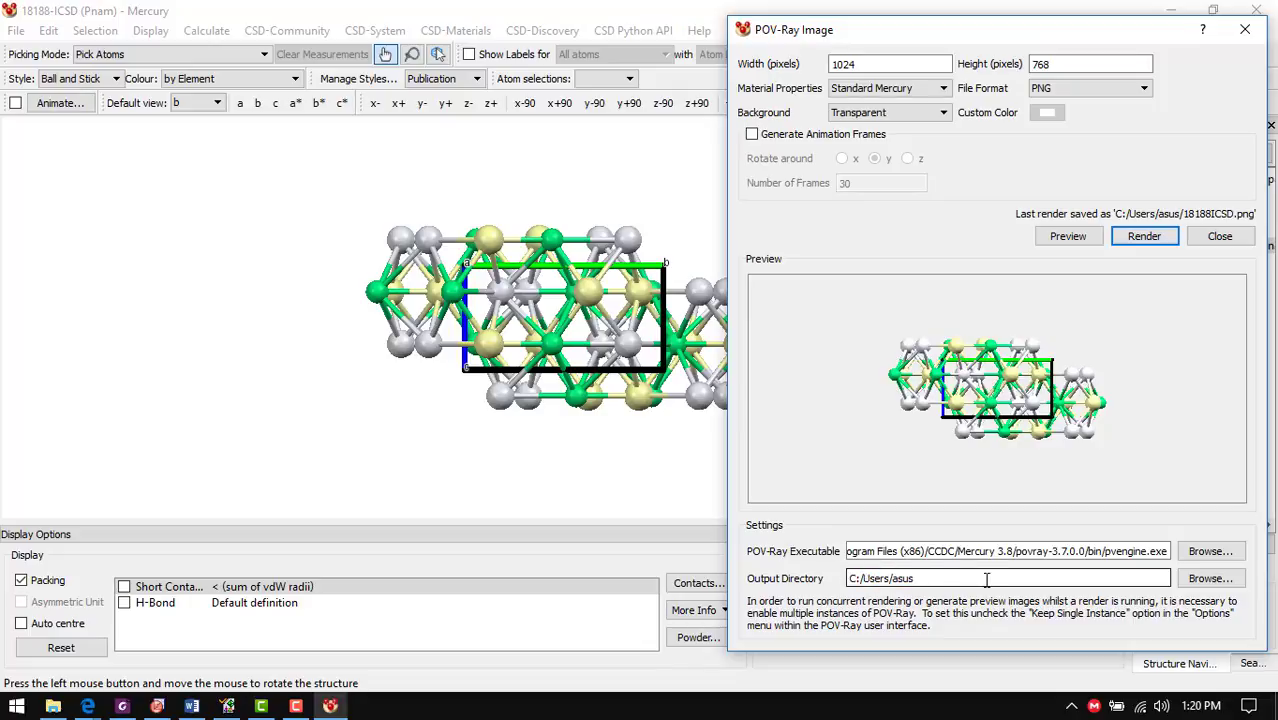
pyautogui.click(1205, 580)
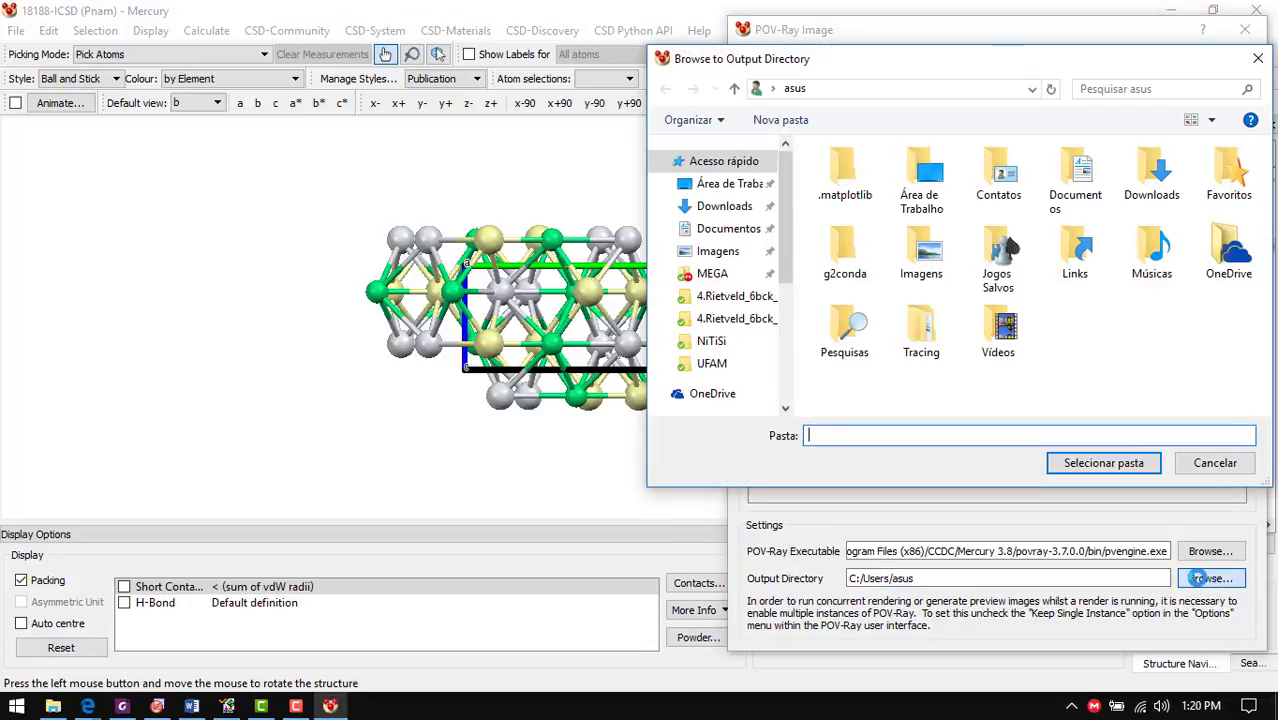
pyautogui.click(712, 251)
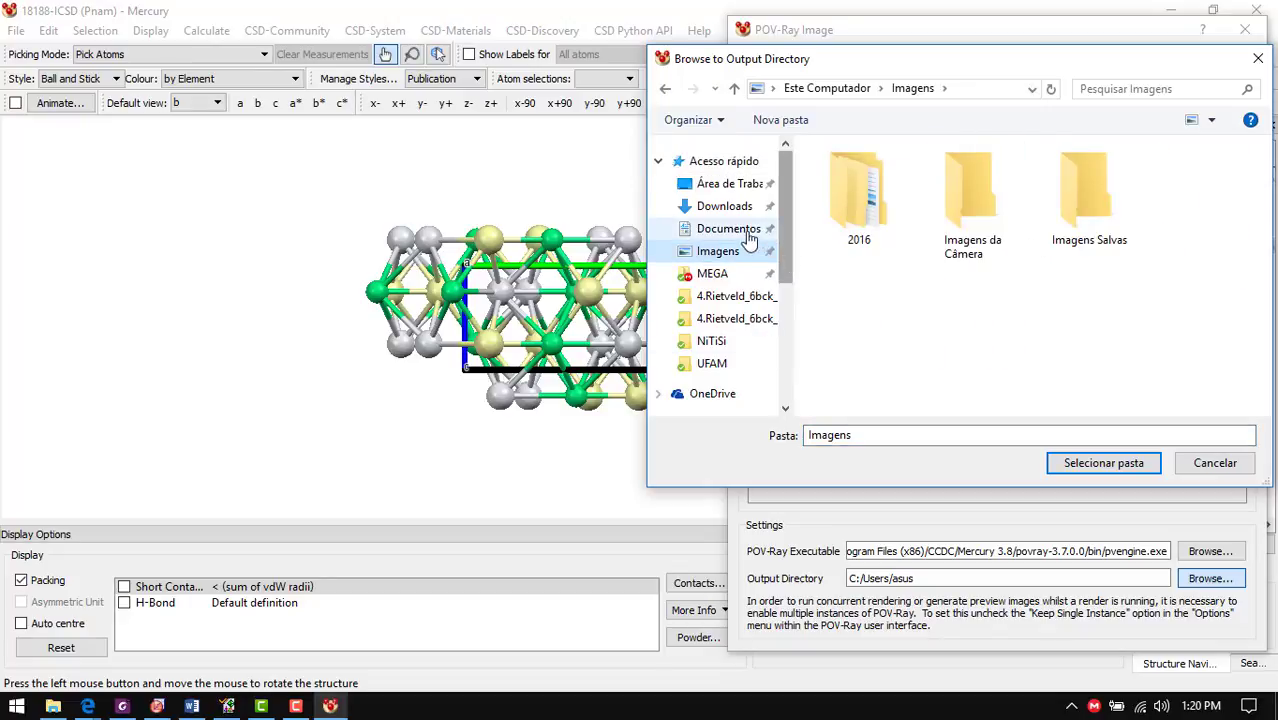
pyautogui.click(748, 229)
pyautogui.click(880, 213)
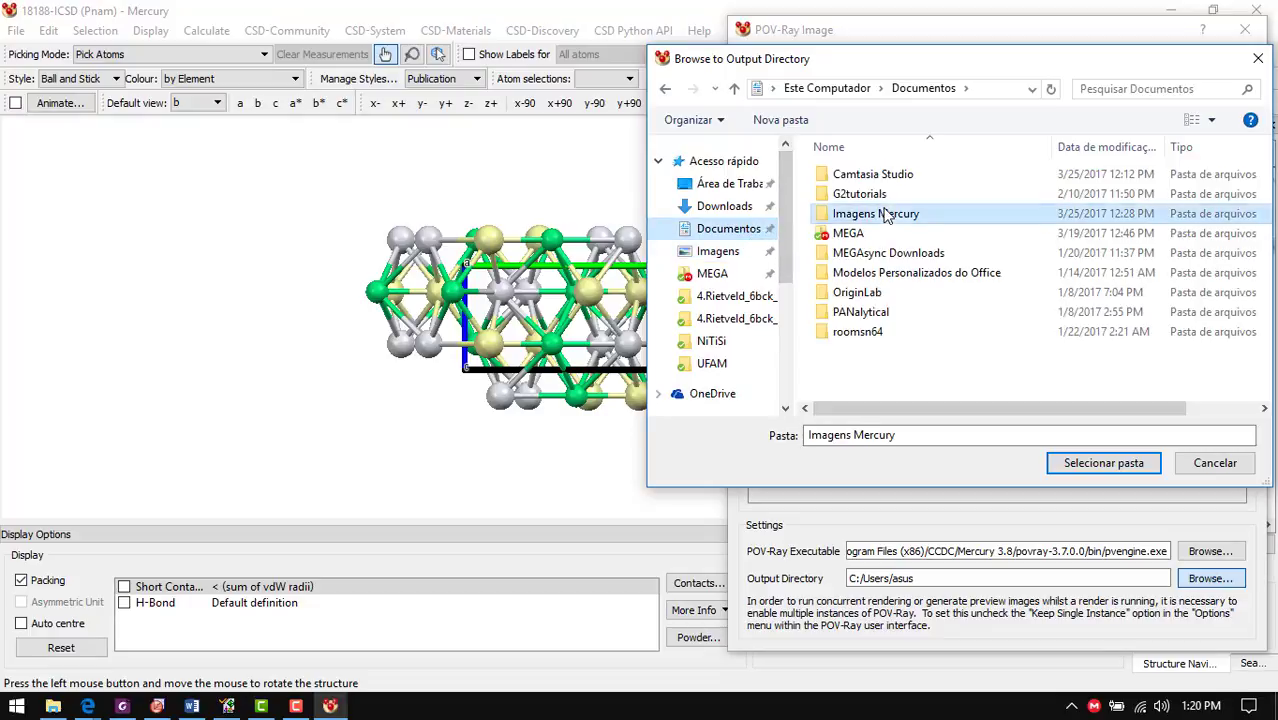
pyautogui.doubleClick(883, 217)
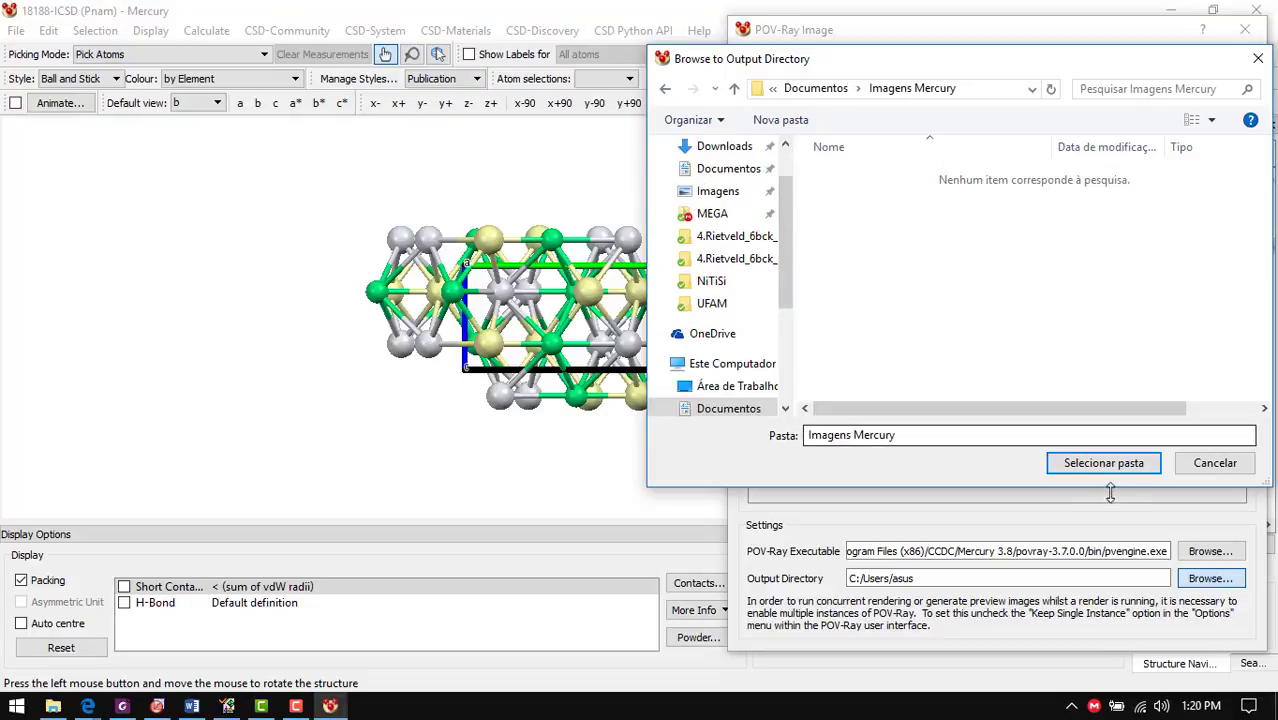
pyautogui.click(1100, 465)
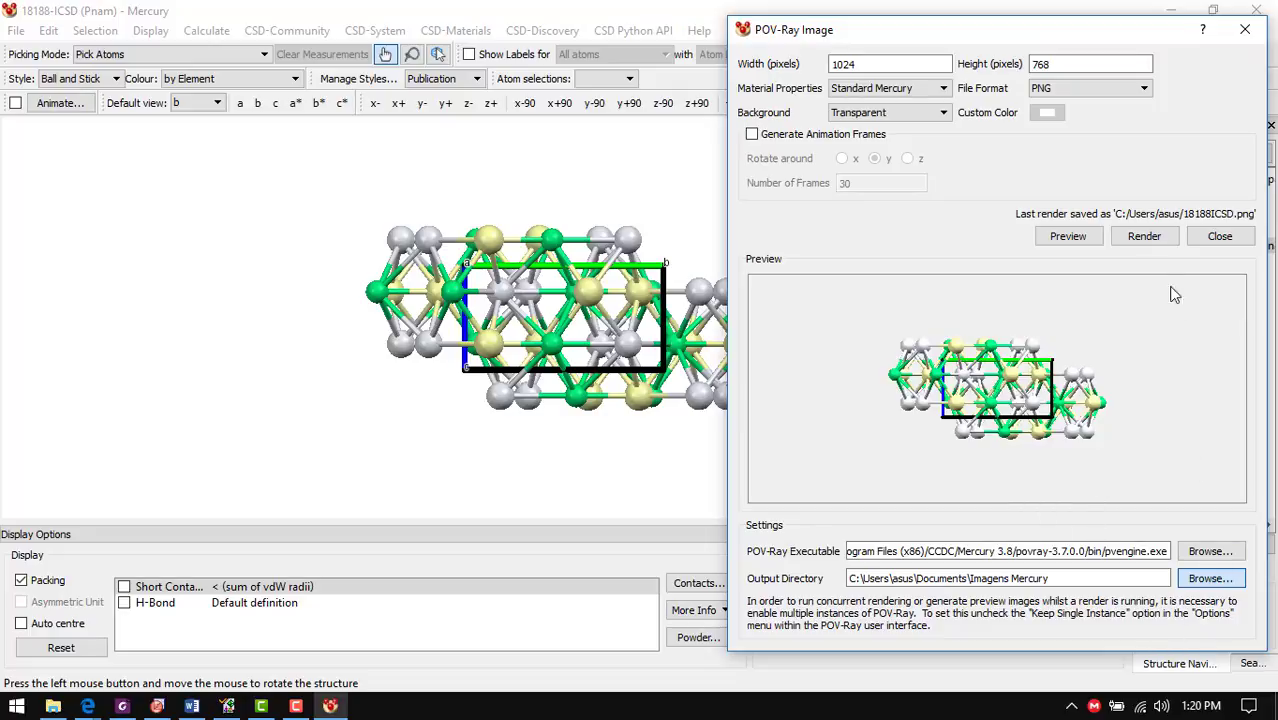
pyautogui.click(1134, 242)
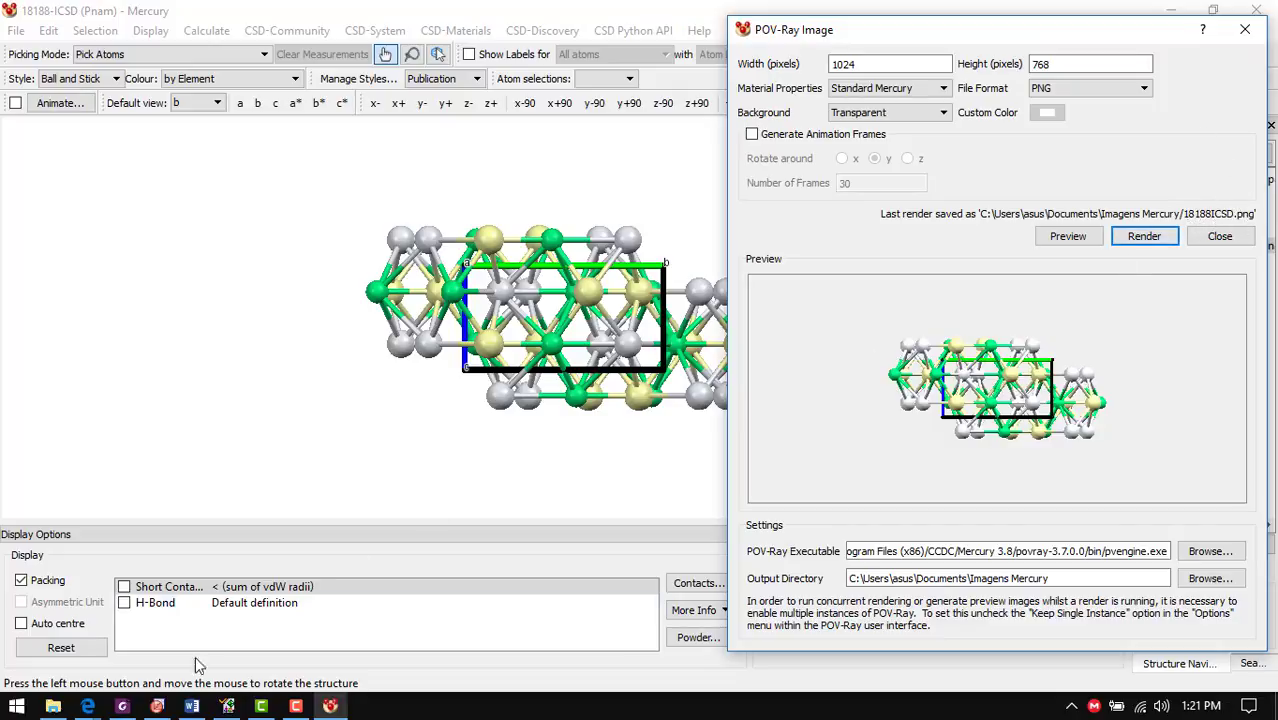
# View the rendered 18188ICSD.png from the Imagens Mercury folder in Documentos, and close the image and the folder
pyautogui.click(54, 706)
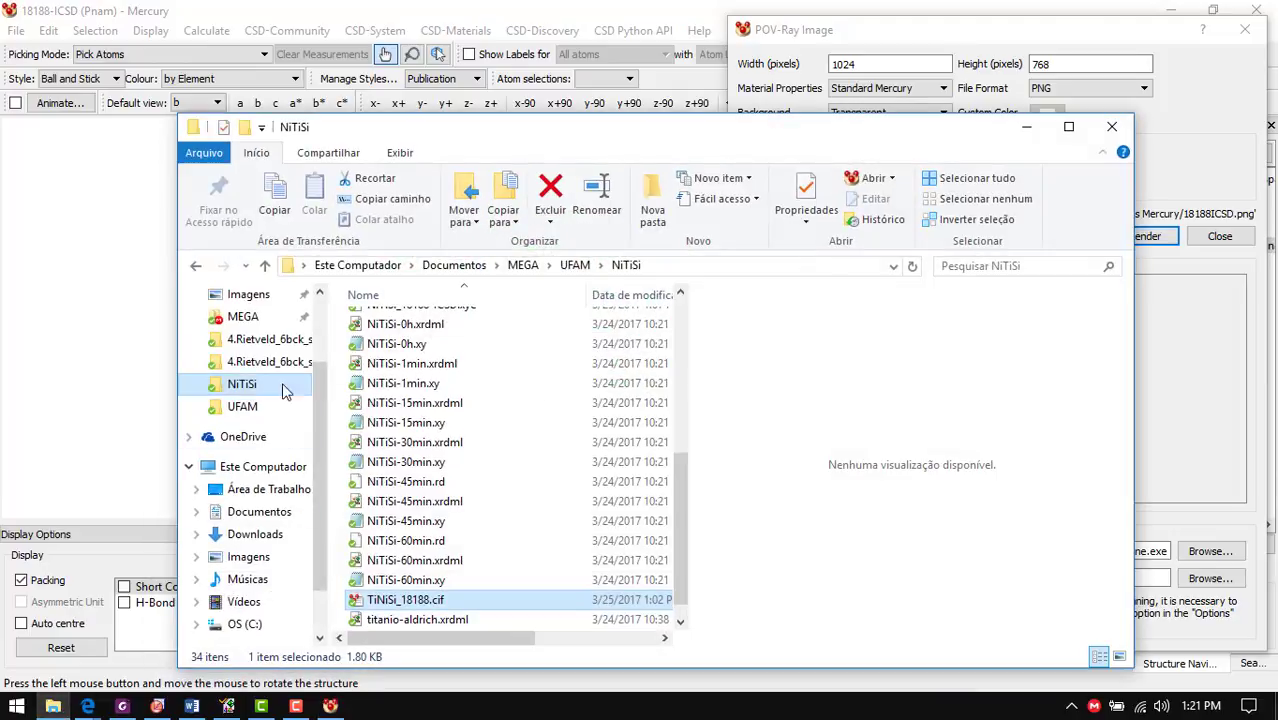
pyautogui.scroll(1, 322, 370)
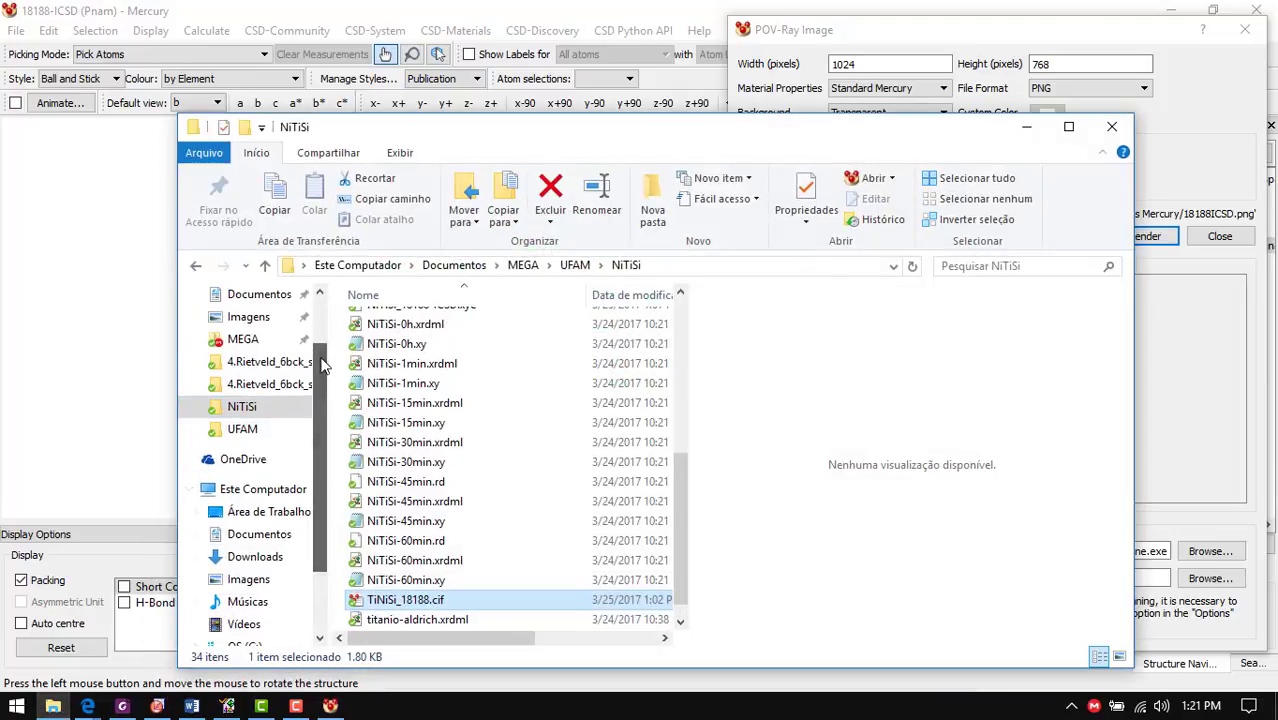
pyautogui.click(259, 533)
pyautogui.doubleClick(450, 362)
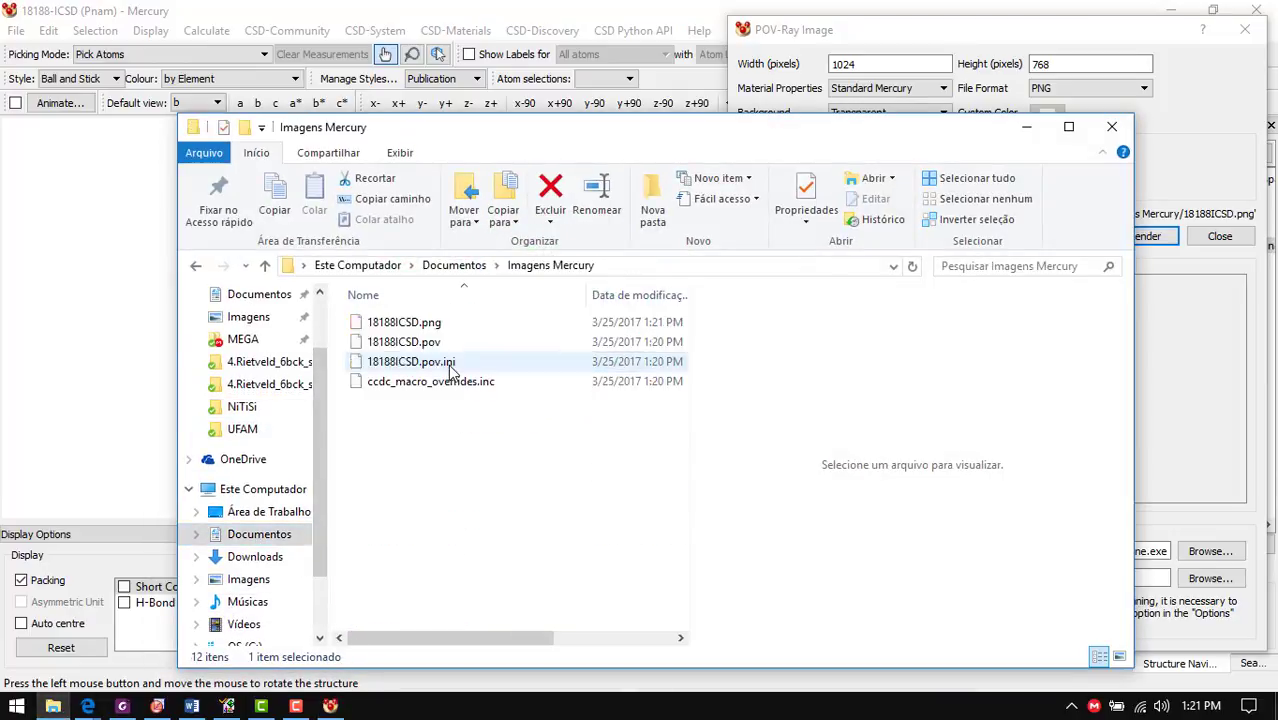
pyautogui.doubleClick(400, 323)
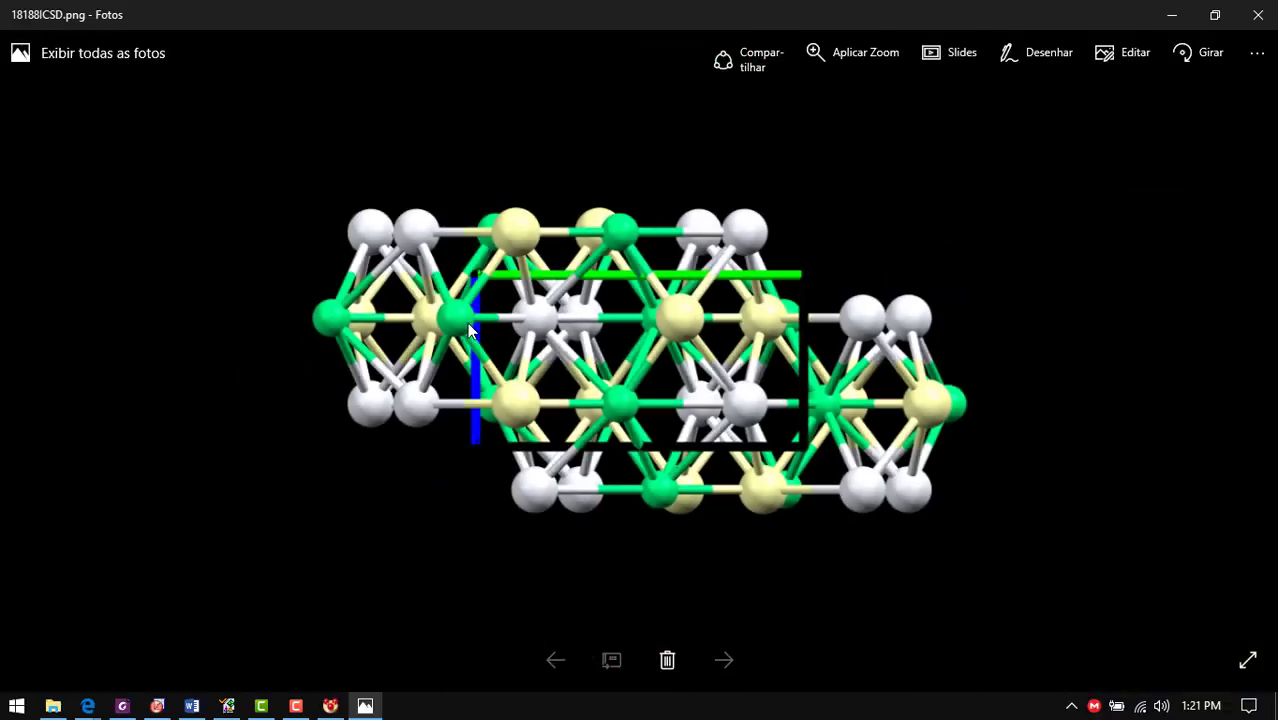
pyautogui.click(1256, 10)
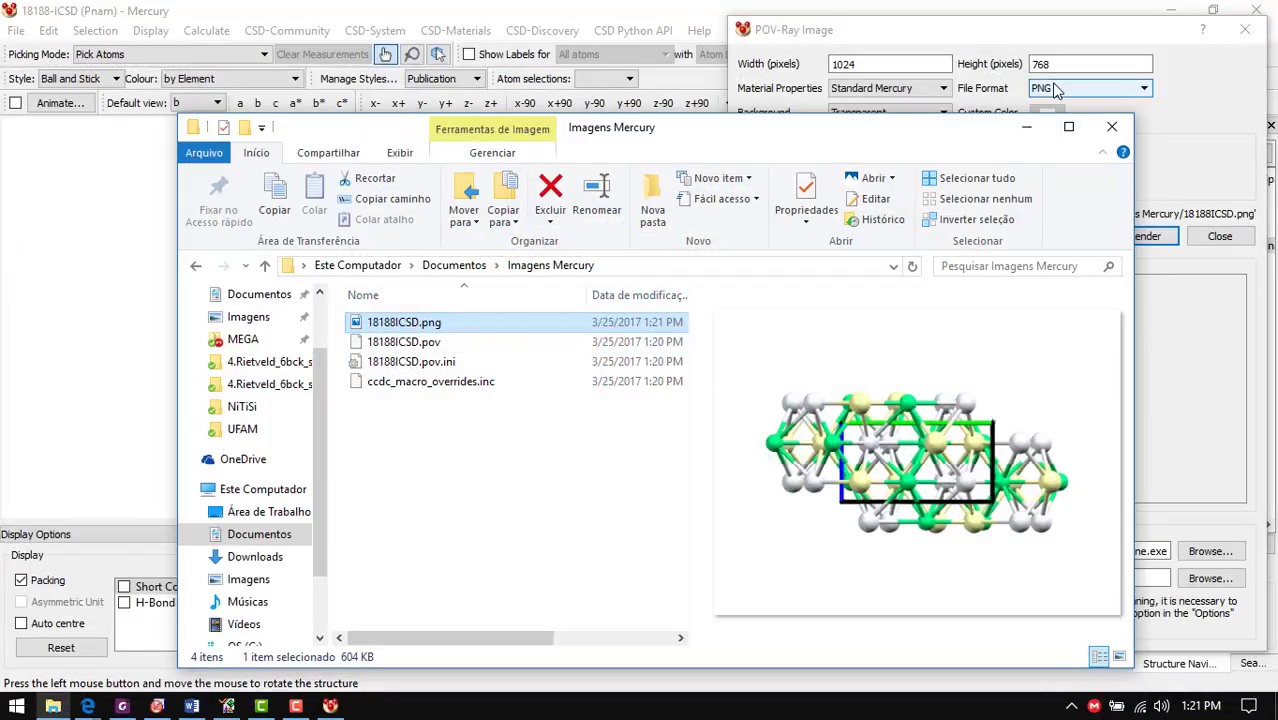
pyautogui.click(1113, 134)
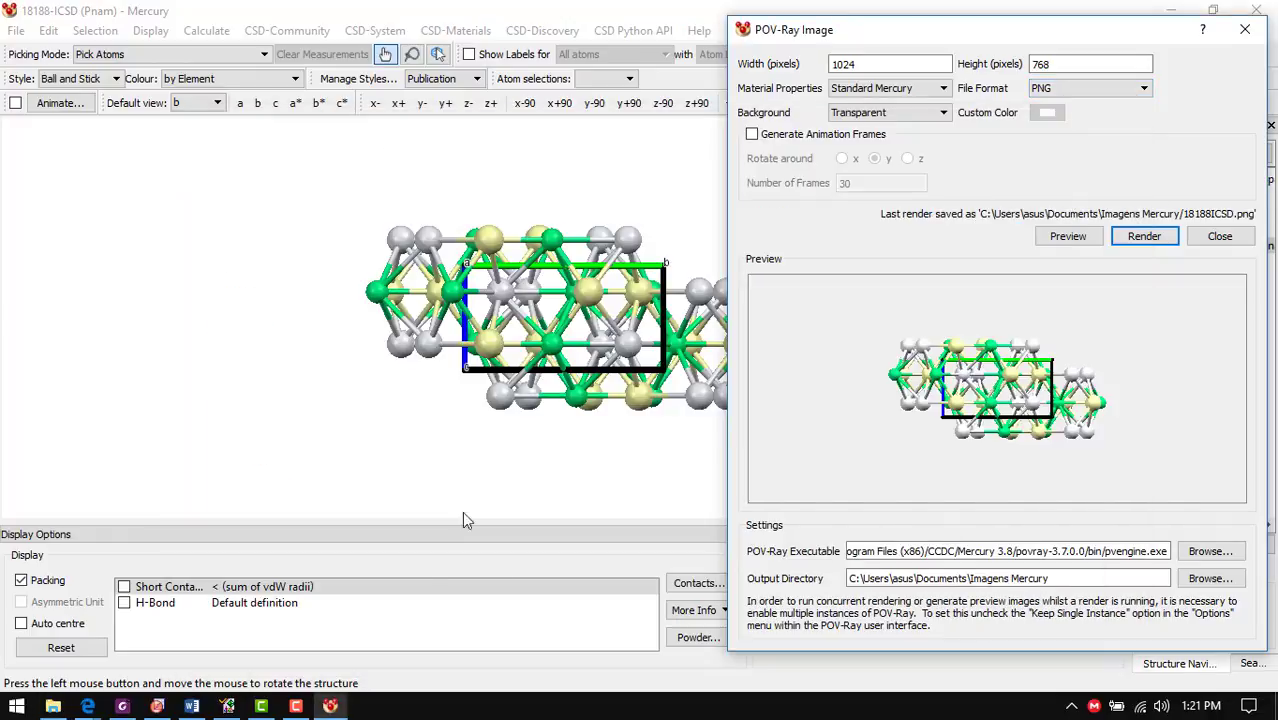
# Switch to the OriginPro window with the 15min and NiTiSi-Pnma diffraction graph
pyautogui.click(157, 706)
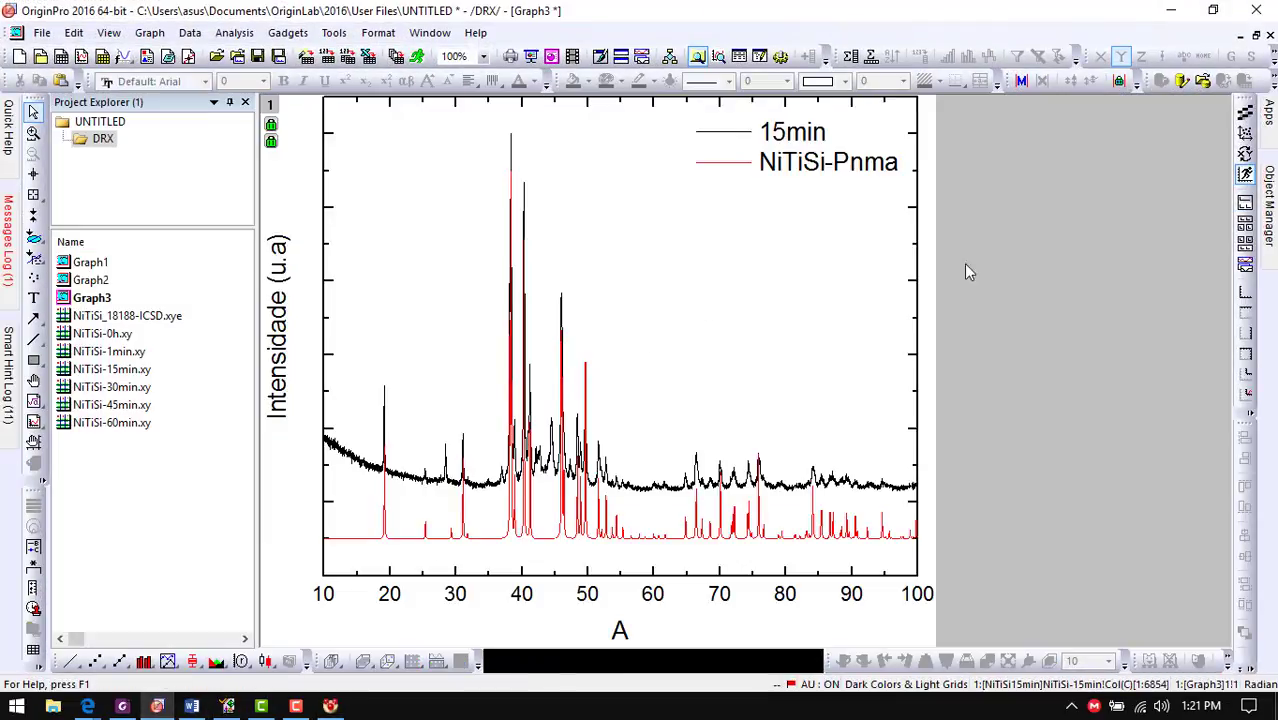
pyautogui.rightClick(806, 246)
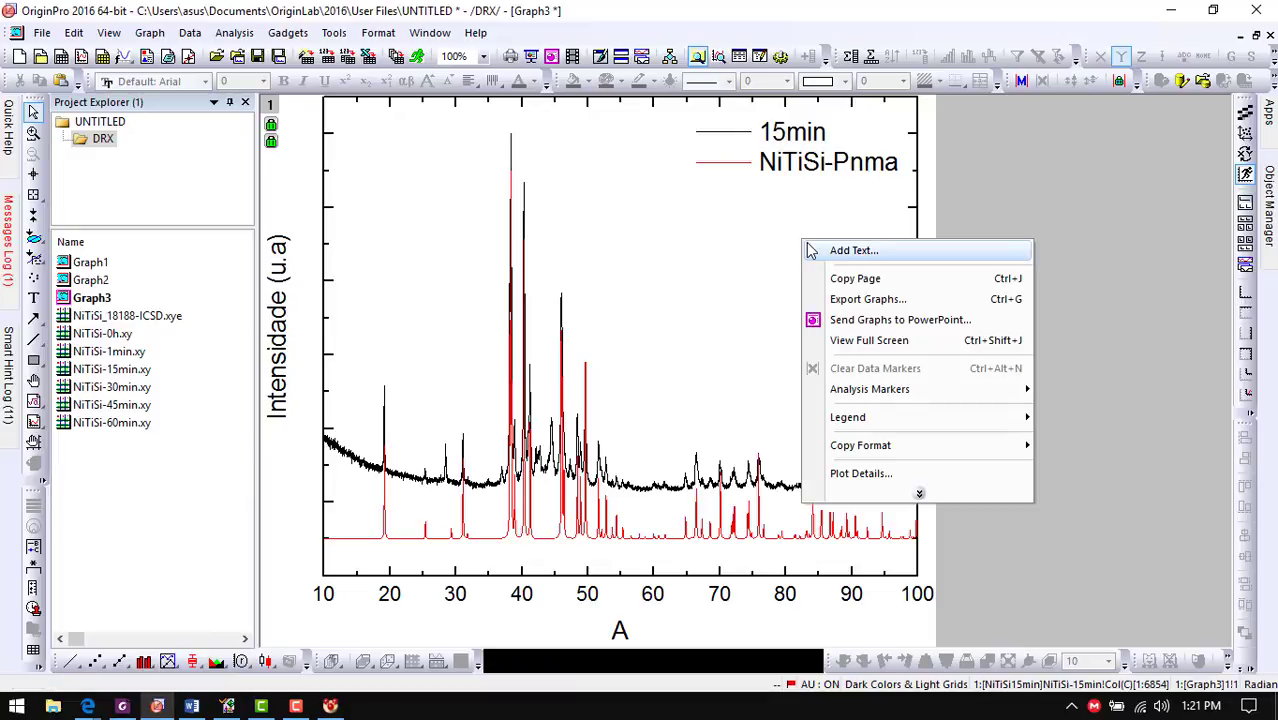
pyautogui.click(909, 503)
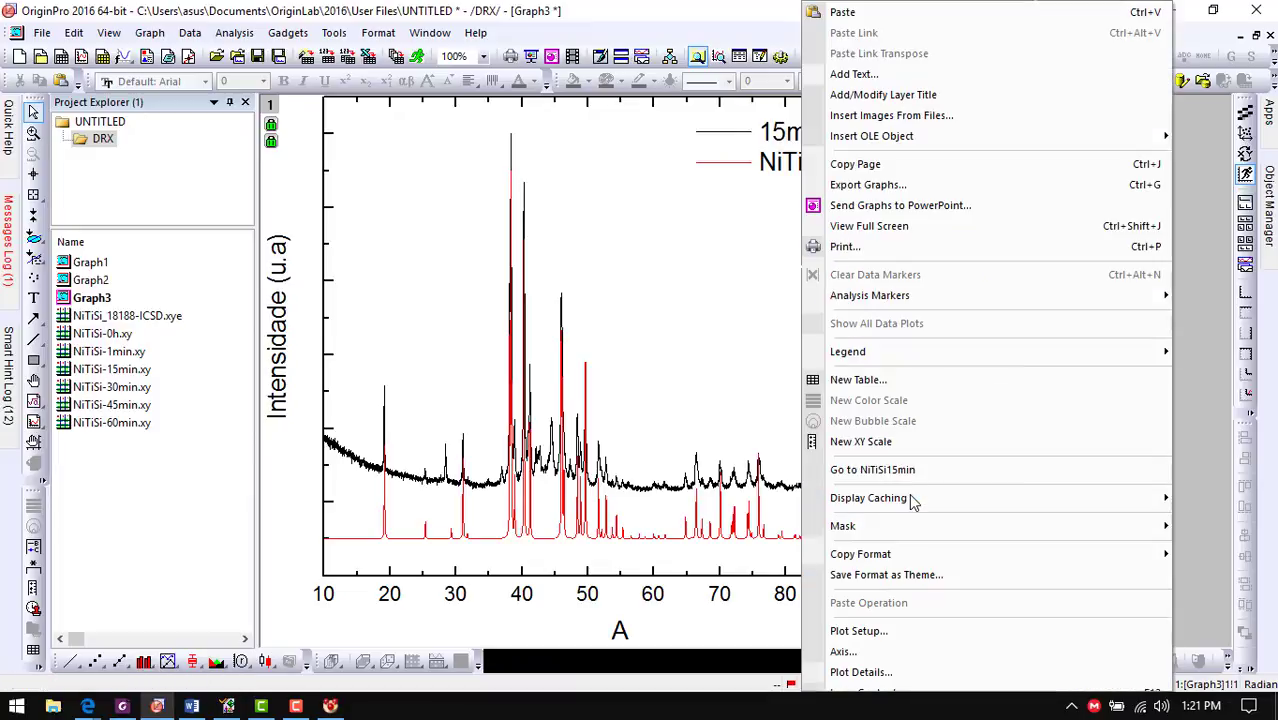
pyautogui.moveTo(916, 502)
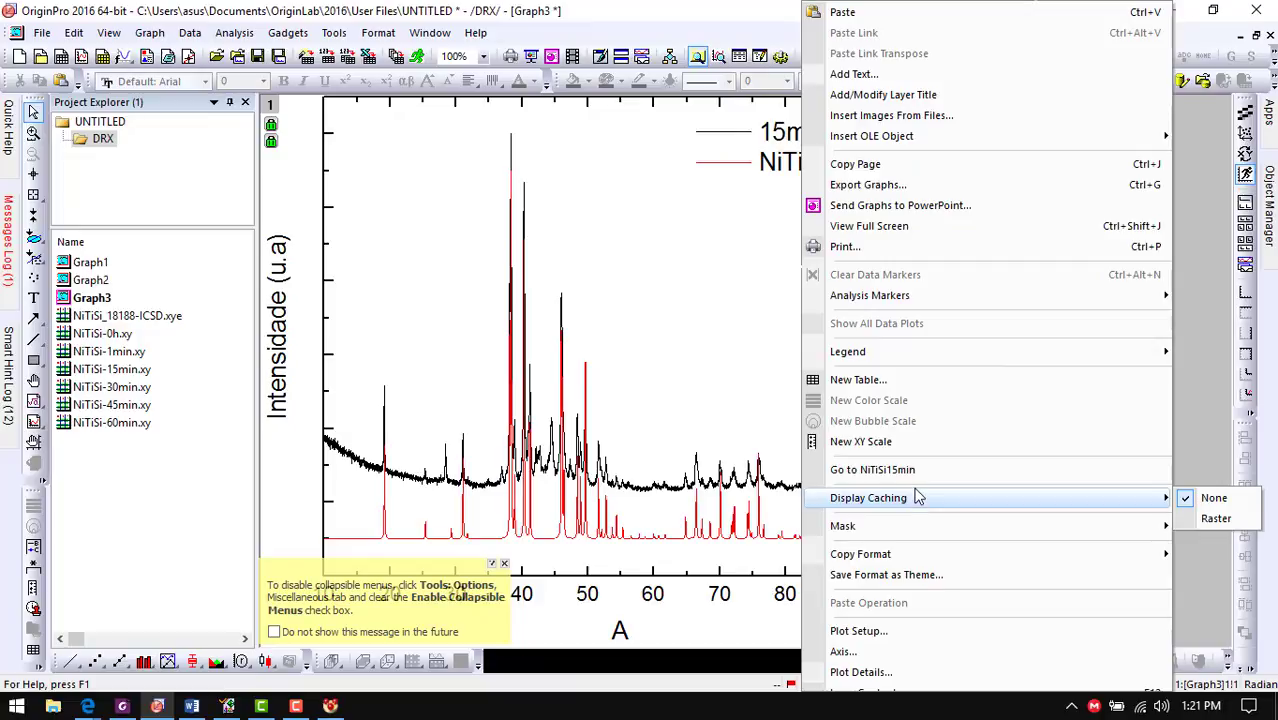
pyautogui.click(718, 349)
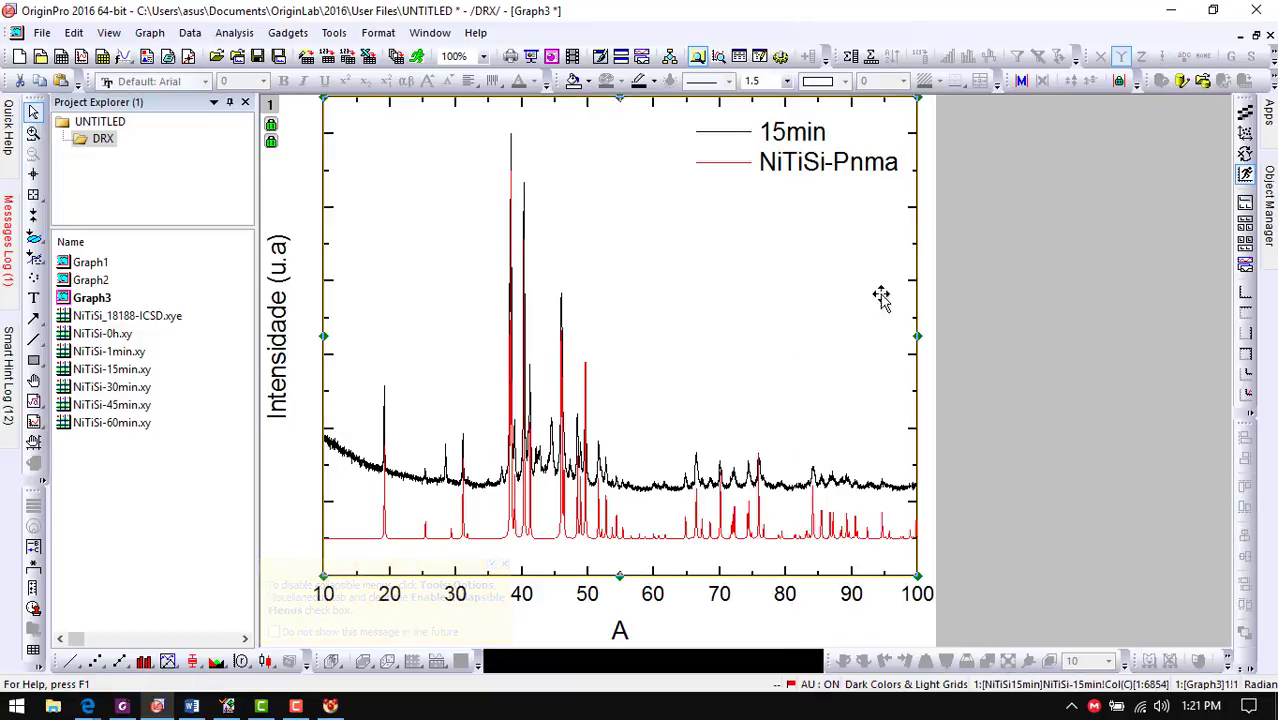
# Insert the image file 18188ICSD.png from the Imagens Mercury folder in Documents into Graph3
pyautogui.rightClick(733, 273)
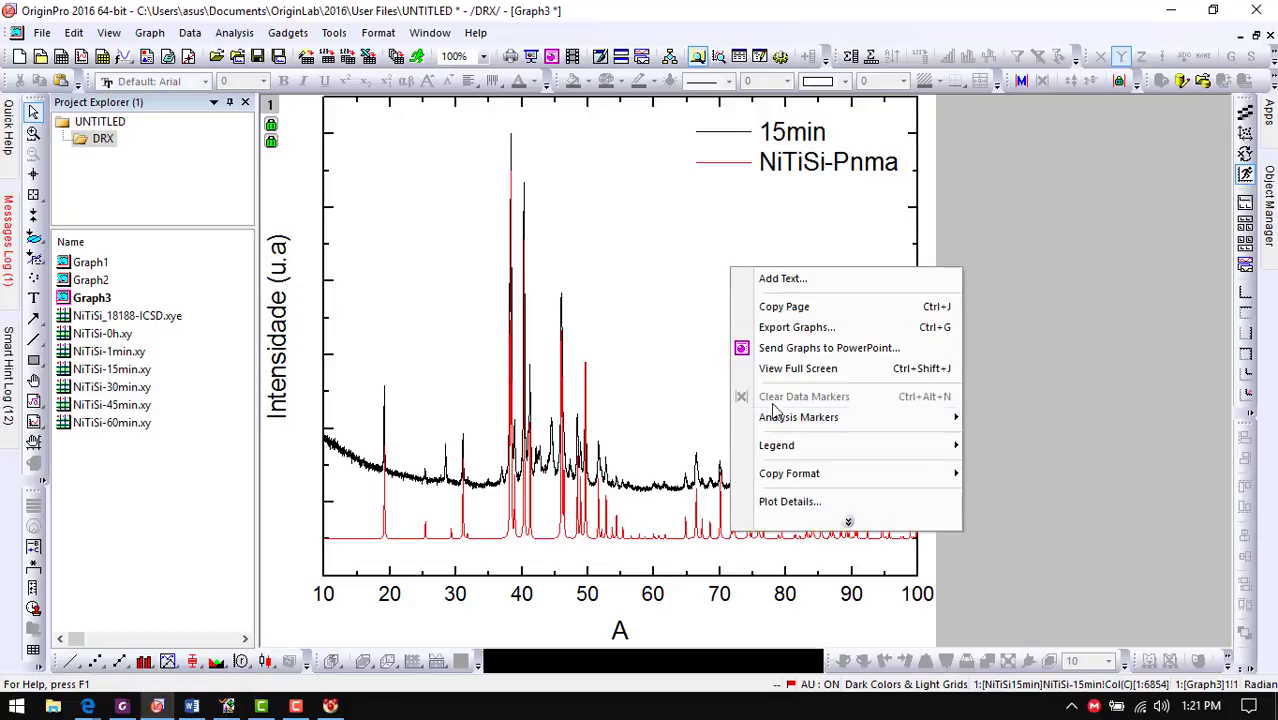
pyautogui.click(848, 524)
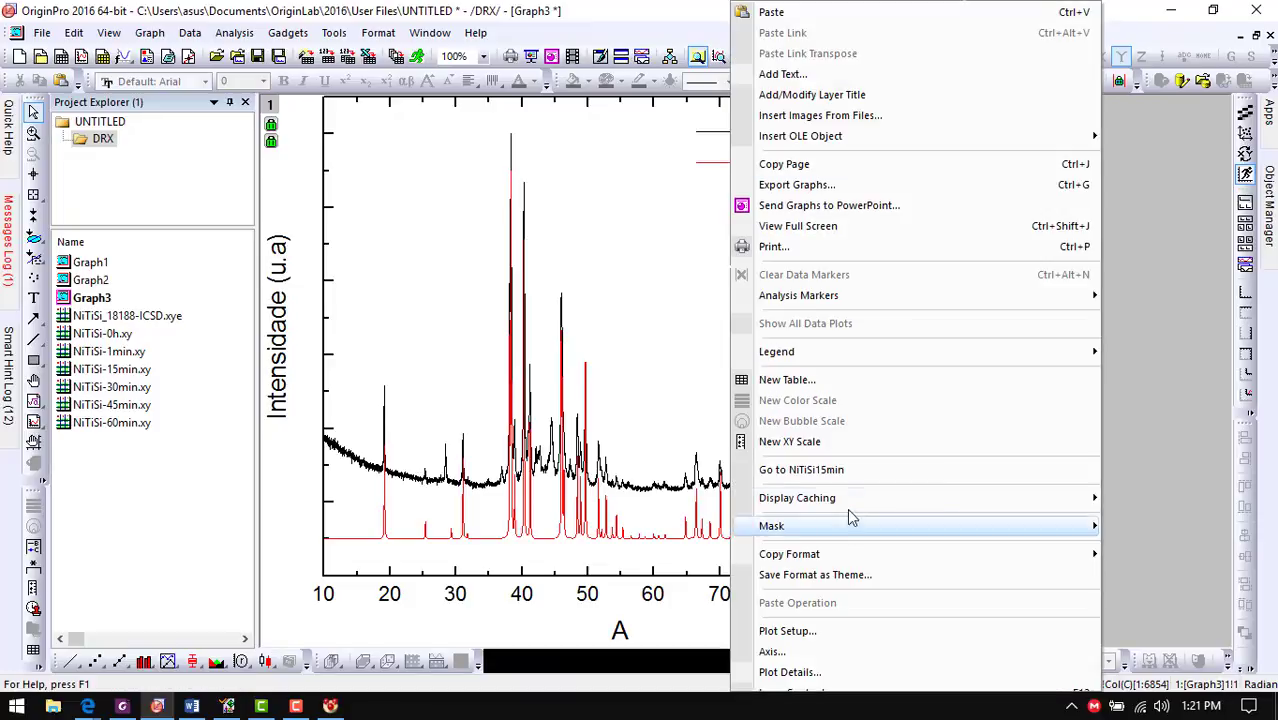
pyautogui.click(832, 118)
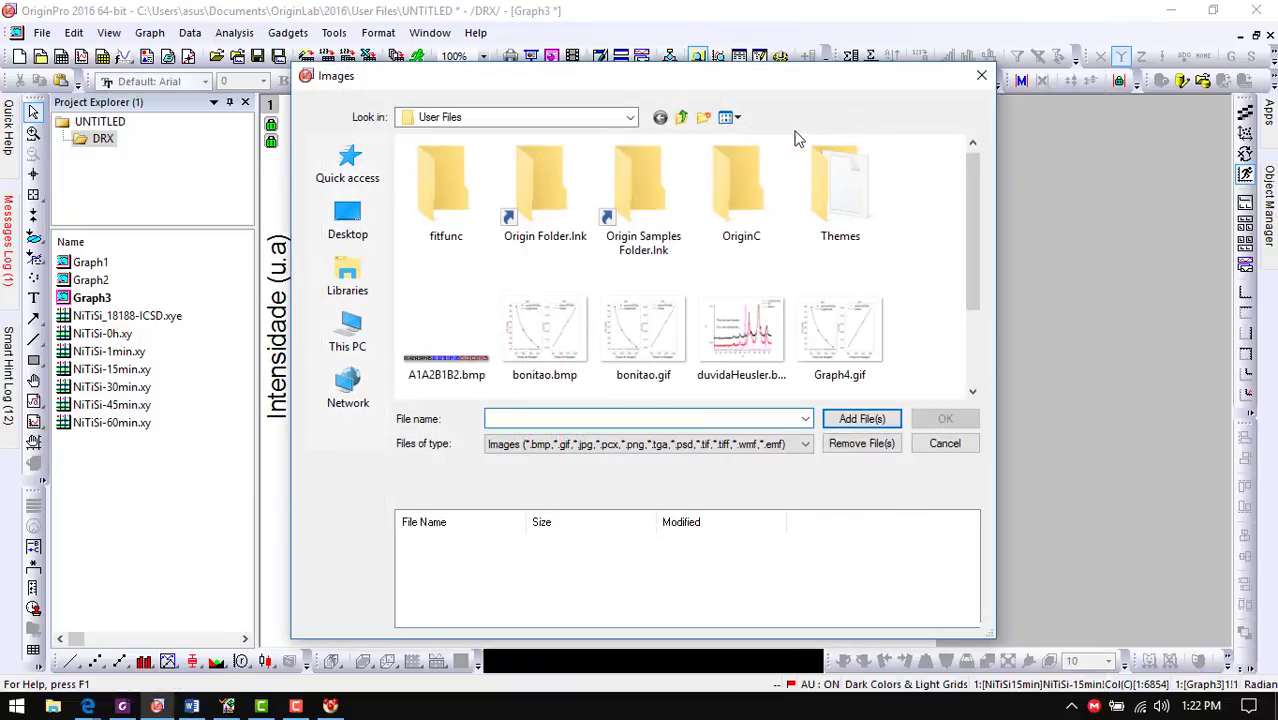
pyautogui.click(349, 285)
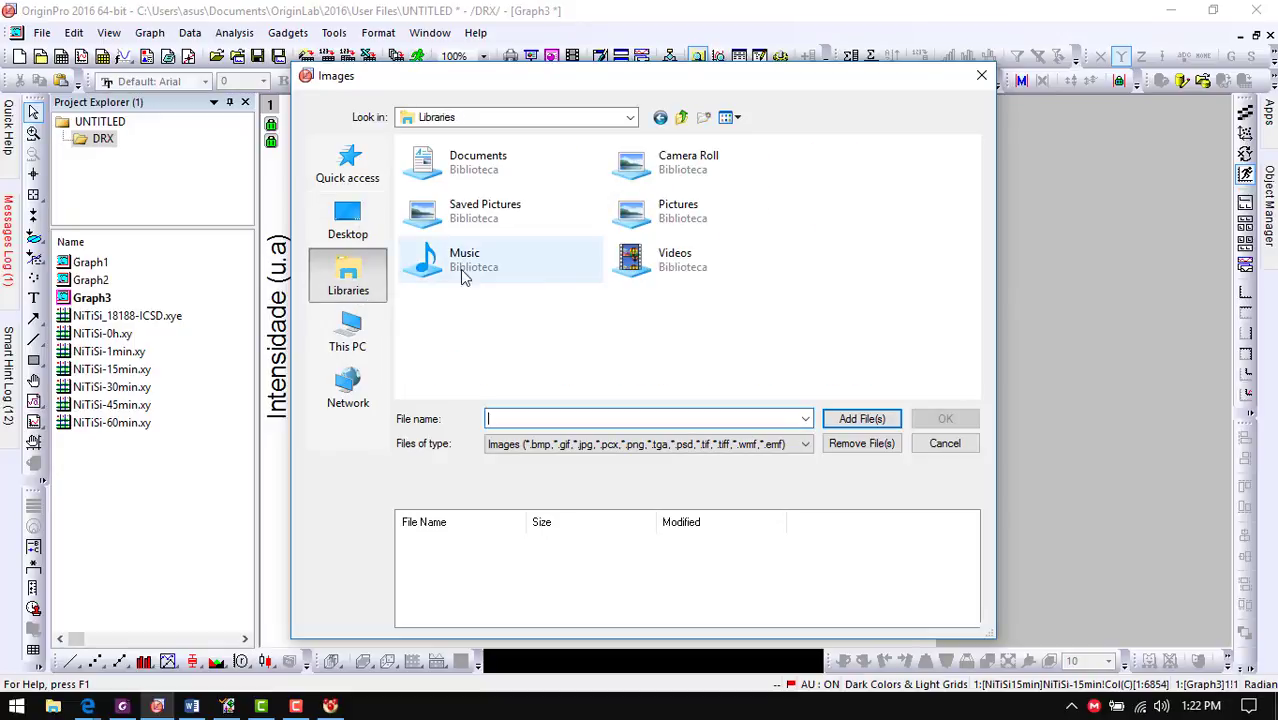
pyautogui.doubleClick(487, 172)
pyautogui.click(471, 203)
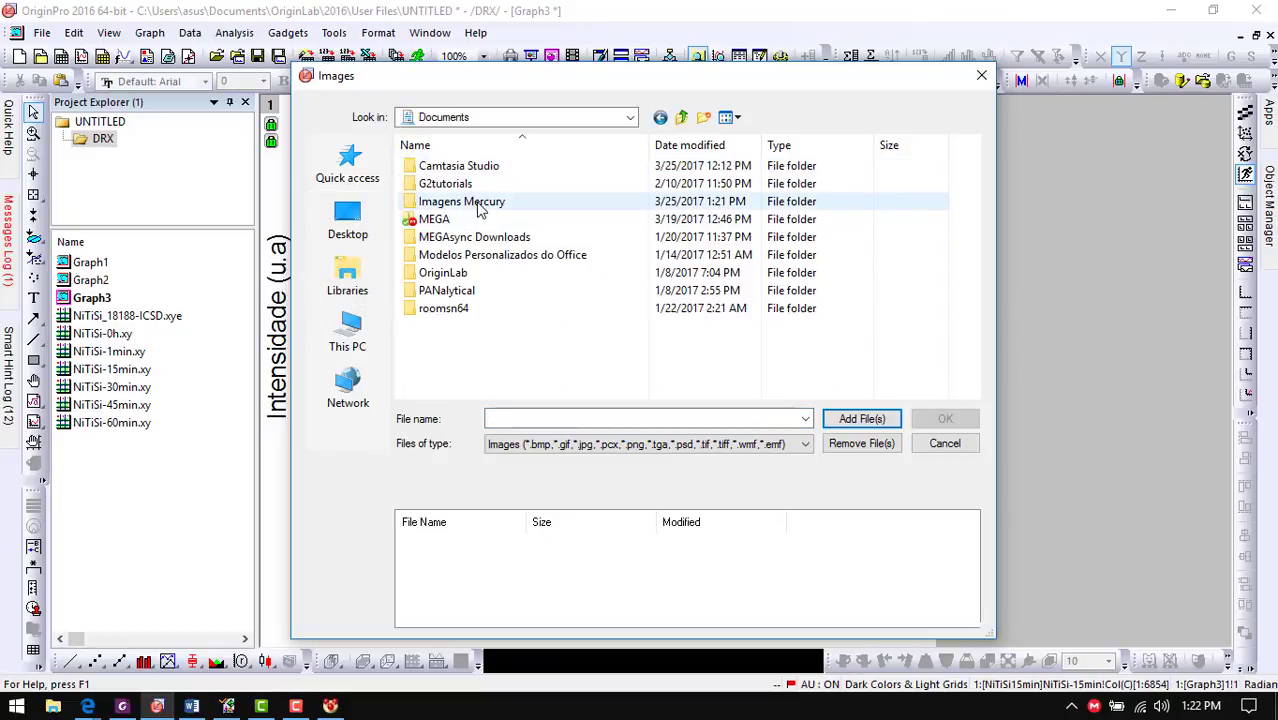
pyautogui.doubleClick(480, 204)
pyautogui.click(473, 172)
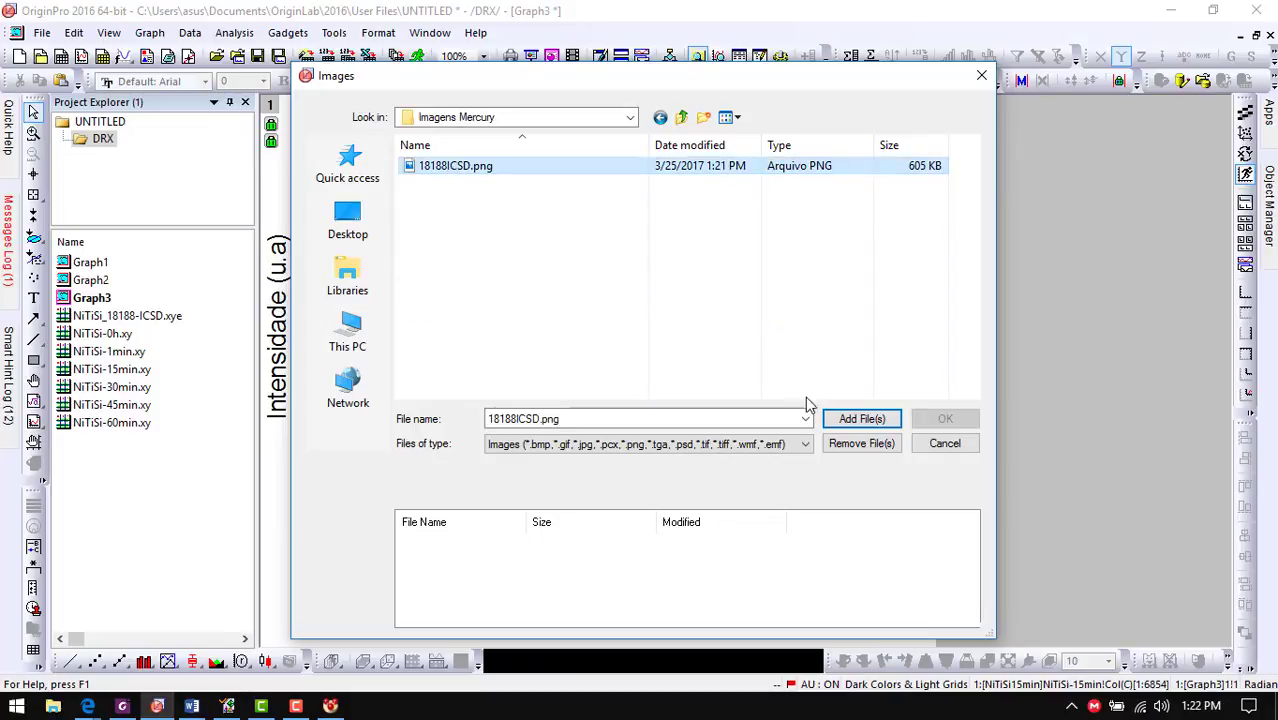
pyautogui.click(856, 421)
pyautogui.click(943, 419)
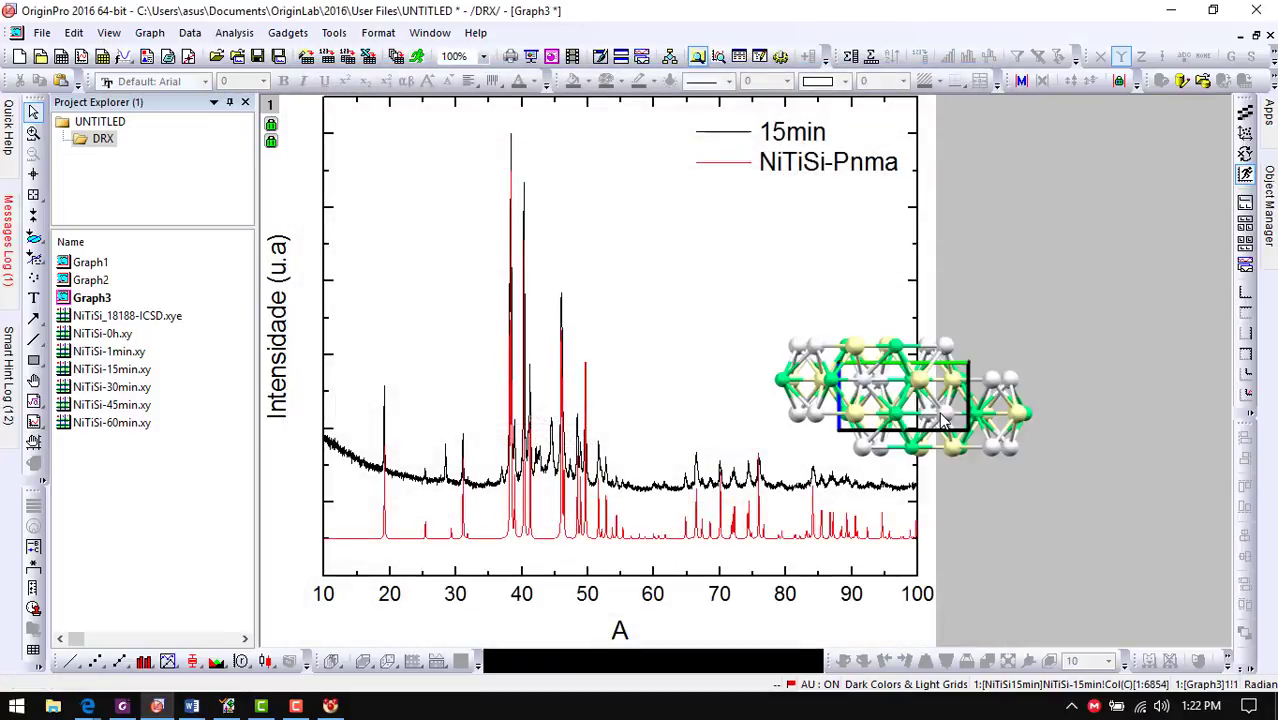
# Enlarge the structure image and place it in the empty area below the legend, spanning about 45 to 99 on the x-axis
pyautogui.click(905, 401)
pyautogui.moveTo(920, 400); pyautogui.dragTo(767, 298)
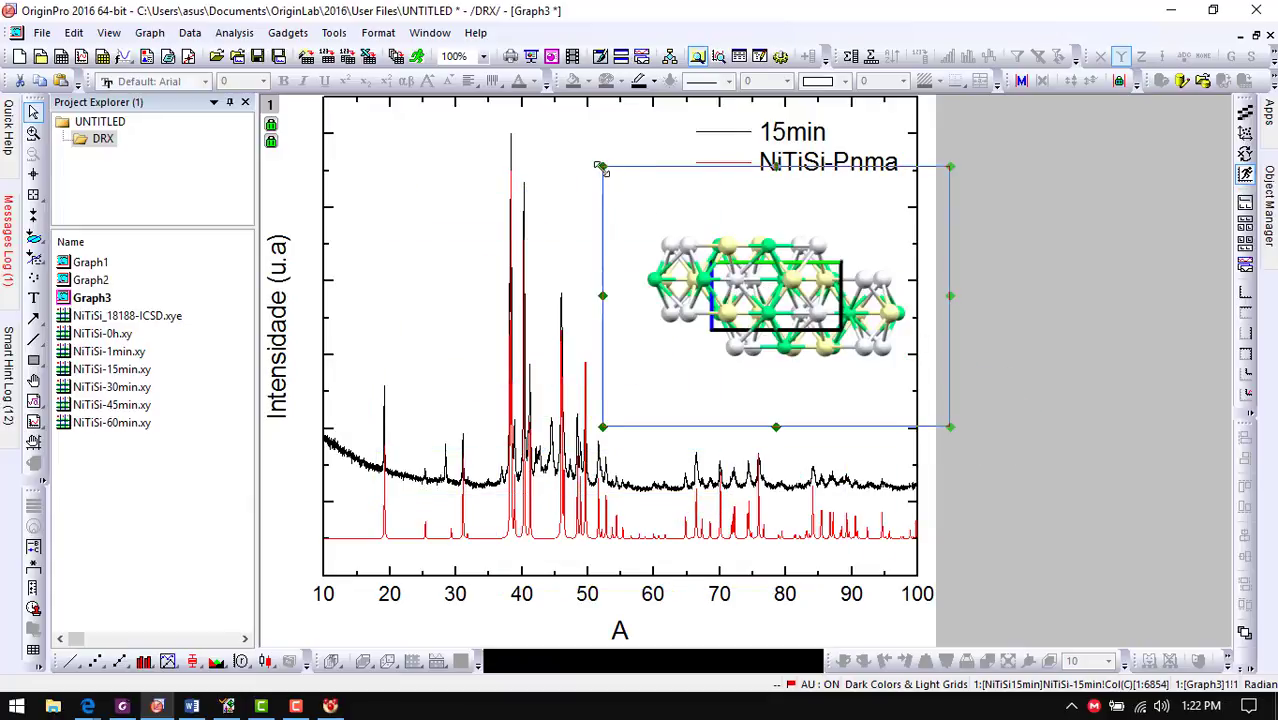
pyautogui.moveTo(601, 166); pyautogui.dragTo(514, 75)
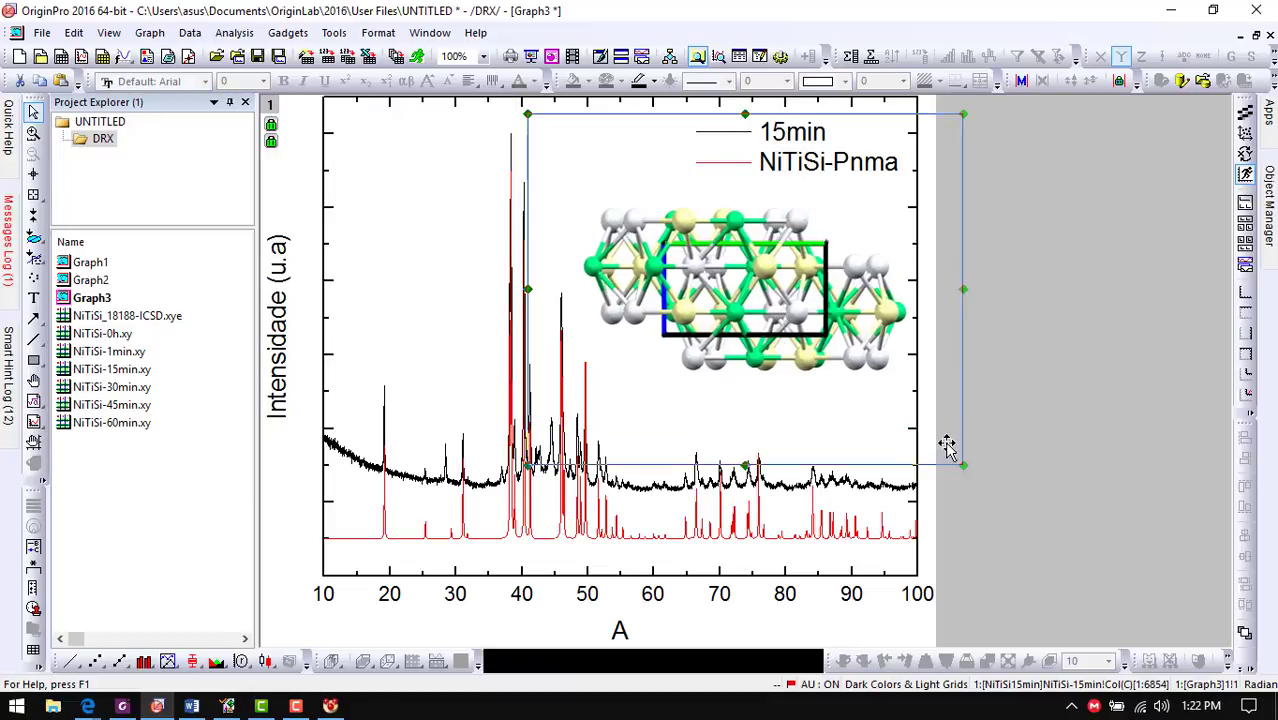
pyautogui.moveTo(944, 442); pyautogui.dragTo(978, 466)
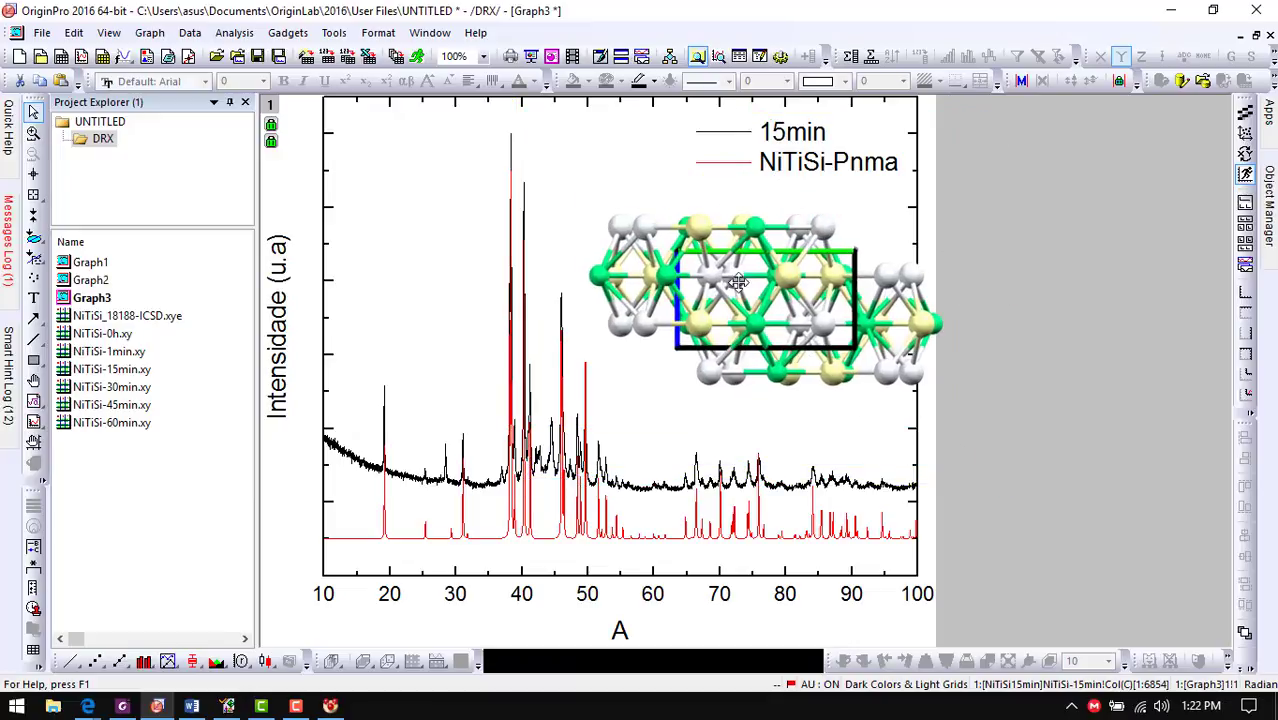
pyautogui.moveTo(758, 296); pyautogui.dragTo(730, 280)
pyautogui.click(1128, 277)
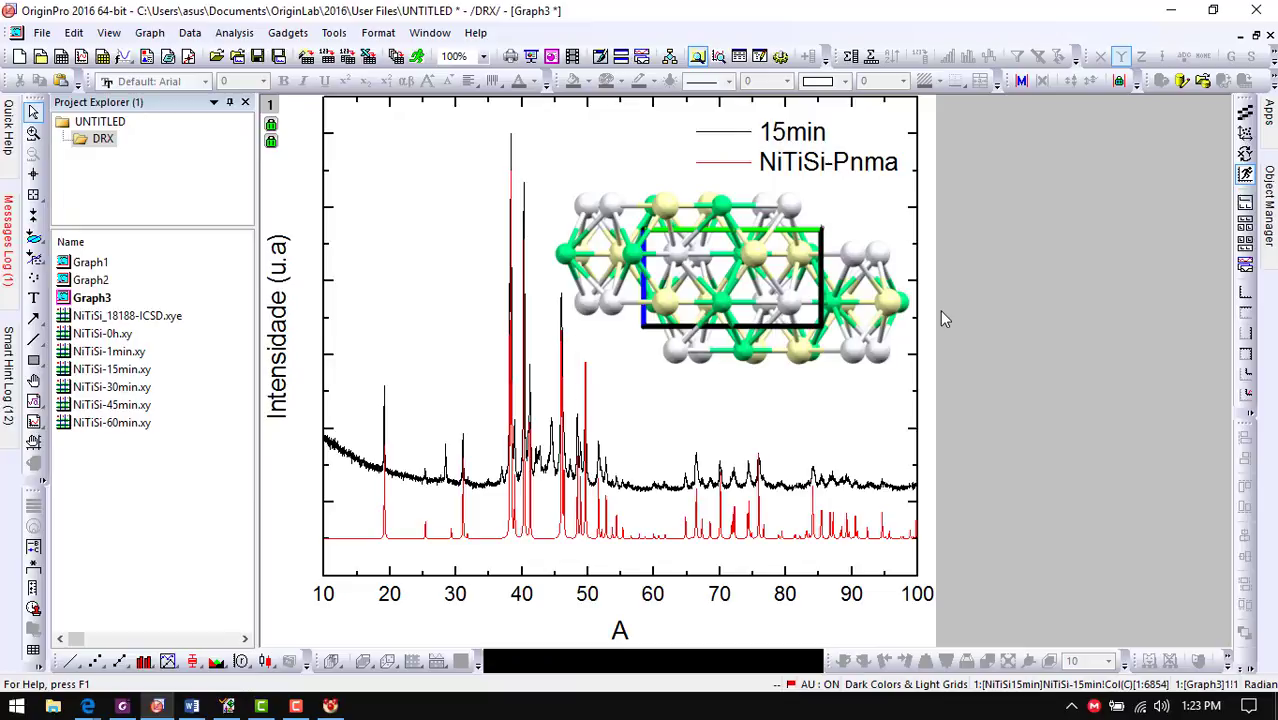
pyautogui.click(724, 308)
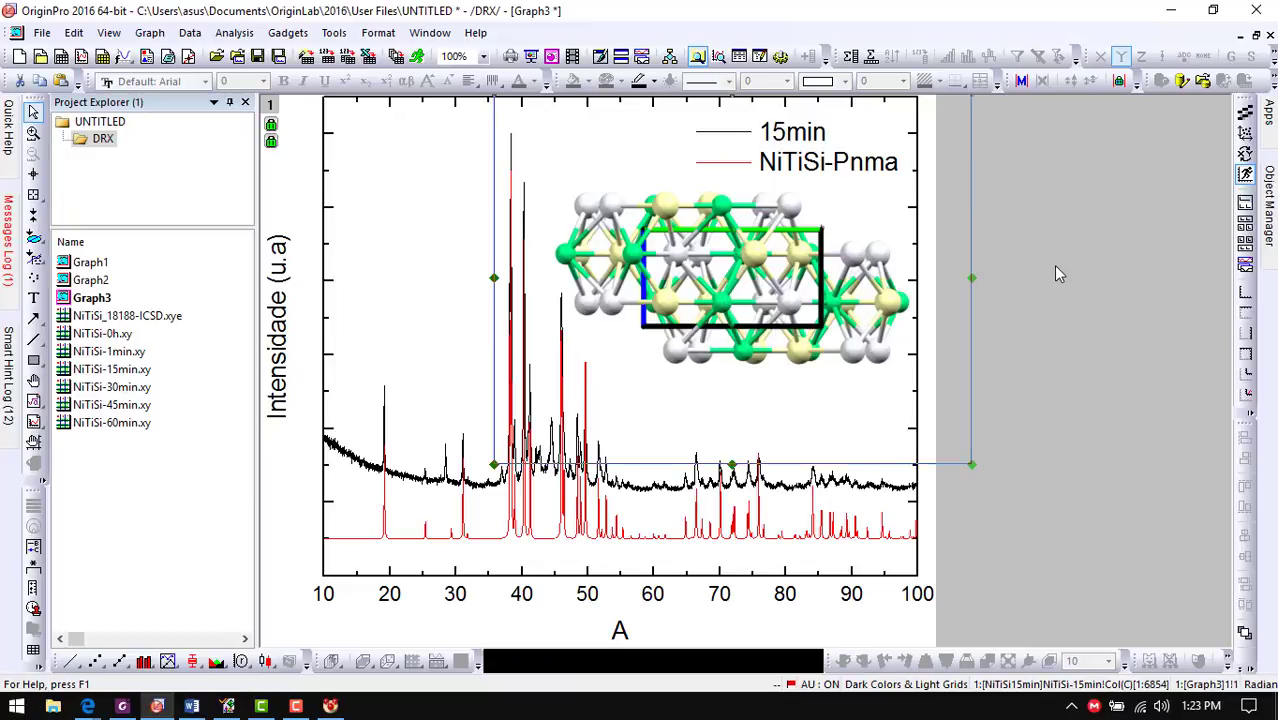
pyautogui.click(1055, 266)
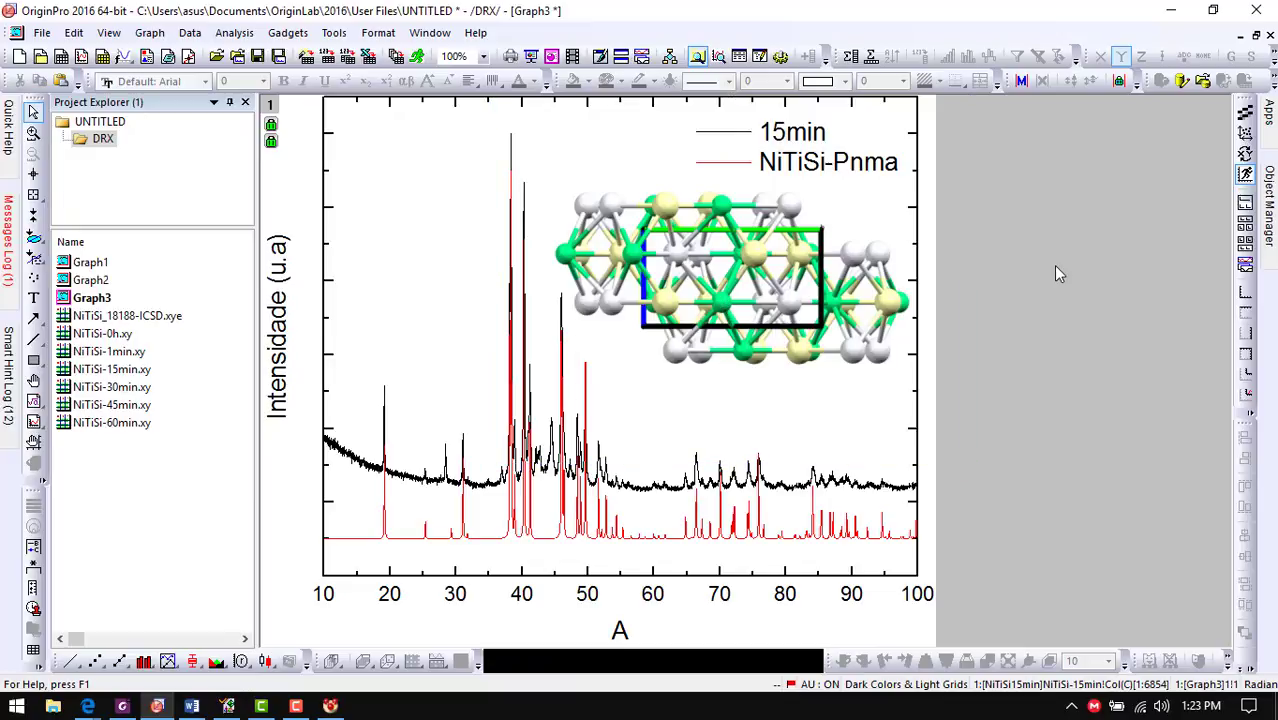